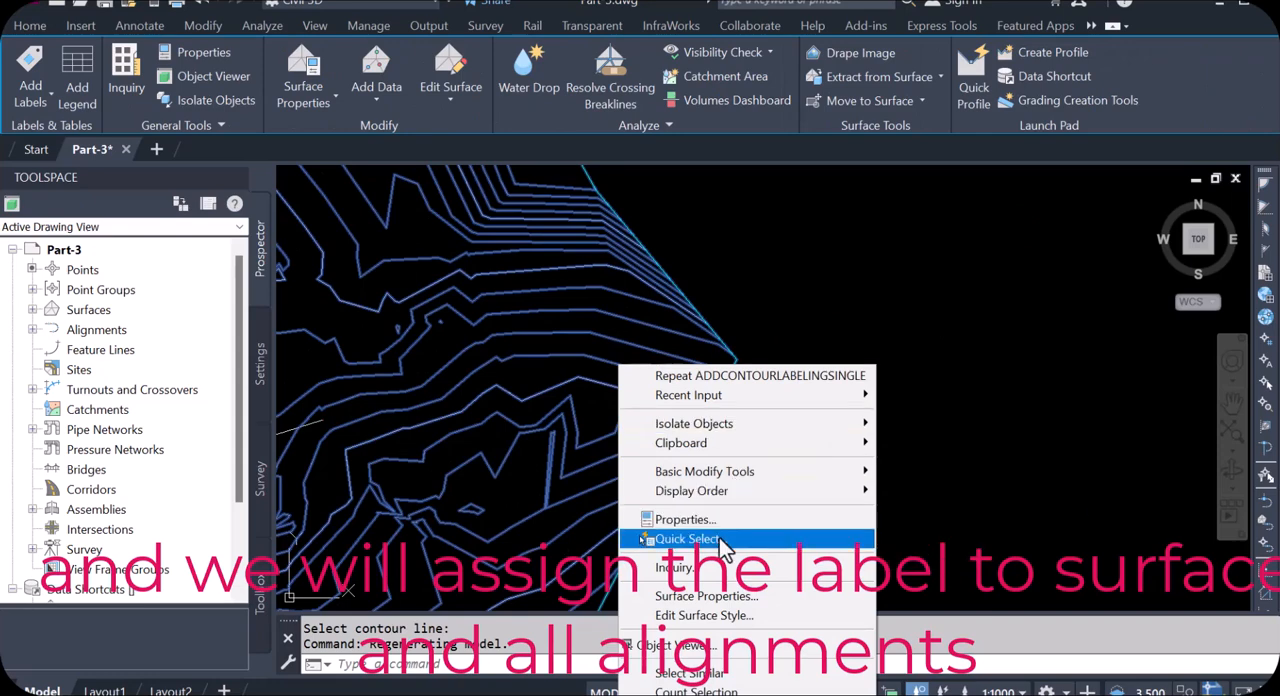
Step: Set the surface style of the Pipenetwork surface to _No Display and apply it
left_click(729, 597)
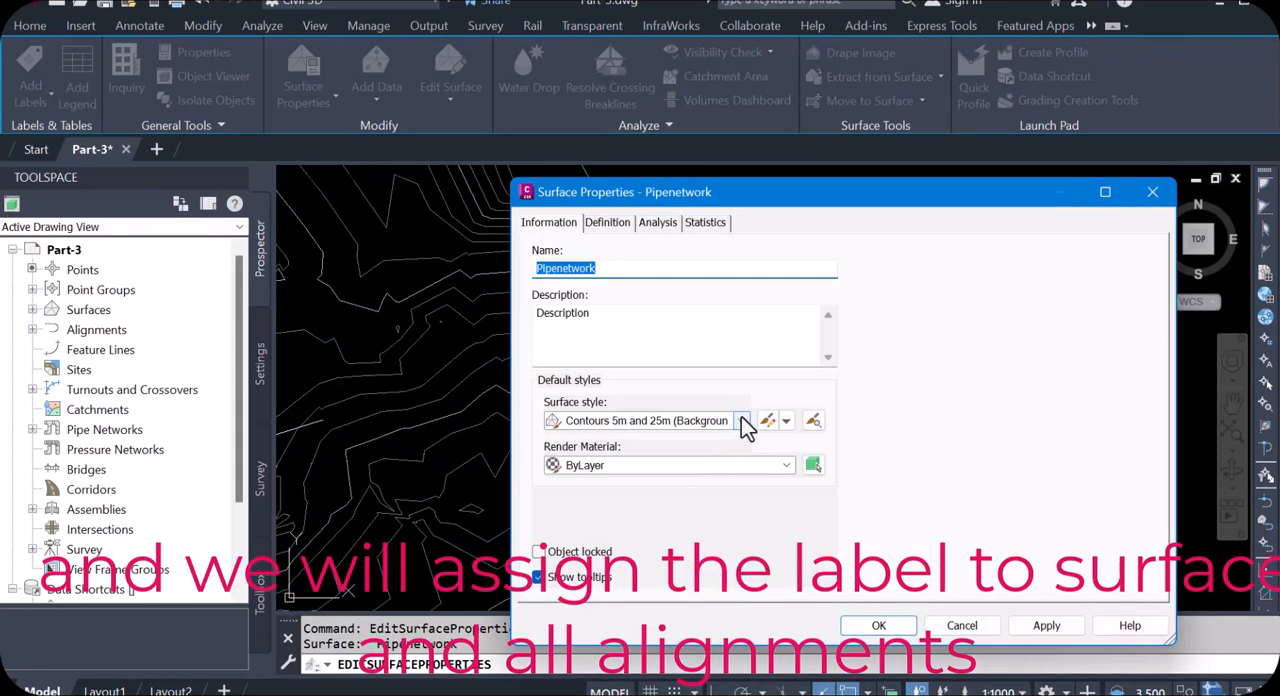
left_click(742, 420)
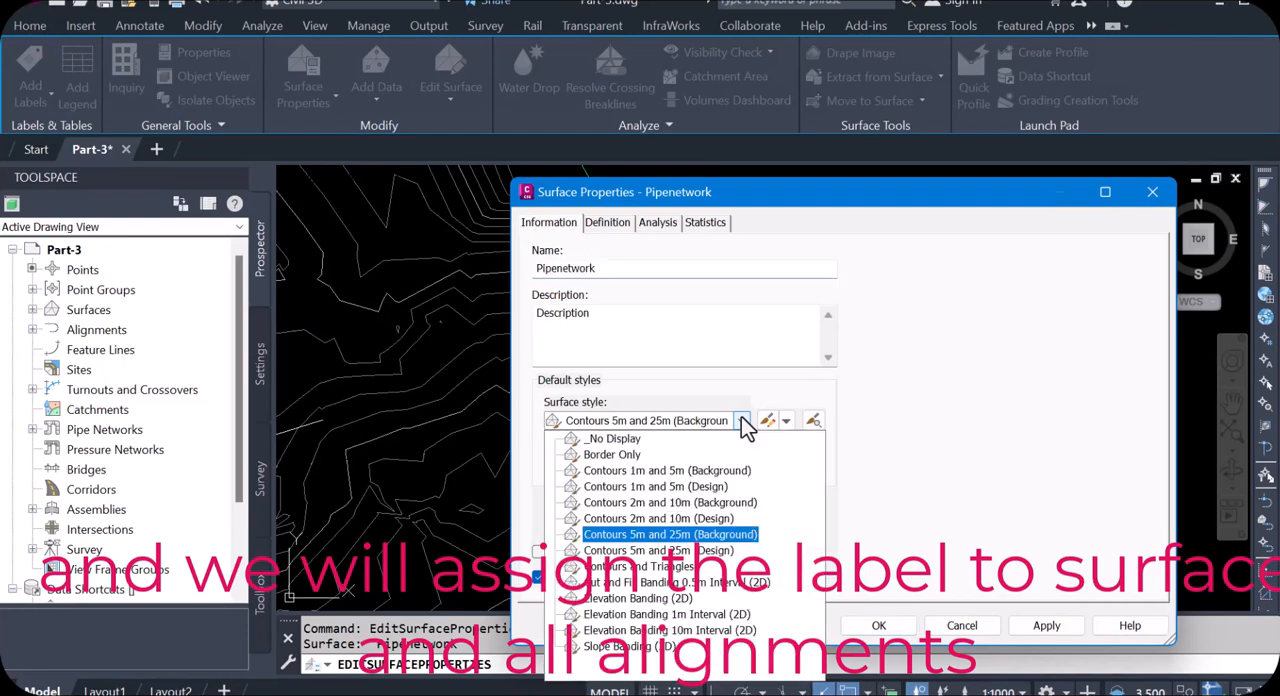
left_click(612, 438)
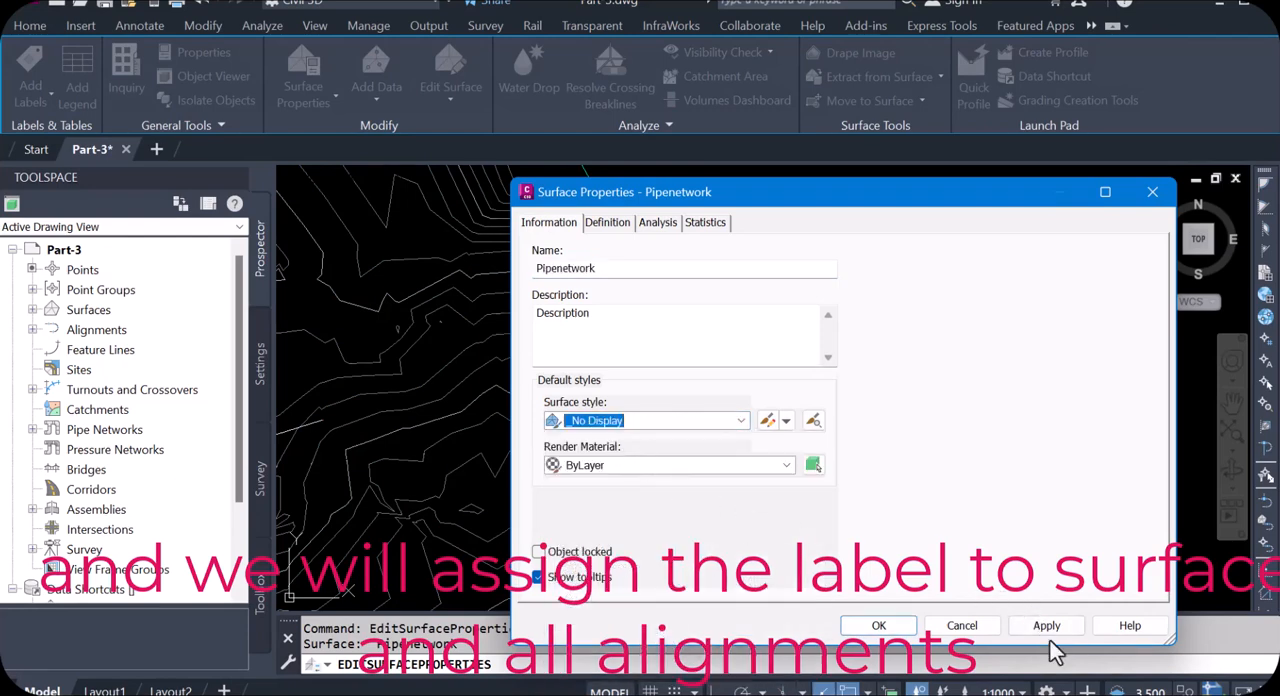
left_click(1047, 627)
left_click(878, 627)
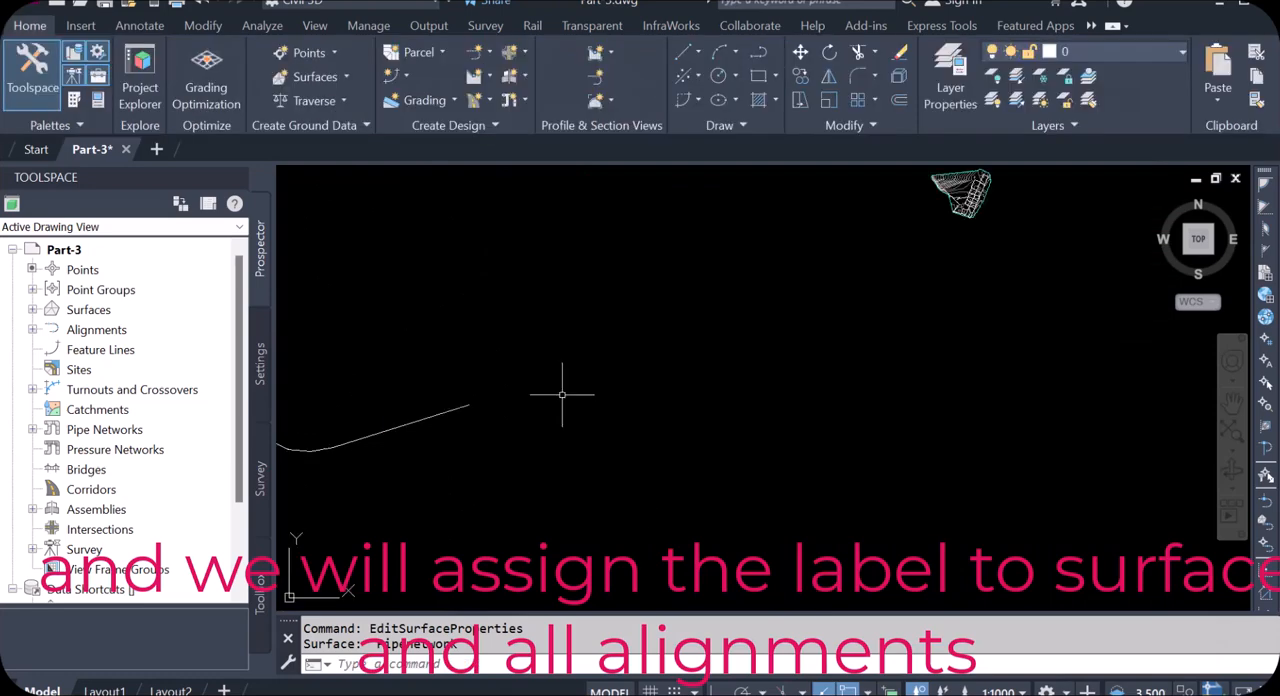
Step: Open the surface label settings for the remaining contour surface and set the label type to Contour – Multiple at interval
scroll(632, 363, "up", 2)
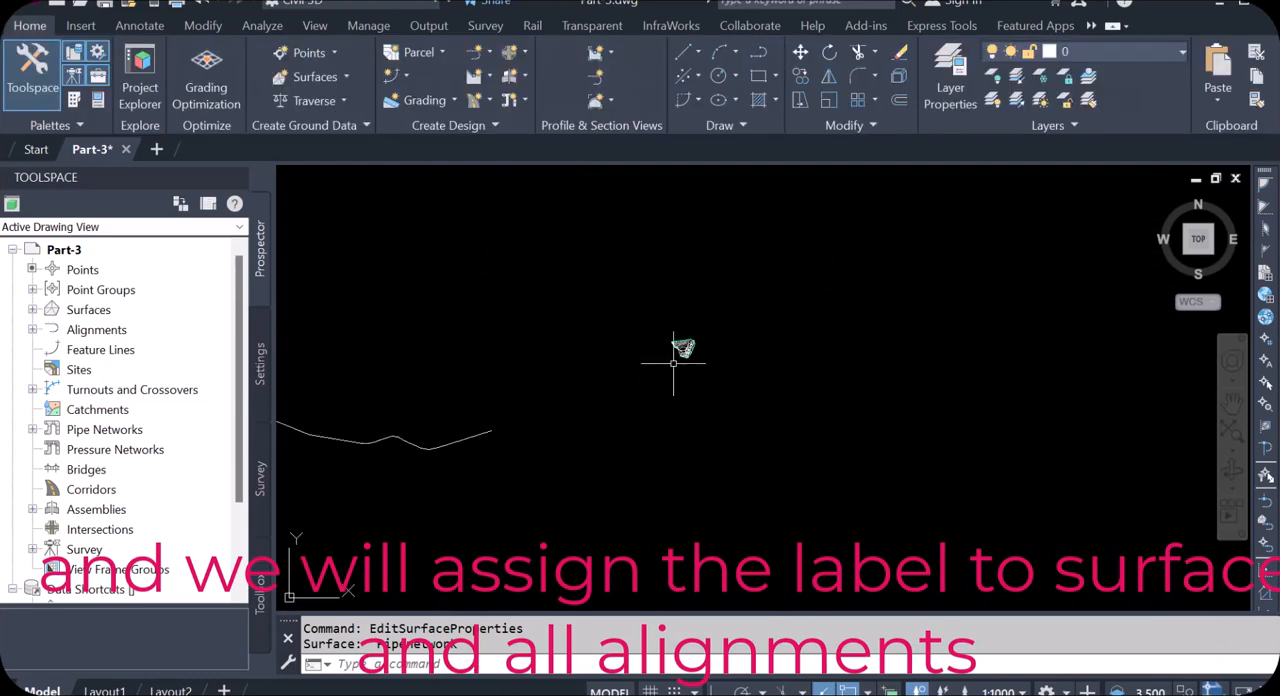
scroll(673, 363, "up", 7)
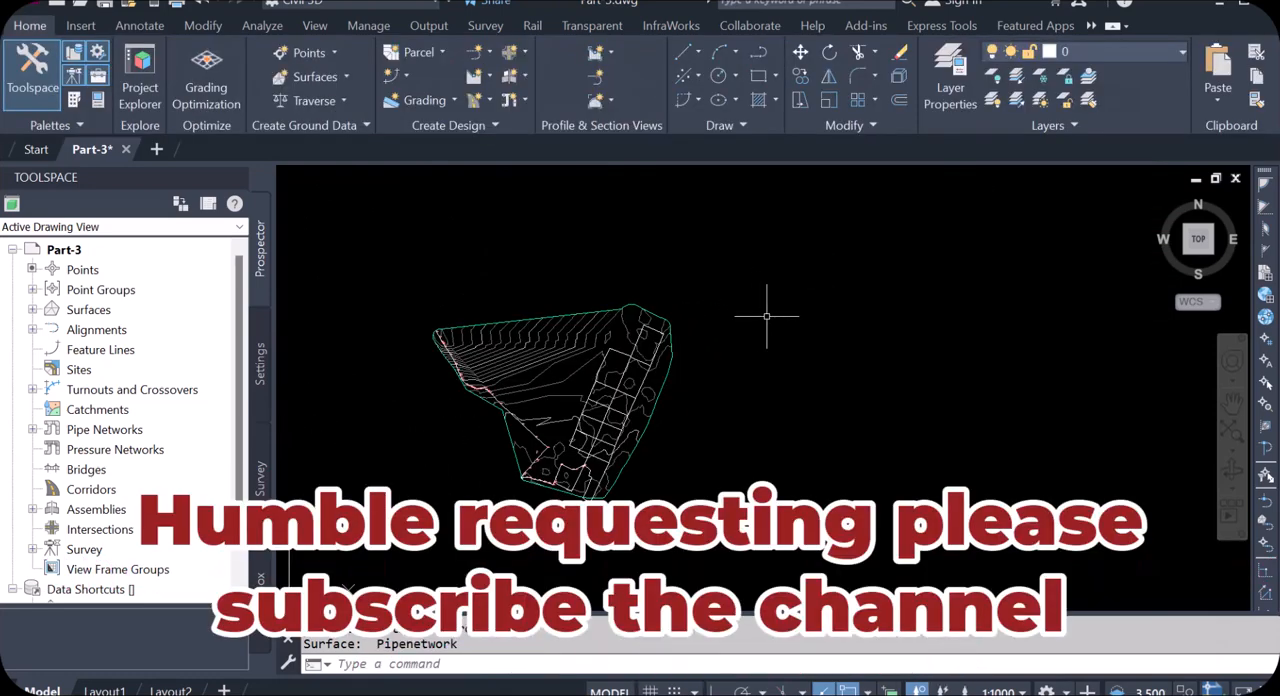
scroll(714, 343, "up", 2)
scroll(714, 343, "down", 2)
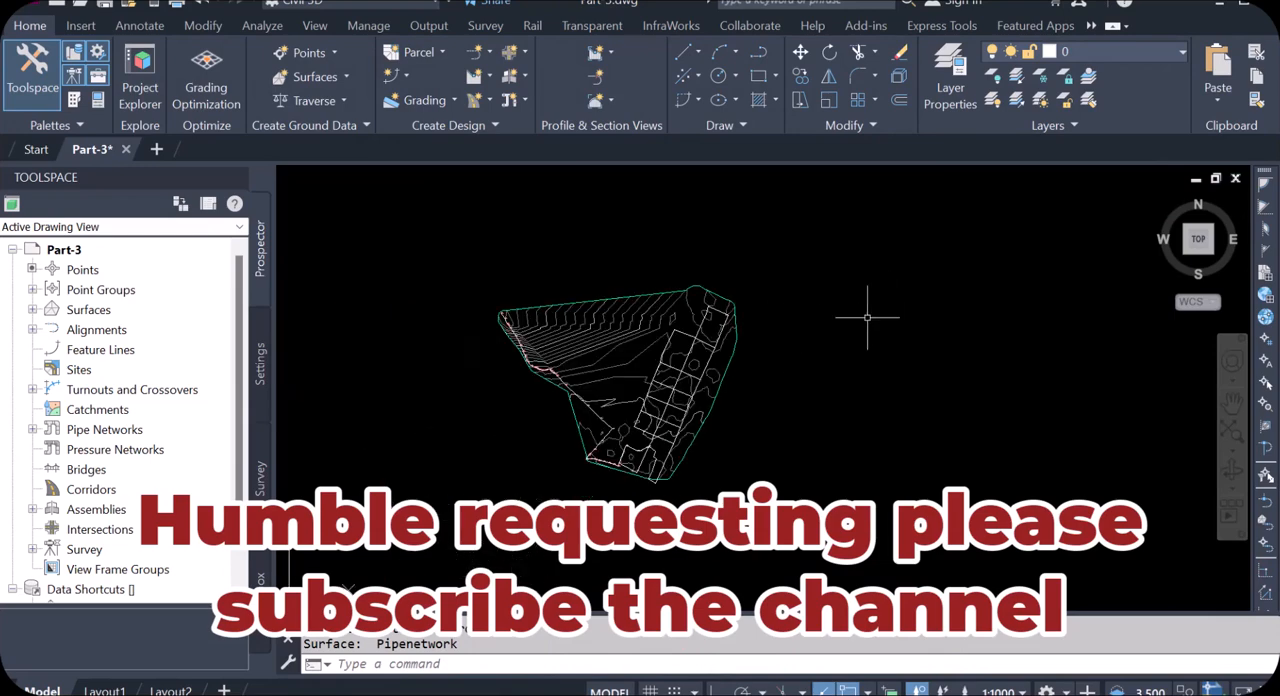
scroll(570, 365, "up", 3)
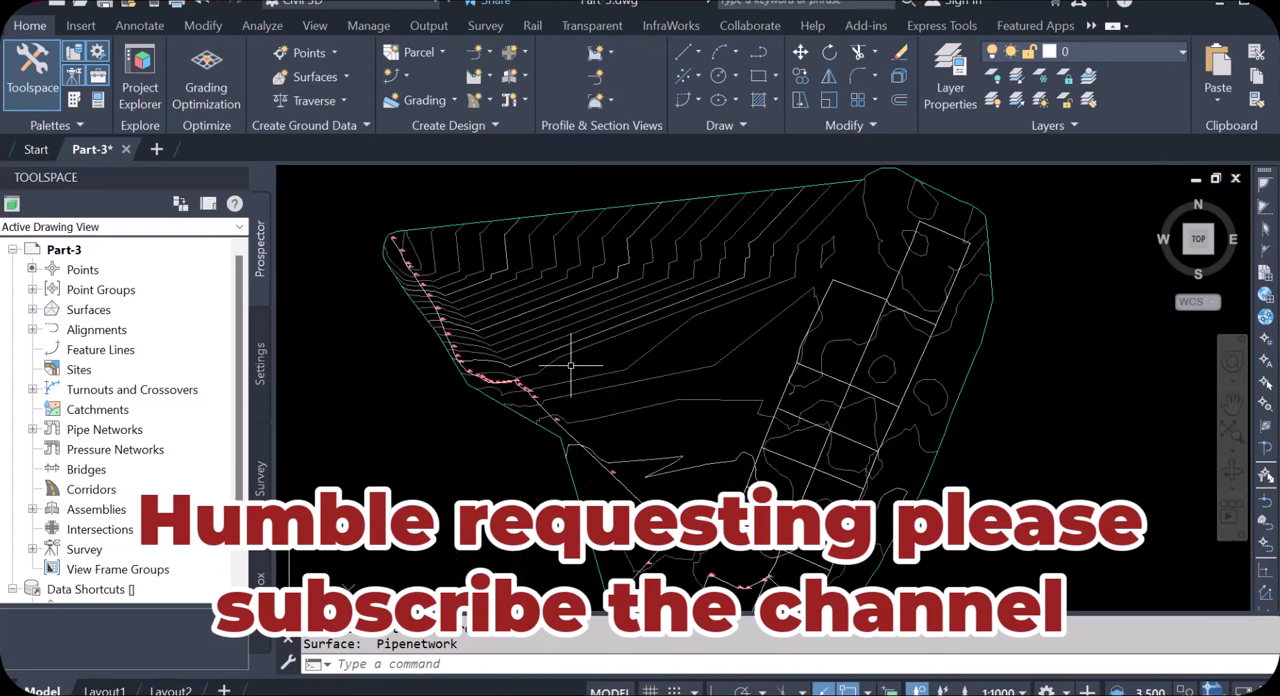
left_click(647, 355)
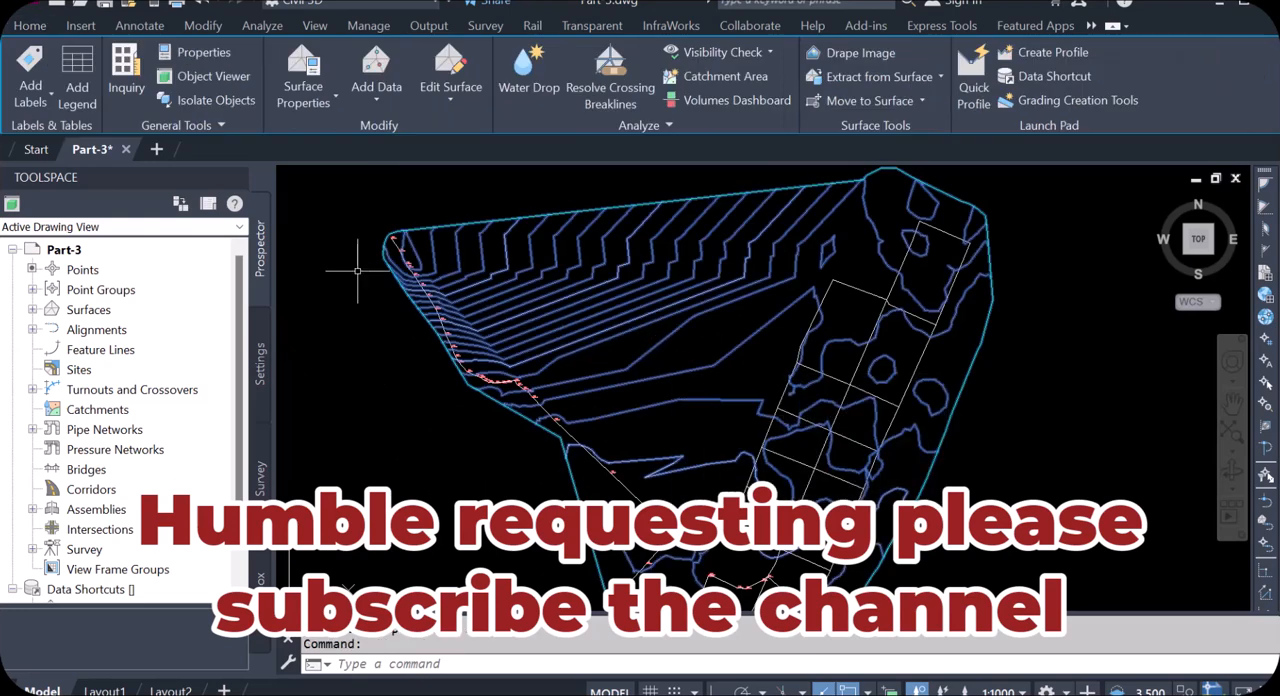
left_click(48, 93)
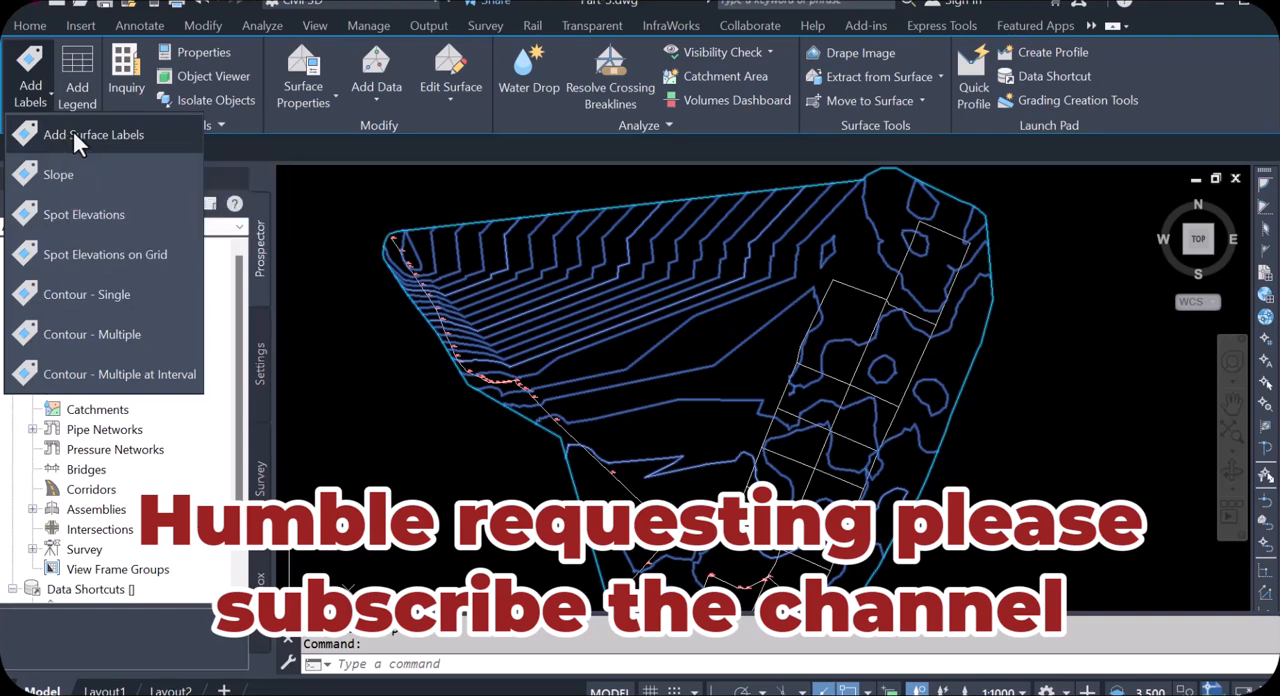
left_click(72, 130)
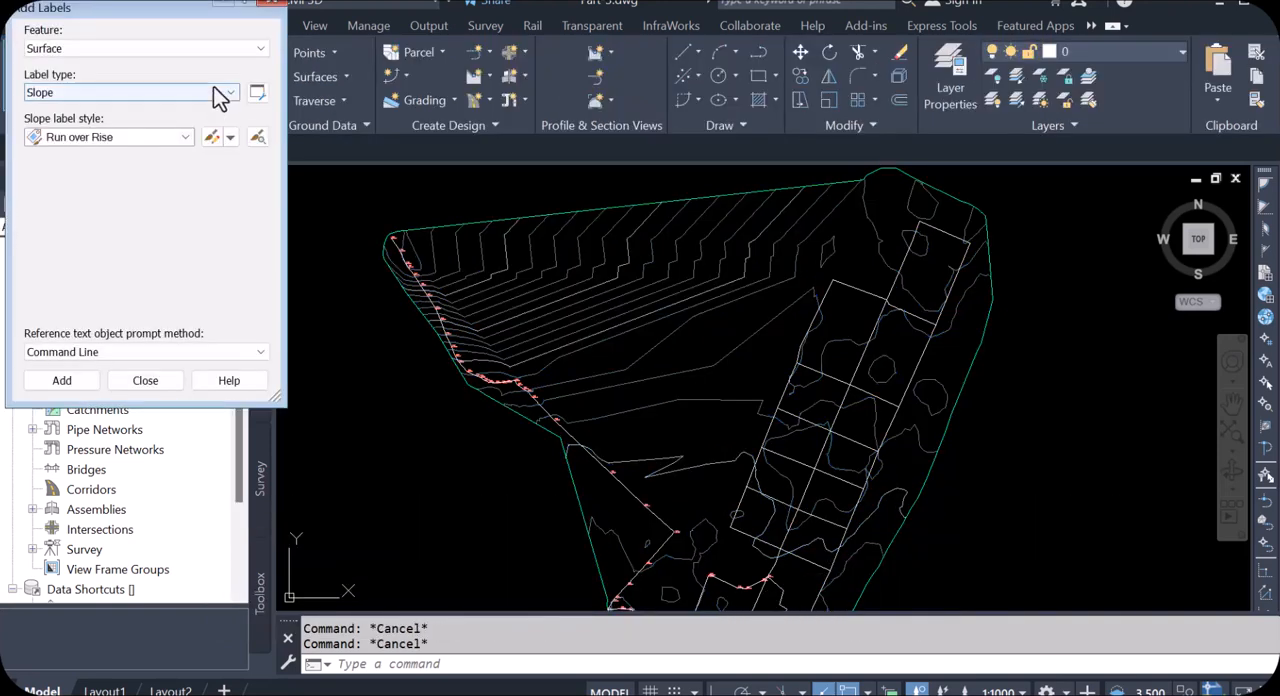
left_click(260, 48)
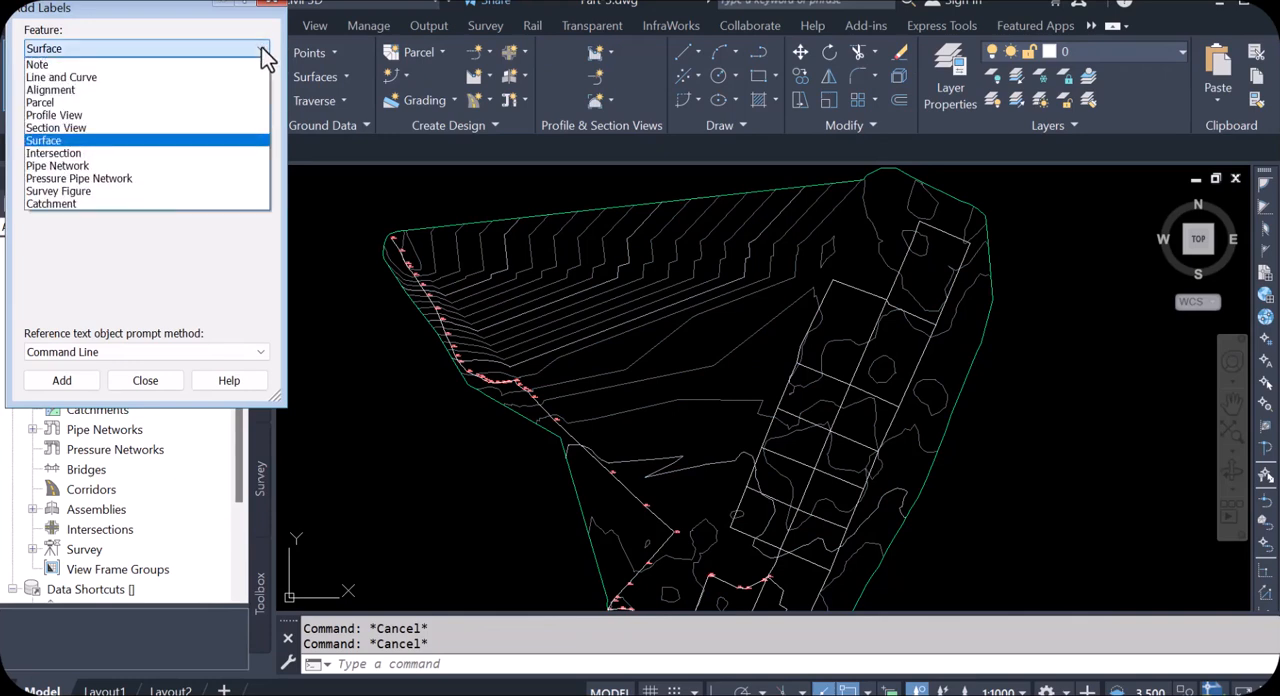
left_click(261, 47)
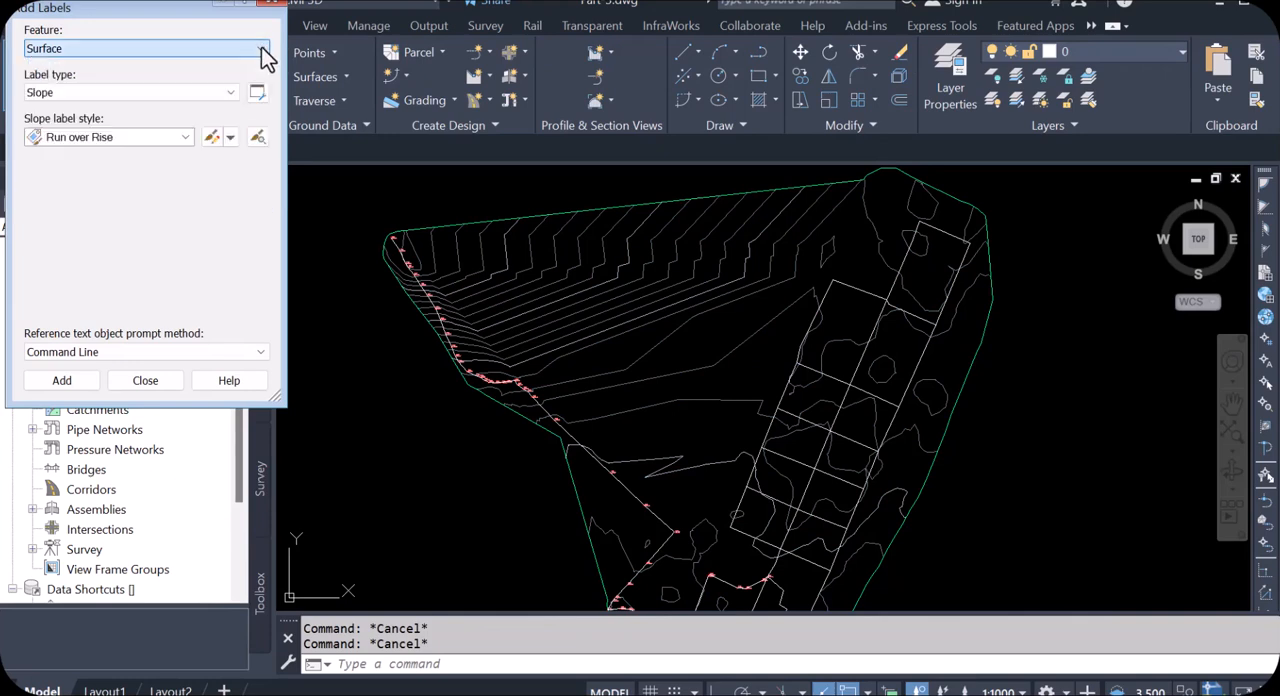
left_click(233, 93)
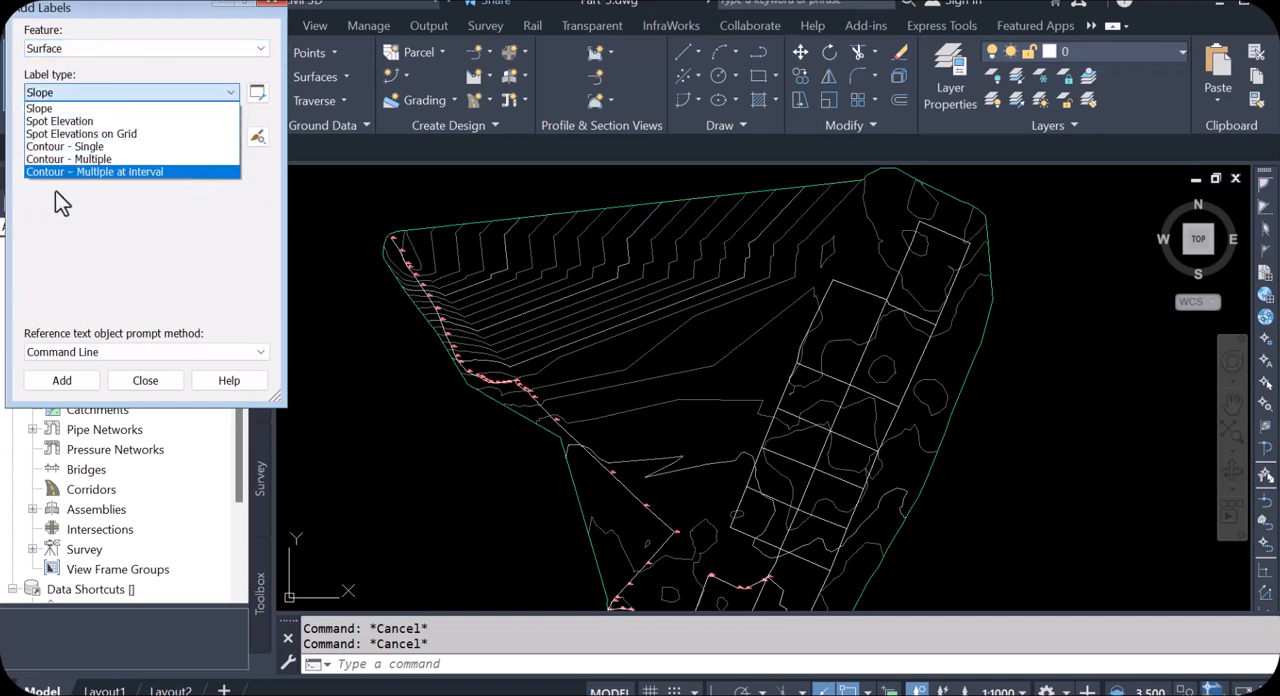
left_click(145, 175)
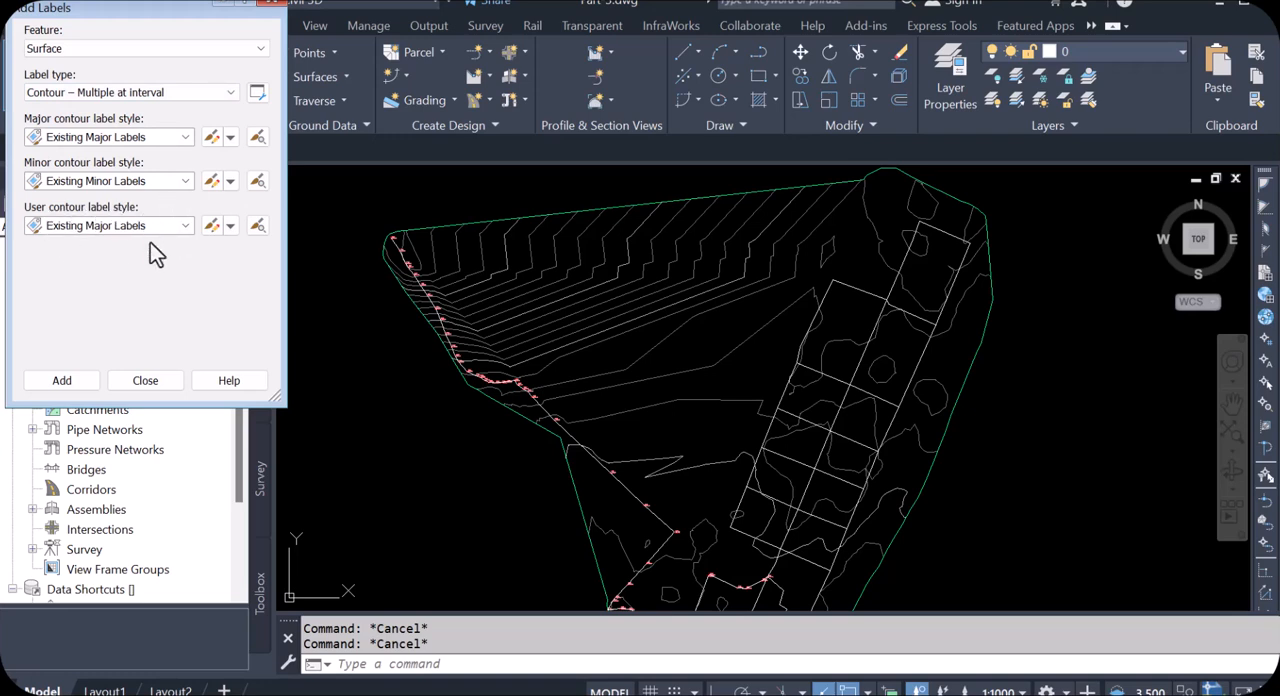
Step: Start adding the contour labels and choose Didtribution network from the surface list as the surface to label
left_click(70, 381)
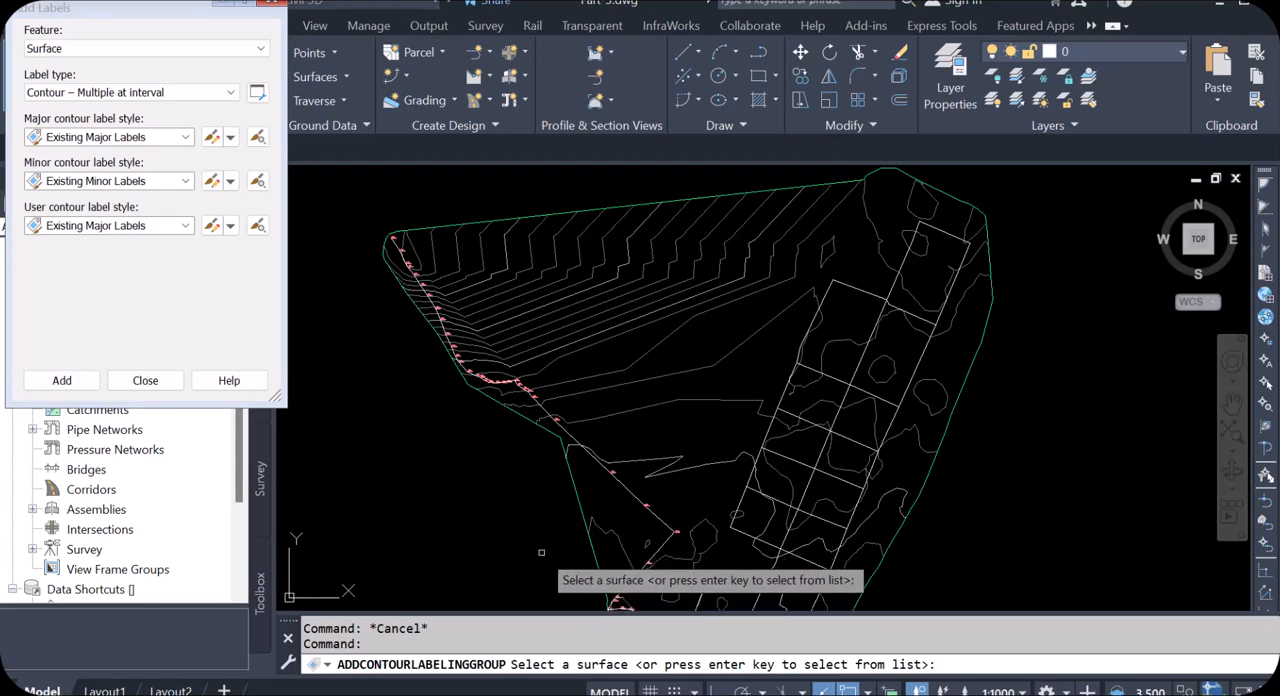
scroll(658, 407, "up", 3)
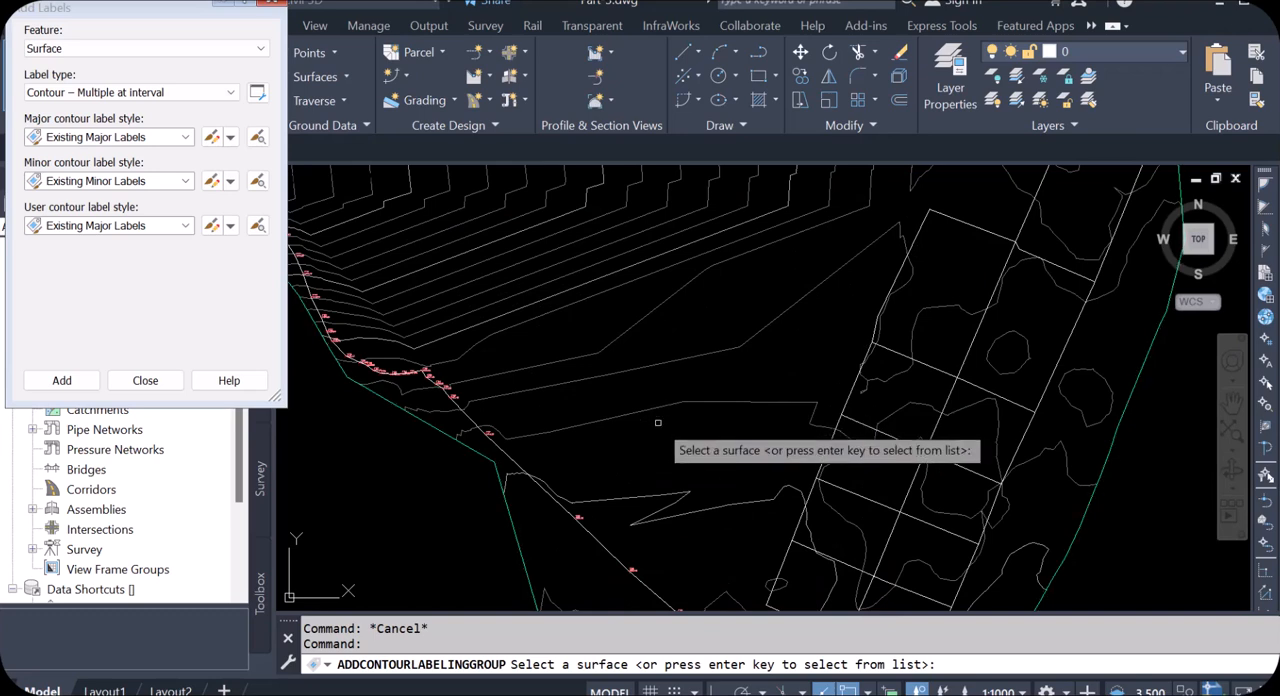
key("Return")
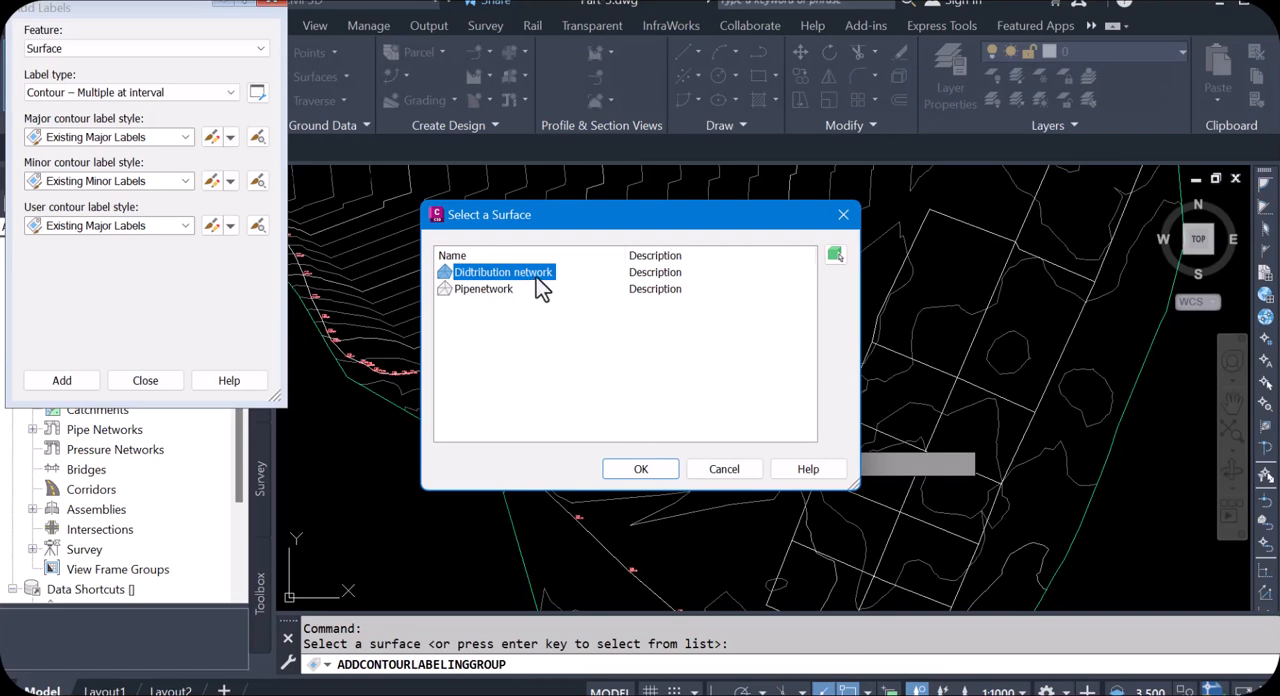
left_click(652, 470)
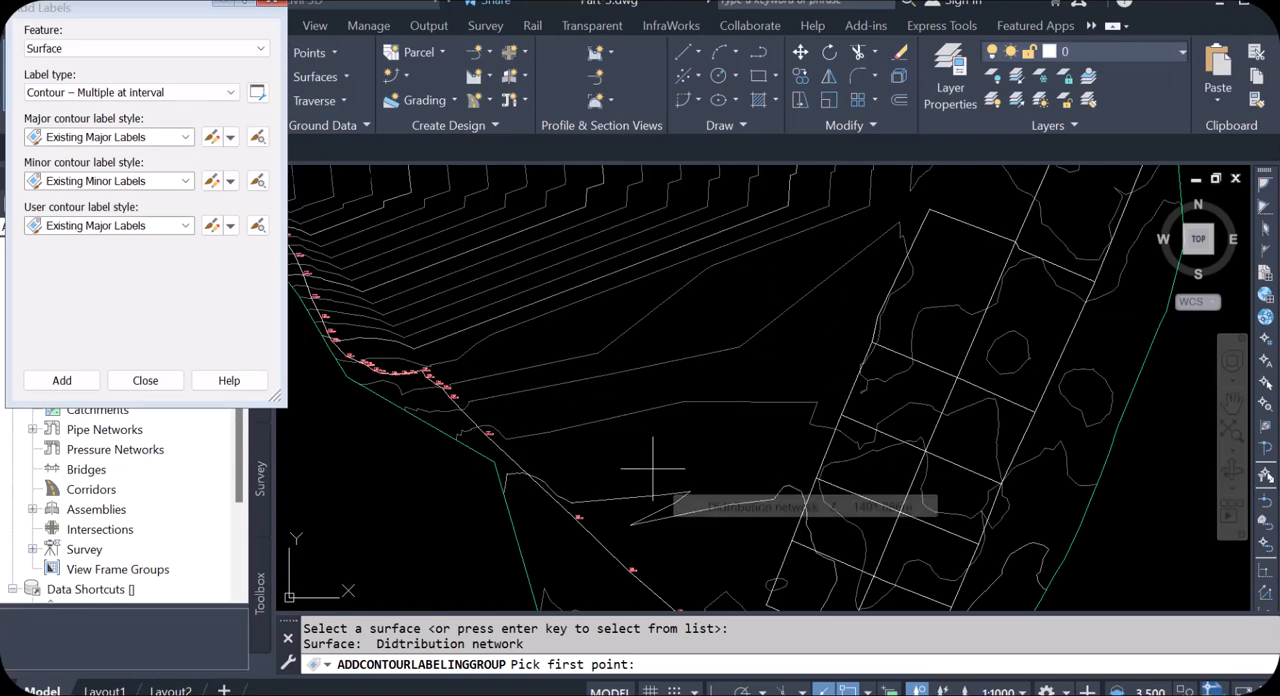
Step: Place a label line about 1781 units long from the surface's northwest corner across the grid to its east side, with a contour interval of 200
scroll(696, 455, "down", 2)
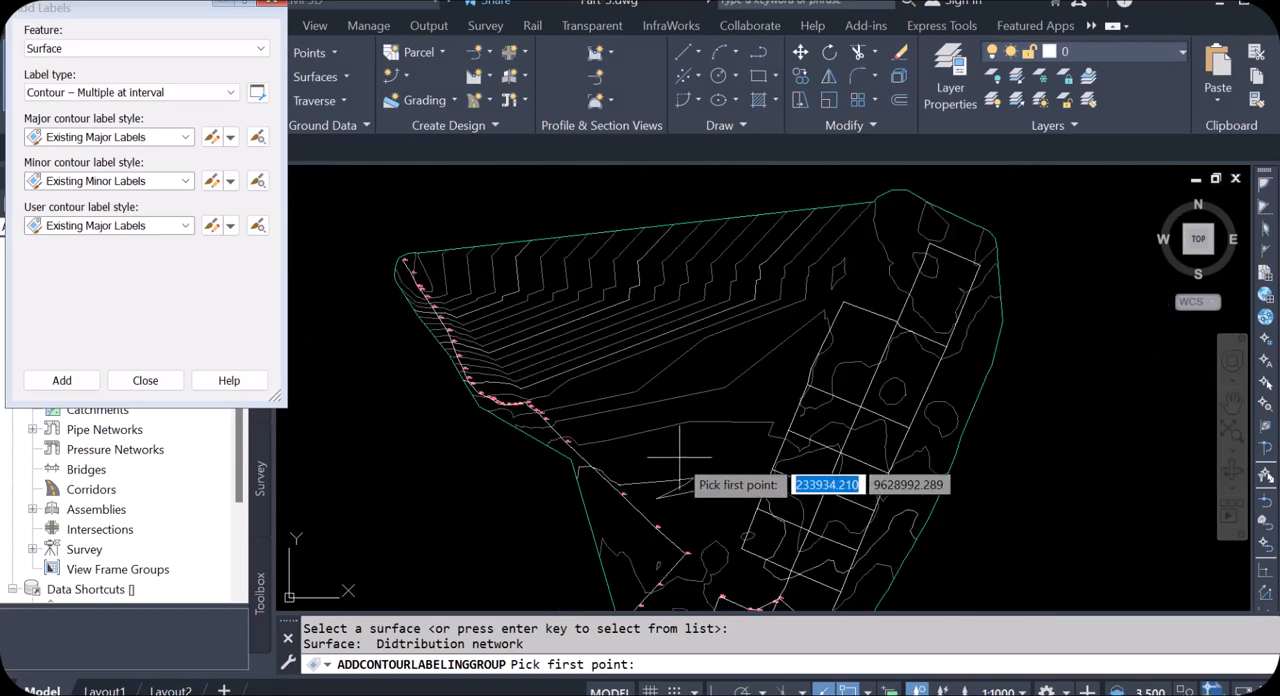
scroll(438, 280, "up", 3)
scroll(330, 240, "up", 5)
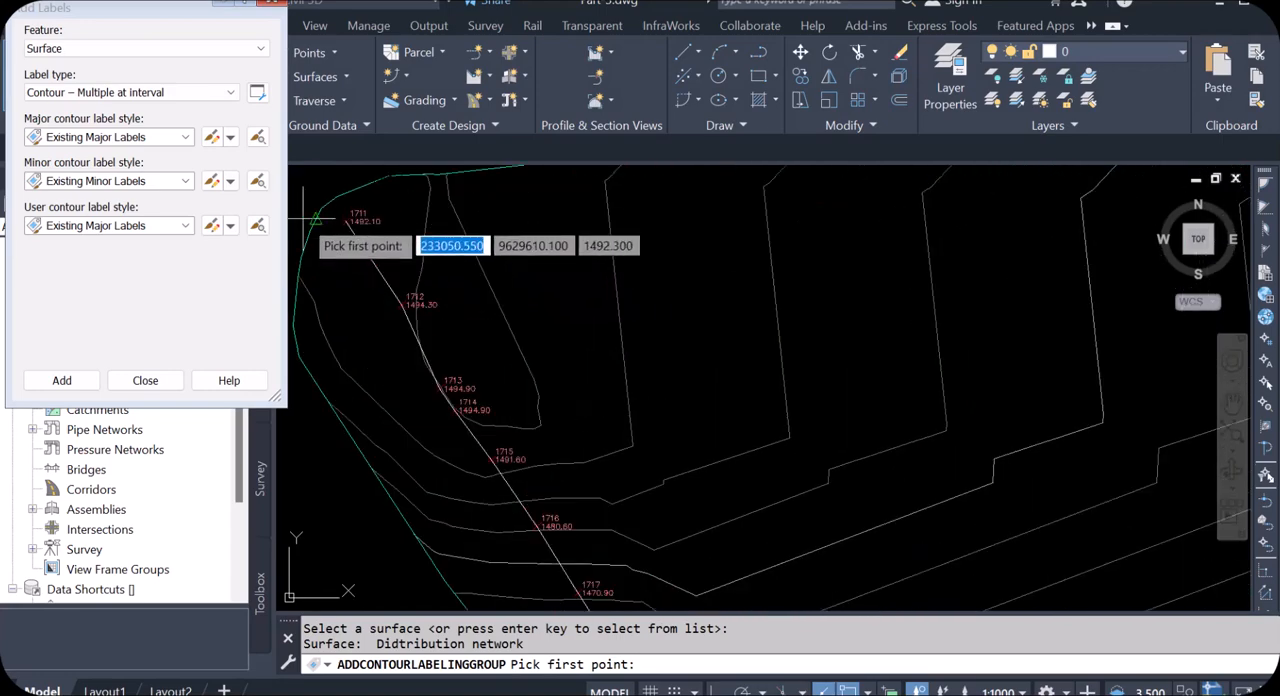
left_click(322, 232)
scroll(371, 286, "down", 6)
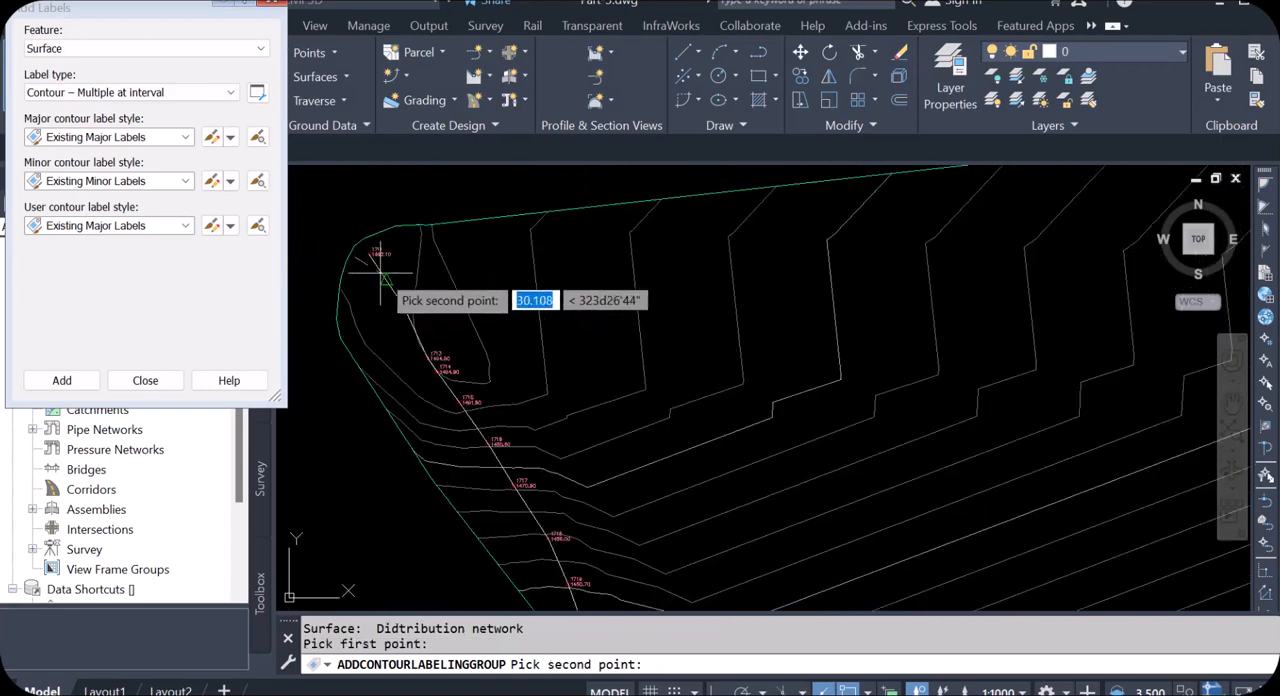
scroll(786, 434, "up", 7)
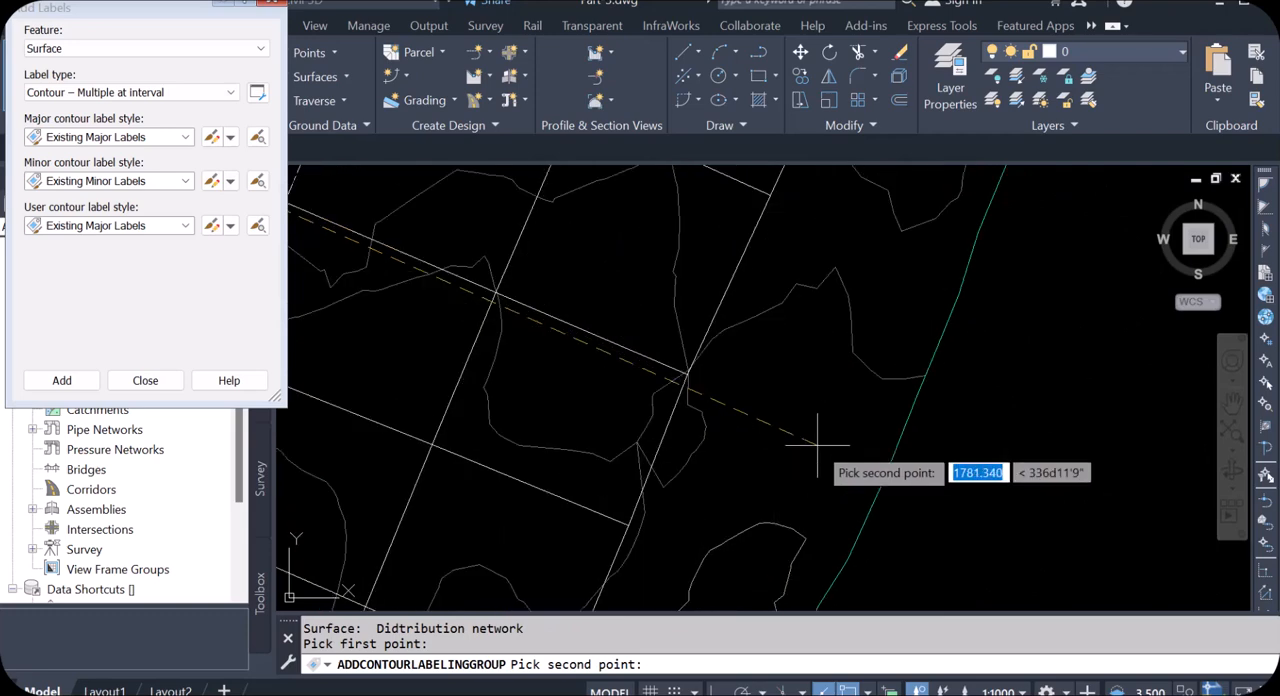
left_click(817, 445)
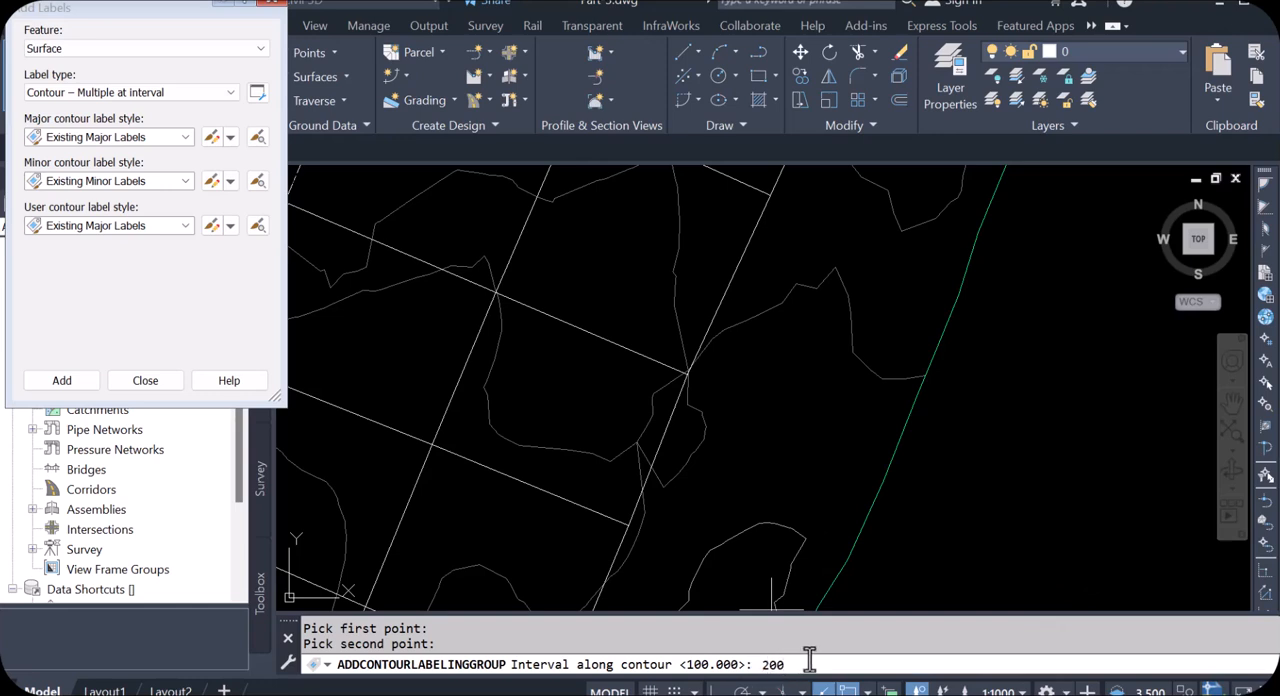
key("Return")
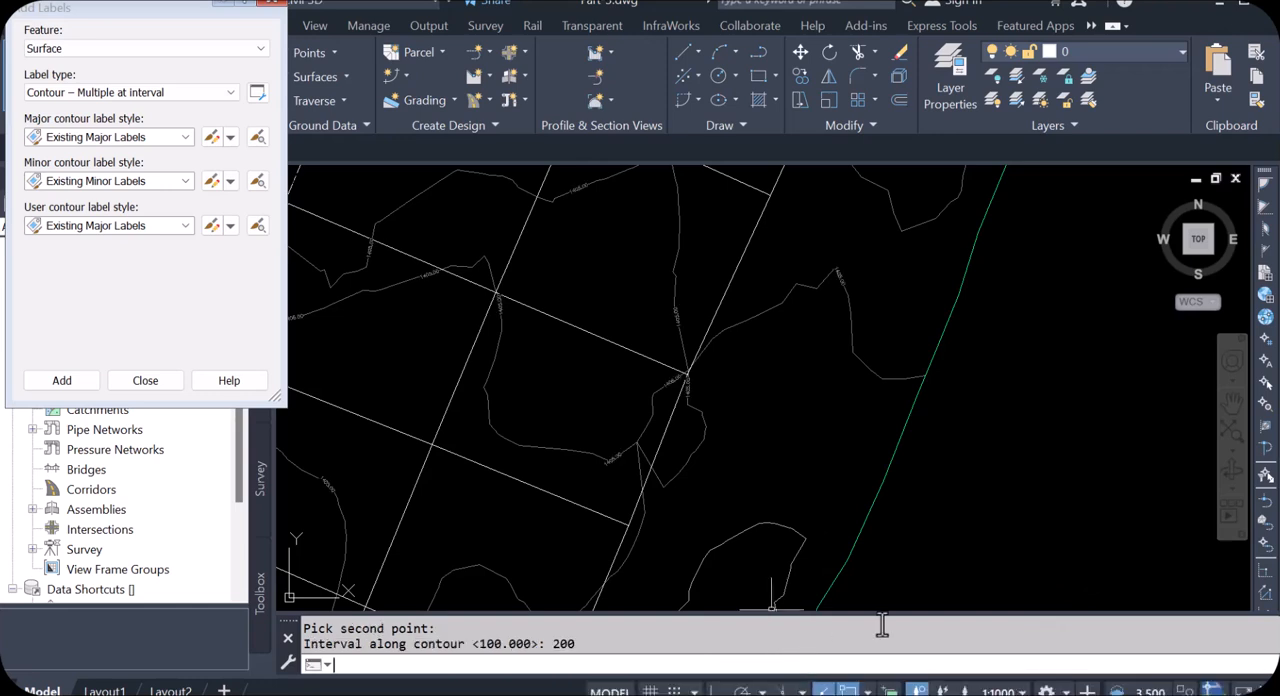
Step: Examine the elevation labels placed along the major and minor contours across the surface
scroll(985, 512, "down", 3)
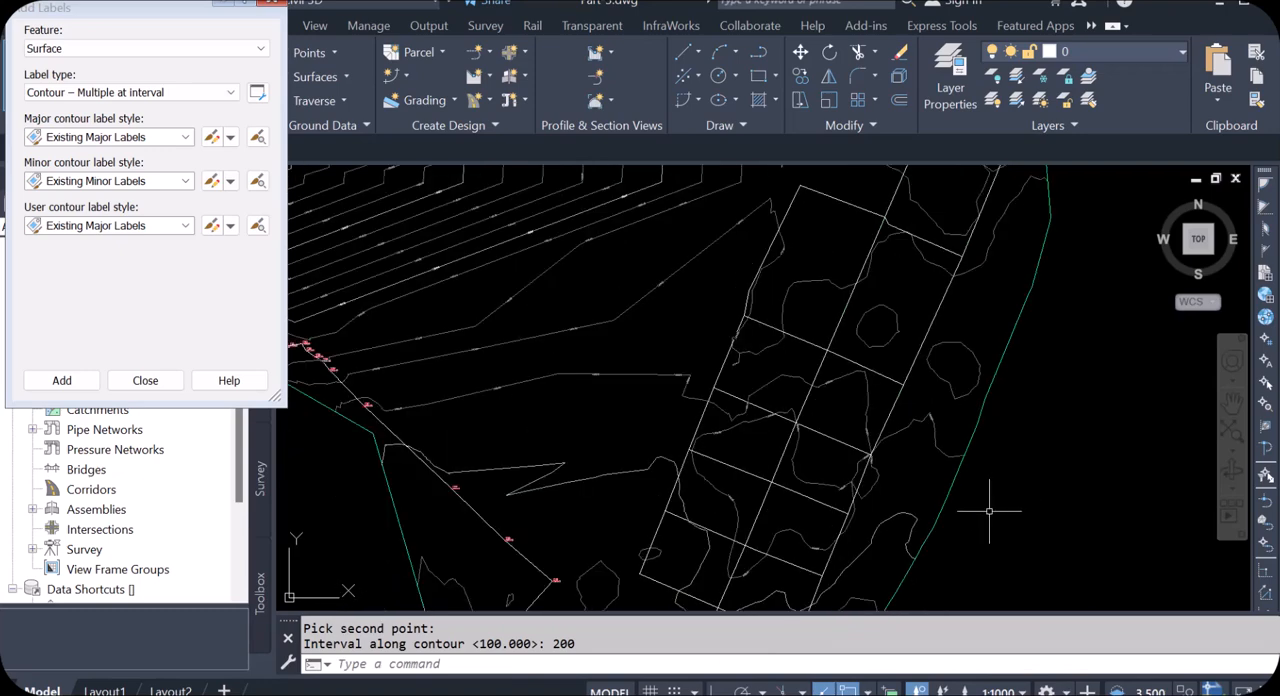
scroll(989, 511, "down", 2)
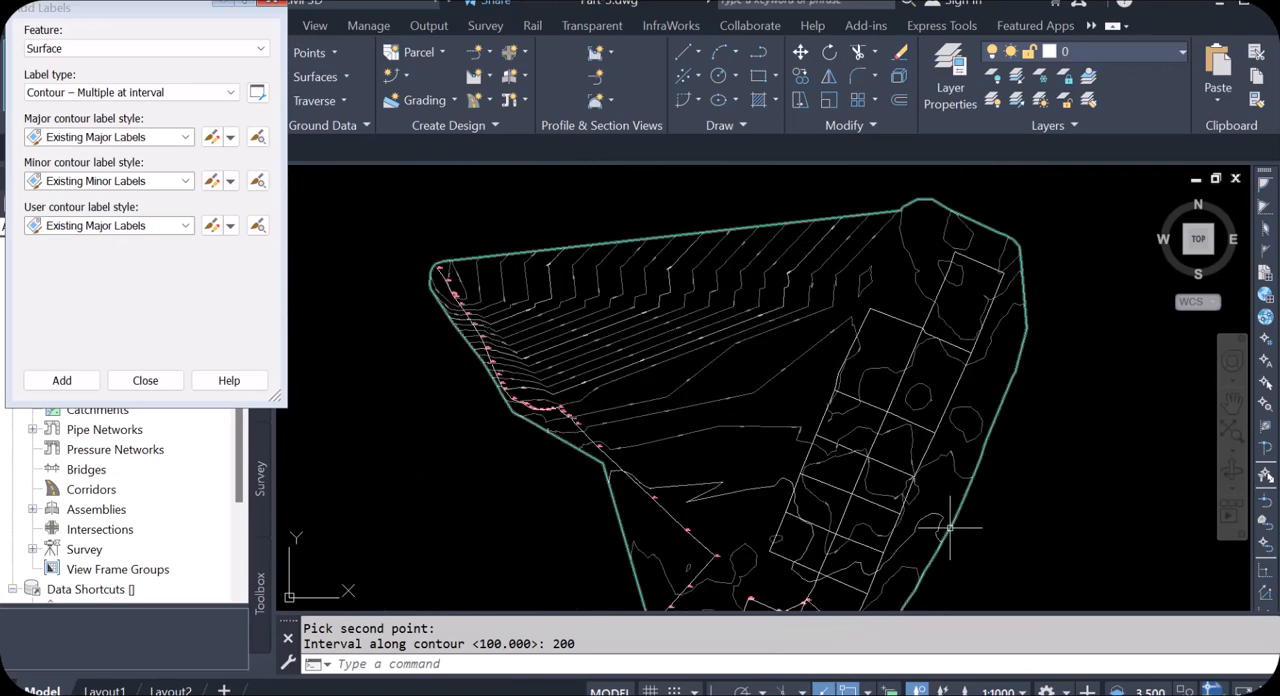
scroll(580, 342, "up", 4)
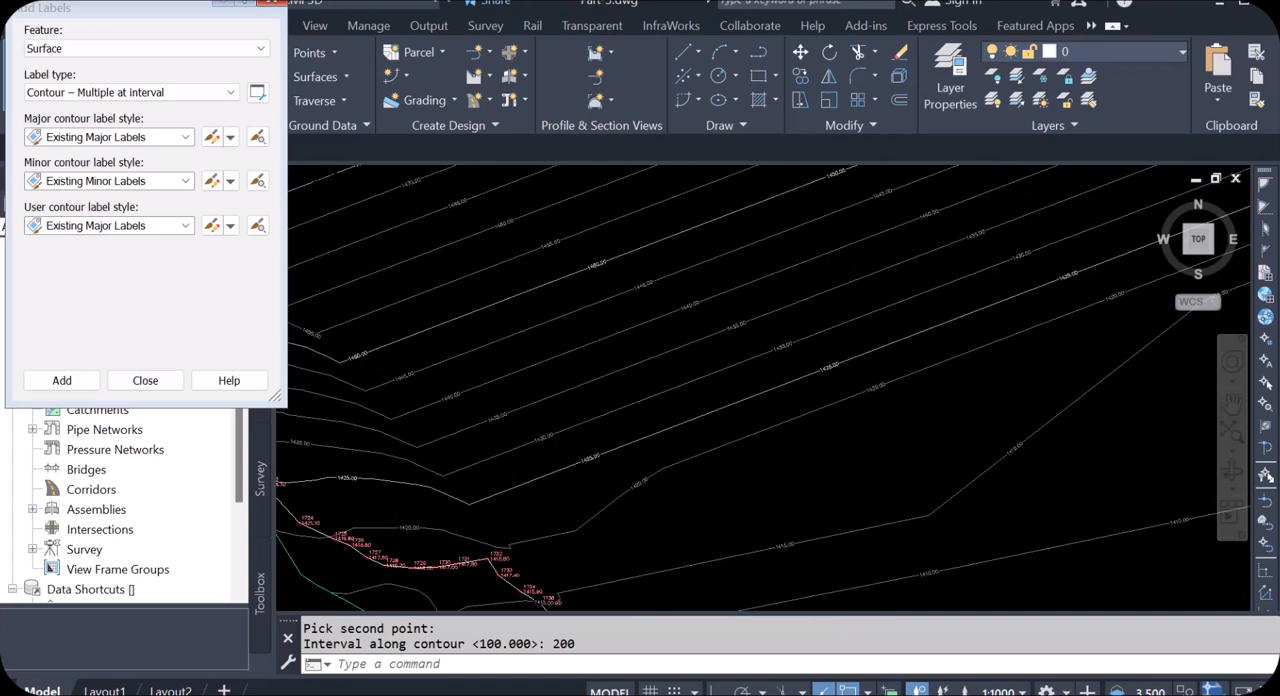
scroll(738, 288, "up", 2)
scroll(771, 277, "down", 3)
scroll(514, 365, "up", 4)
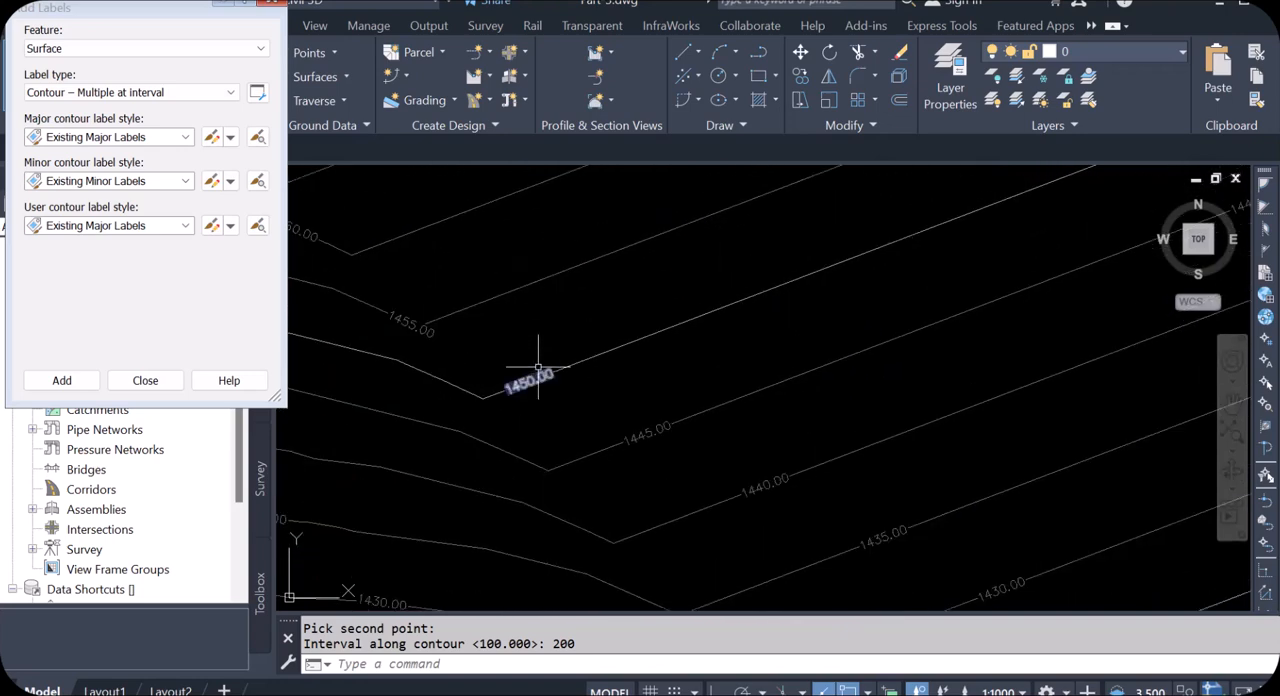
scroll(517, 397, "down", 4)
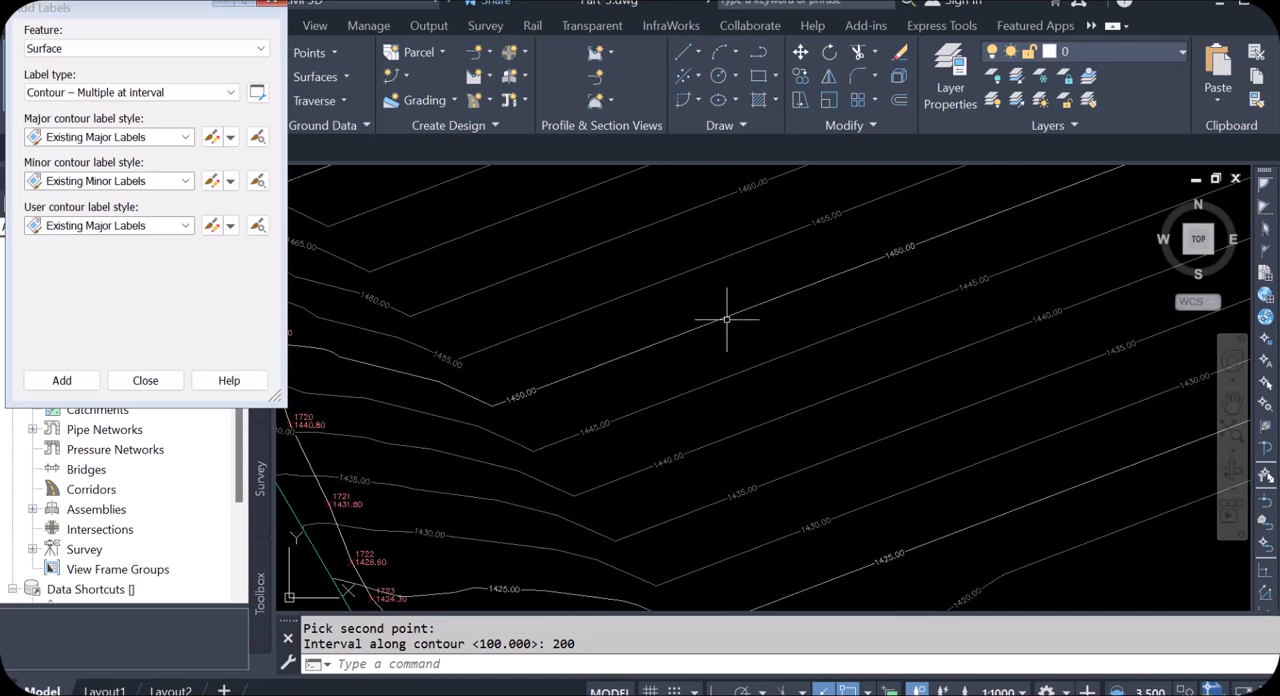
scroll(635, 420, "down", 4)
scroll(894, 263, "up", 8)
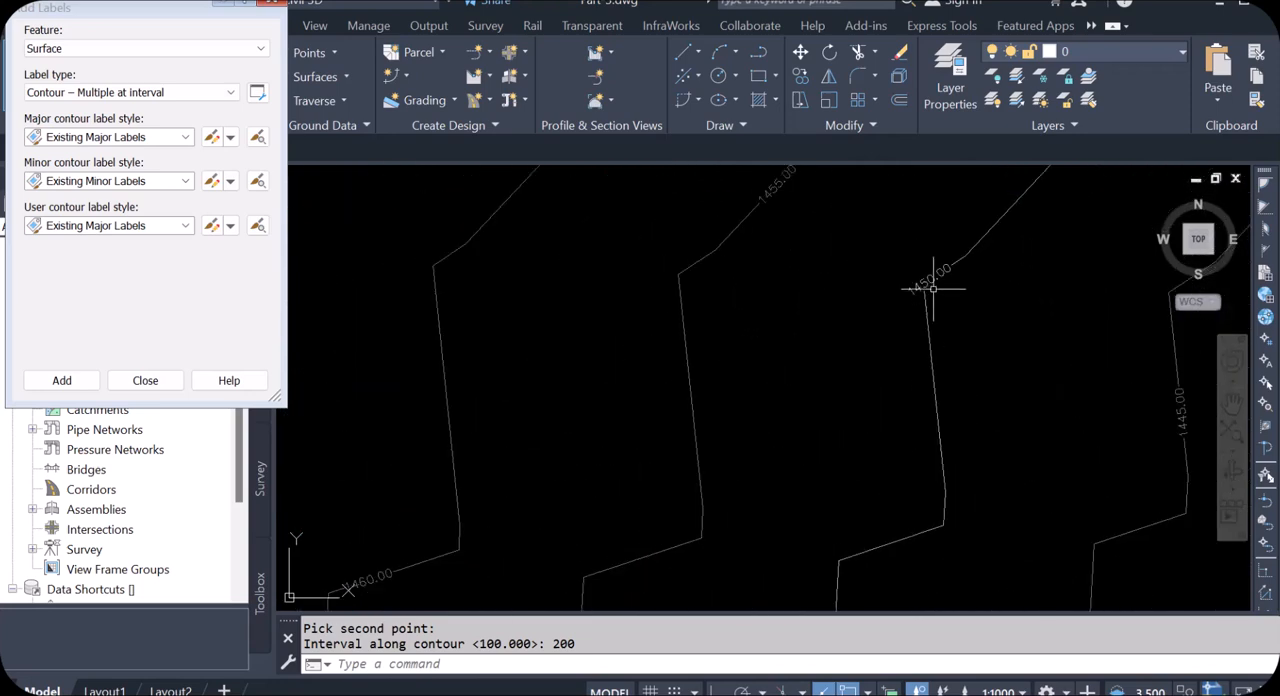
scroll(598, 270, "down", 3)
scroll(850, 388, "up", 3)
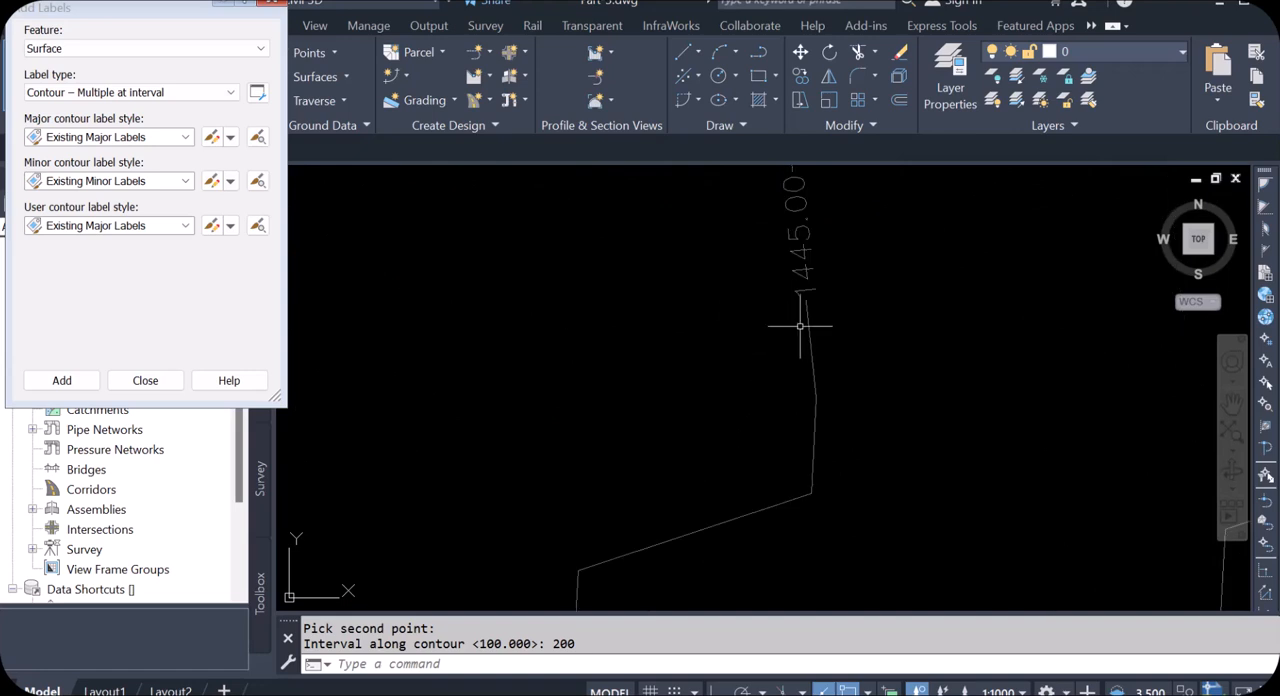
scroll(847, 282, "down", 2)
scroll(847, 282, "up", 4)
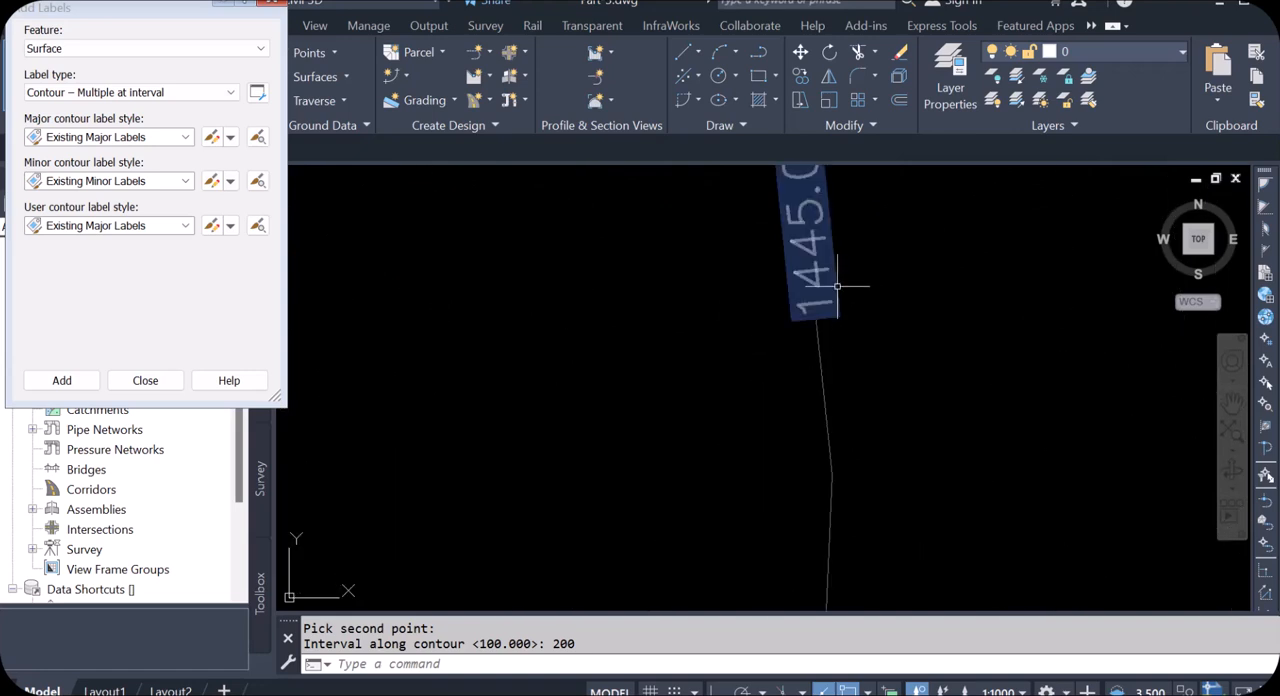
scroll(845, 286, "down", 4)
scroll(1051, 345, "up", 3)
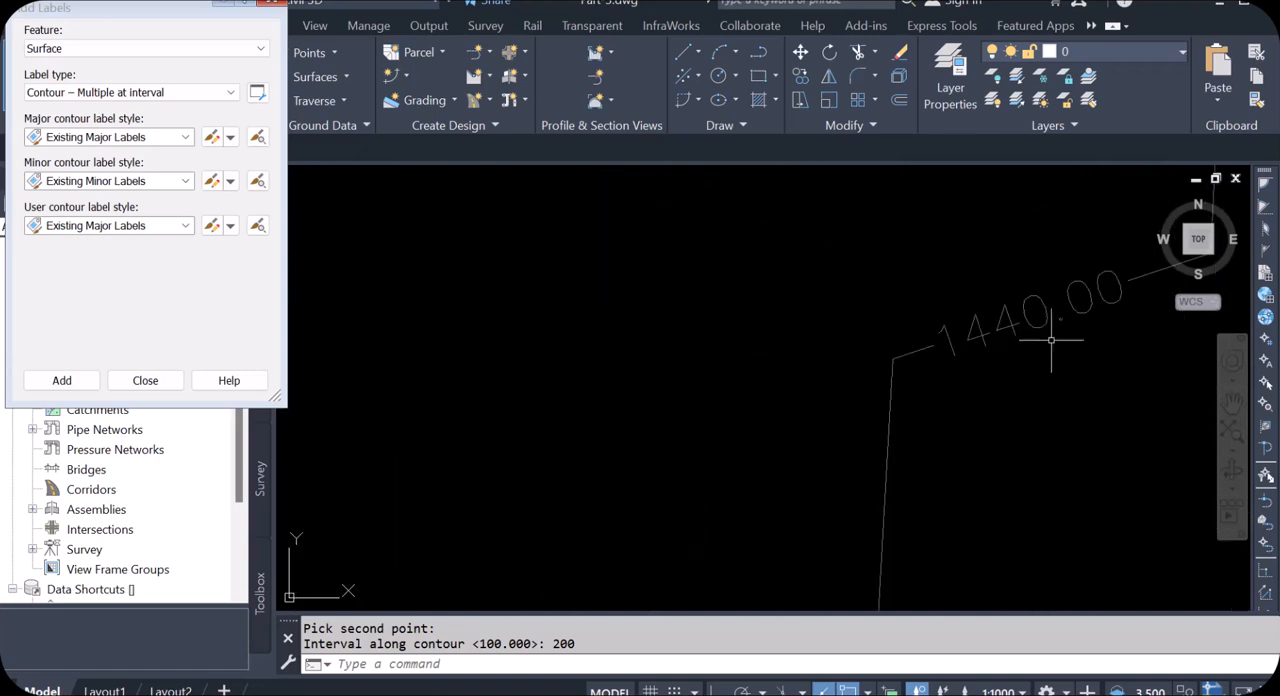
scroll(740, 338, "down", 4)
scroll(915, 425, "up", 2)
scroll(614, 326, "down", 1)
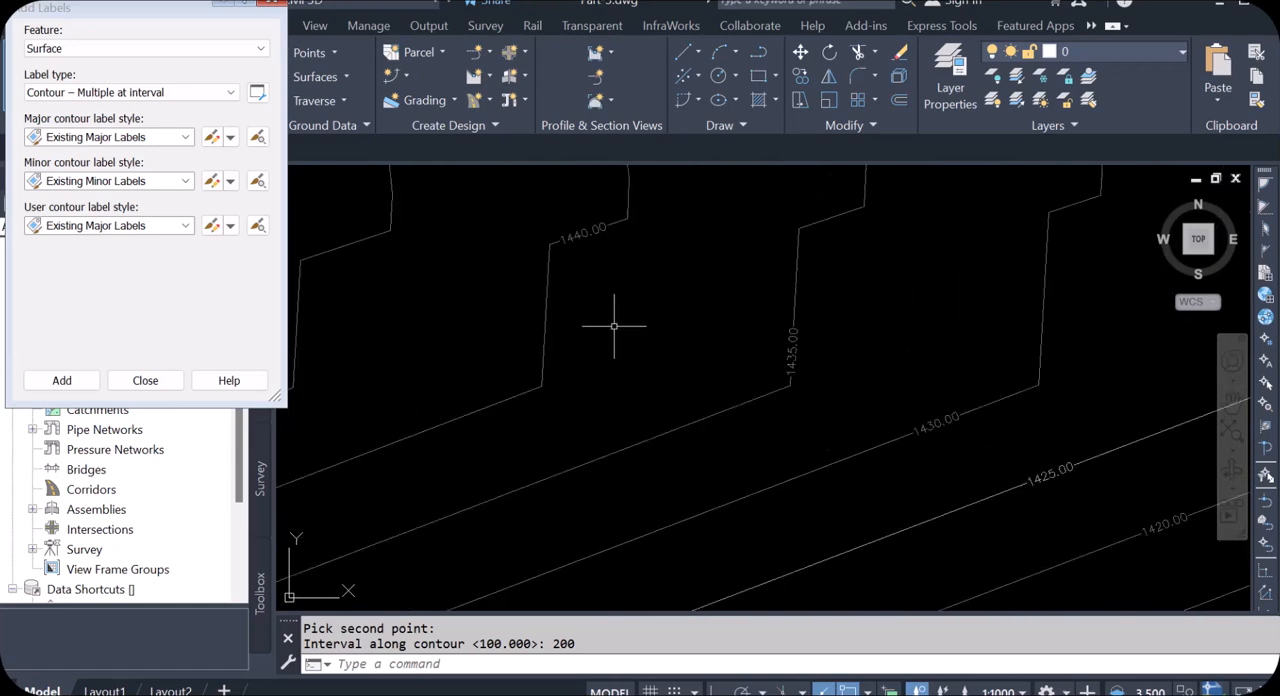
Step: Inspect the interval labels on the contours west of the grid, close up and across the whole surface
scroll(614, 326, "down", 1)
scroll(902, 430, "up", 3)
scroll(766, 409, "down", 3)
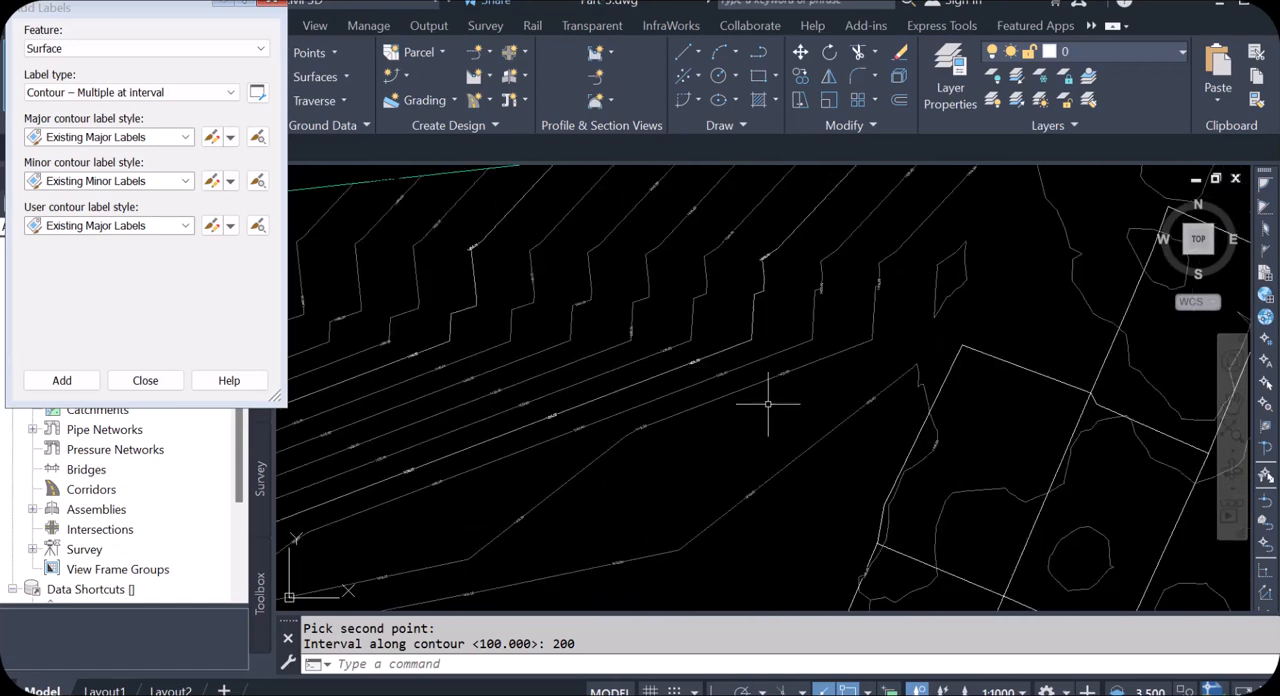
scroll(857, 420, "up", 4)
scroll(894, 408, "up", 1)
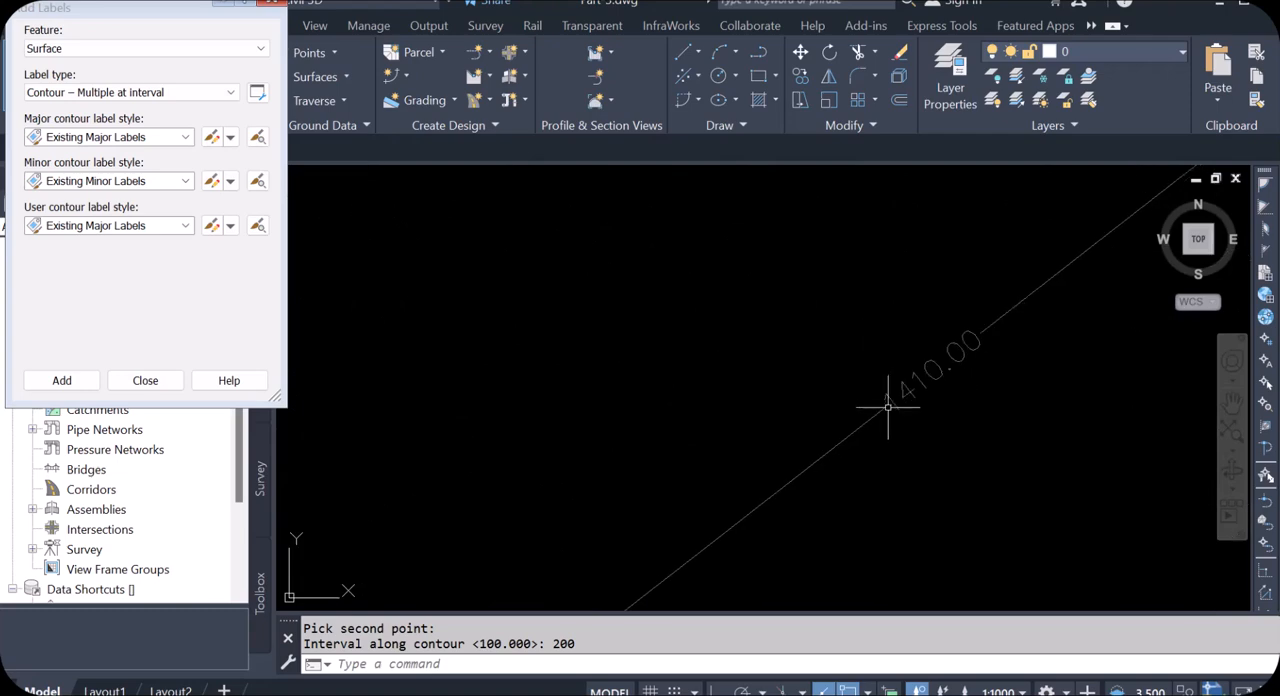
scroll(894, 408, "down", 4)
scroll(746, 397, "down", 3)
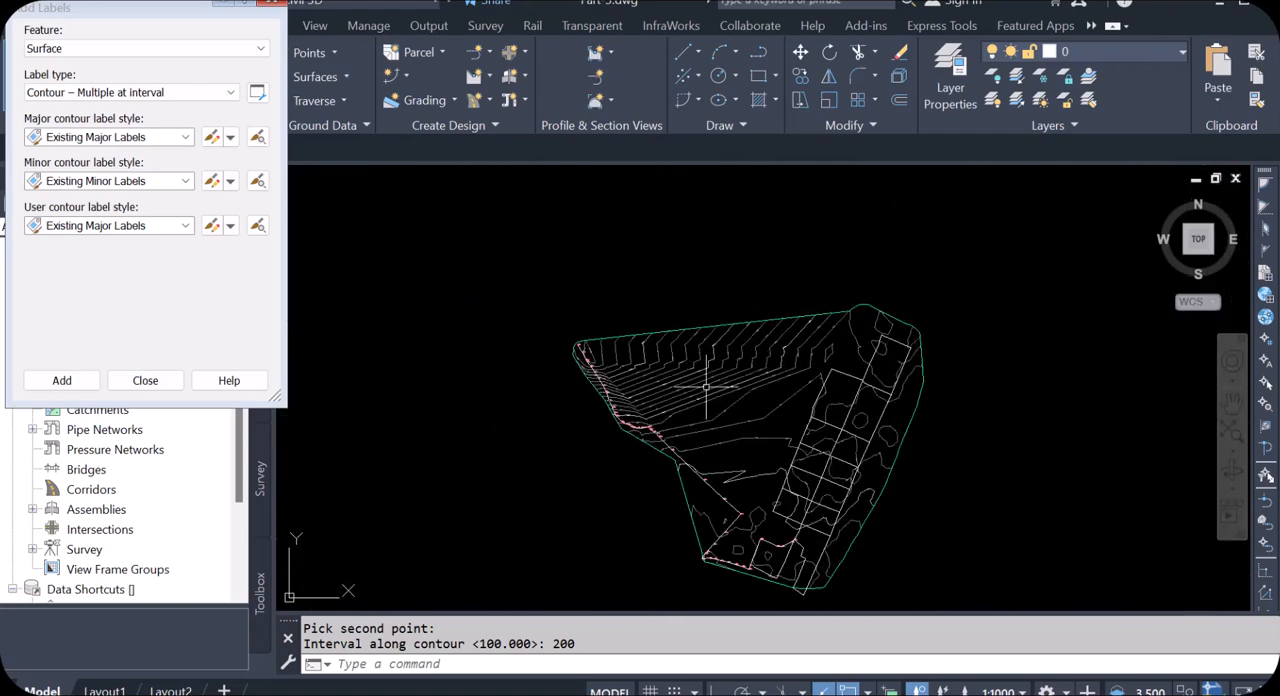
scroll(660, 392, "up", 4)
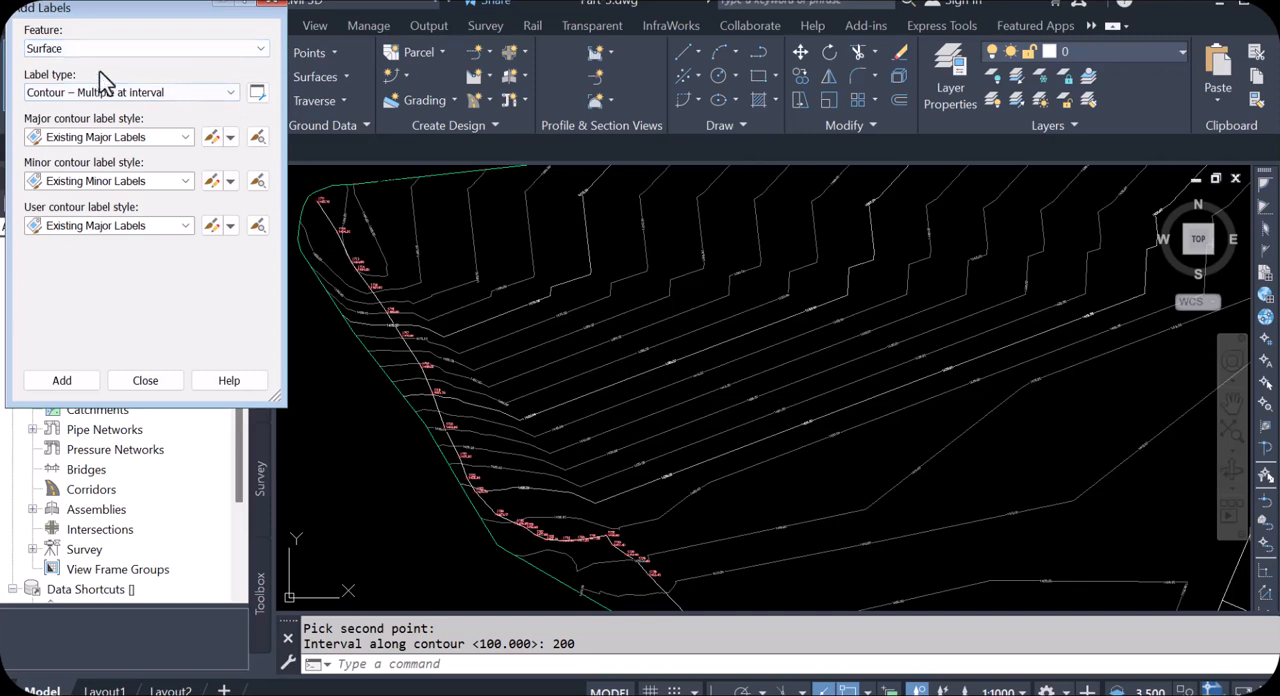
Step: Start adding Spot Elevation labels with style EL:100.00 and marker Basic Circle with Cross, selecting the Didtribution network surface in the drawing
left_click(261, 49)
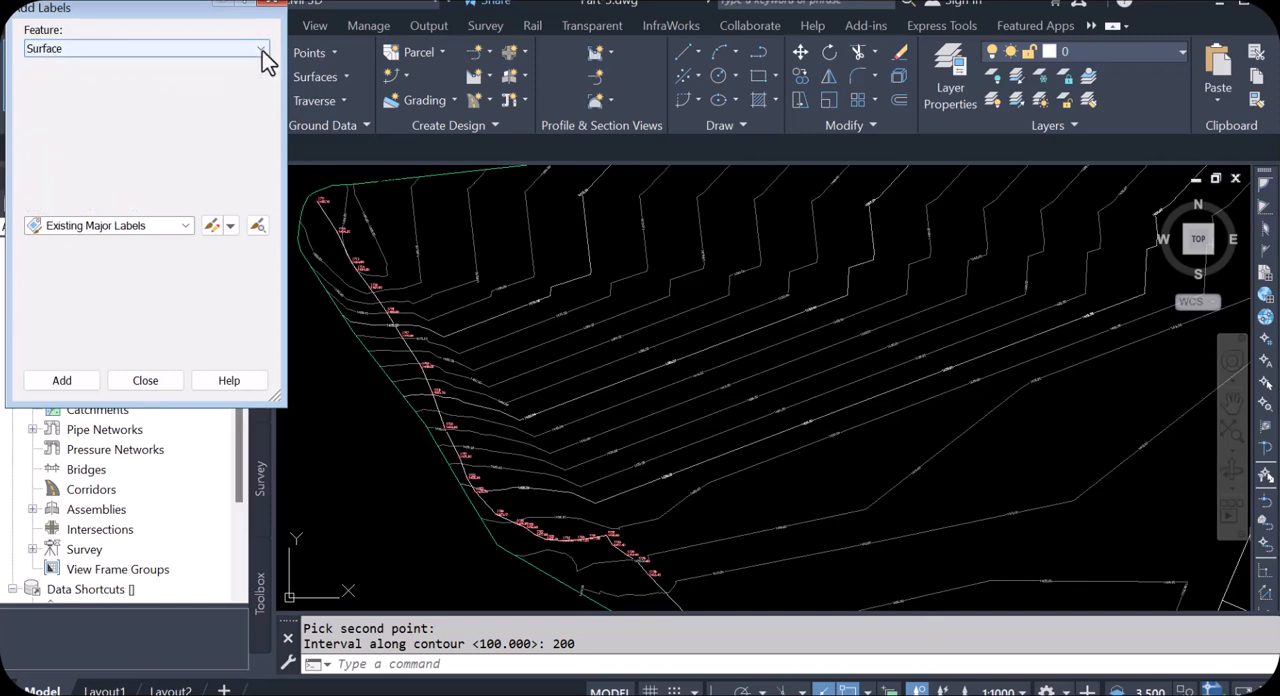
left_click(70, 141)
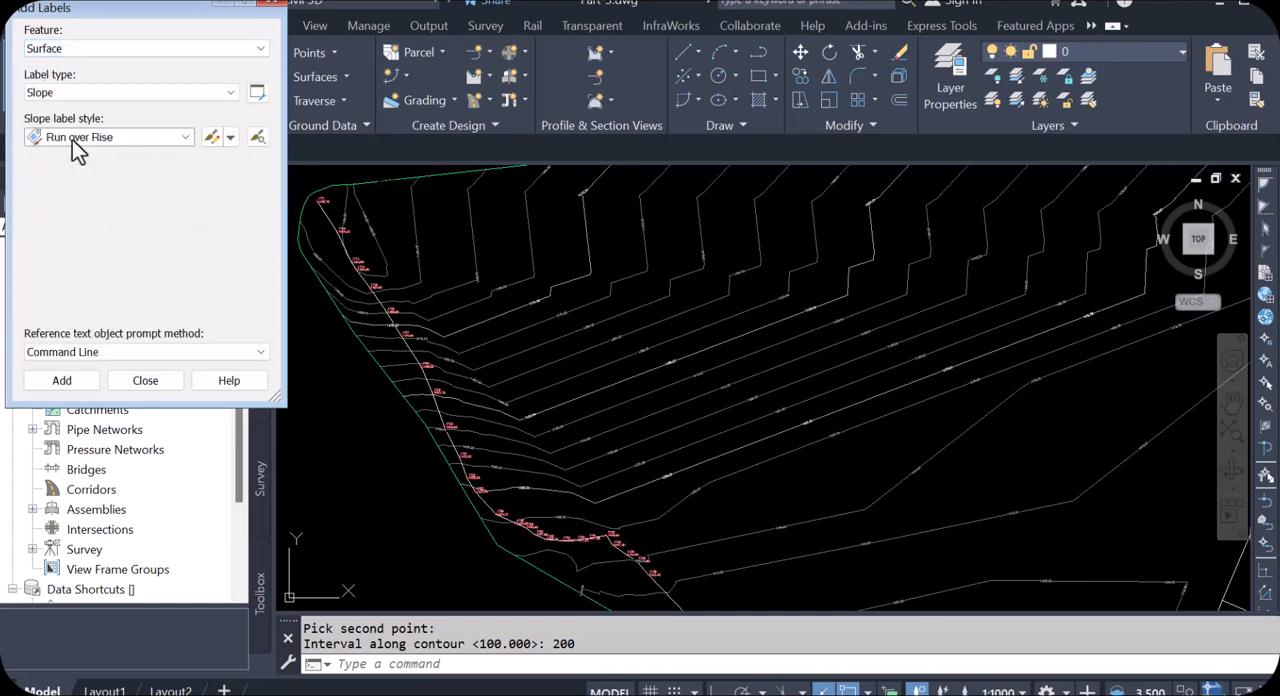
left_click(230, 93)
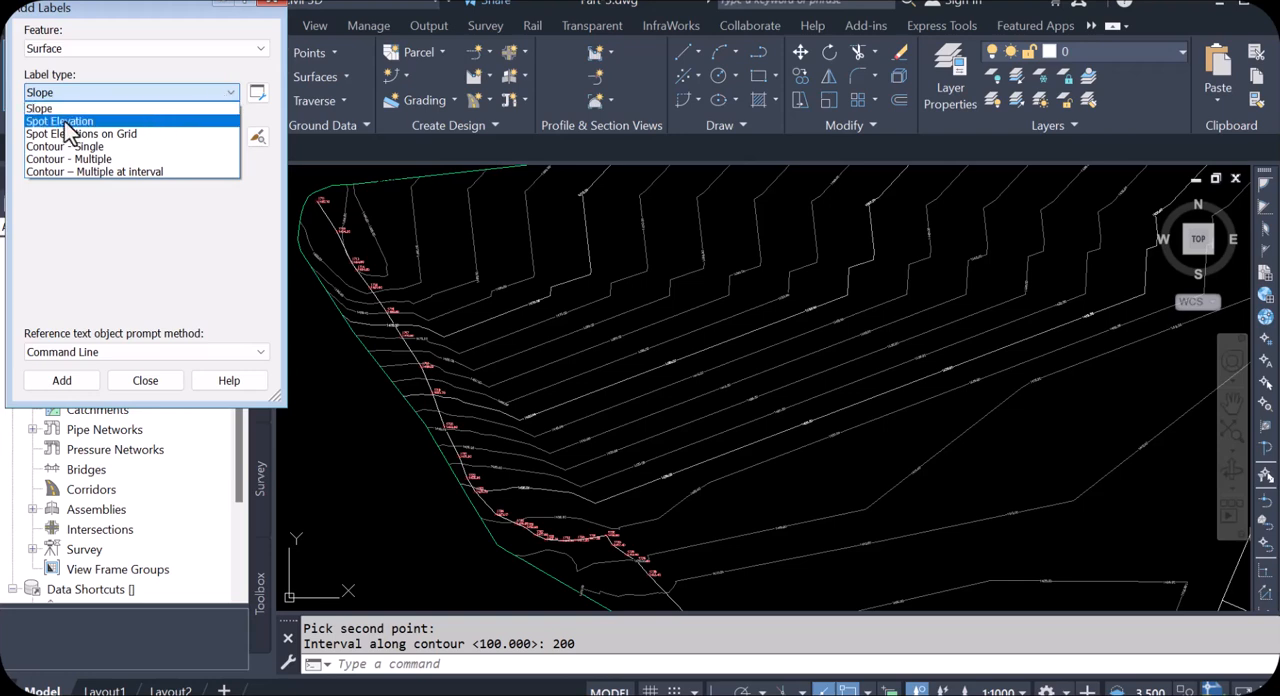
left_click(66, 121)
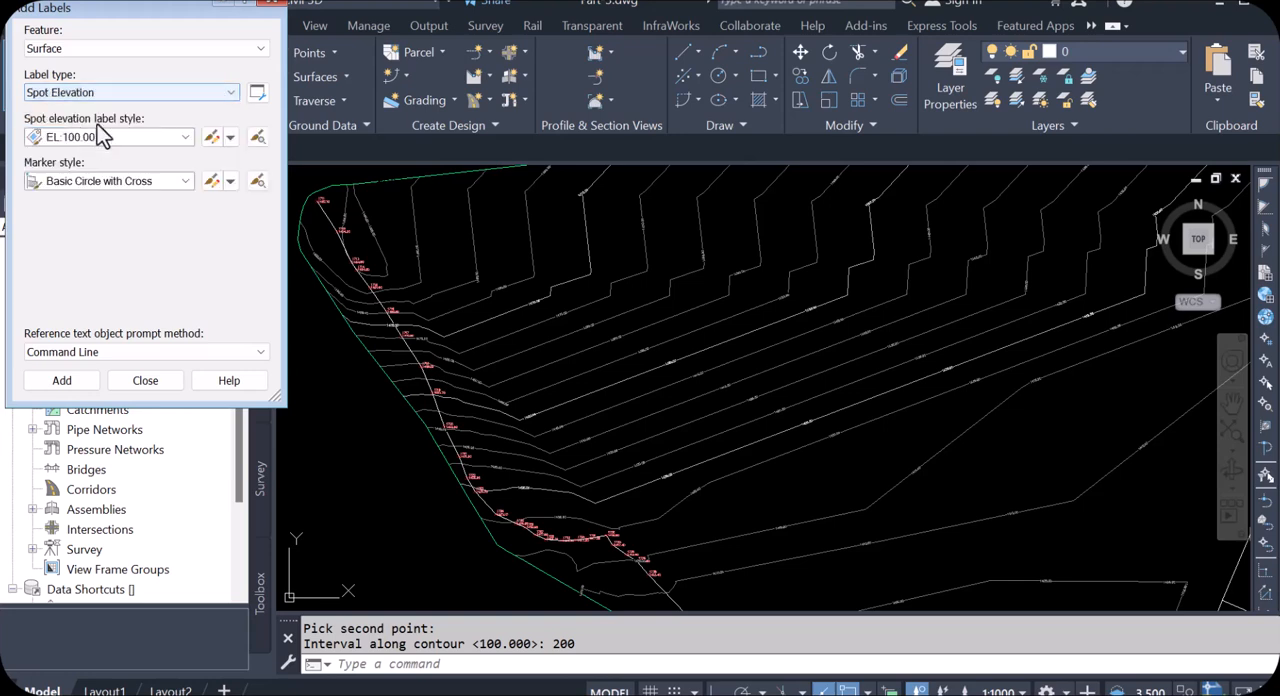
left_click(62, 384)
scroll(390, 280, "down", 2)
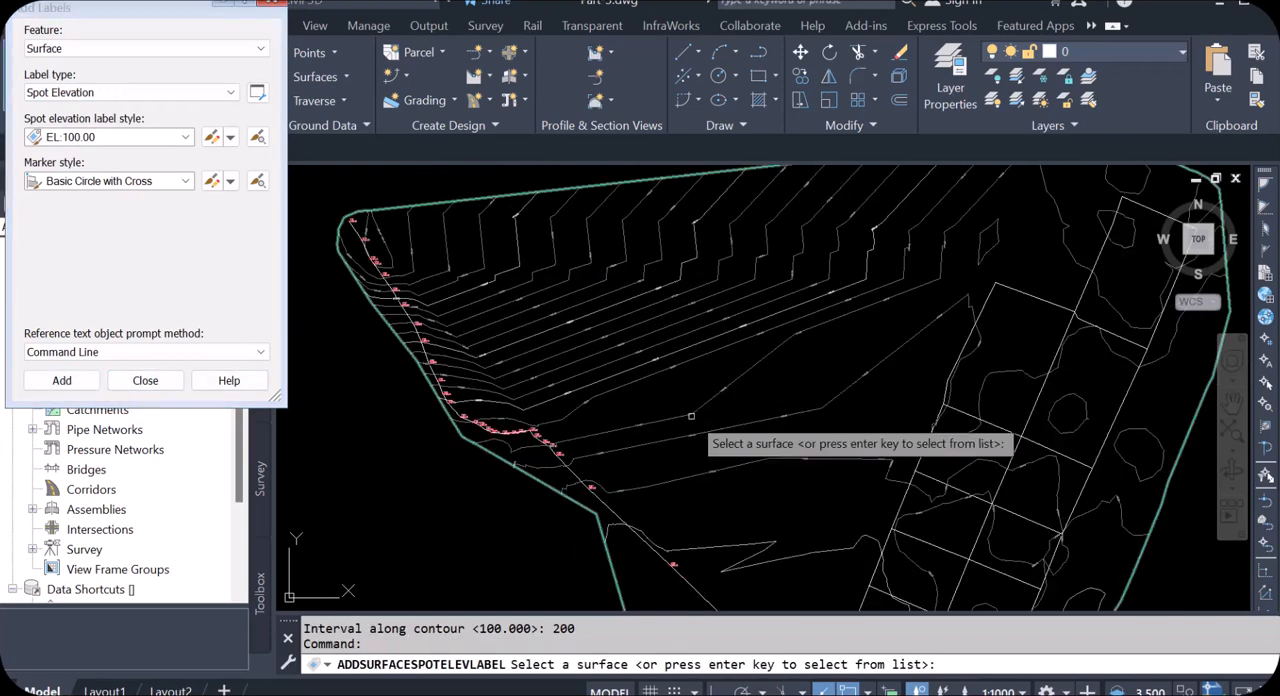
scroll(691, 415, "up", 2)
left_click(693, 380)
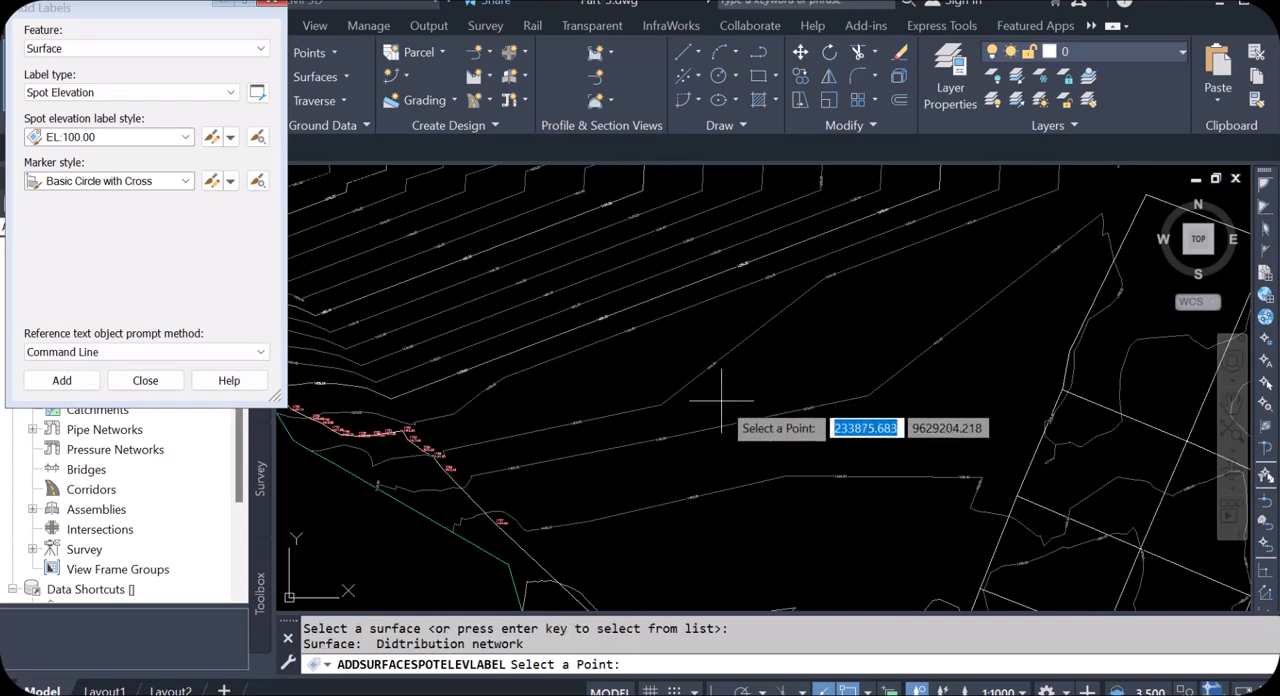
Step: Place spot elevation labels in the open area just above the 1415 contour and in a parcel on the grid's west side
left_click(619, 380)
scroll(645, 385, "up", 5)
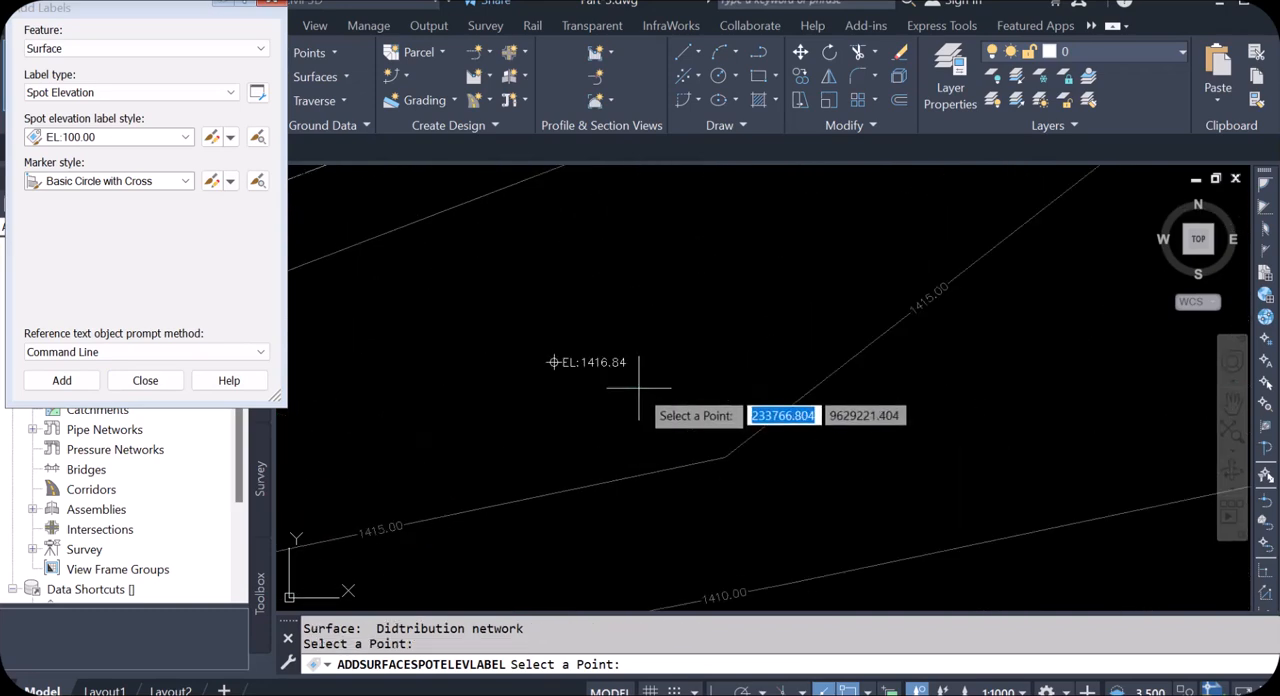
scroll(471, 350, "down", 7)
scroll(975, 442, "up", 5)
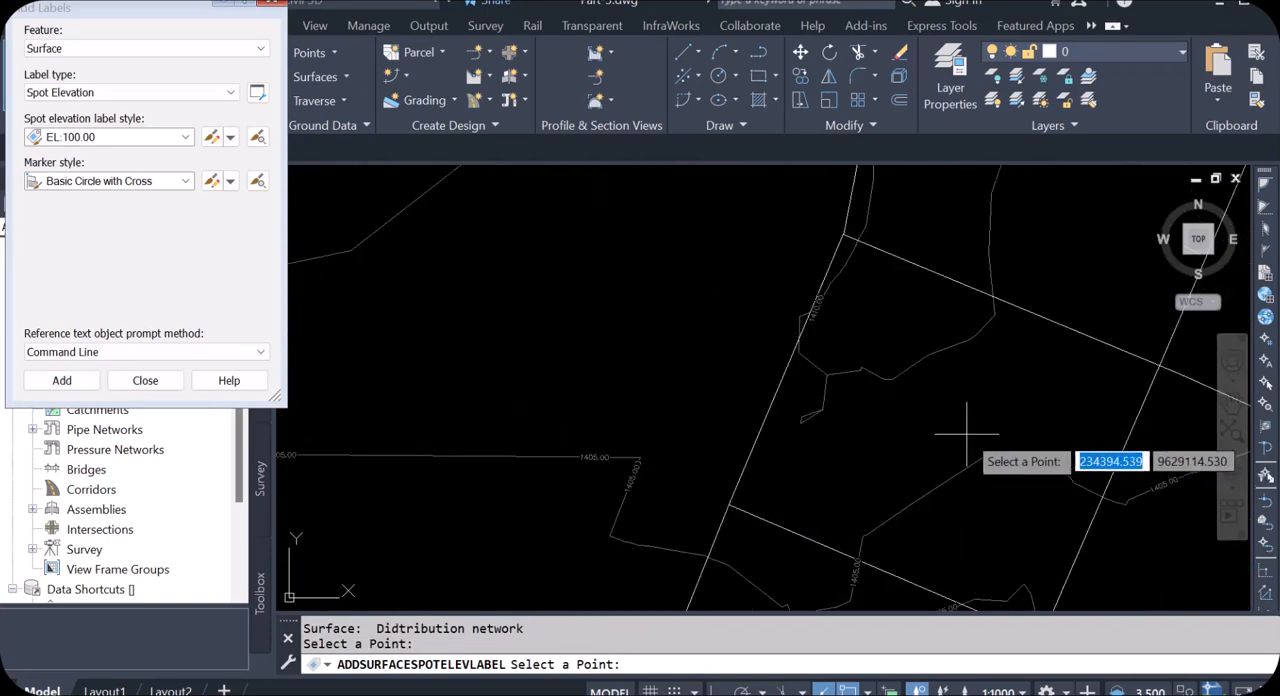
scroll(750, 375, "down", 4)
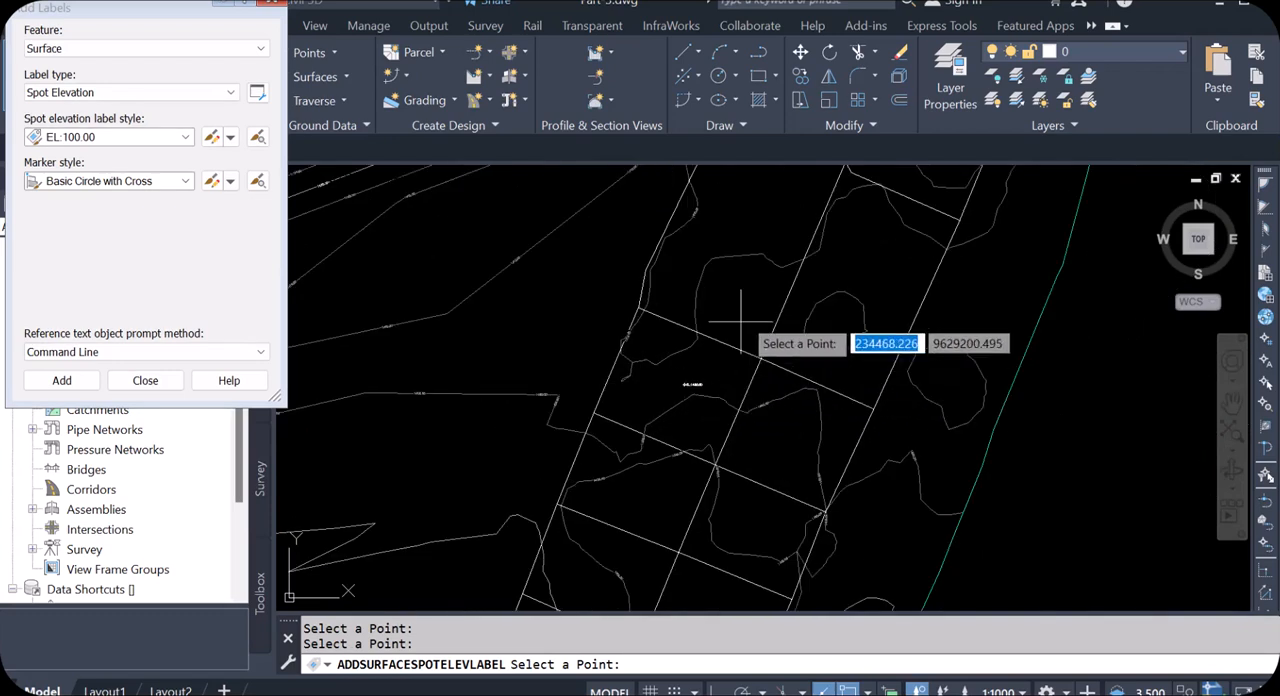
Step: Place spot elevation labels in the parcels along both columns of the grid's upper and middle part
left_click(887, 289)
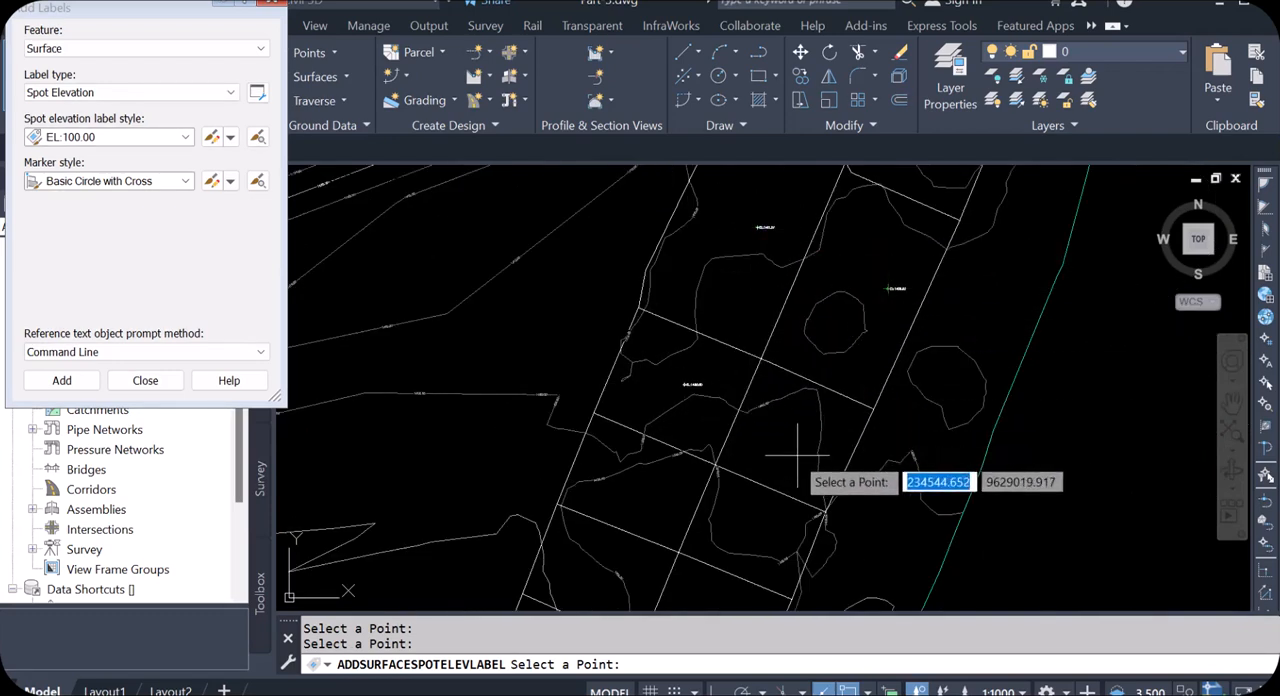
left_click(792, 453)
left_click(745, 537)
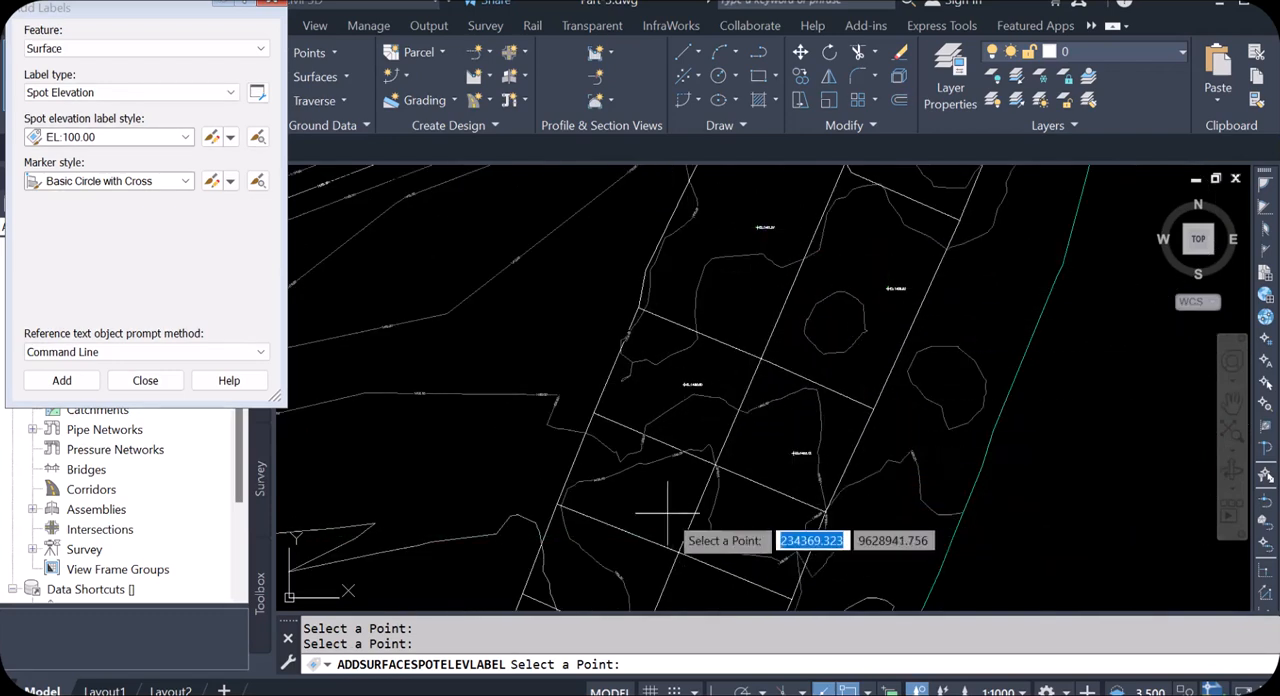
left_click(670, 504)
scroll(698, 362, "down", 2)
scroll(730, 554, "up", 5)
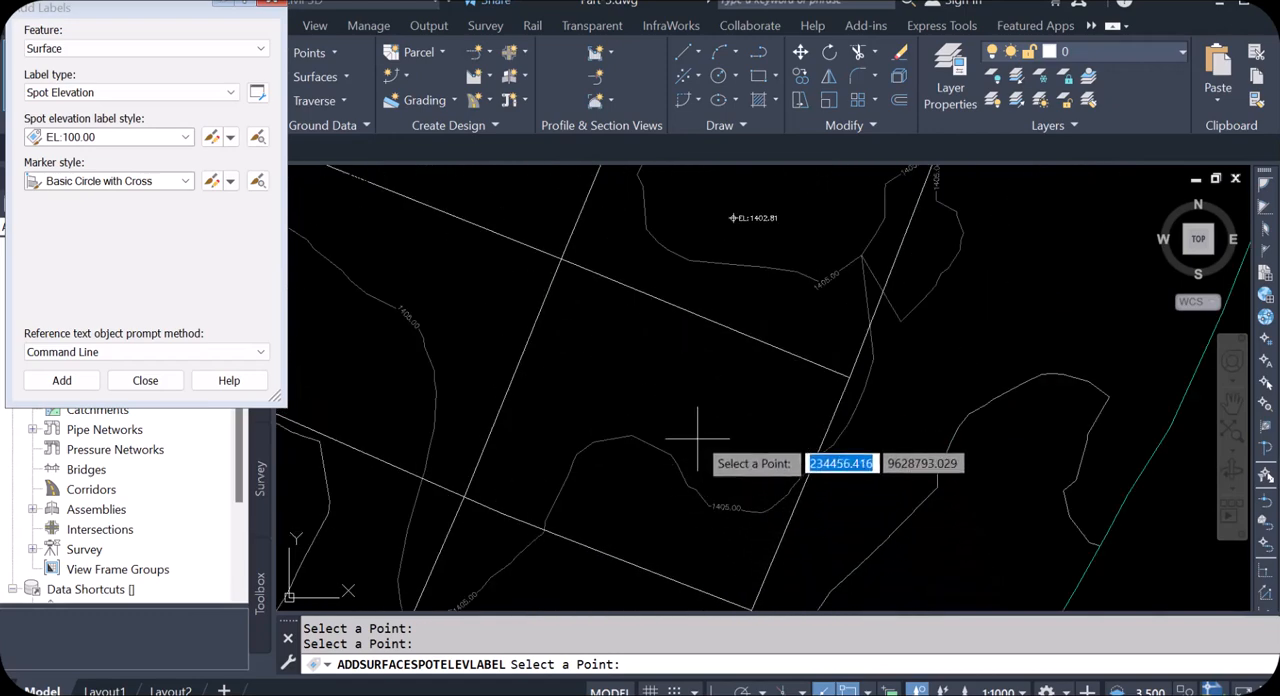
left_click(681, 412)
left_click(374, 348)
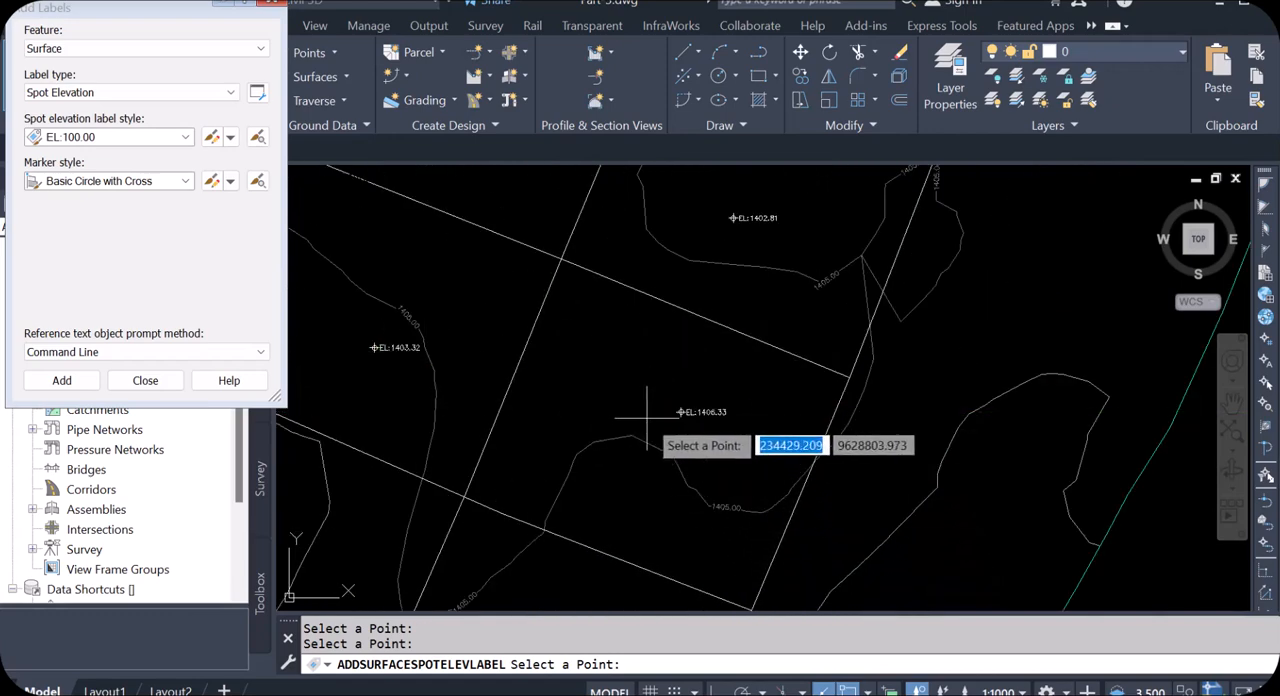
scroll(790, 440, "up", 5)
scroll(890, 450, "down", 7)
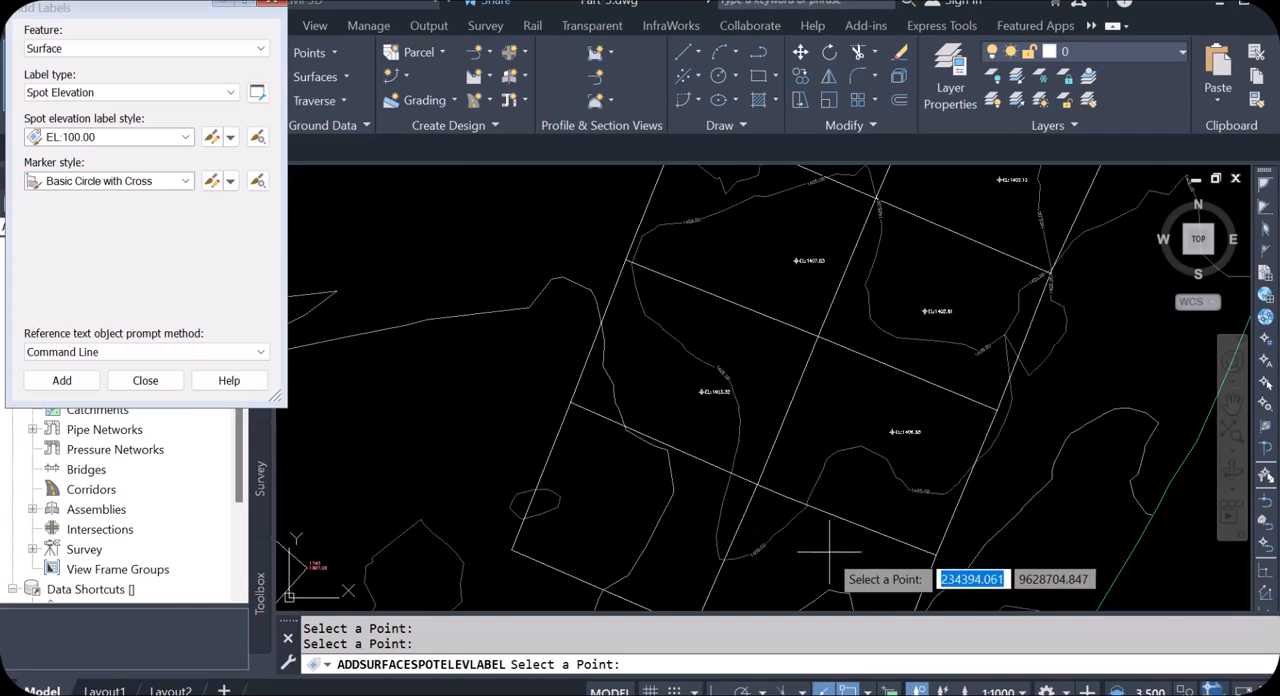
Step: Add spot elevation labels in the northernmost parcel, the southern parcels and the open ground southwest of the grid, and end the labelling
scroll(775, 494, "down", 5)
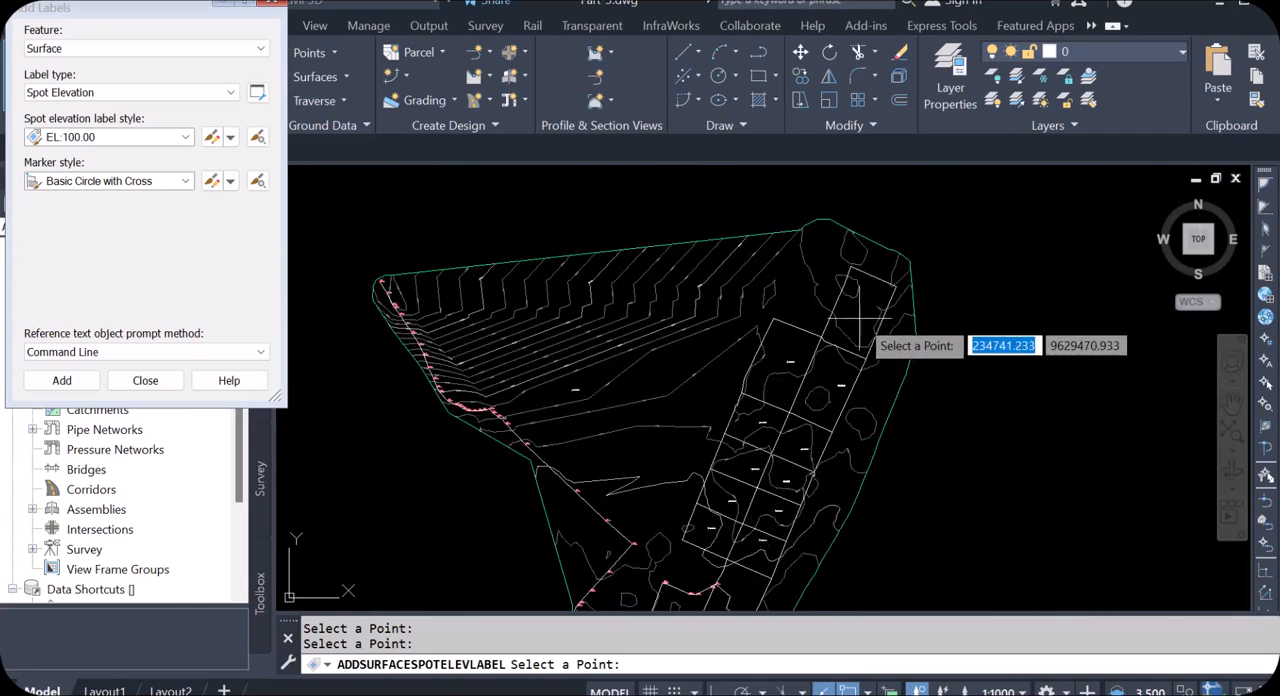
scroll(865, 330, "up", 5)
scroll(800, 275, "down", 7)
scroll(735, 470, "up", 8)
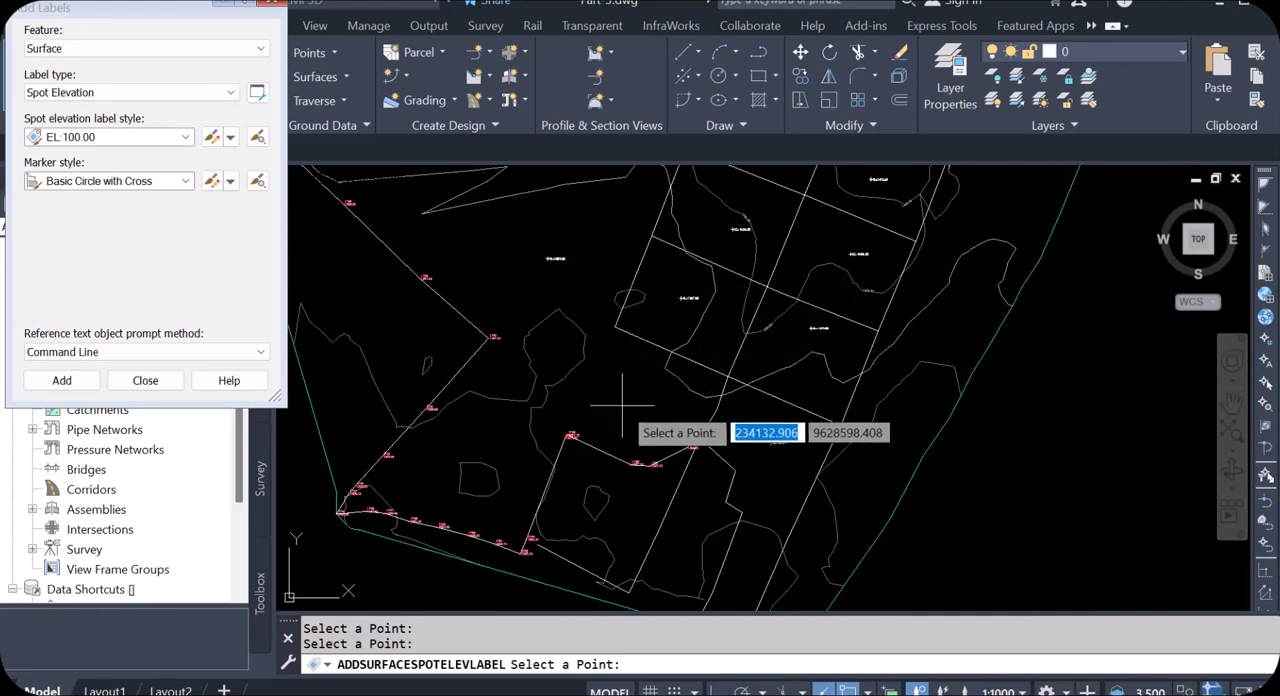
scroll(625, 398, "down", 5)
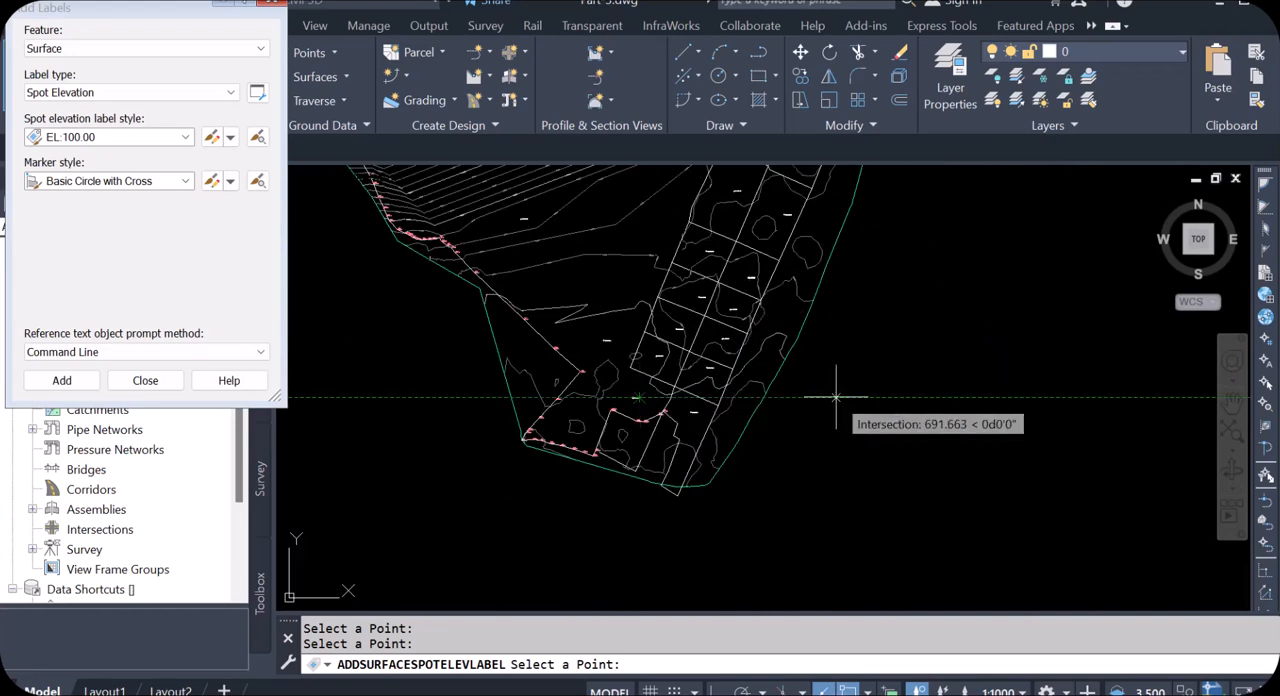
key("Escape")
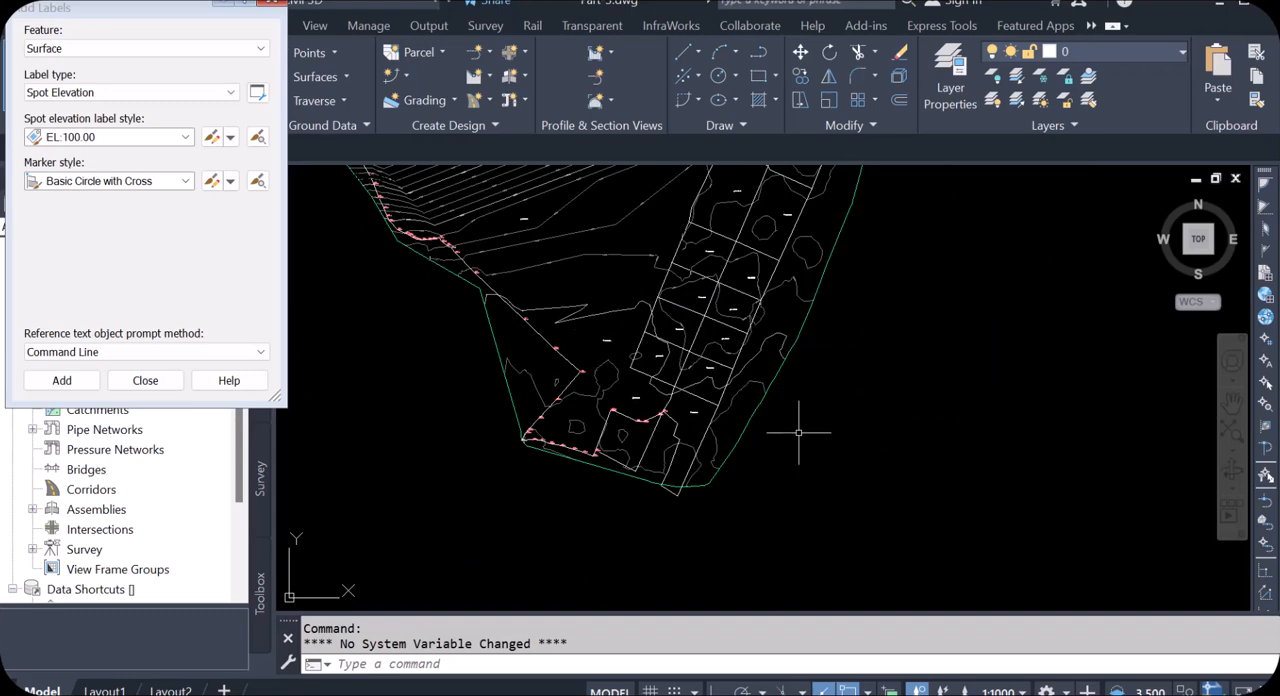
Step: Examine the spot elevation labels in the grid parcels and compare the one in the western open area with its neighbouring contours
scroll(556, 202, "up", 5)
scroll(596, 436, "down", 5)
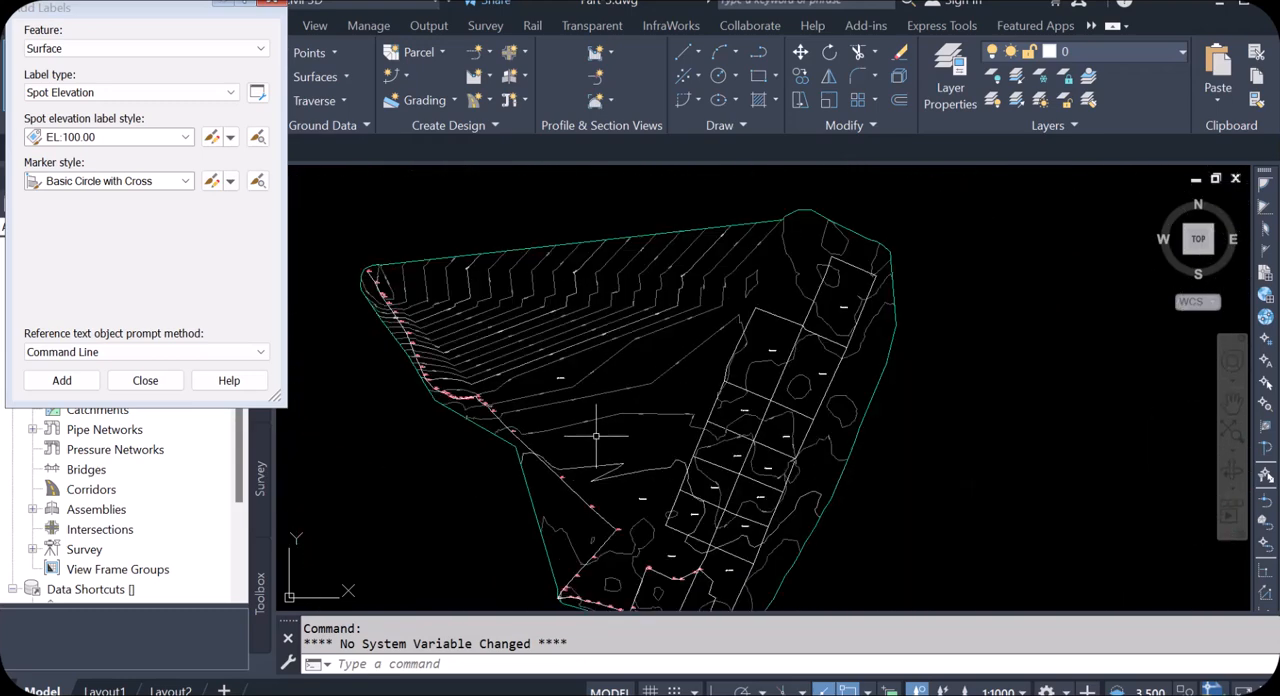
scroll(775, 345, "up", 4)
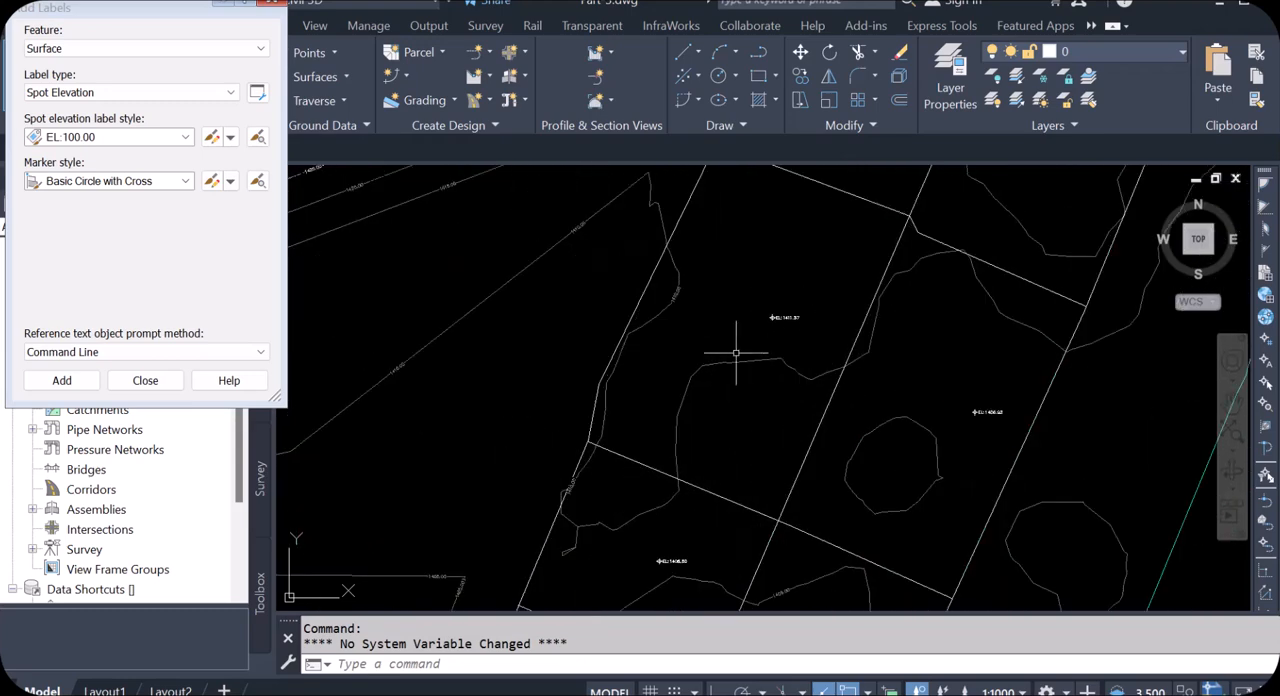
scroll(702, 348, "down", 4)
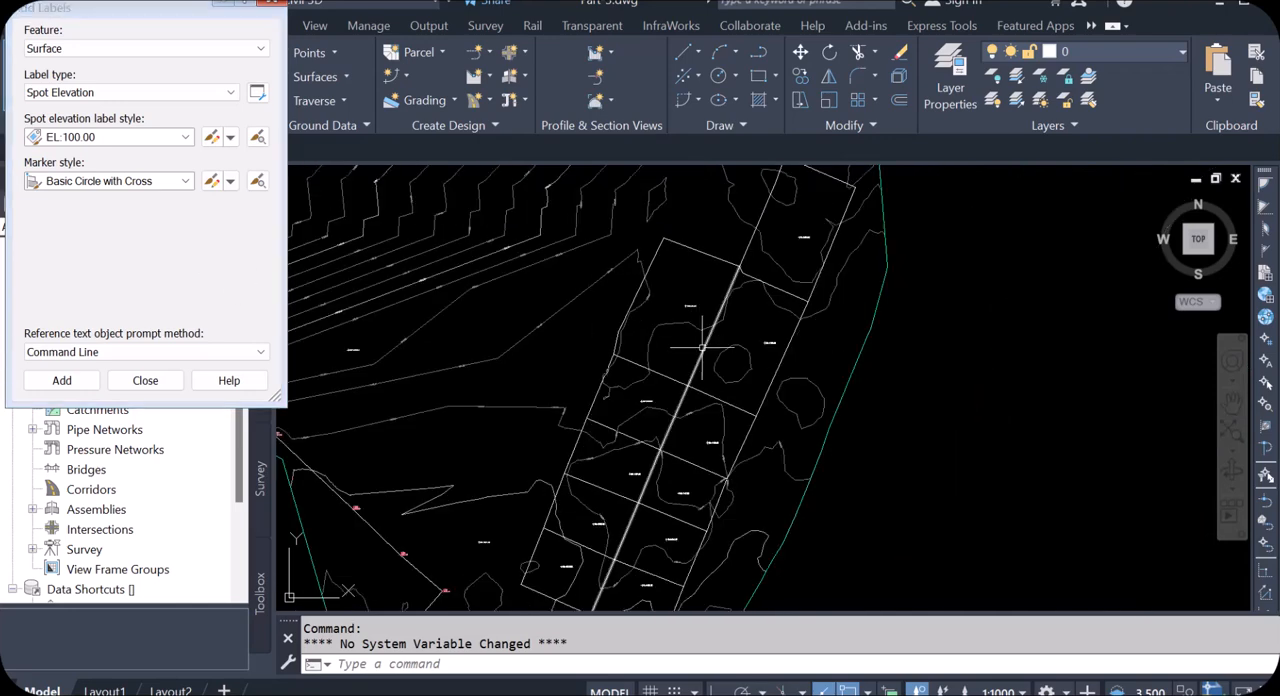
scroll(564, 331, "up", 4)
scroll(720, 332, "down", 5)
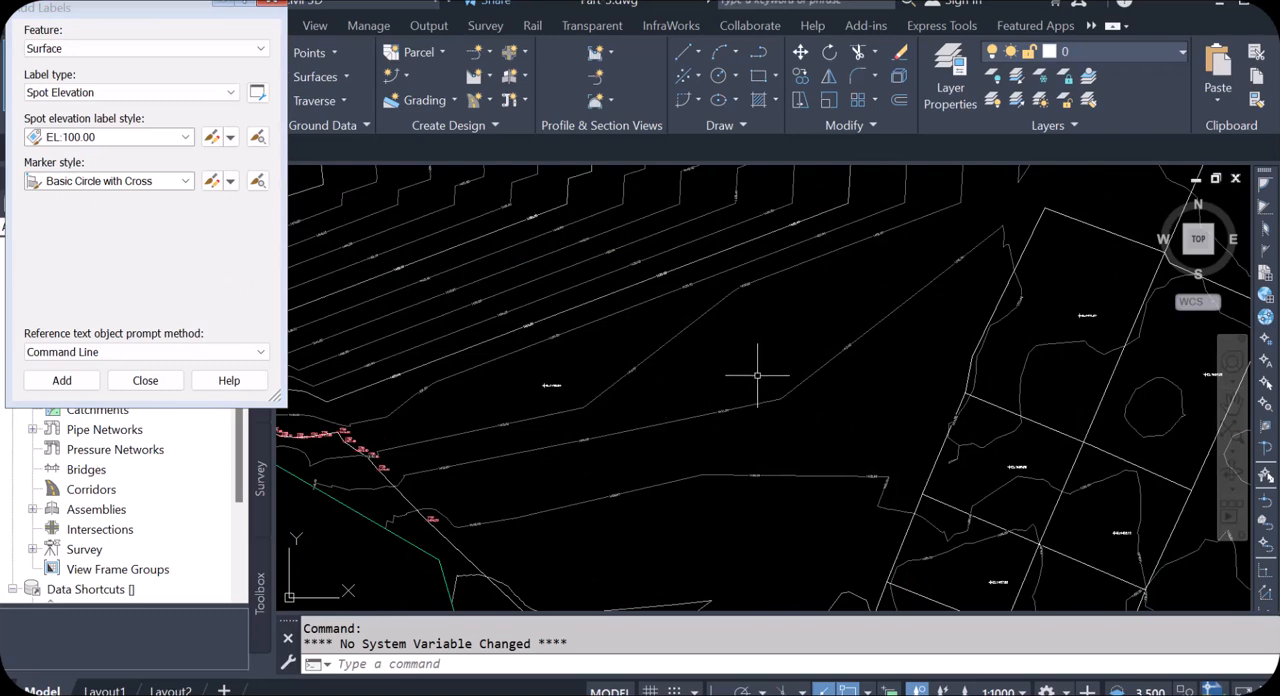
scroll(752, 371, "down", 3)
scroll(657, 371, "up", 4)
scroll(690, 378, "up", 3)
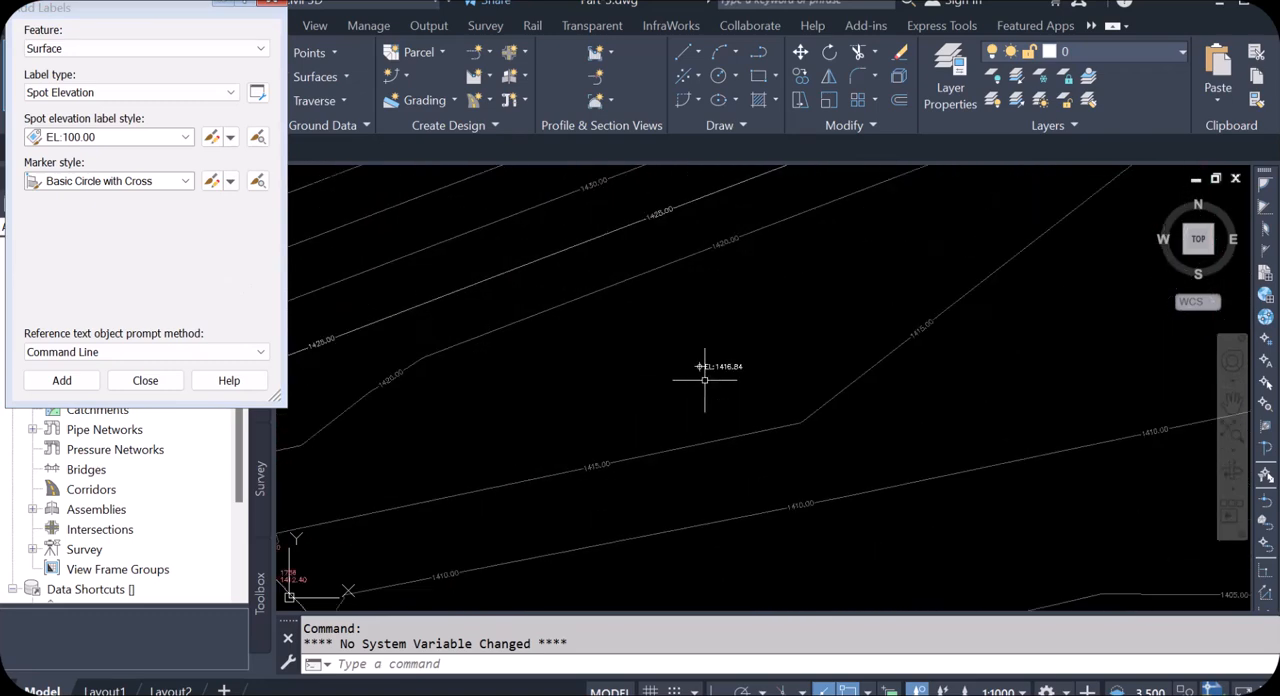
scroll(740, 368, "down", 4)
scroll(717, 381, "up", 3)
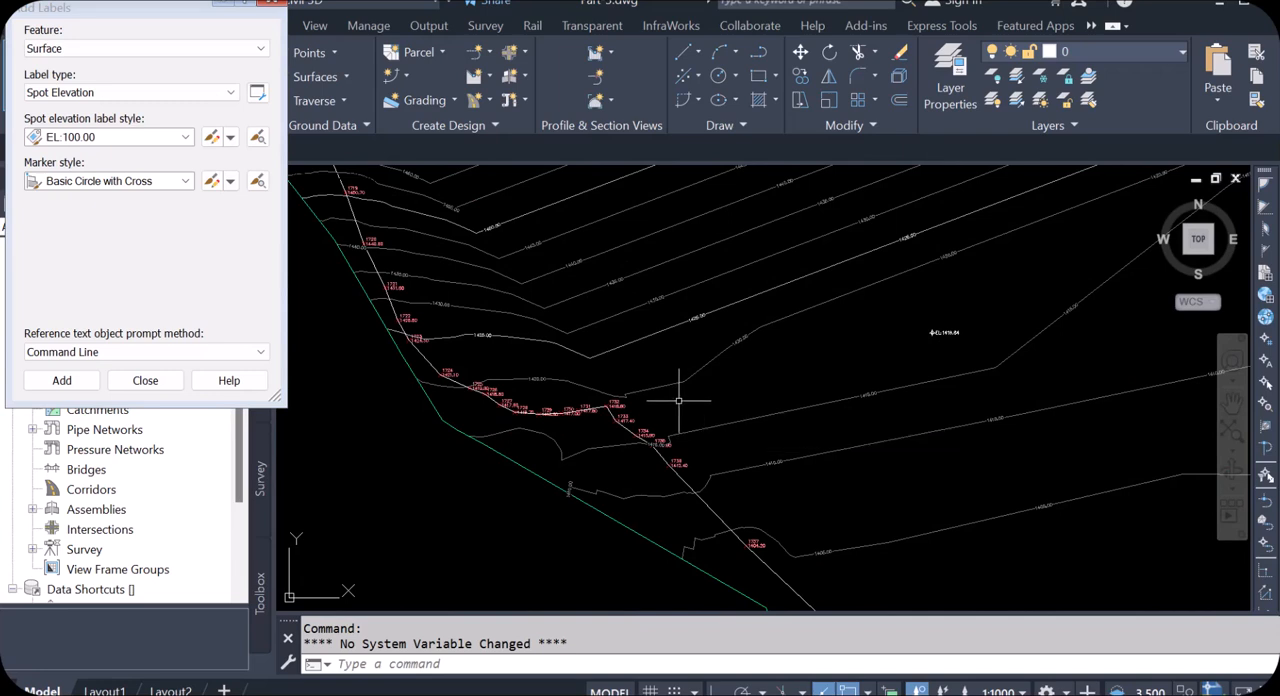
scroll(702, 380, "down", 5)
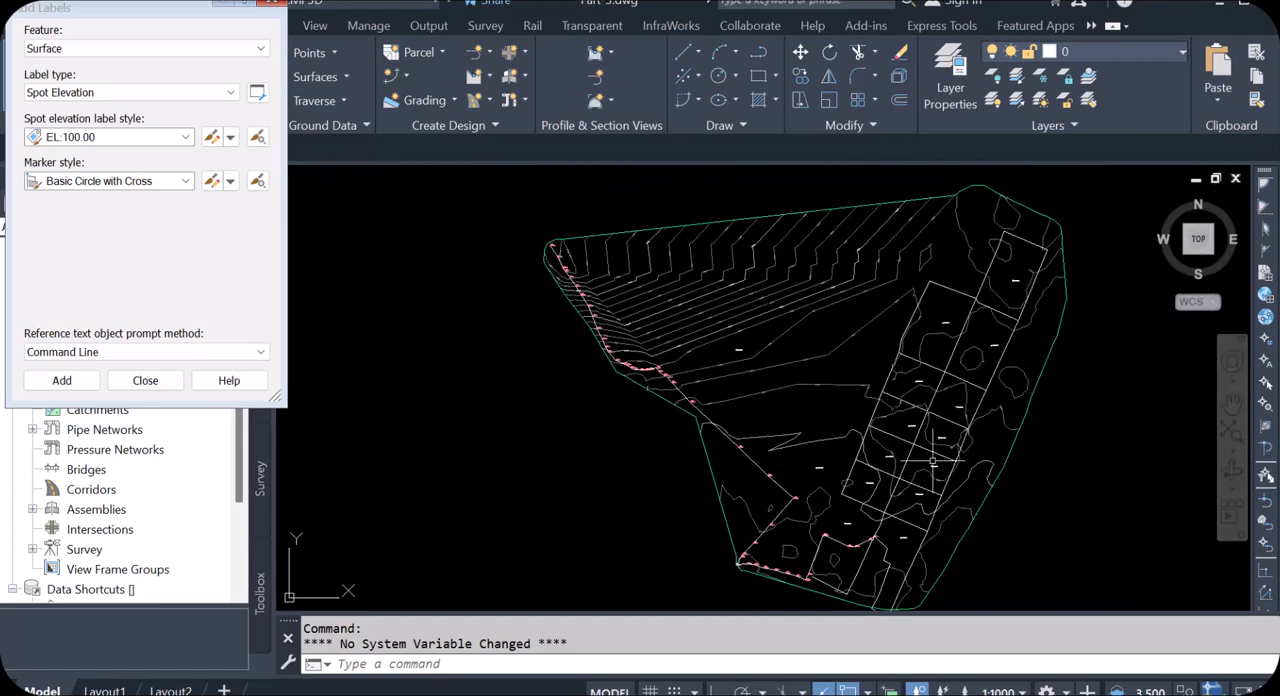
scroll(913, 432, "up", 5)
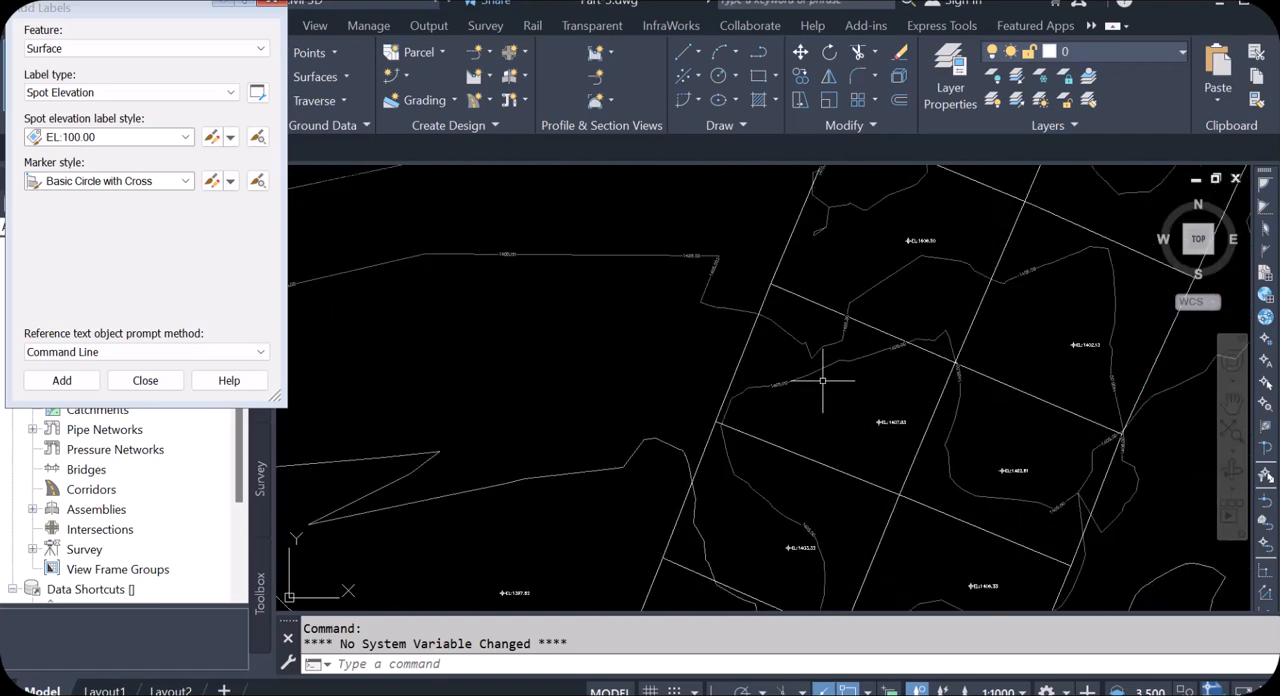
mouse_move(820, 380)
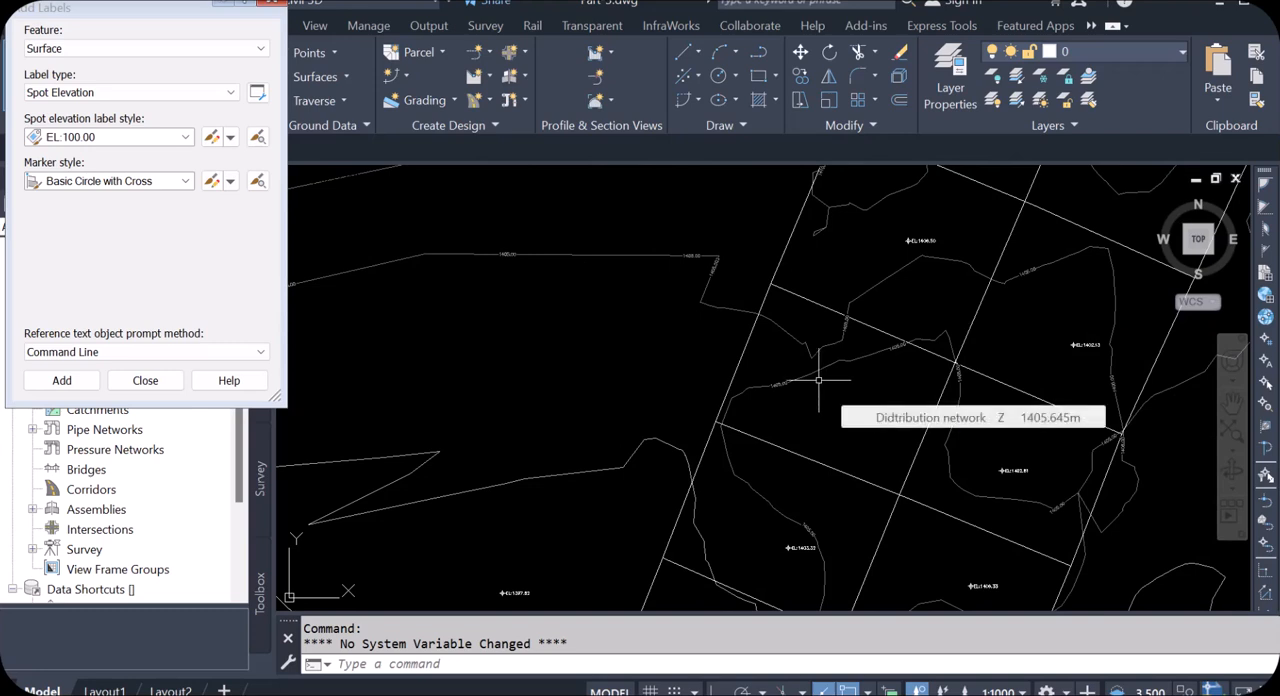
Step: Close the label settings and locate the long winding line far west of the surface
left_click(263, 8)
scroll(669, 266, "down", 5)
scroll(685, 373, "up", 3)
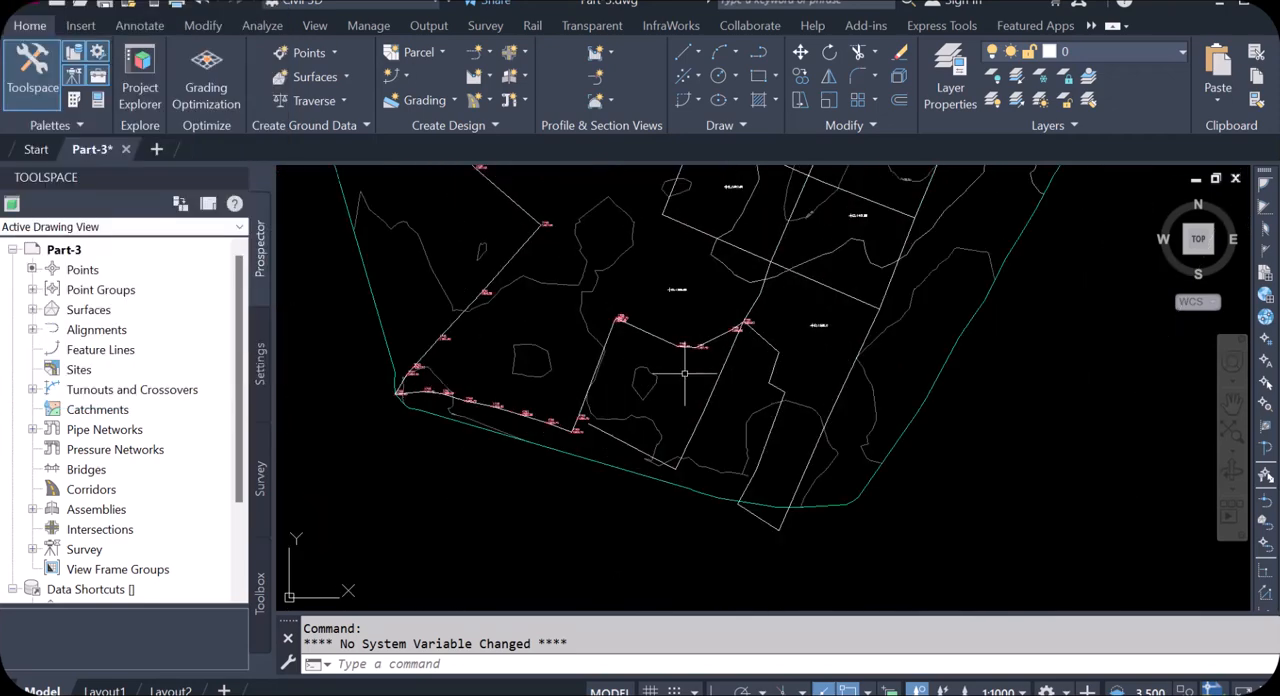
scroll(600, 365, "up", 2)
scroll(608, 380, "down", 4)
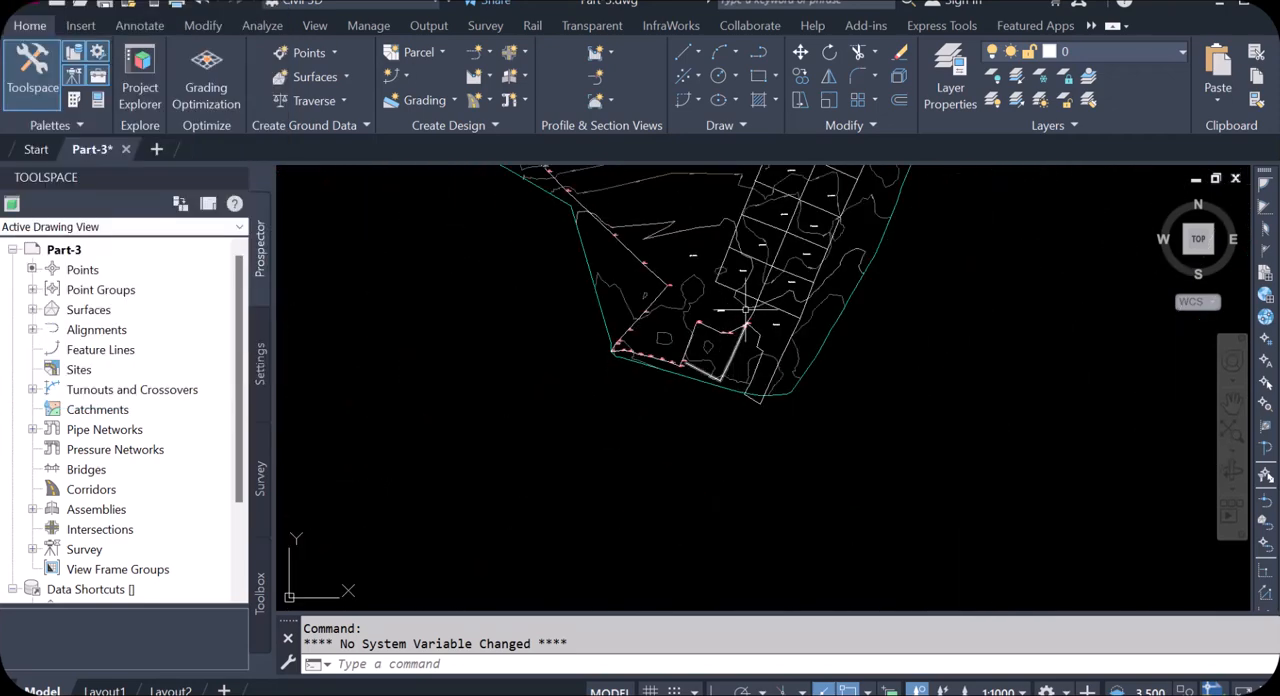
scroll(746, 311, "down", 5)
scroll(463, 385, "up", 5)
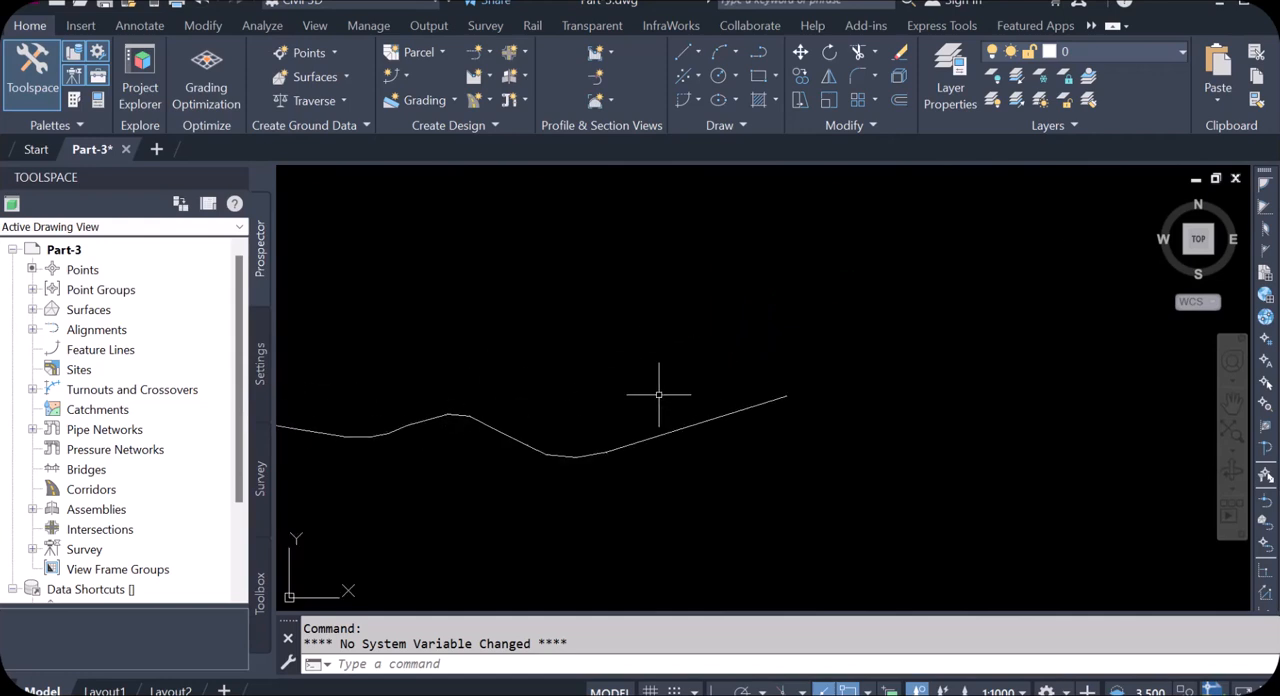
scroll(715, 408, "down", 4)
scroll(729, 404, "up", 4)
scroll(745, 408, "down", 6)
scroll(757, 415, "up", 2)
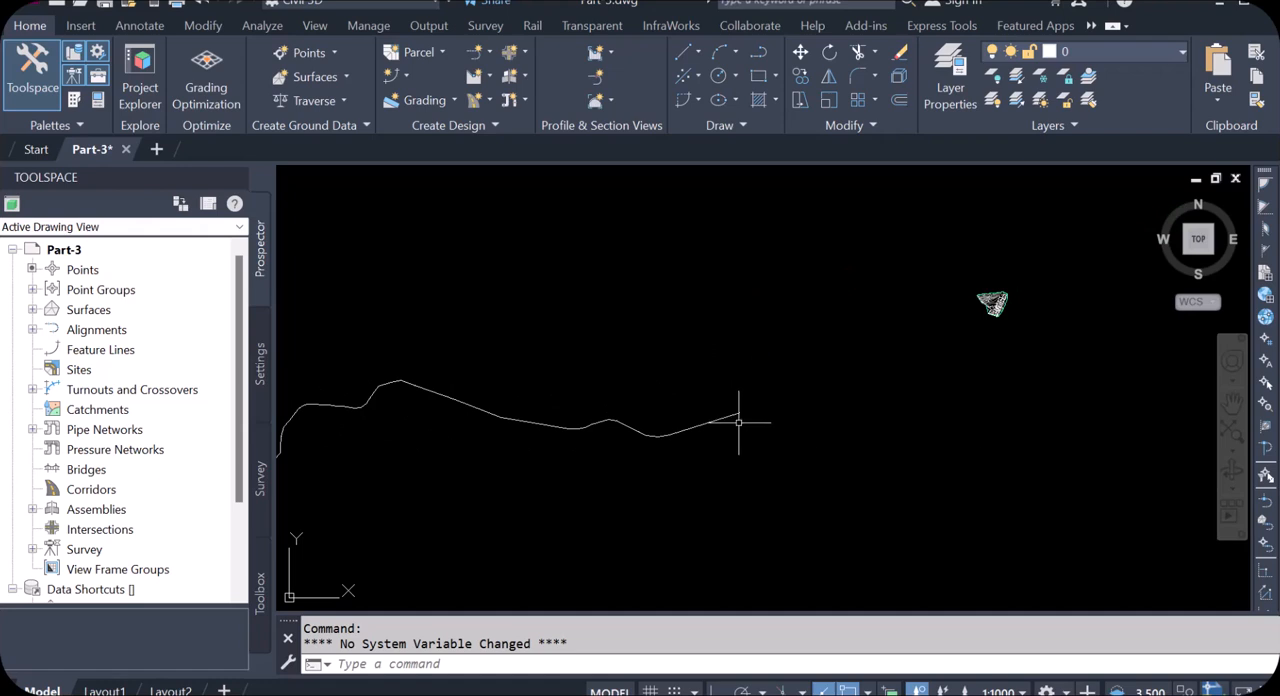
Step: Start creating an alignment from objects using the long winding polyline, accepting its default direction
scroll(737, 419, "up", 2)
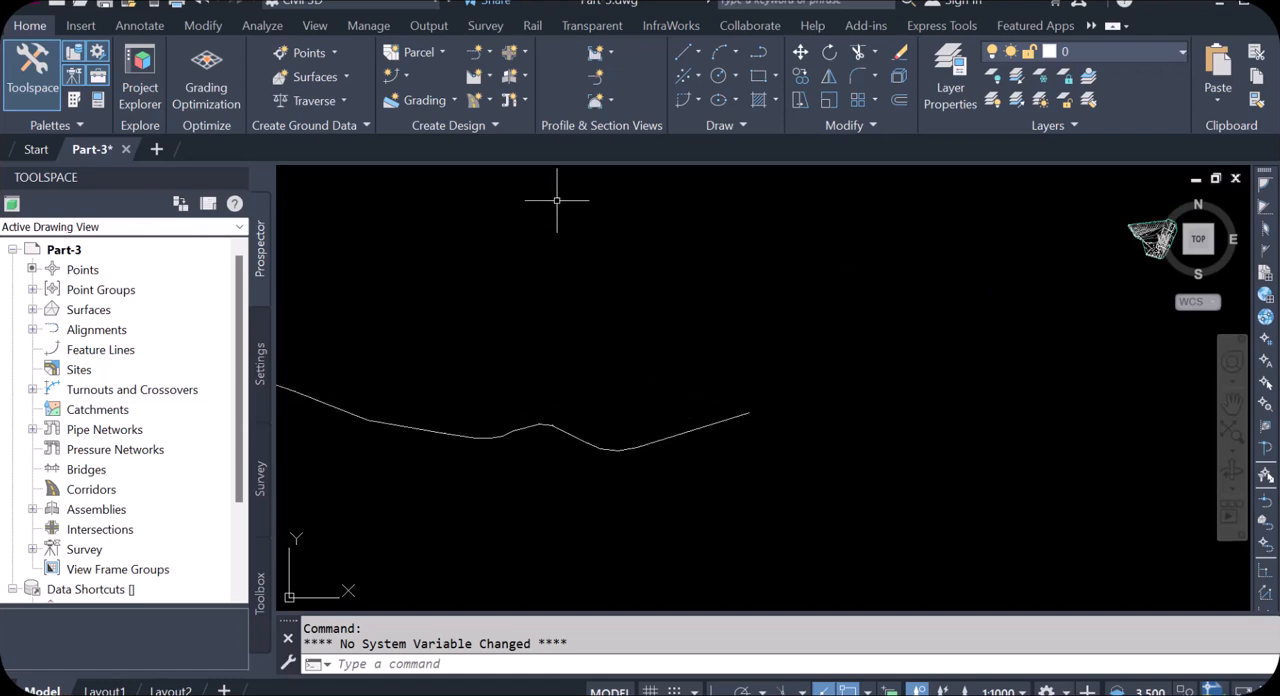
left_click(489, 53)
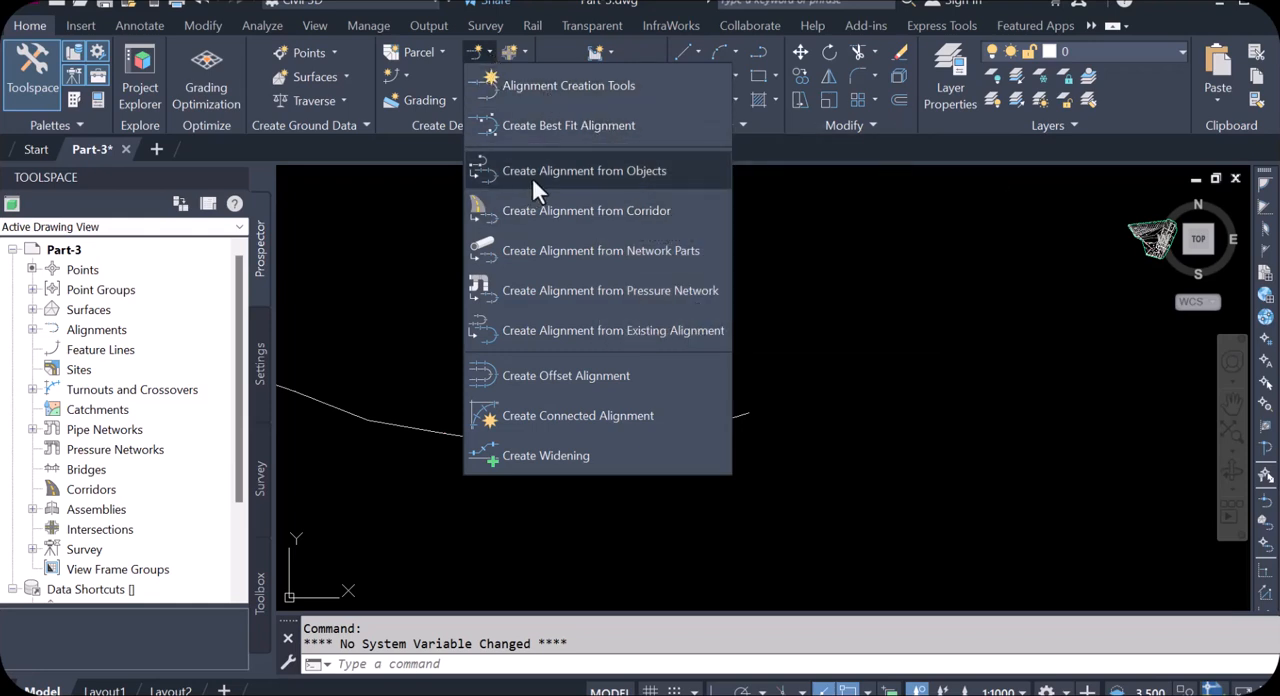
left_click(614, 172)
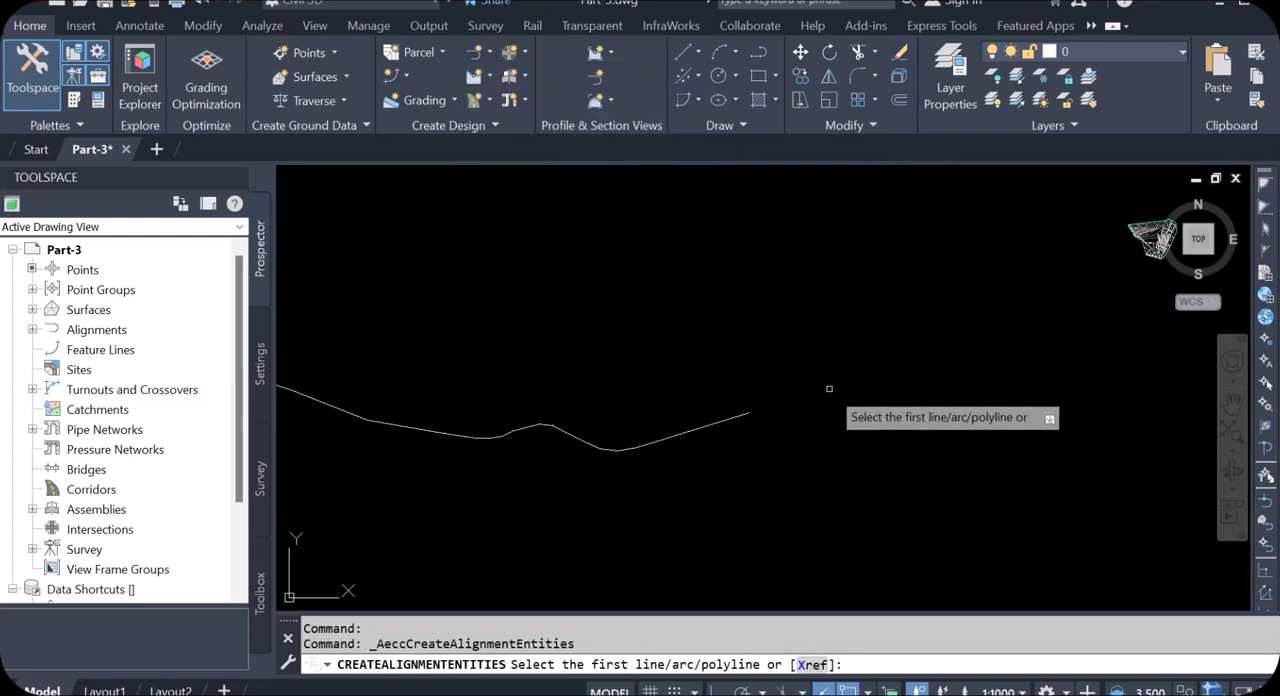
scroll(920, 363, "down", 2)
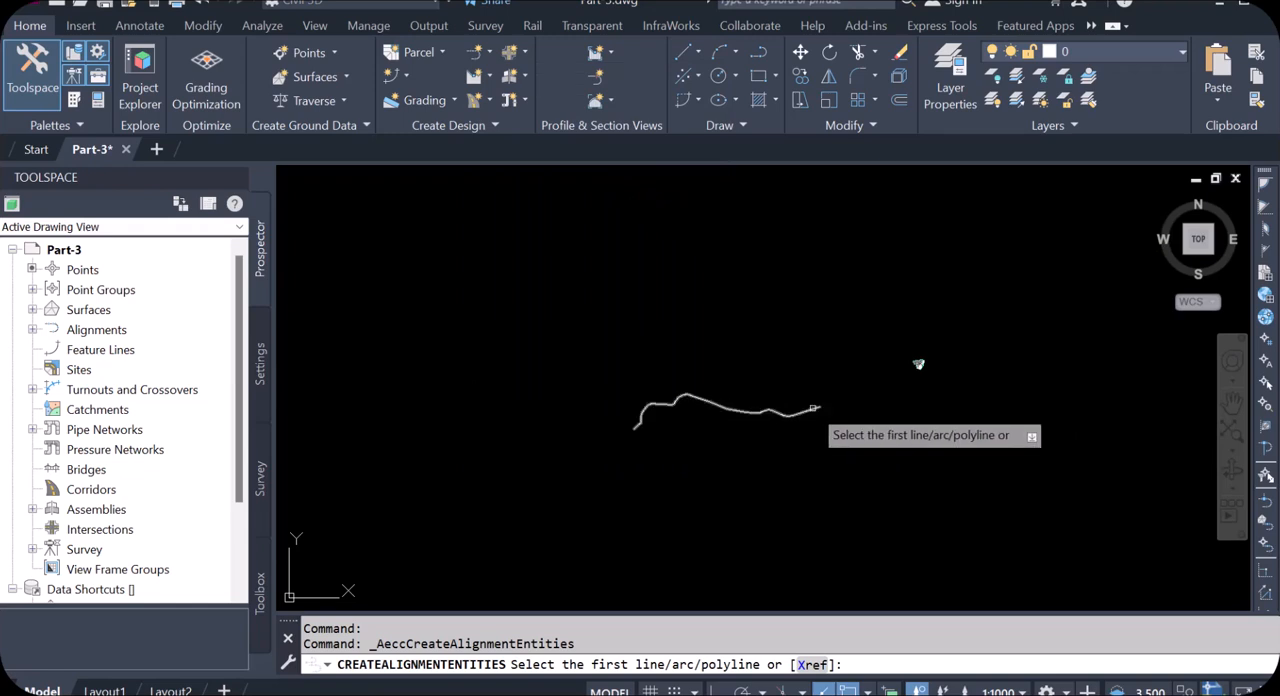
scroll(815, 408, "up", 4)
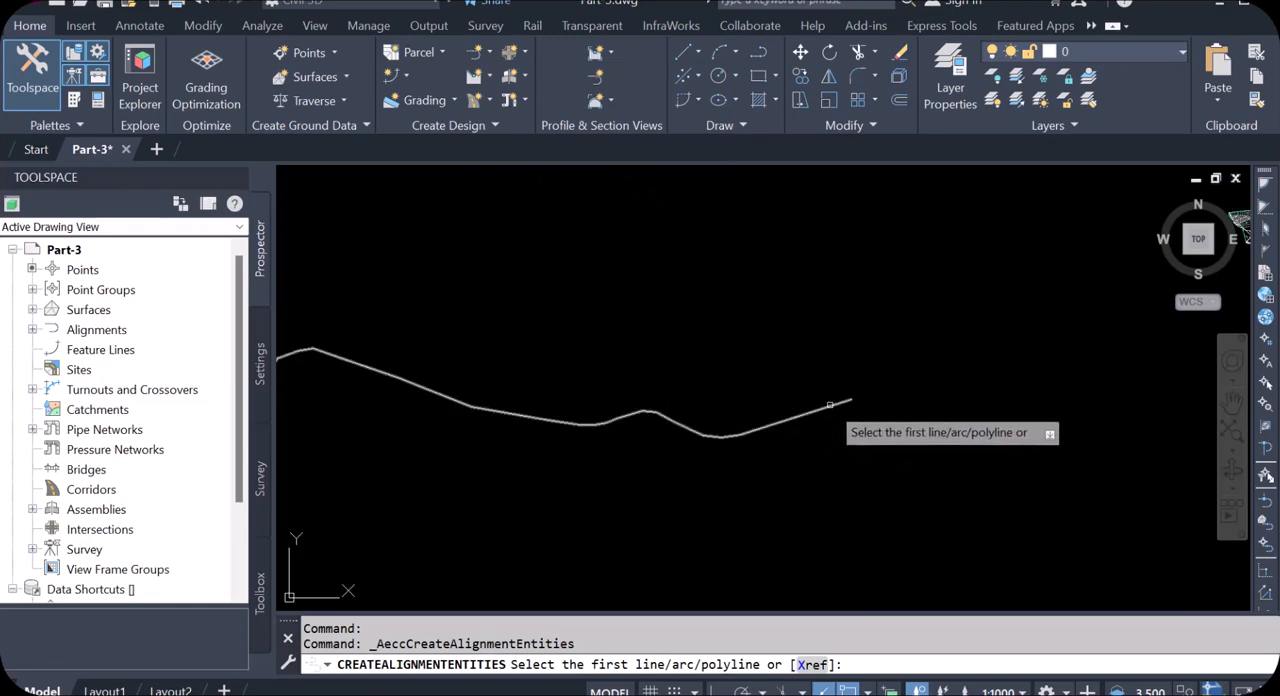
scroll(835, 404, "up", 2)
left_click(849, 403)
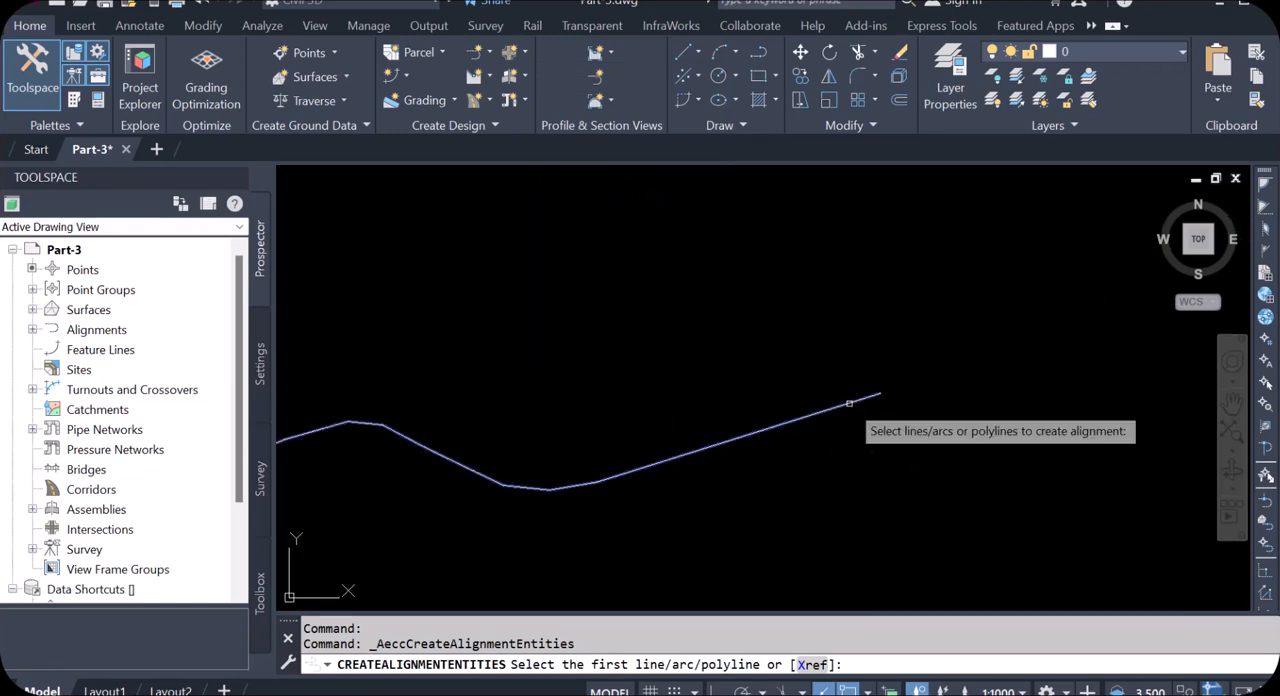
key("Return")
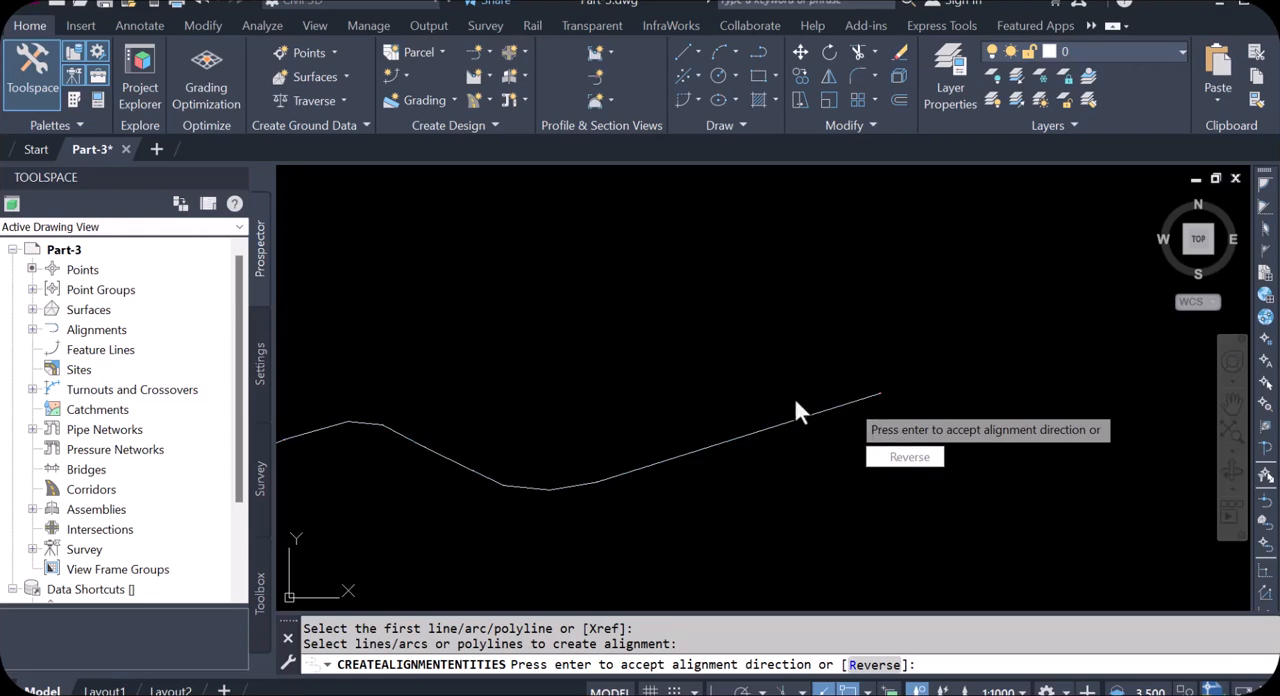
key("Return")
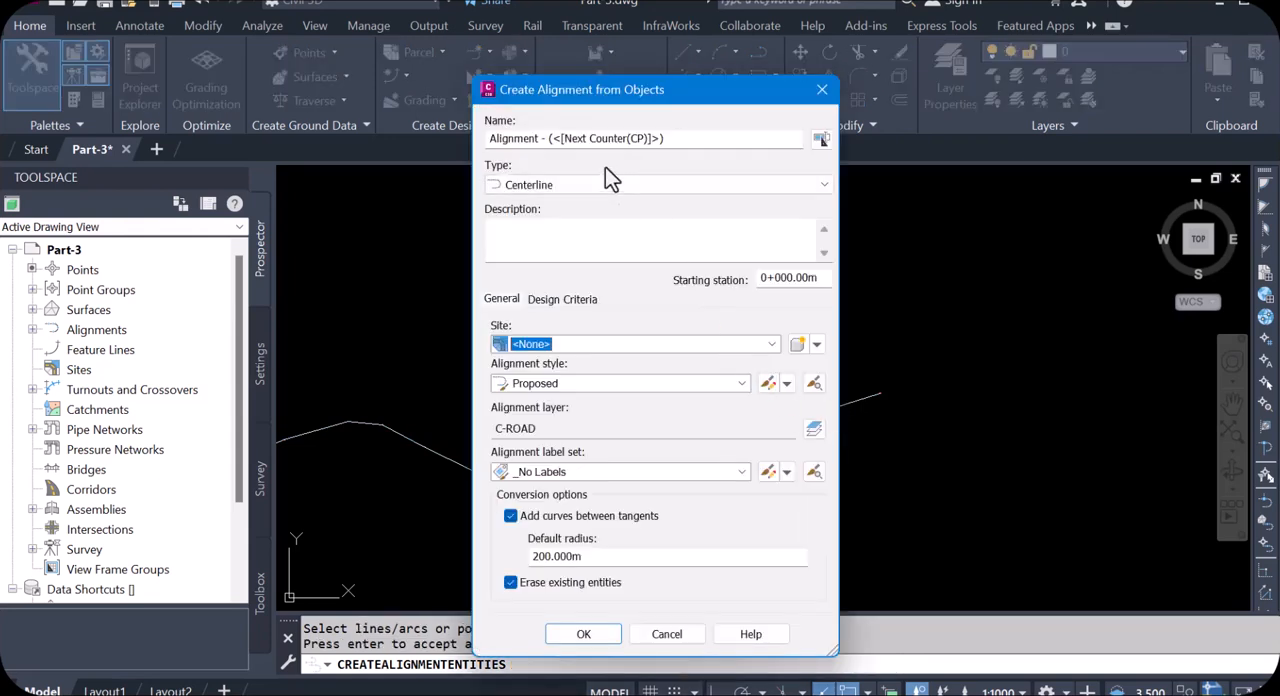
Step: Name the alignment Pressure main, turn off erasing of existing entities and create it with the remaining defaults
left_click(680, 138)
left_click_drag(680, 138, 468, 142)
type("P")
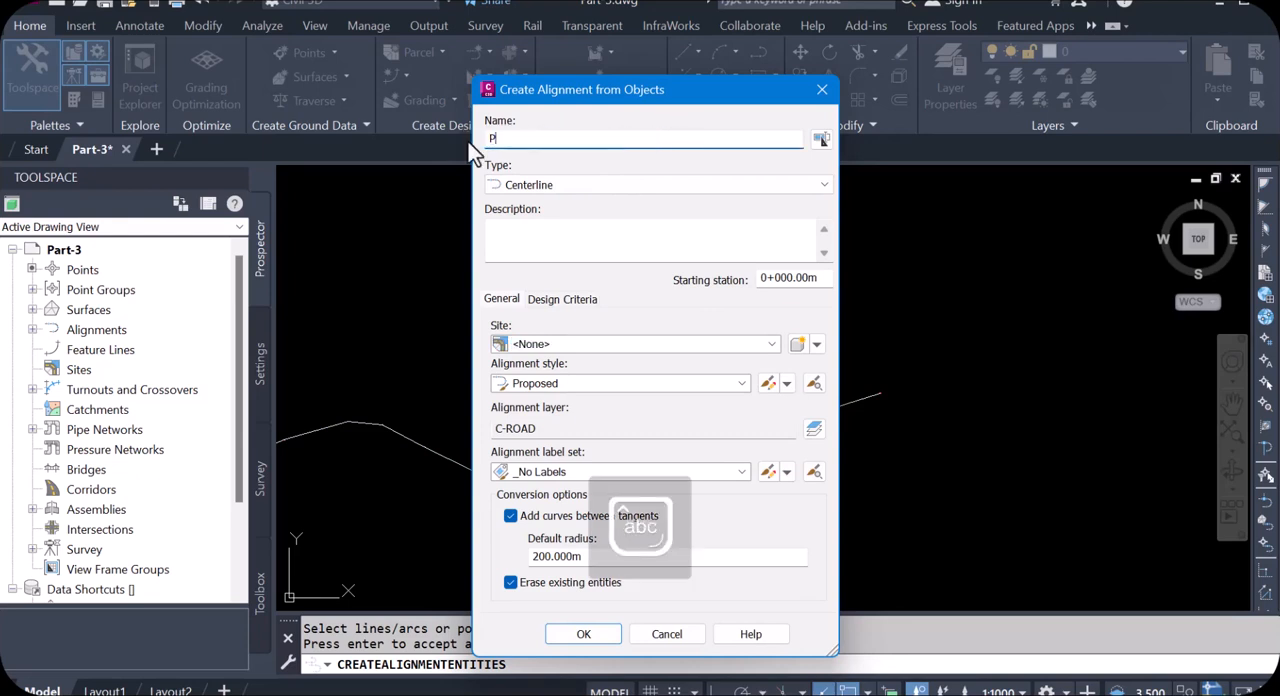
type("ressure main")
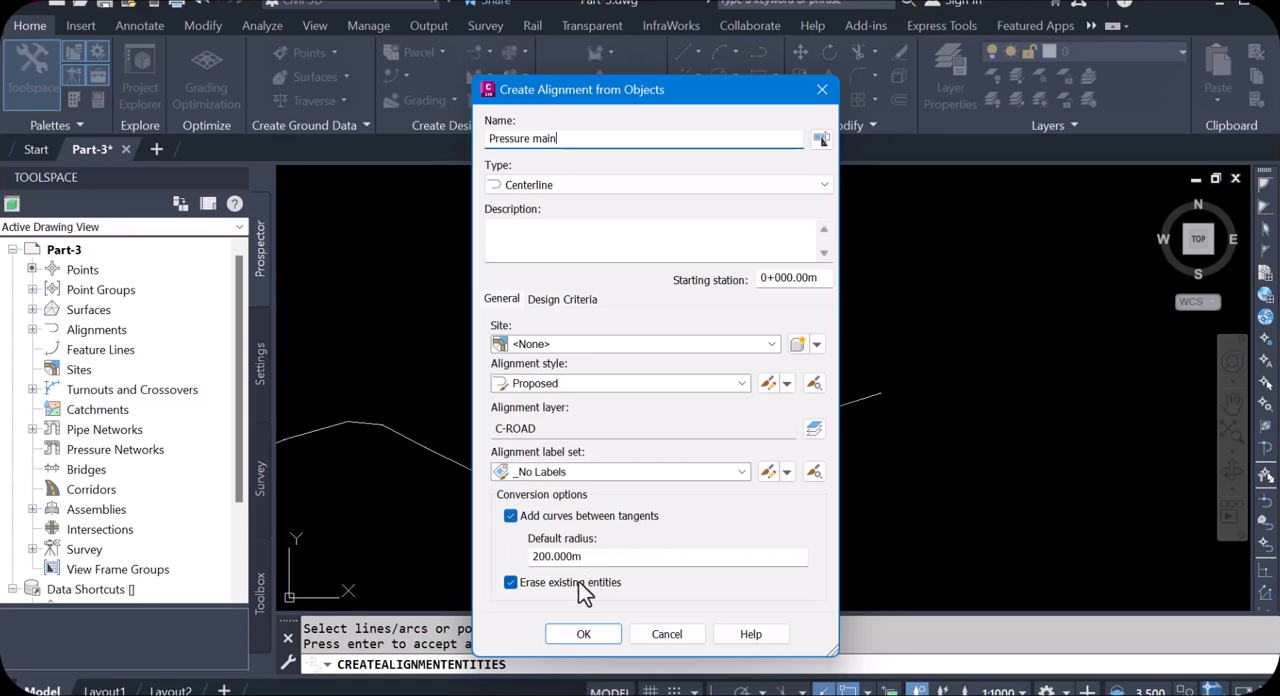
left_click(512, 583)
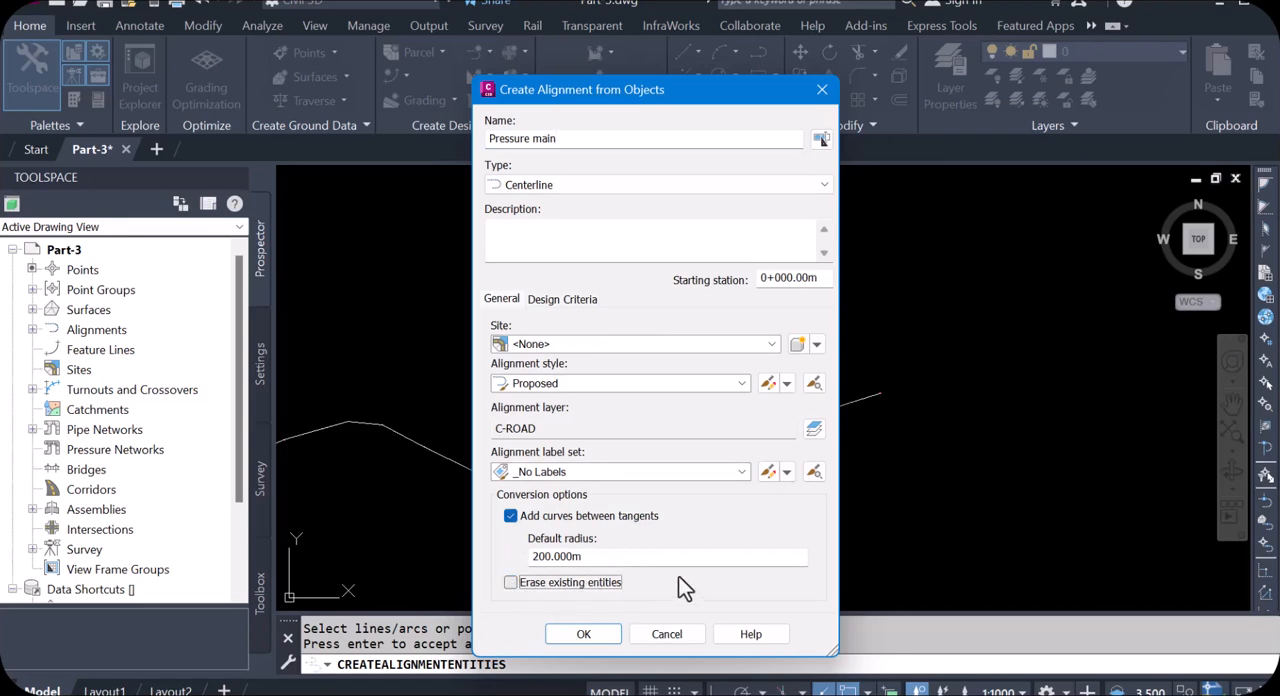
left_click(593, 634)
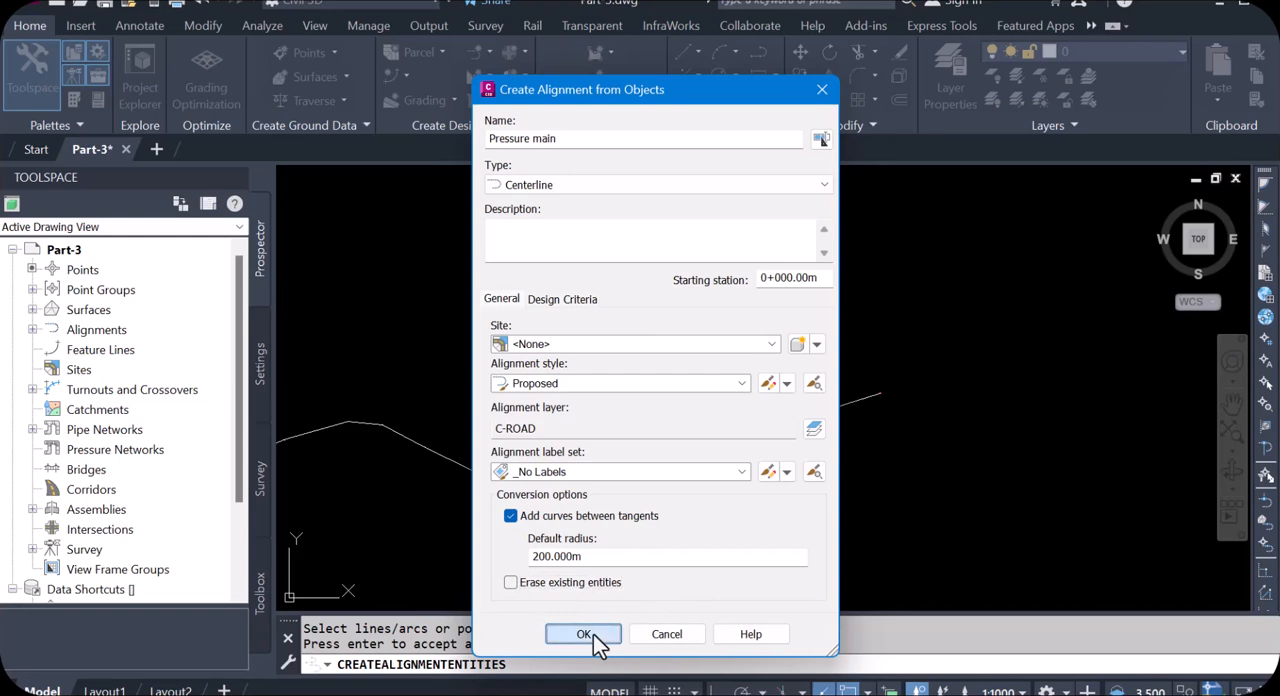
Step: Examine the new Pressure main alignment around its eastern end near point 1
scroll(870, 404, "up", 4)
scroll(862, 388, "up", 8)
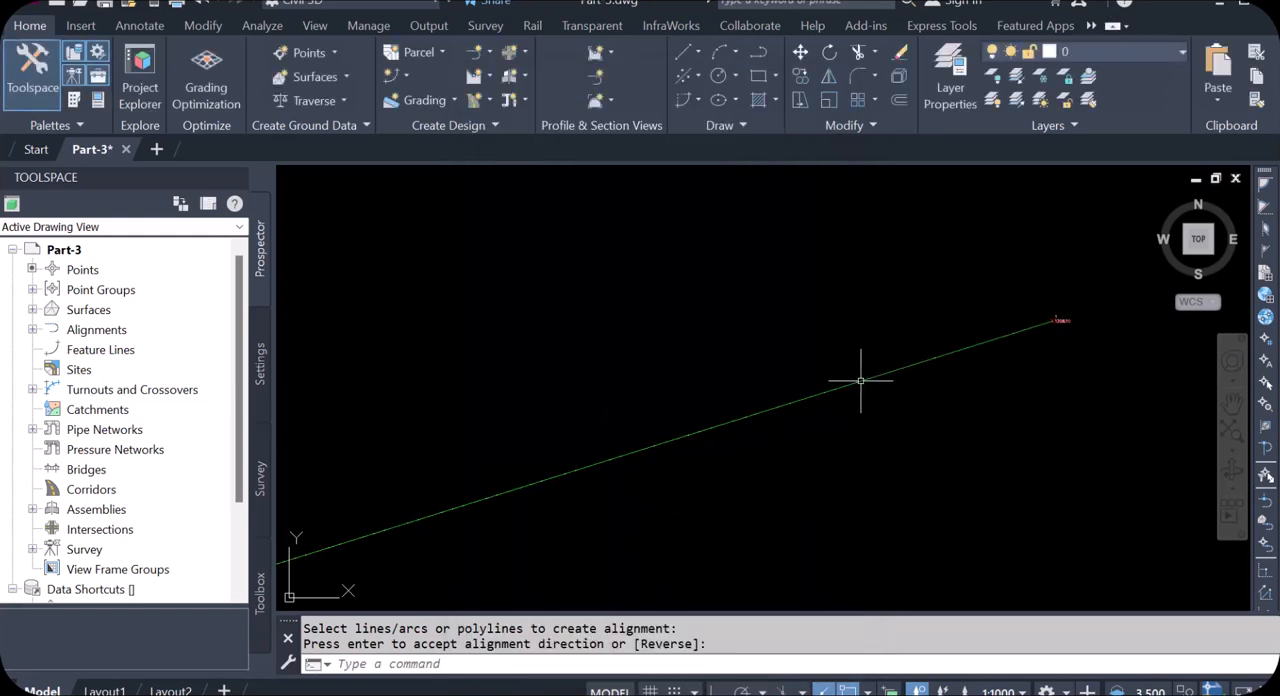
scroll(675, 366, "down", 8)
scroll(763, 346, "up", 4)
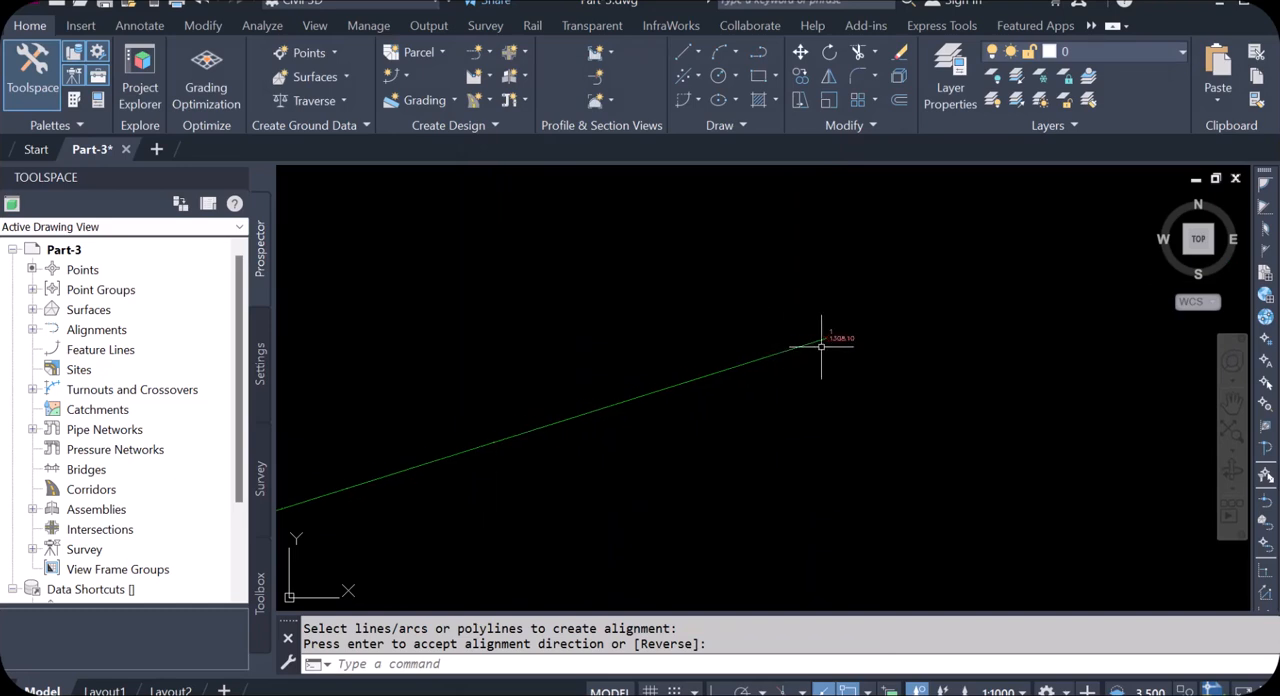
scroll(869, 341, "up", 5)
scroll(951, 334, "down", 5)
scroll(870, 338, "up", 2)
scroll(863, 331, "up", 4)
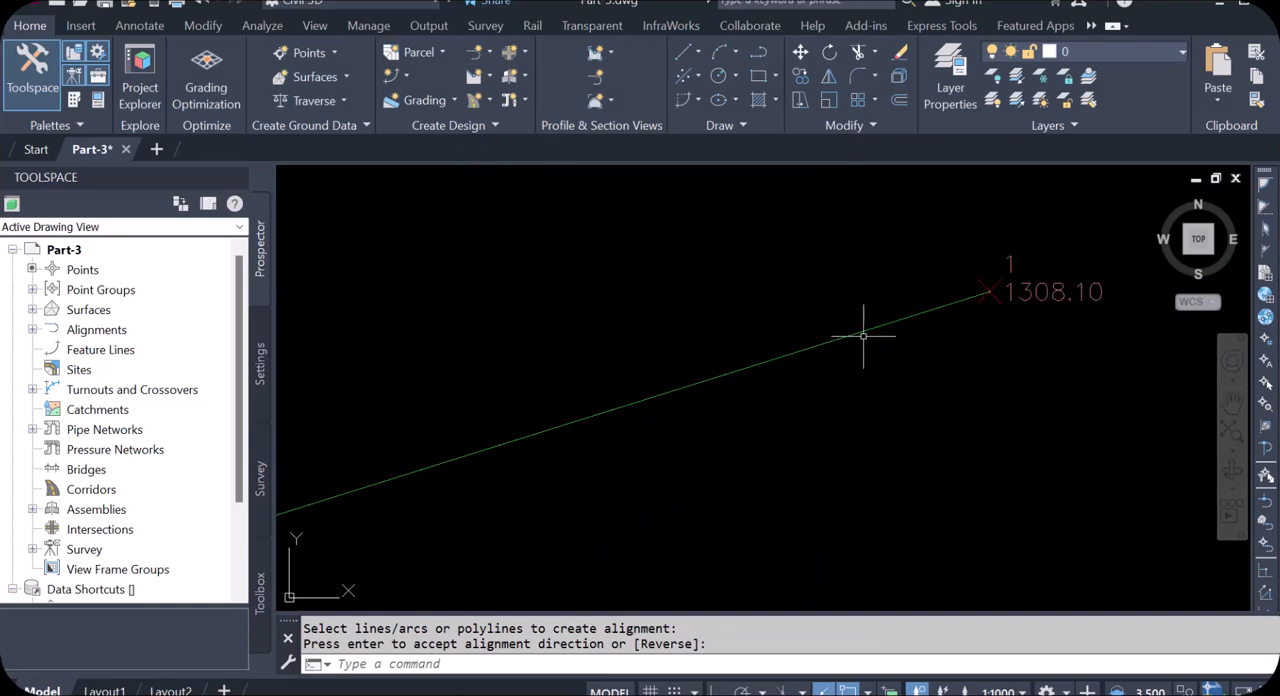
scroll(812, 386, "down", 8)
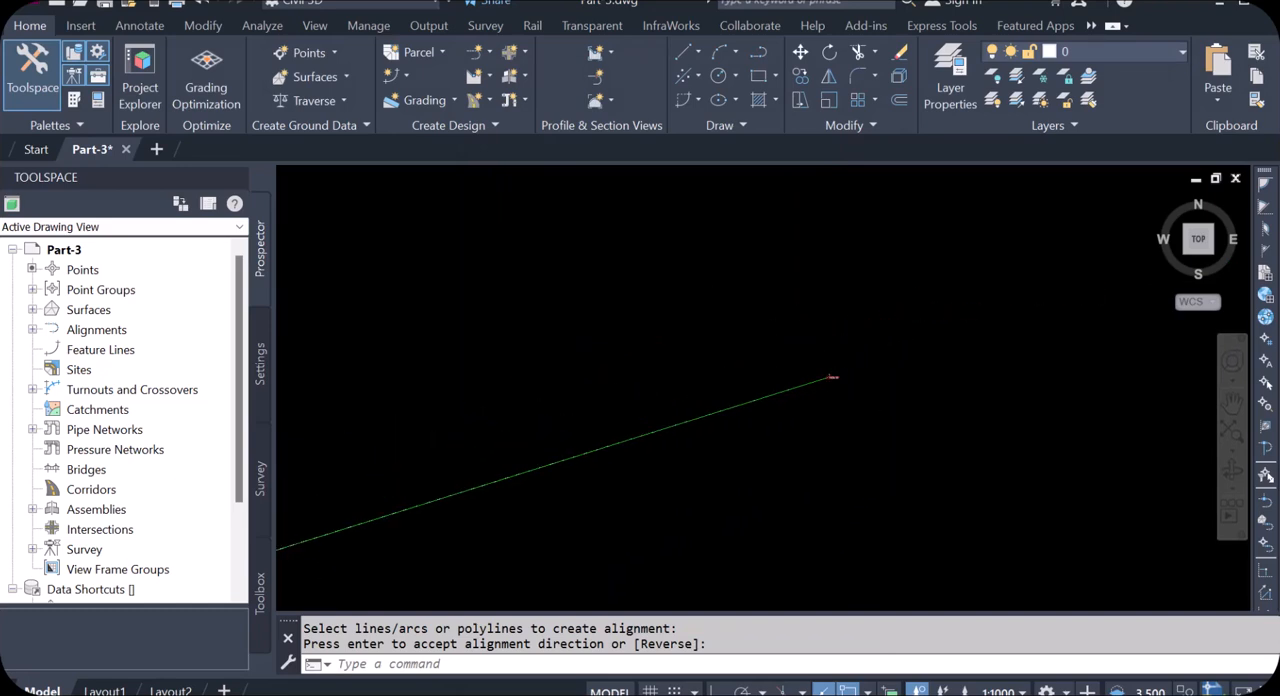
scroll(838, 395, "up", 8)
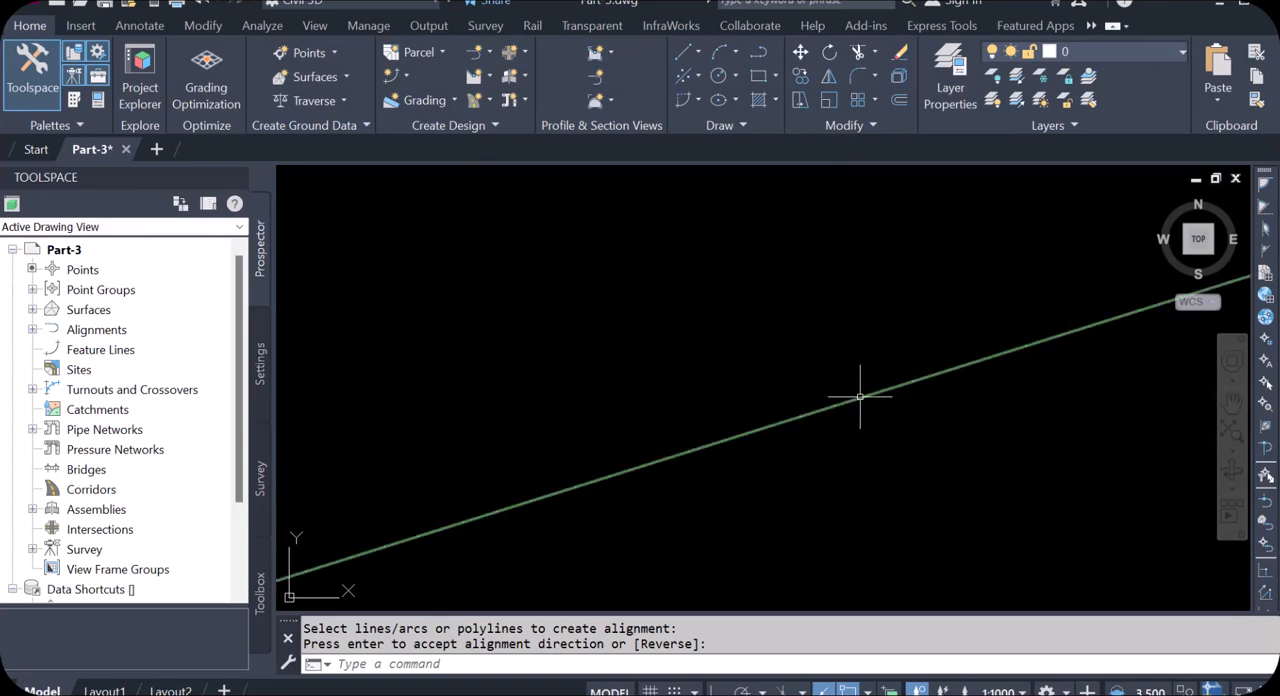
Step: Edit the labels of the Pressure main alignment and add major station labels in the Perpendicular with Tick style
key("Return")
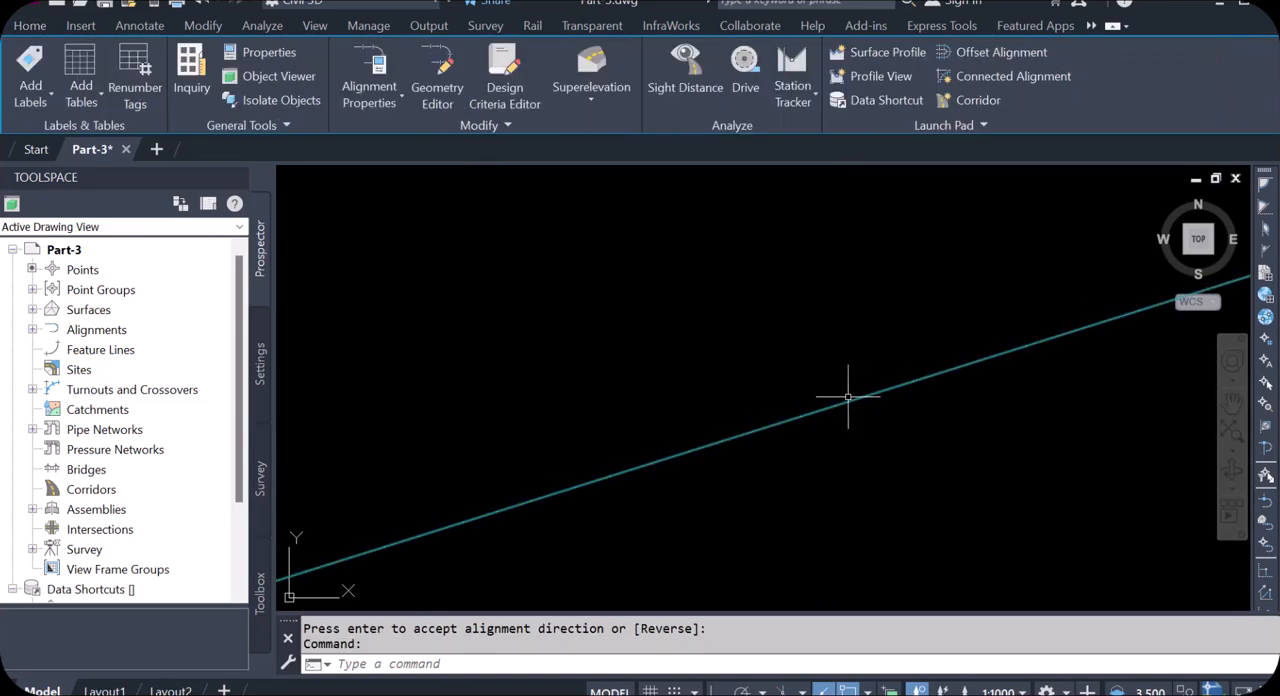
right_click(847, 397)
mouse_move(970, 304)
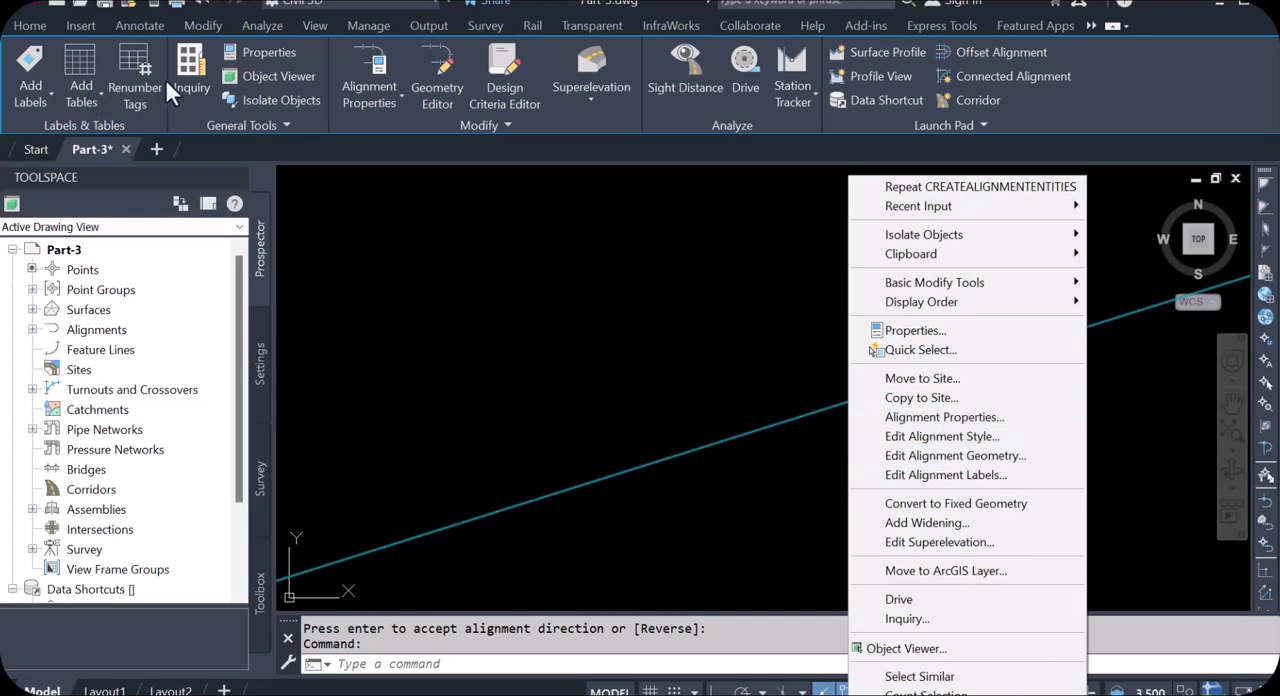
left_click(947, 480)
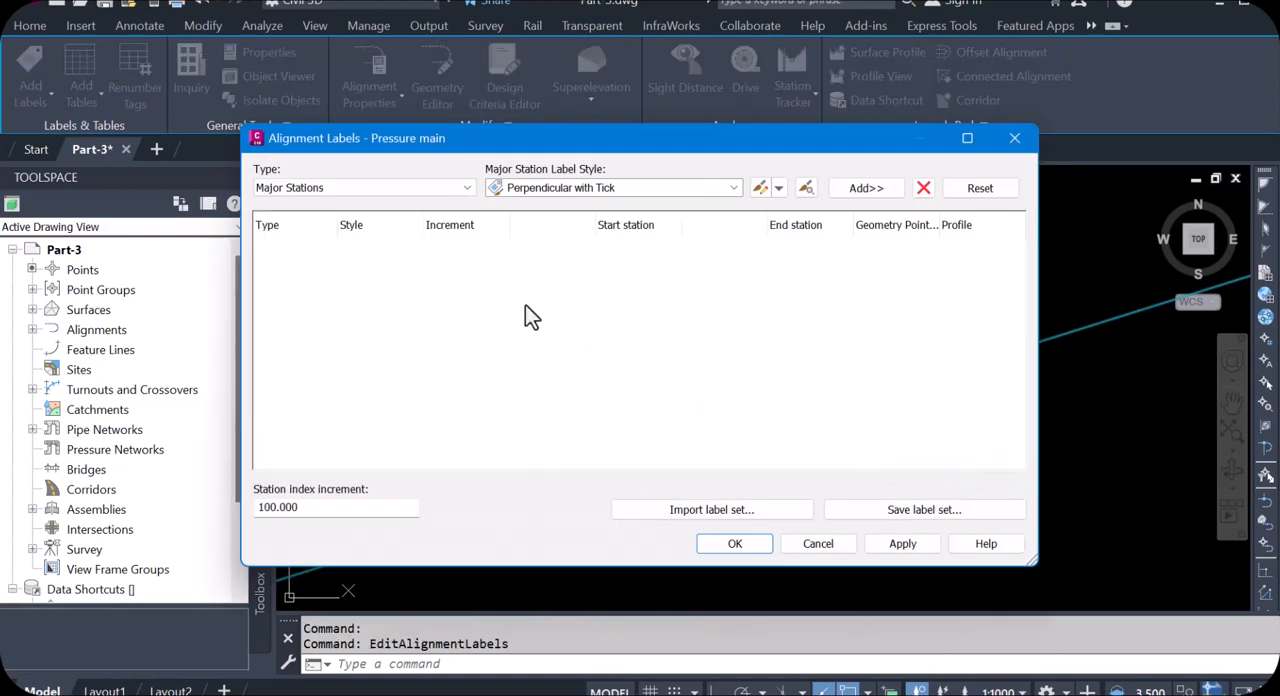
left_click(731, 190)
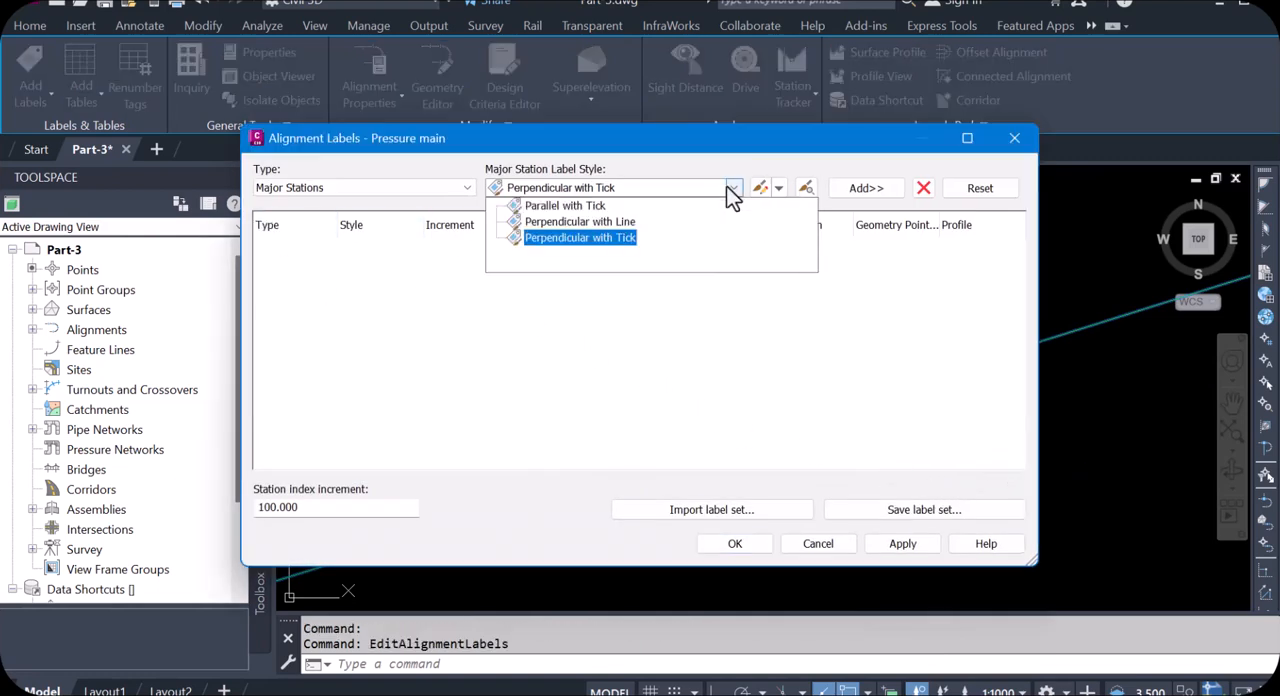
left_click(622, 242)
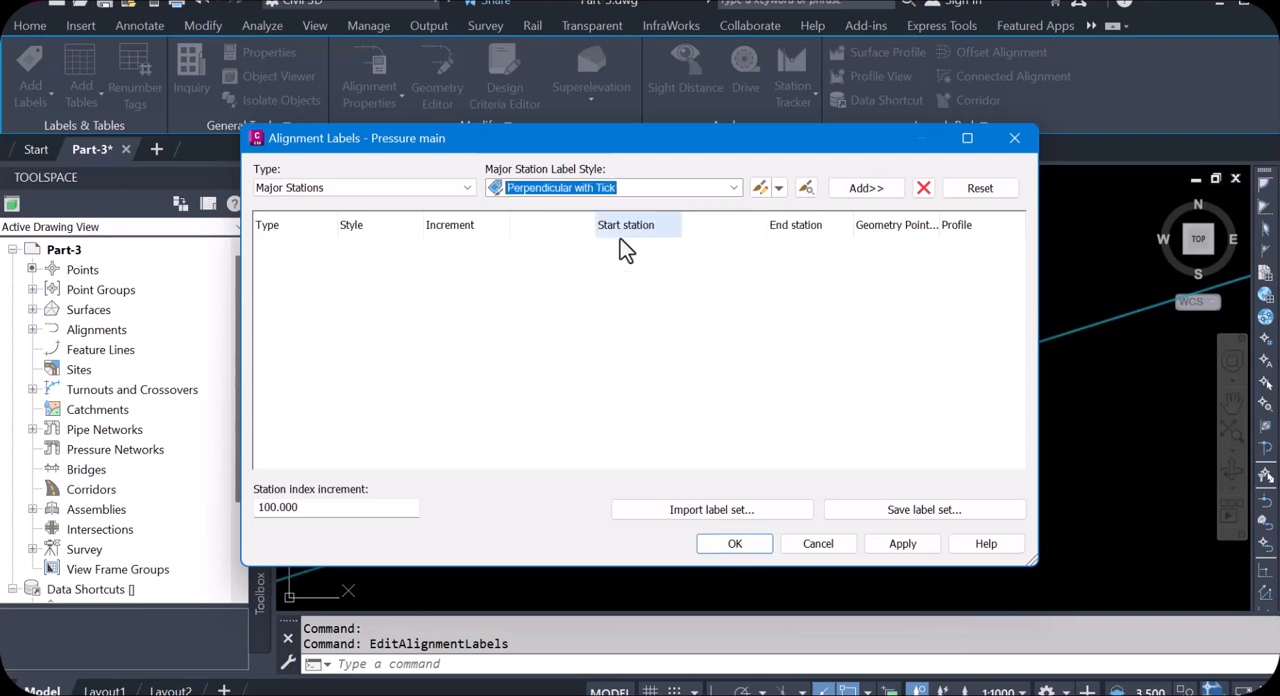
left_click(866, 190)
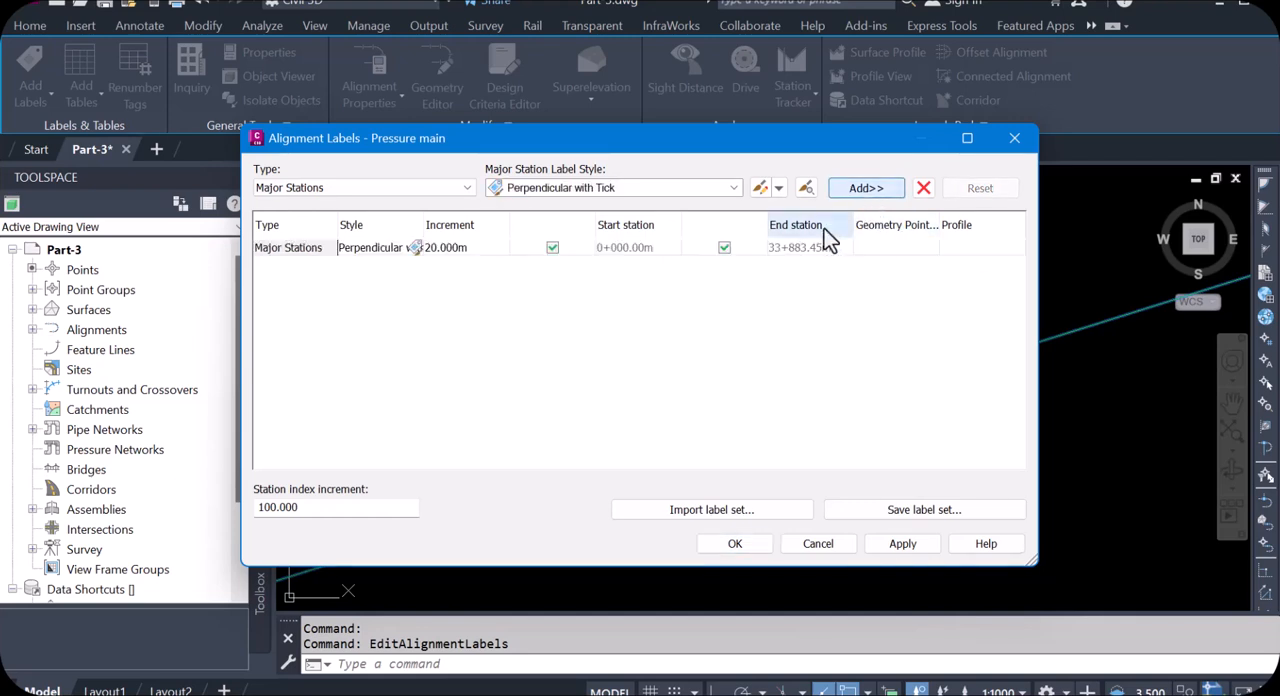
Step: Set the increment of the major station labels to 50 m
left_click(466, 248)
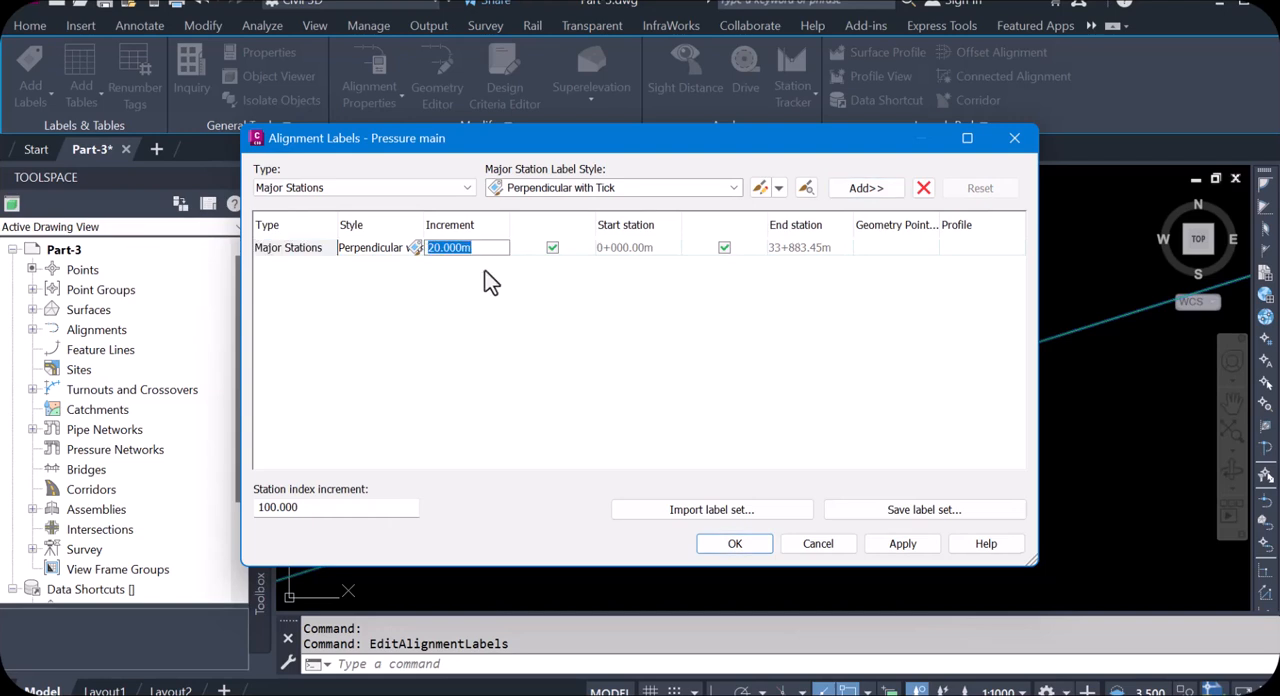
type("2")
type("0")
key("Tab")
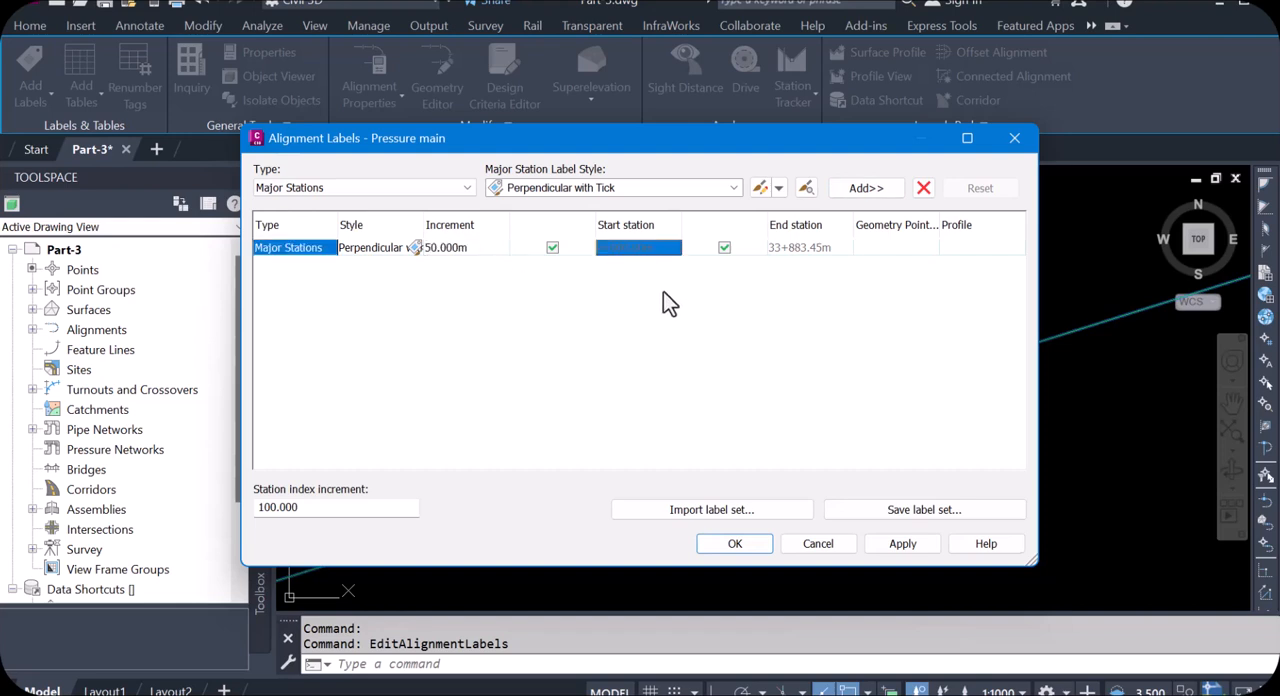
Step: Add minor station labels in the Tick style at a 25 m increment to the alignment's label list
left_click(734, 188)
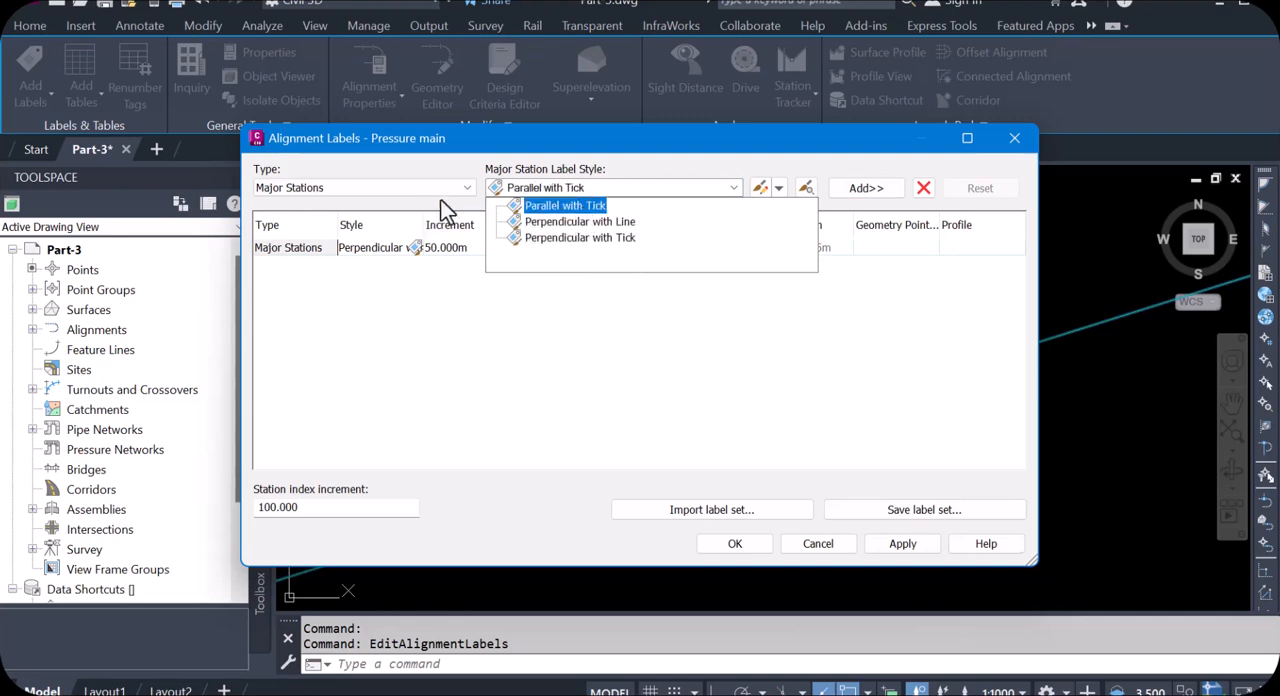
left_click(466, 188)
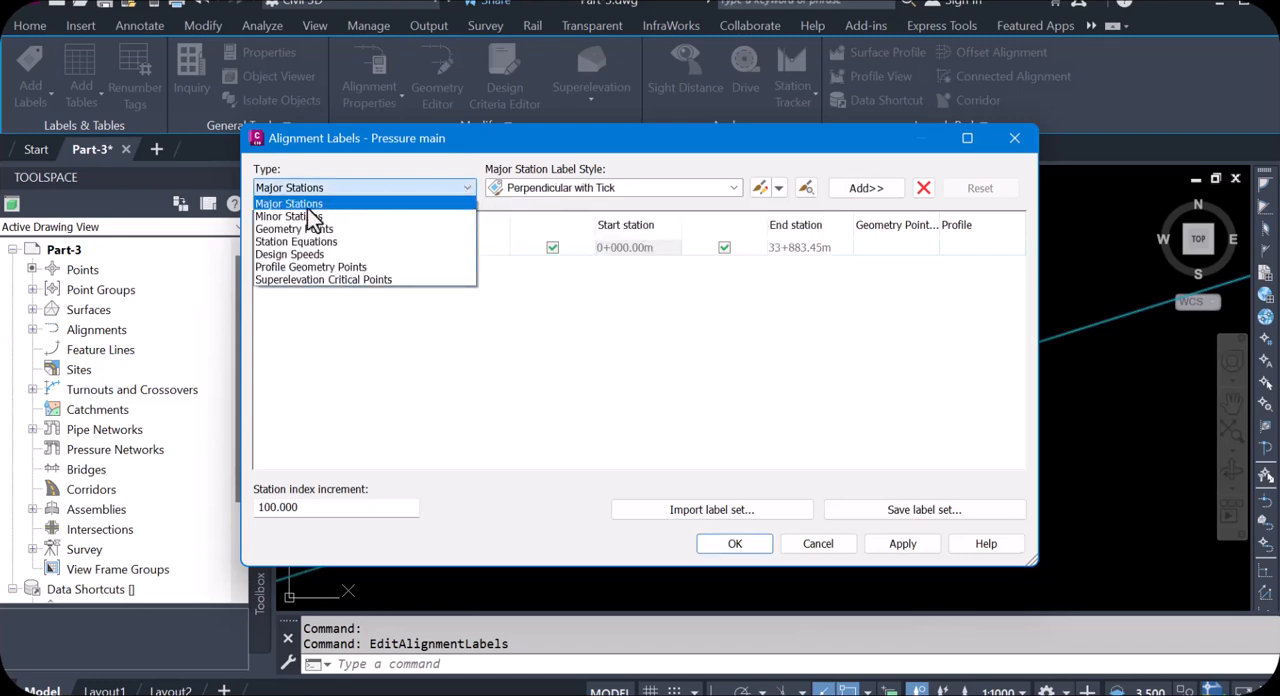
left_click(300, 217)
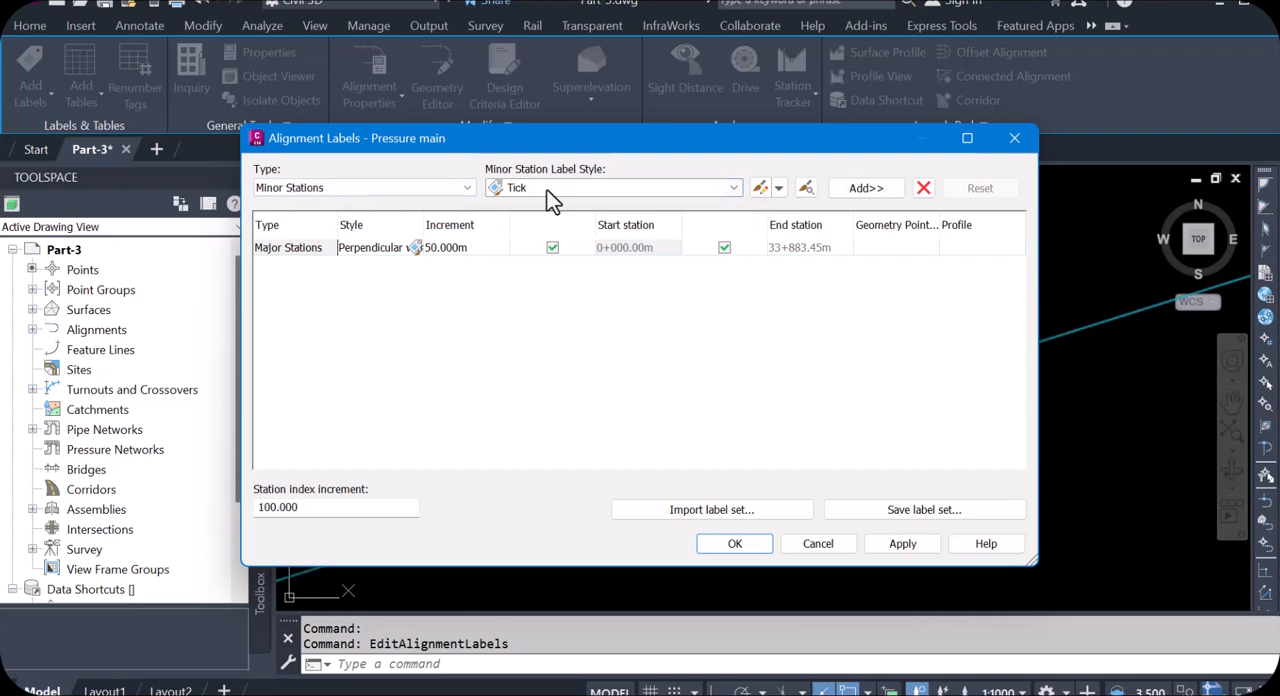
left_click(866, 190)
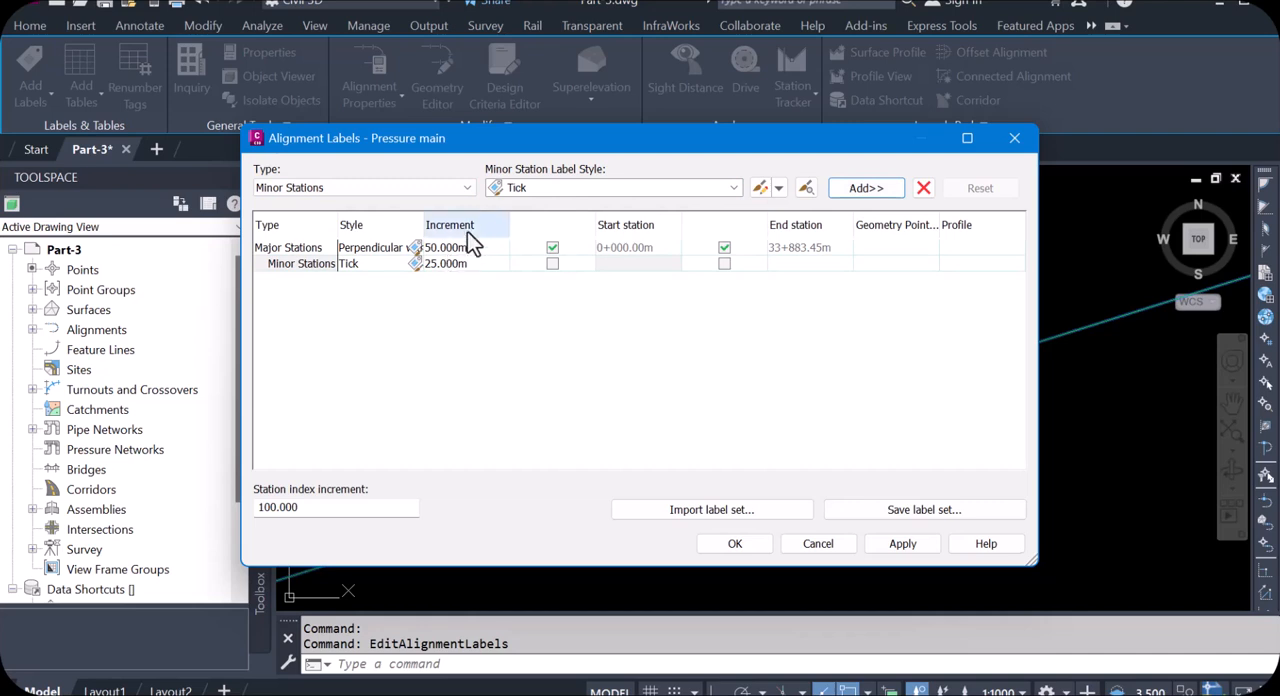
Step: Apply the major and minor station labels to the Pressure main alignment and inspect them along its eastern stretch
left_click(466, 187)
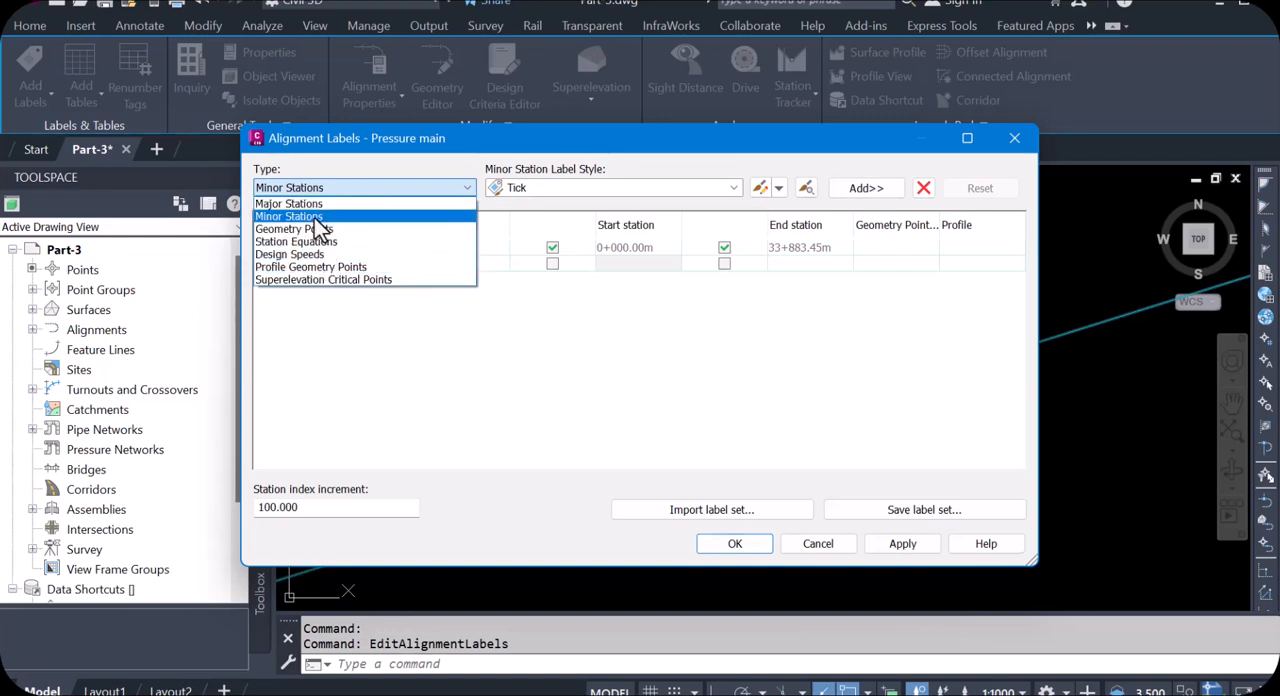
left_click(455, 192)
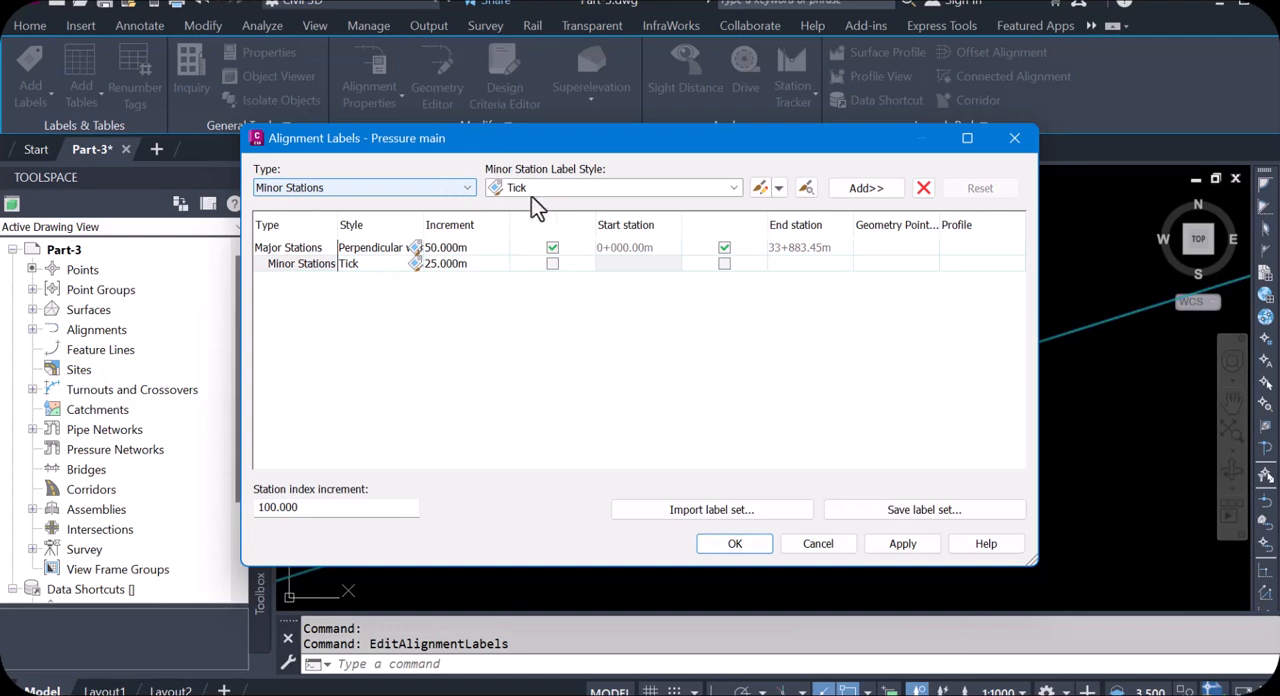
left_click(905, 549)
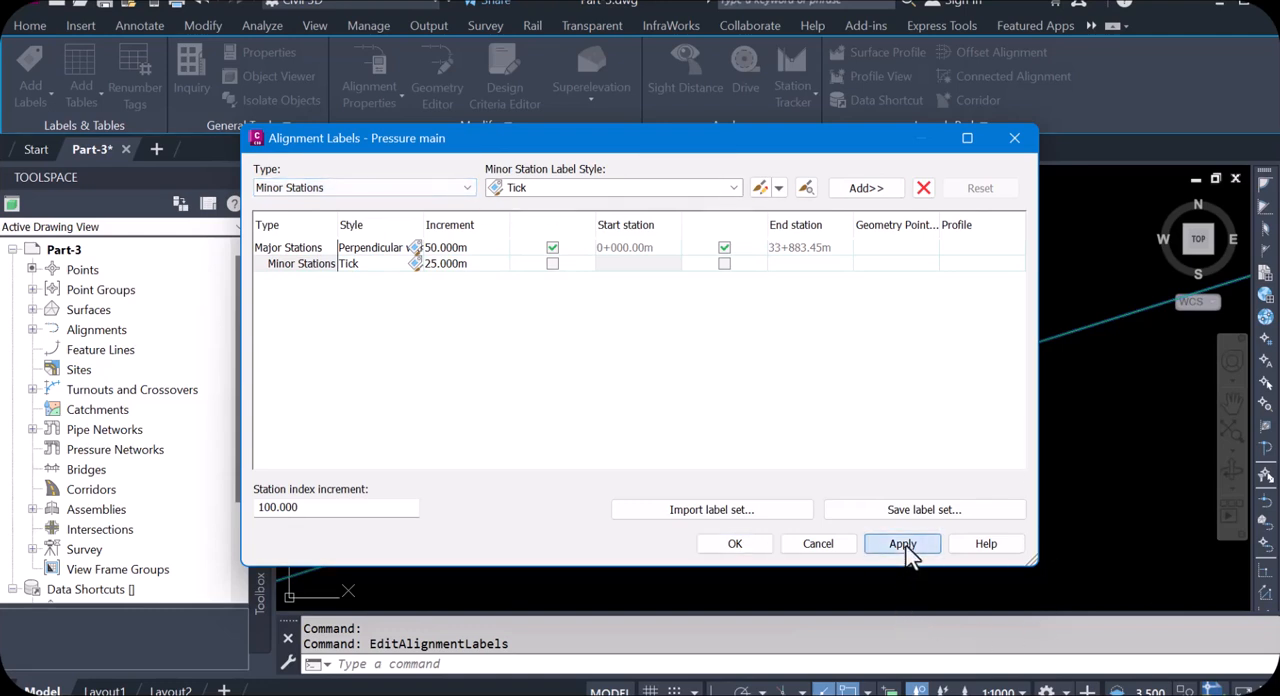
left_click(738, 547)
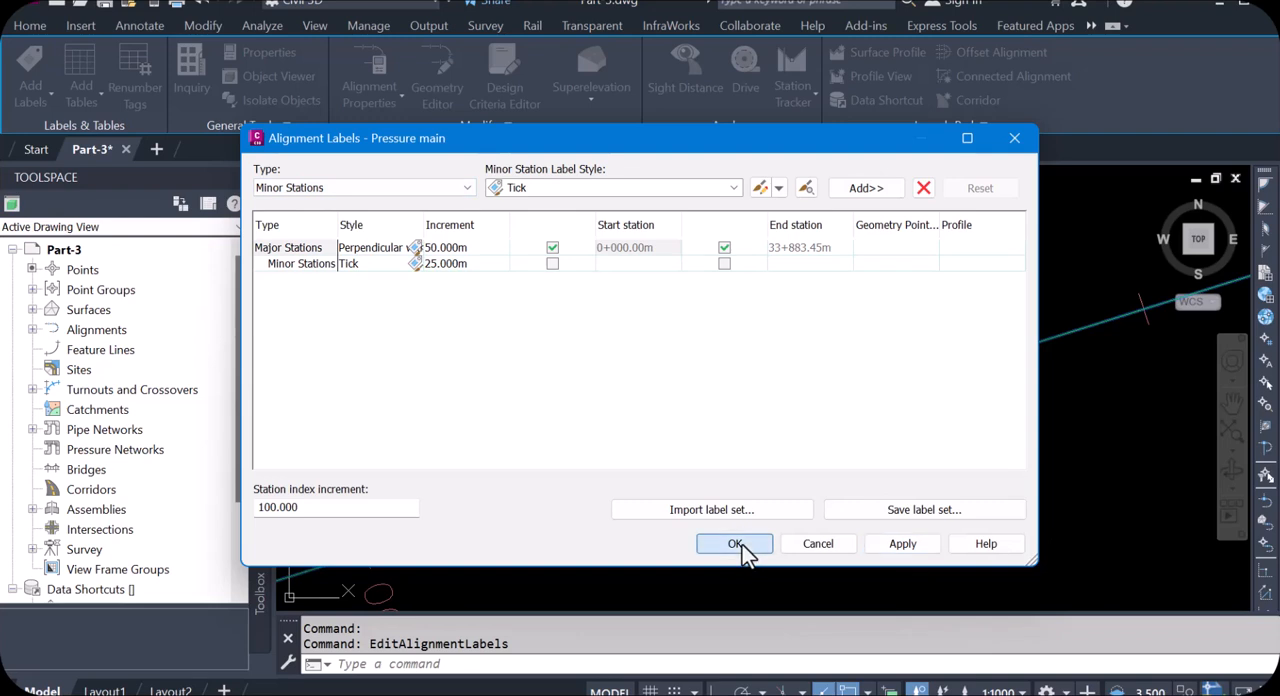
scroll(717, 432, "down", 9)
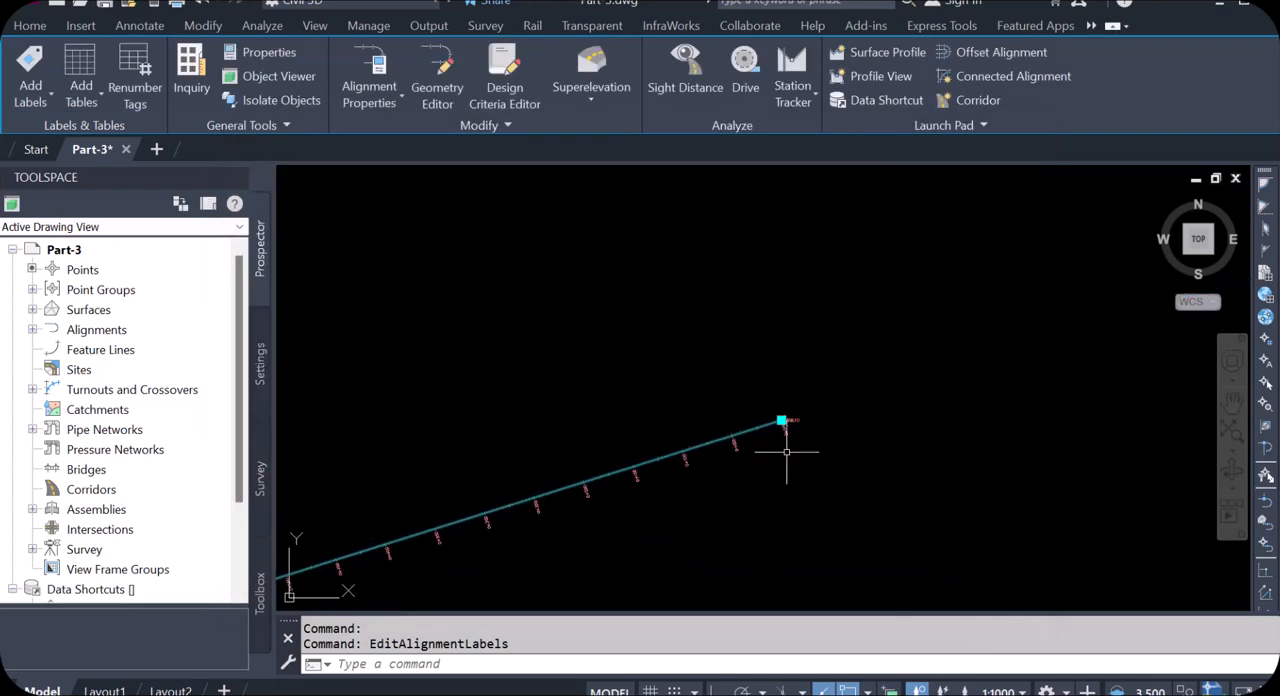
scroll(780, 442, "up", 6)
scroll(988, 383, "down", 4)
scroll(837, 446, "up", 6)
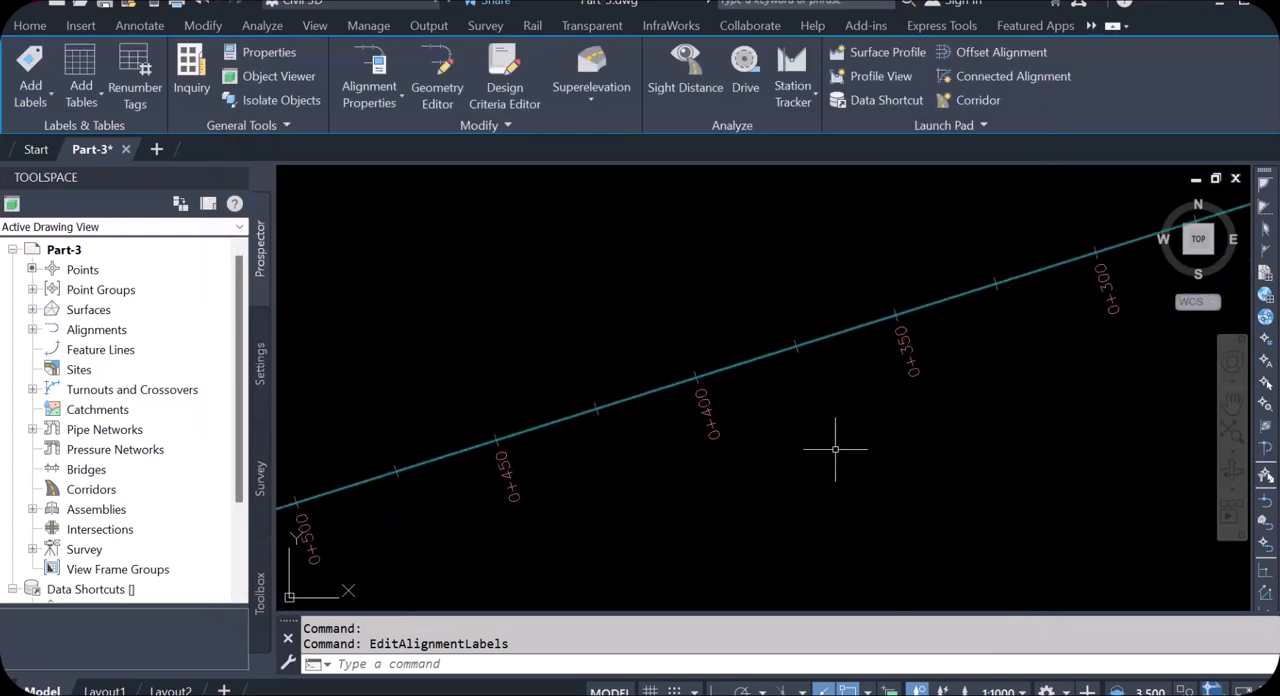
Step: Examine the station labels along the Pressure main alignment through to its southwestern end
scroll(732, 415, "down", 2)
left_click(920, 358)
scroll(832, 397, "down", 4)
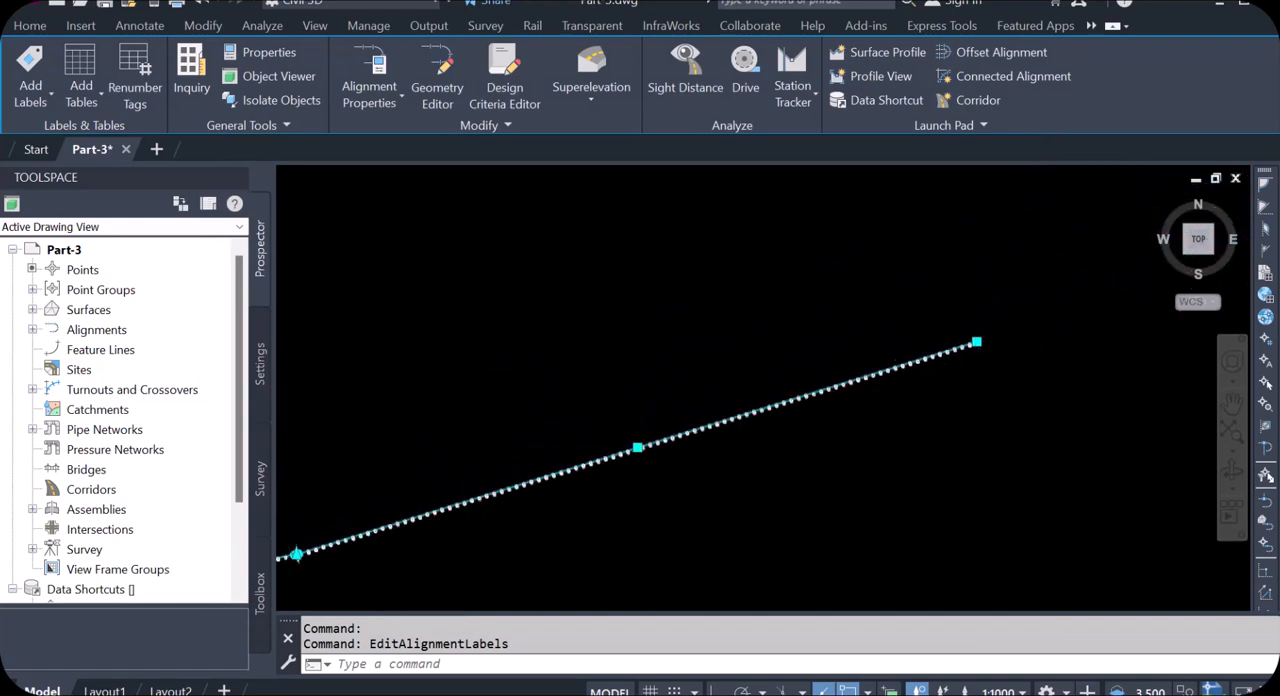
scroll(609, 448, "up", 3)
key("Escape")
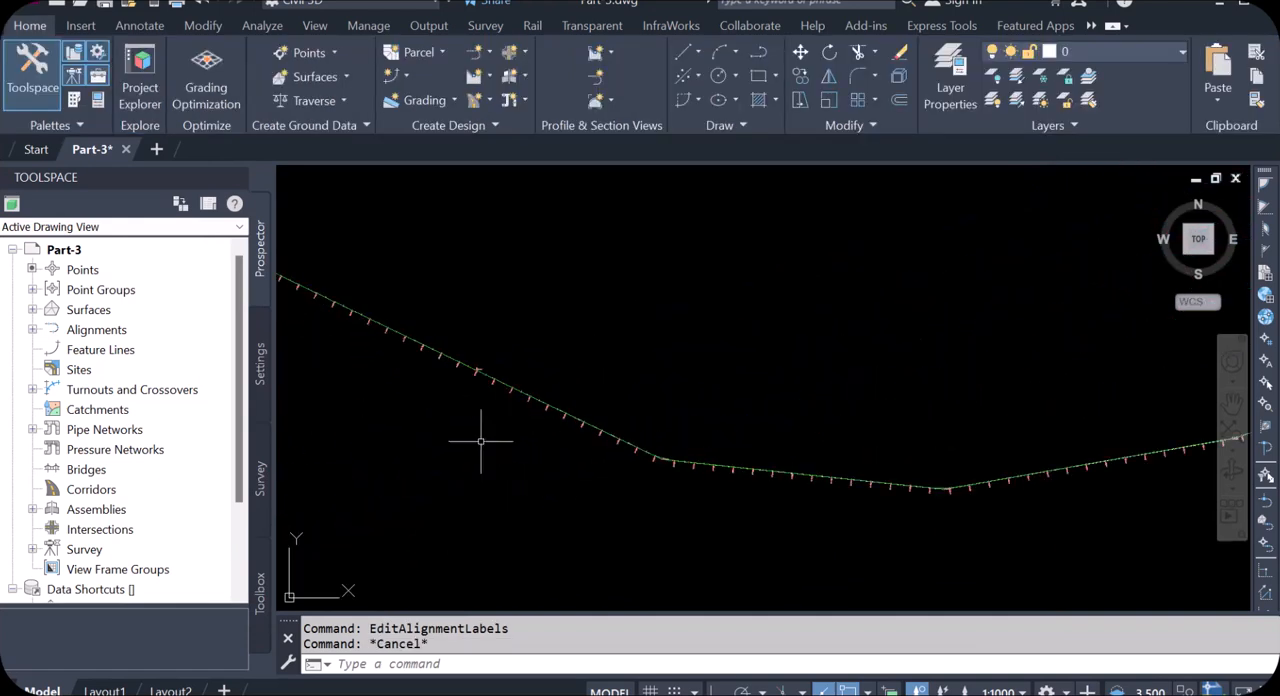
scroll(577, 381, "up", 5)
scroll(577, 381, "up", 2)
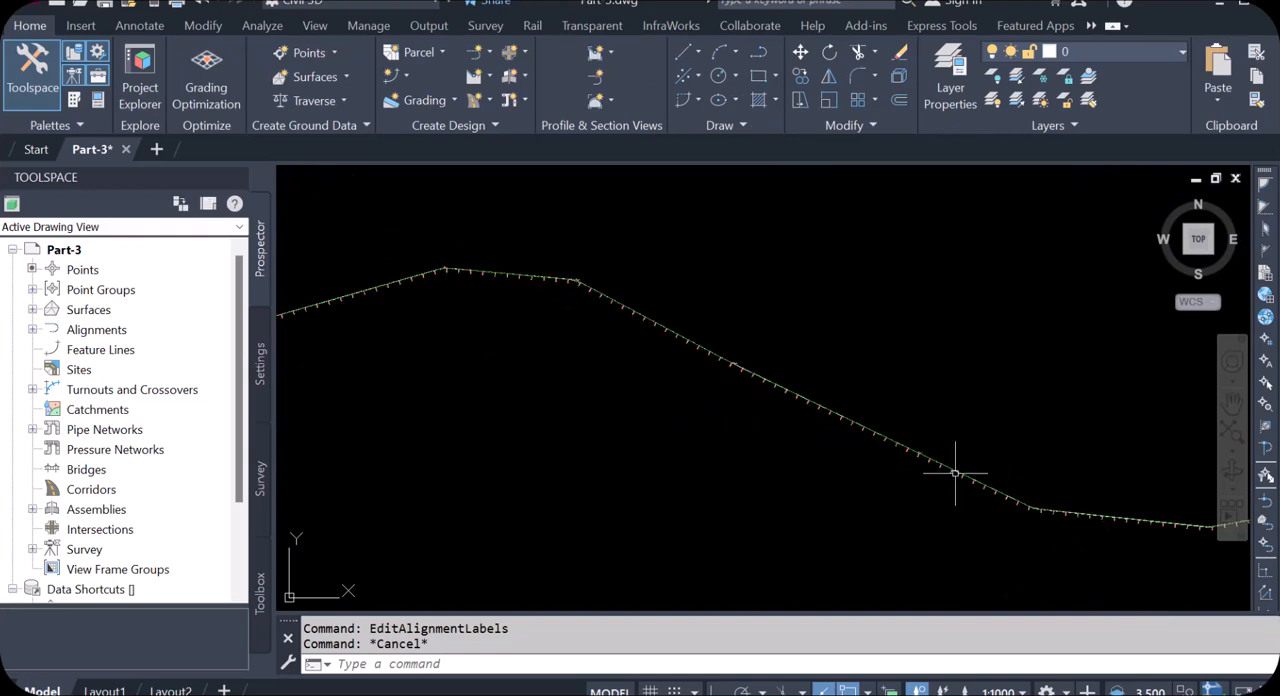
scroll(353, 492, "up", 6)
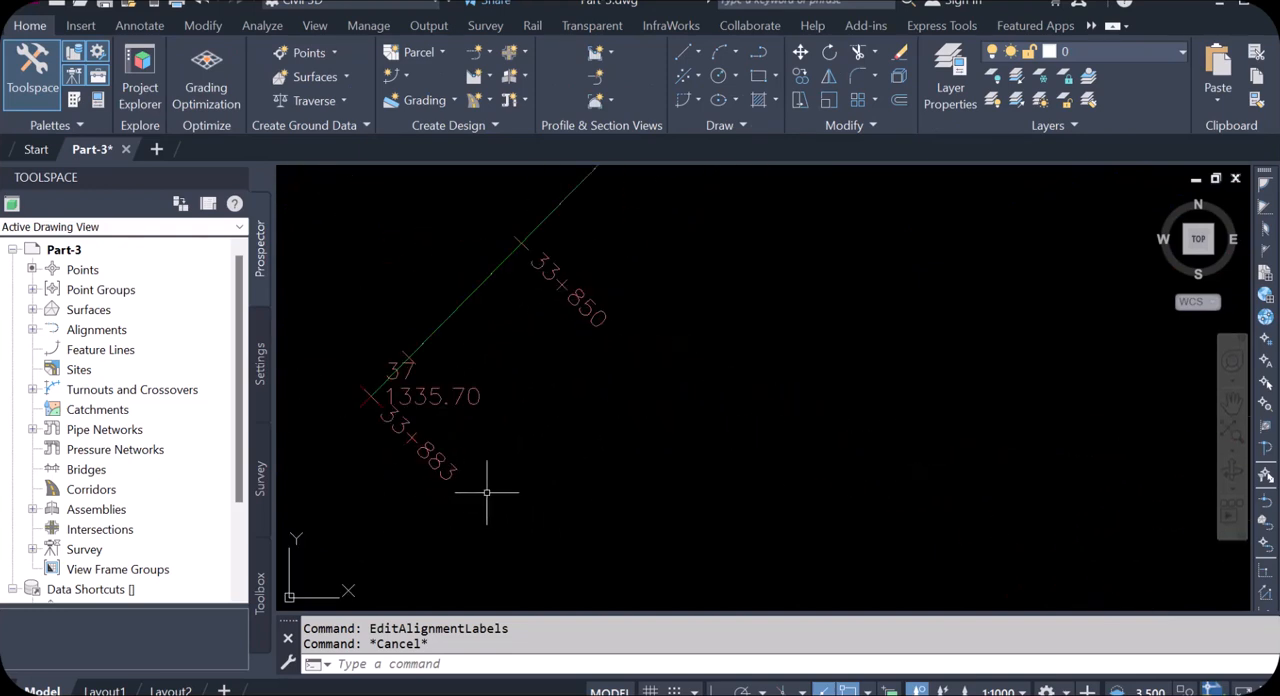
scroll(380, 437, "up", 2)
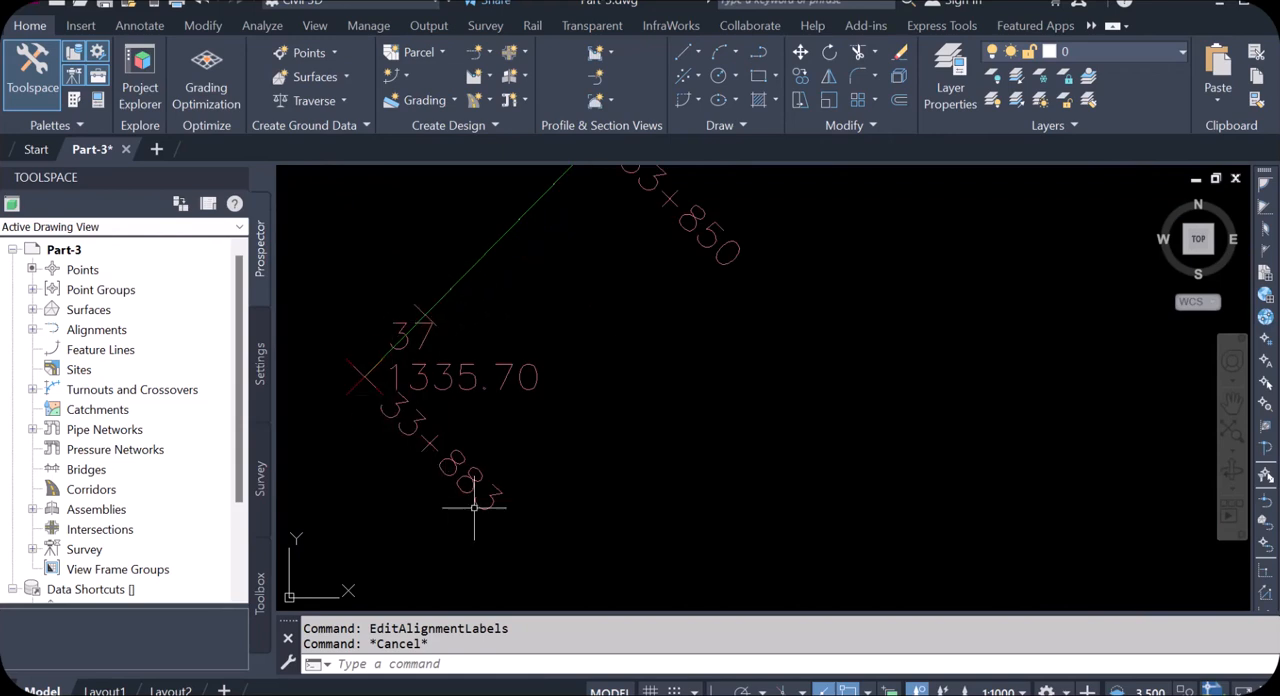
scroll(443, 471, "down", 10)
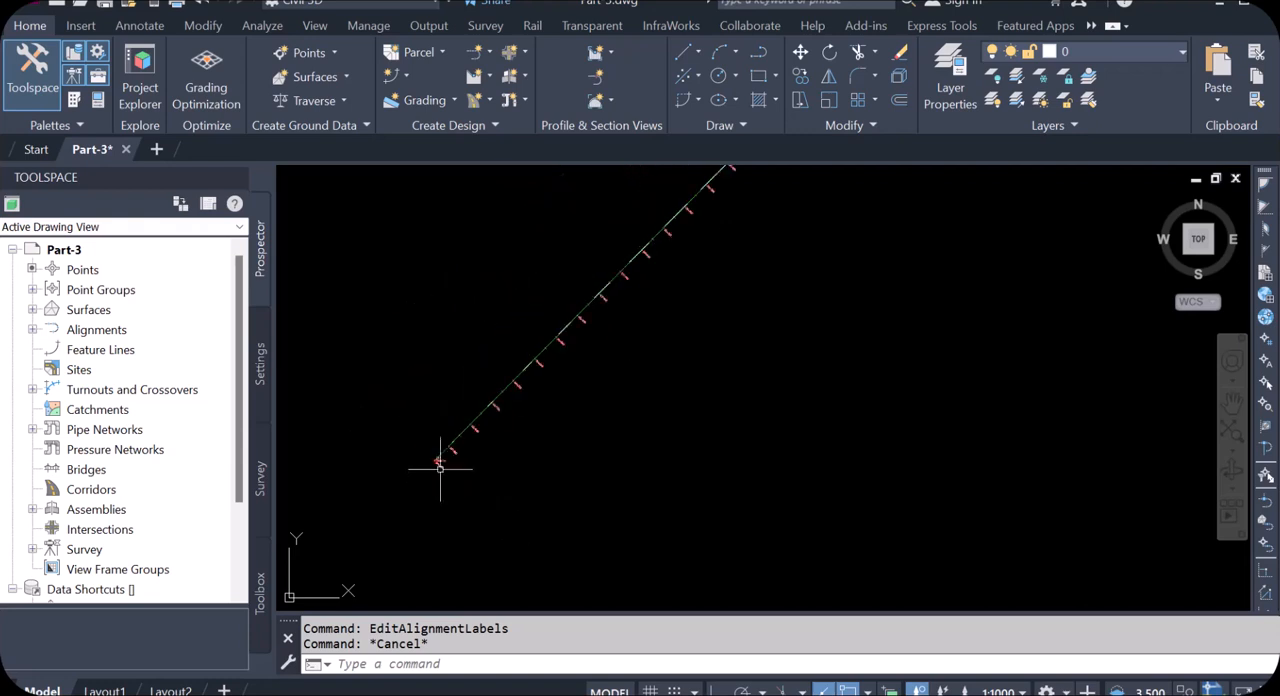
scroll(486, 400, "down", 5)
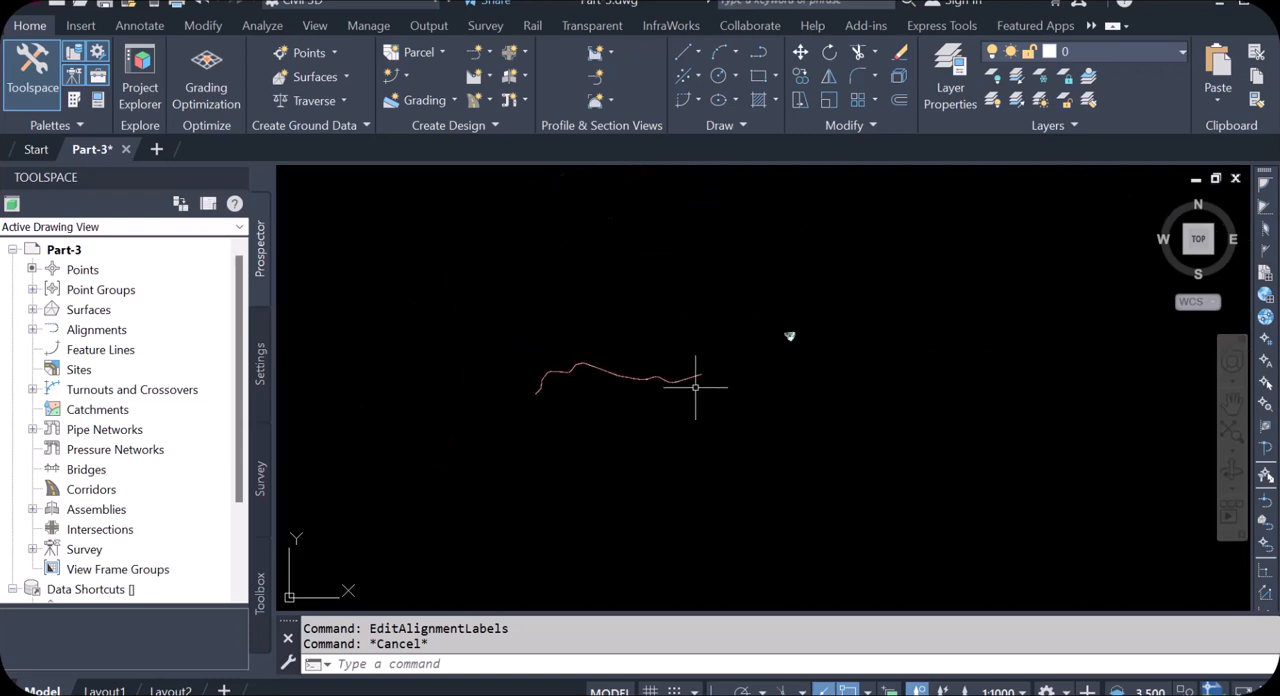
Step: Start an alignment from objects using the gravity main polyline that begins at point 1711, accepting its default direction
scroll(739, 358, "up", 4)
scroll(868, 296, "up", 8)
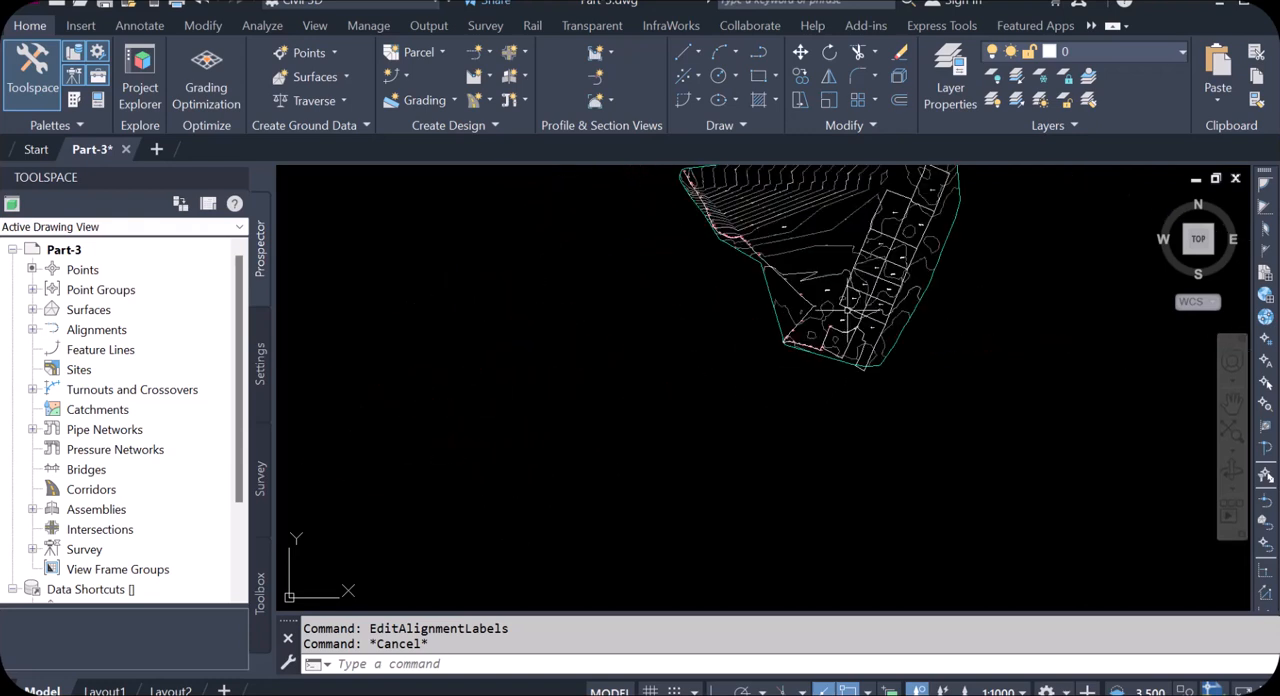
scroll(757, 423, "down", 3)
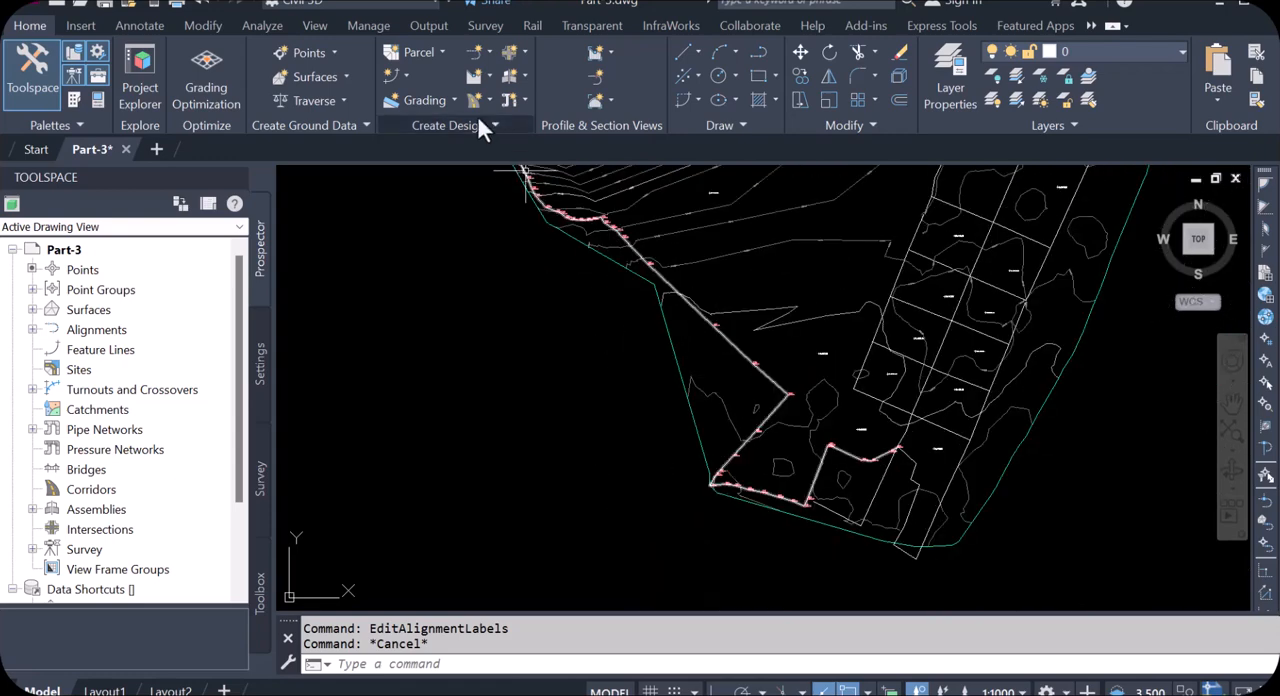
left_click(489, 50)
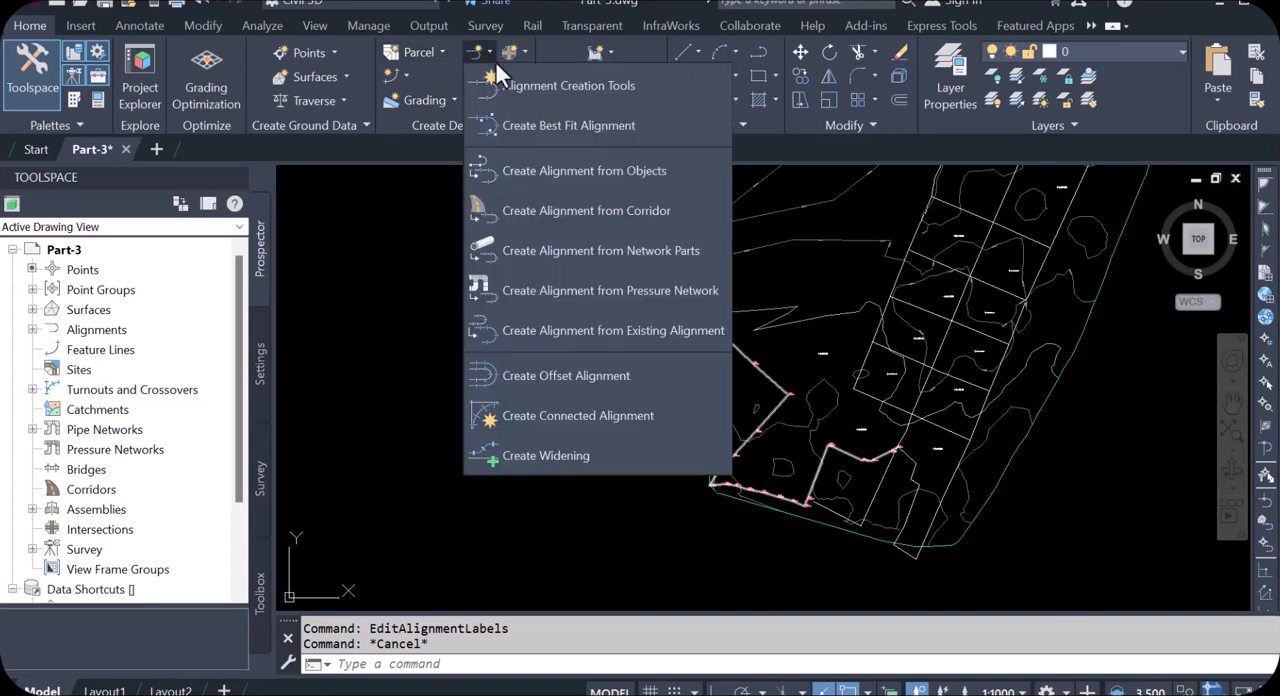
left_click(588, 170)
scroll(576, 306, "down", 4)
scroll(576, 306, "up", 6)
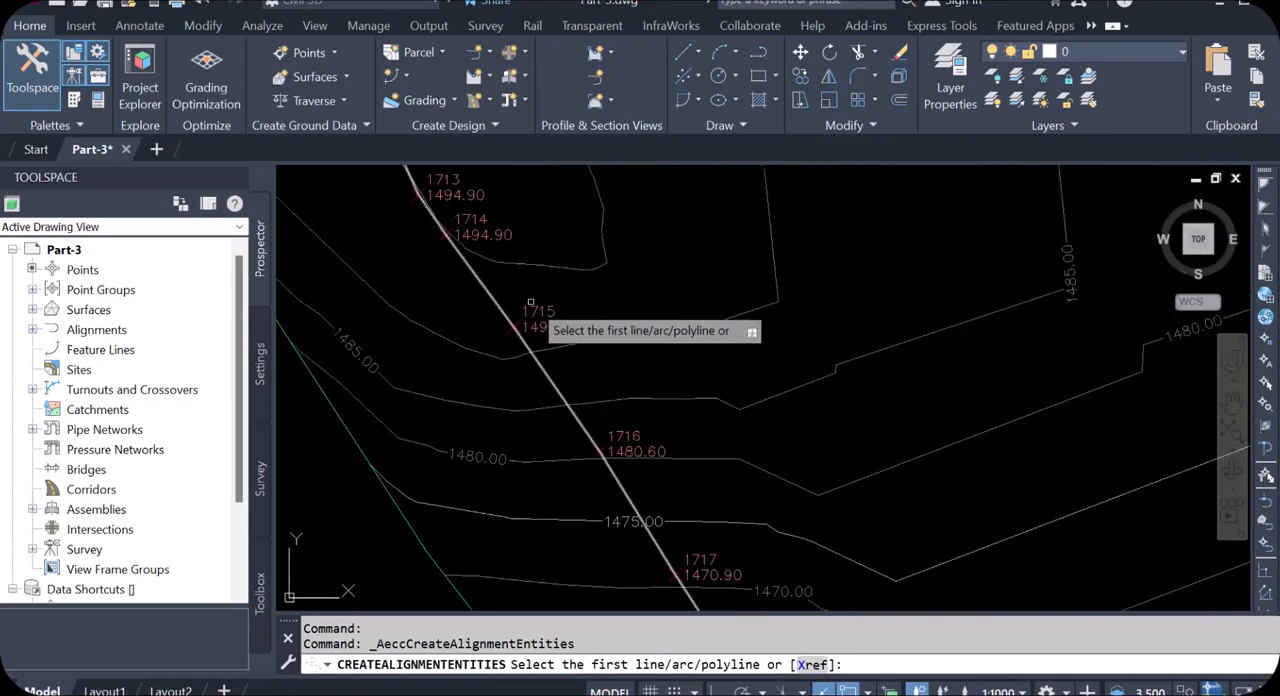
scroll(525, 300, "down", 5)
scroll(560, 318, "up", 4)
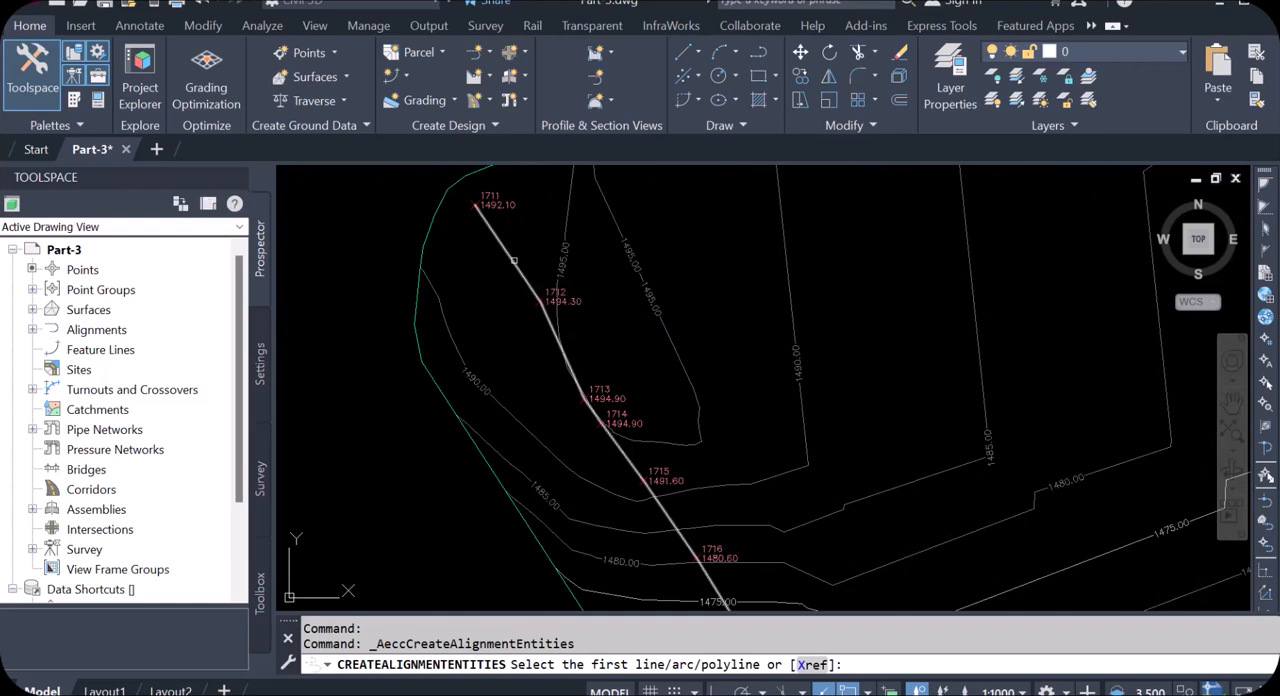
left_click(513, 260)
key("Return")
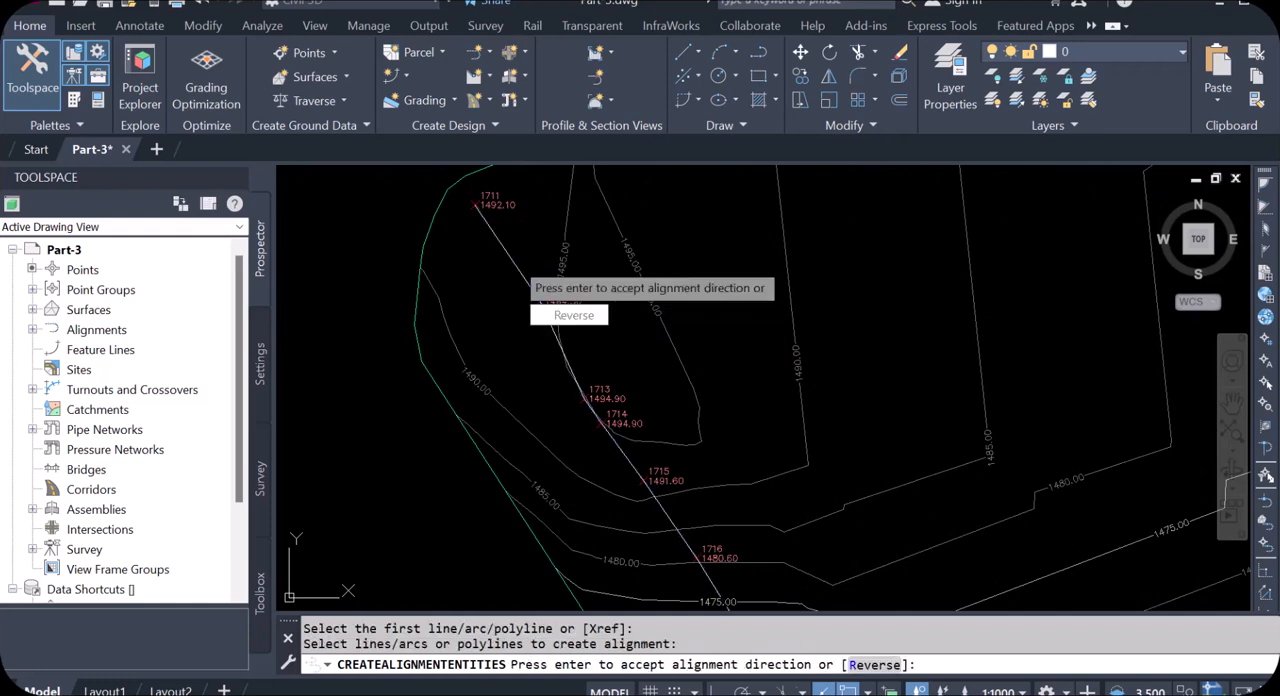
key("Return")
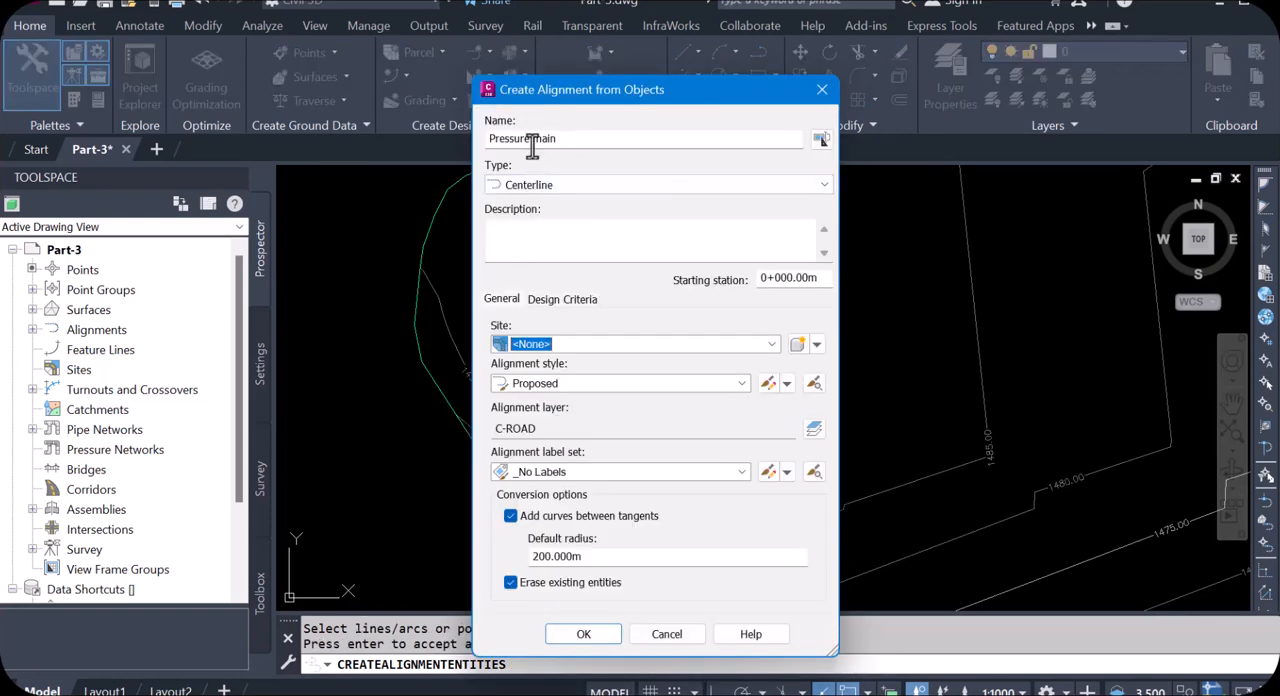
Step: Name the new alignment "gravity main"
left_click_drag(532, 142, 493, 148)
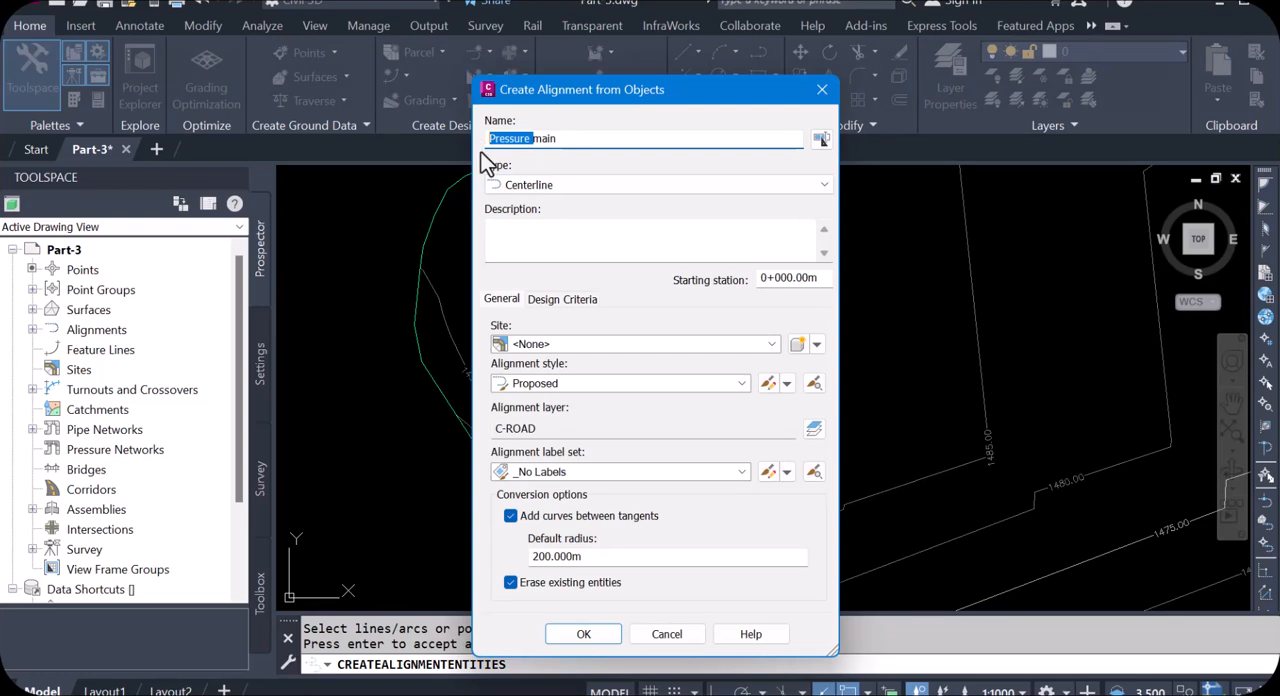
type("gravity main")
key("Delete")
key("Delete")
key("Delete")
Step: Keep the existing polyline, choose the Major and Minor only label set, and create the gravity main alignment
left_click(511, 584)
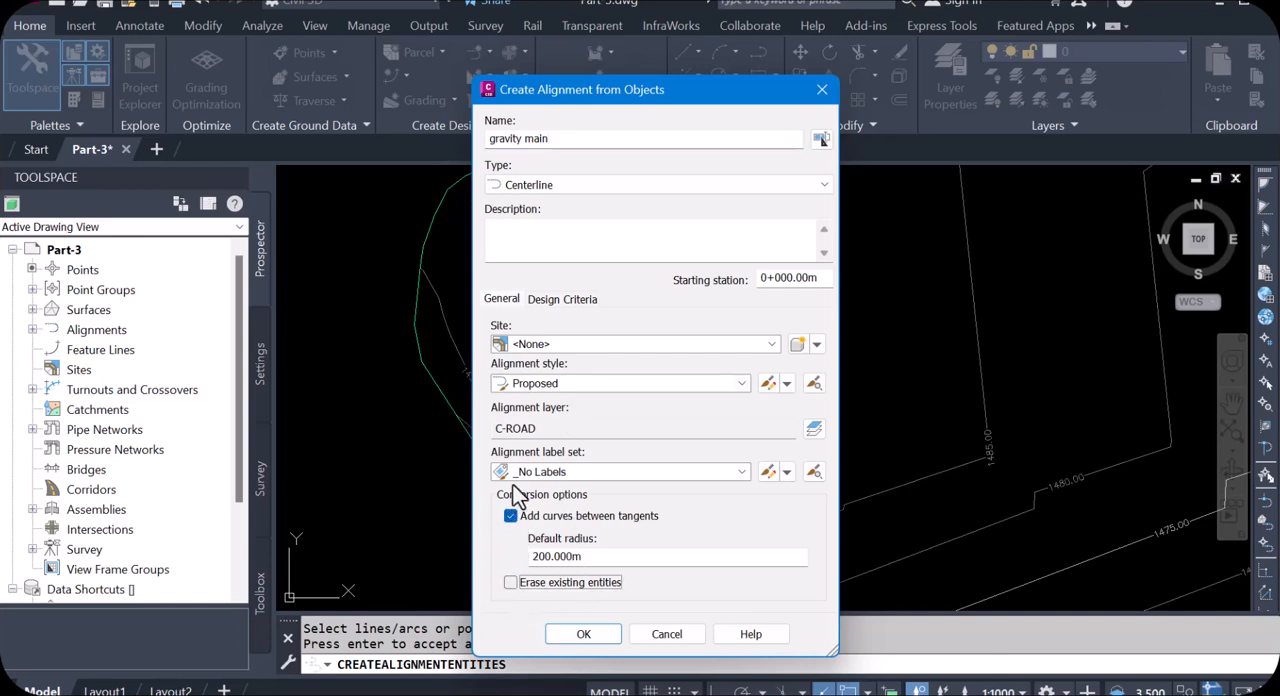
left_click(742, 473)
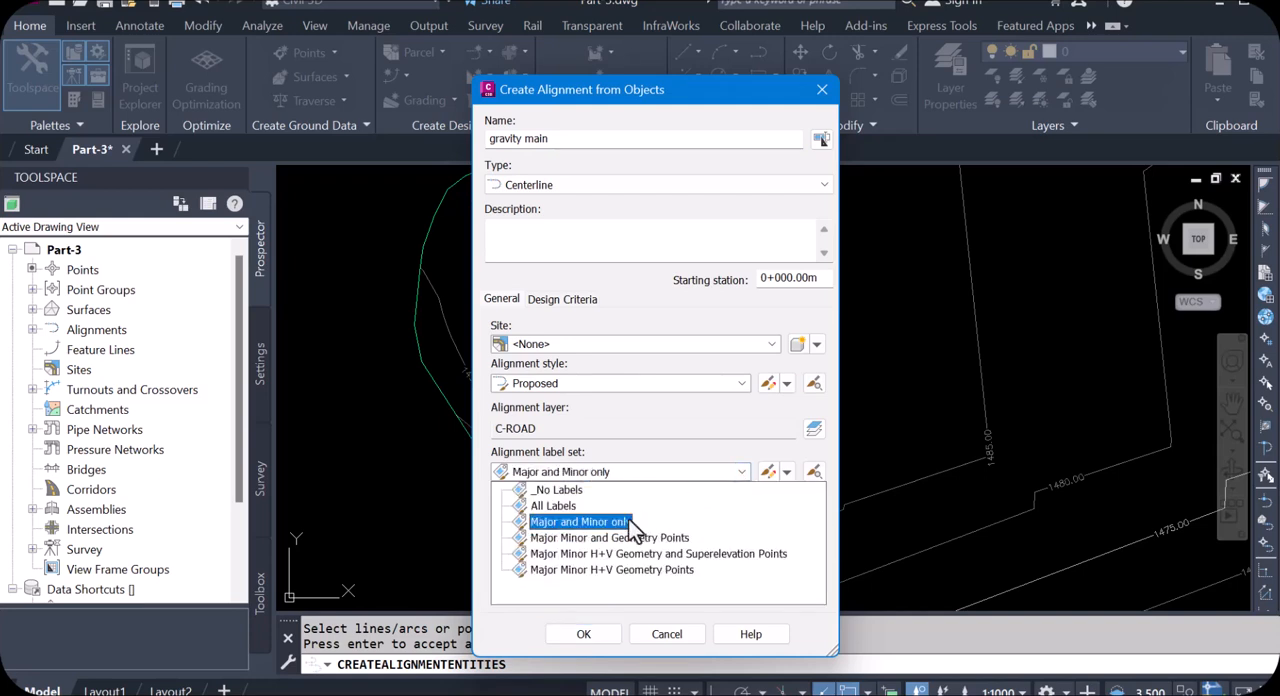
left_click(586, 525)
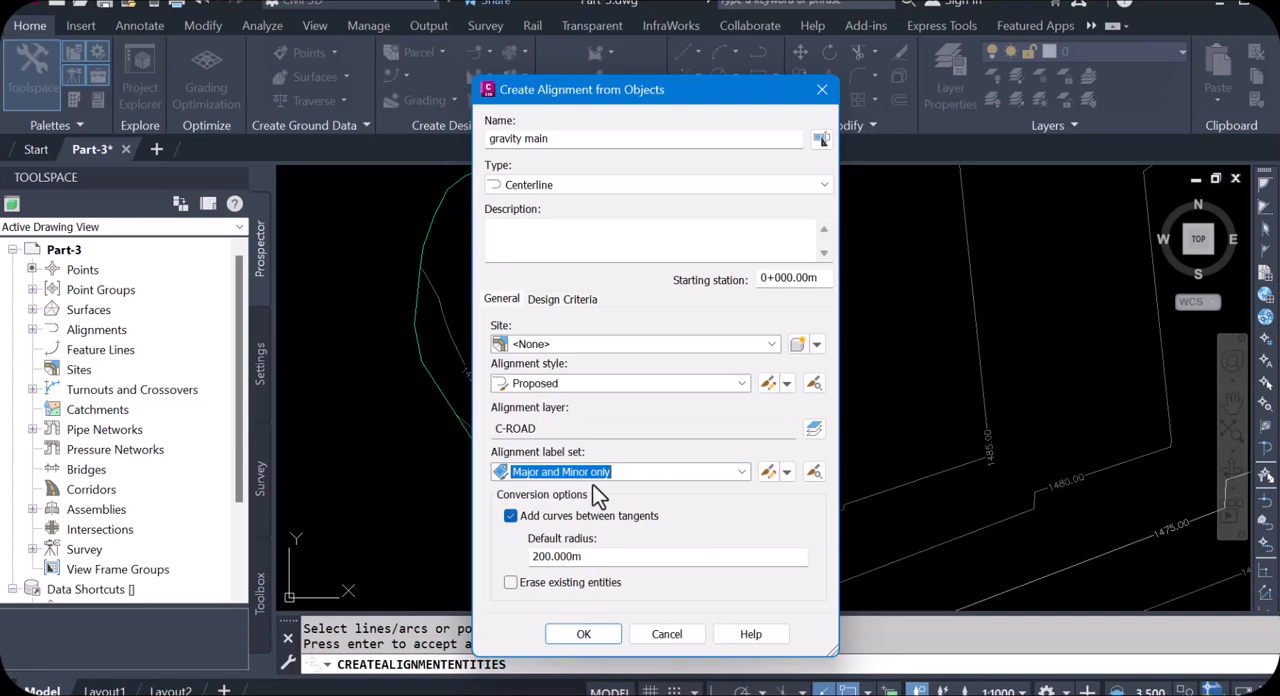
left_click(590, 635)
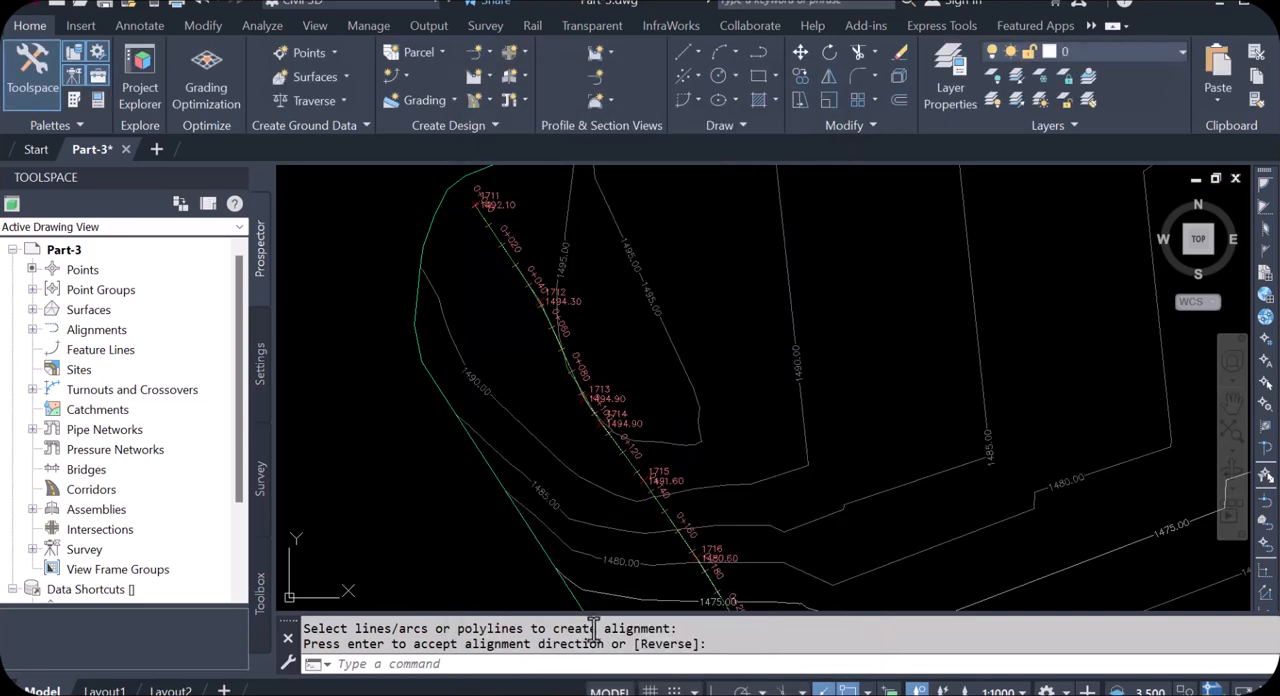
Step: Set the point style of the Gravity main point group to <none> through point 1711
scroll(503, 243, "up", 5)
scroll(623, 346, "down", 3)
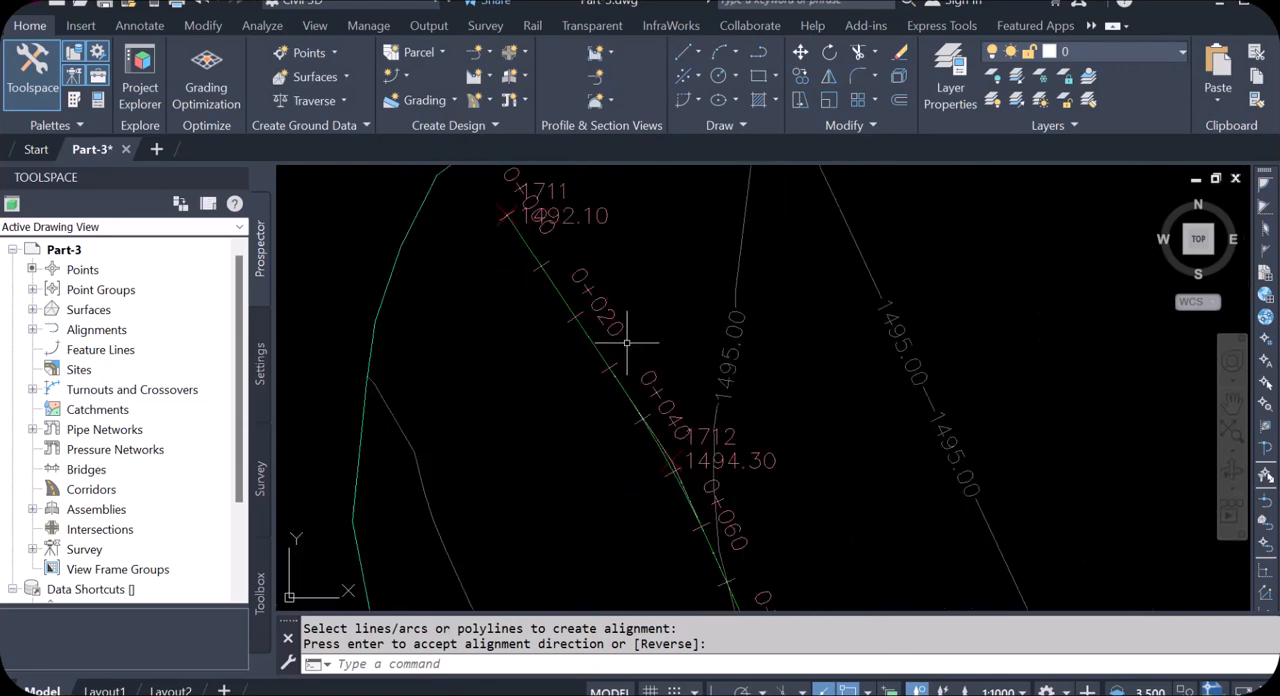
scroll(632, 347, "up", 4)
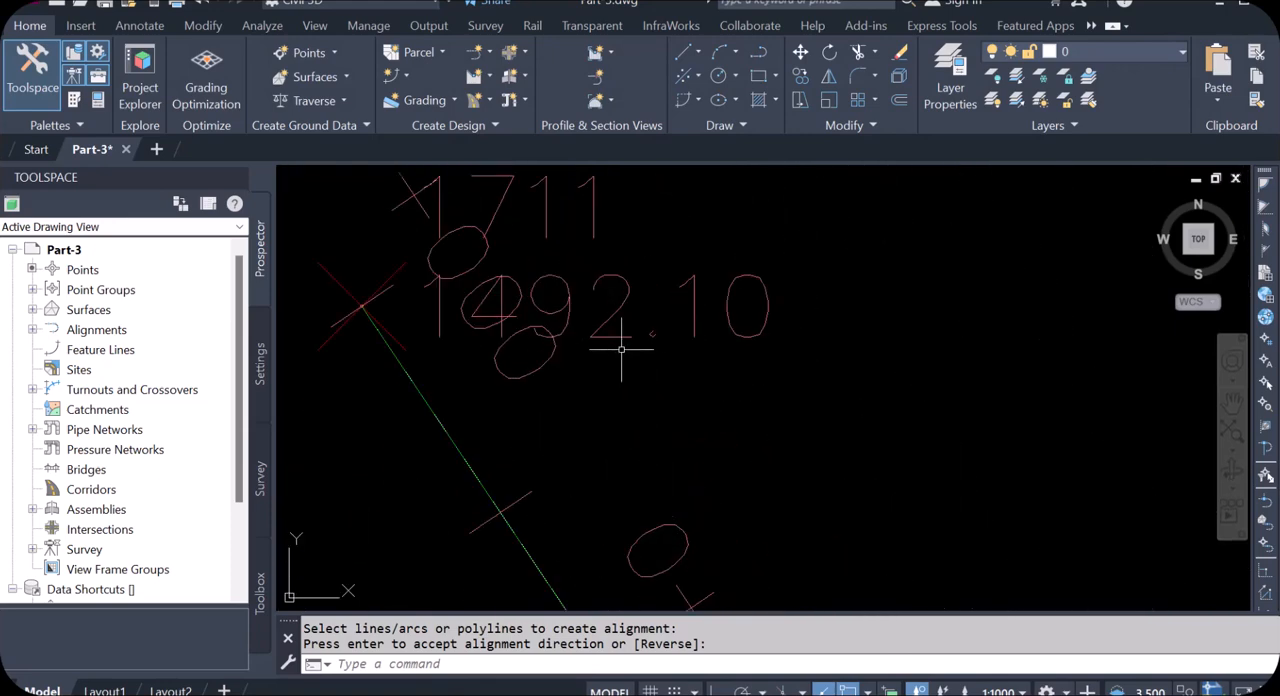
key("Return")
left_click(361, 294)
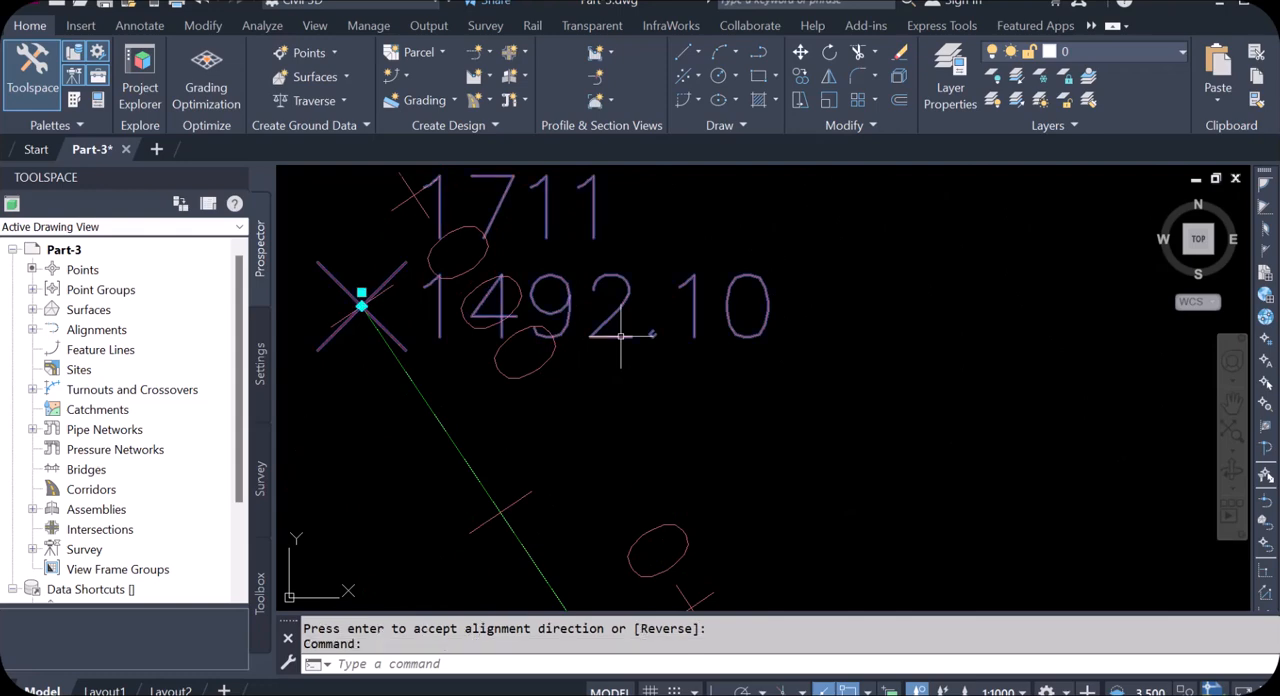
right_click(621, 340)
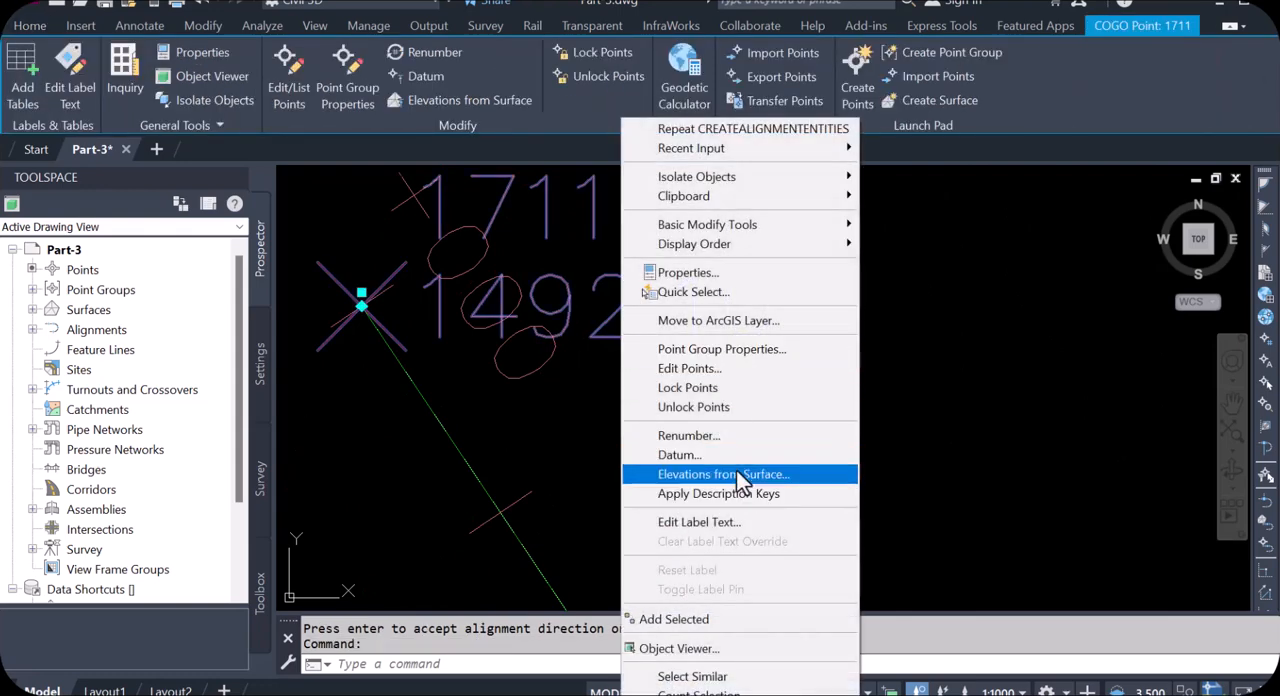
left_click(722, 348)
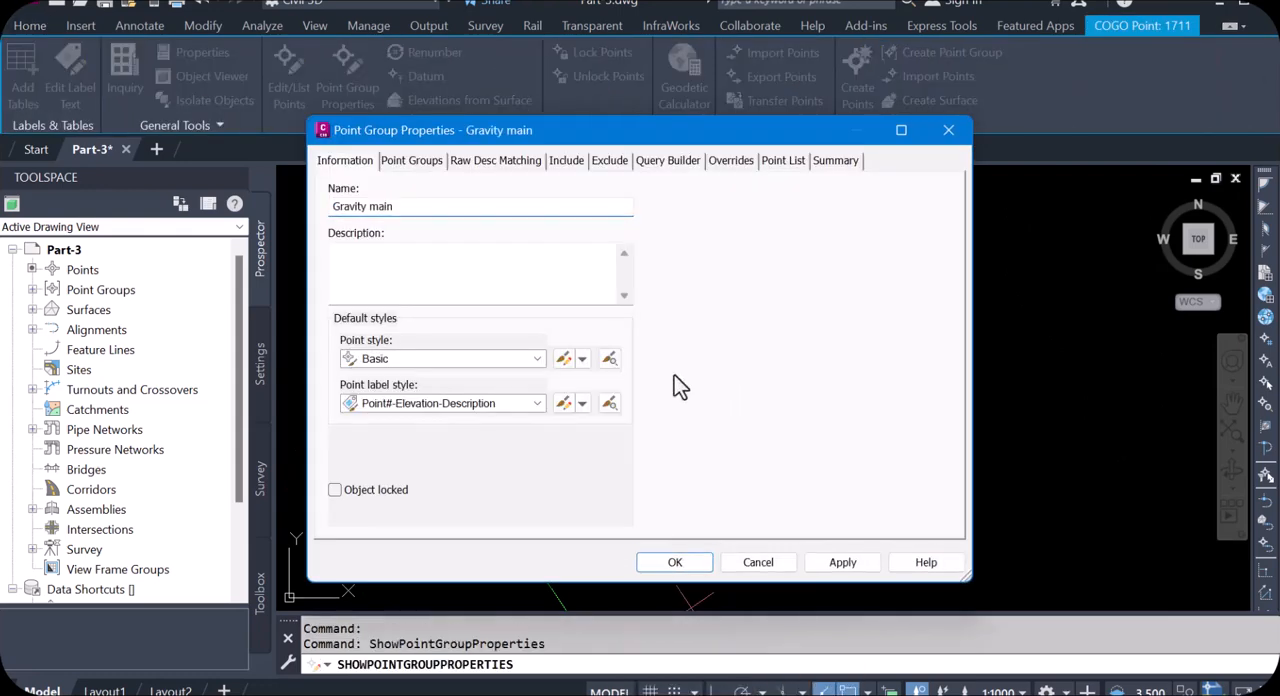
left_click(537, 358)
scroll(415, 387, "up", 1)
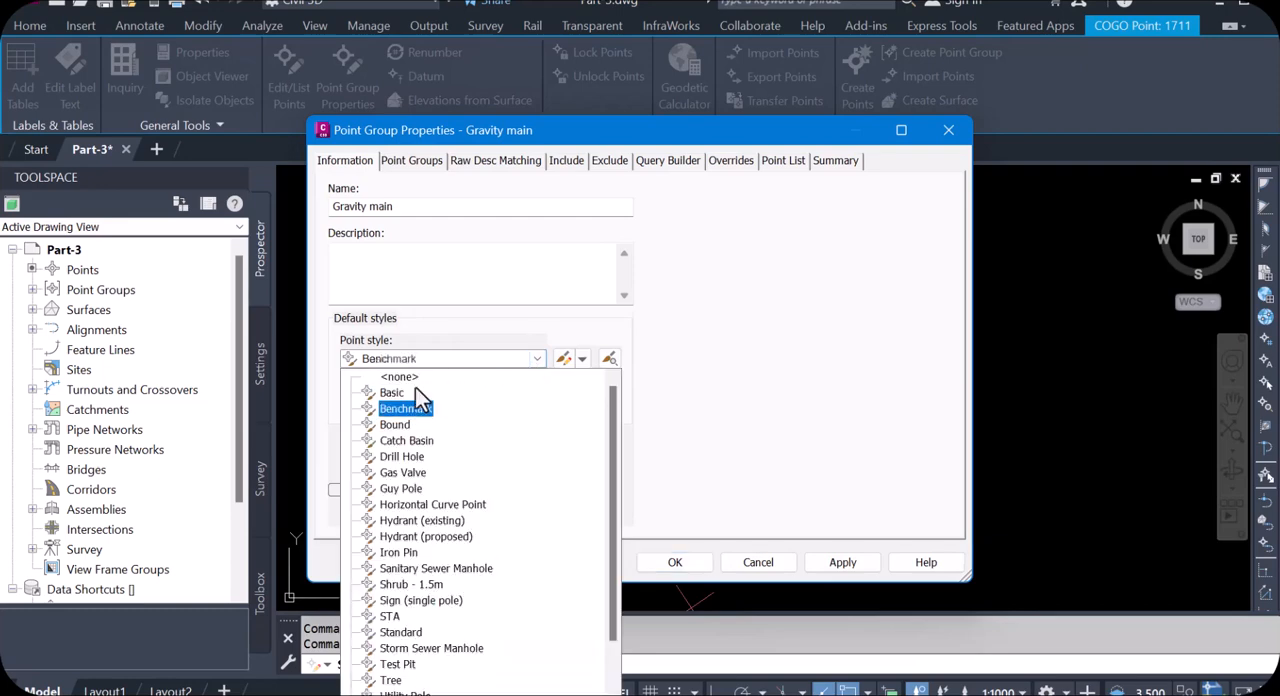
left_click(410, 380)
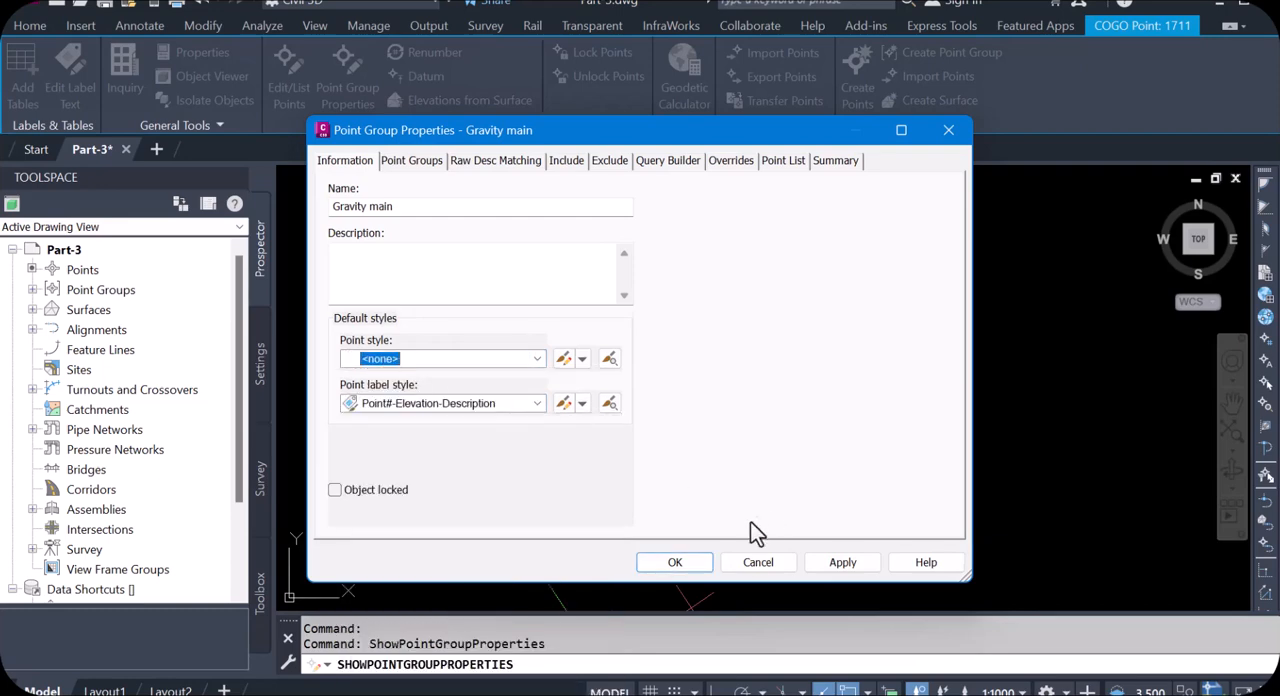
left_click(843, 562)
left_click(682, 563)
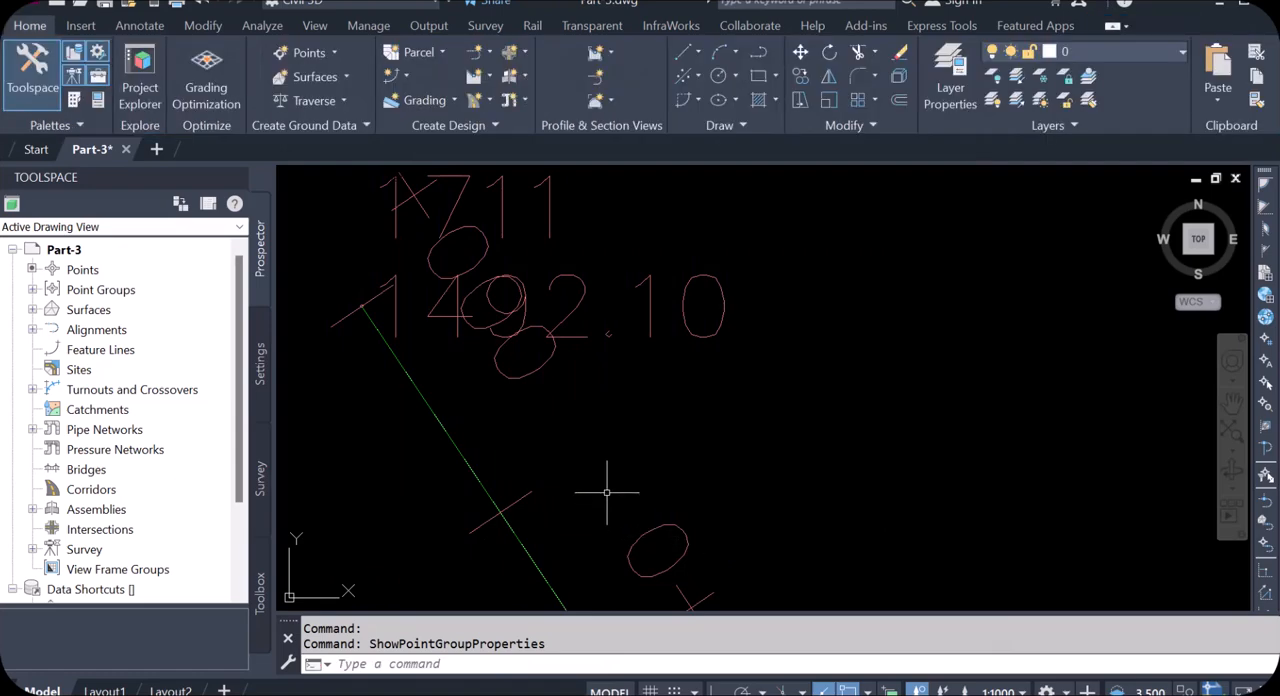
Step: Set the point label style of the Gravity main point group to <none> through point 1712
scroll(551, 355, "down", 9)
scroll(623, 449, "up", 6)
scroll(557, 371, "up", 2)
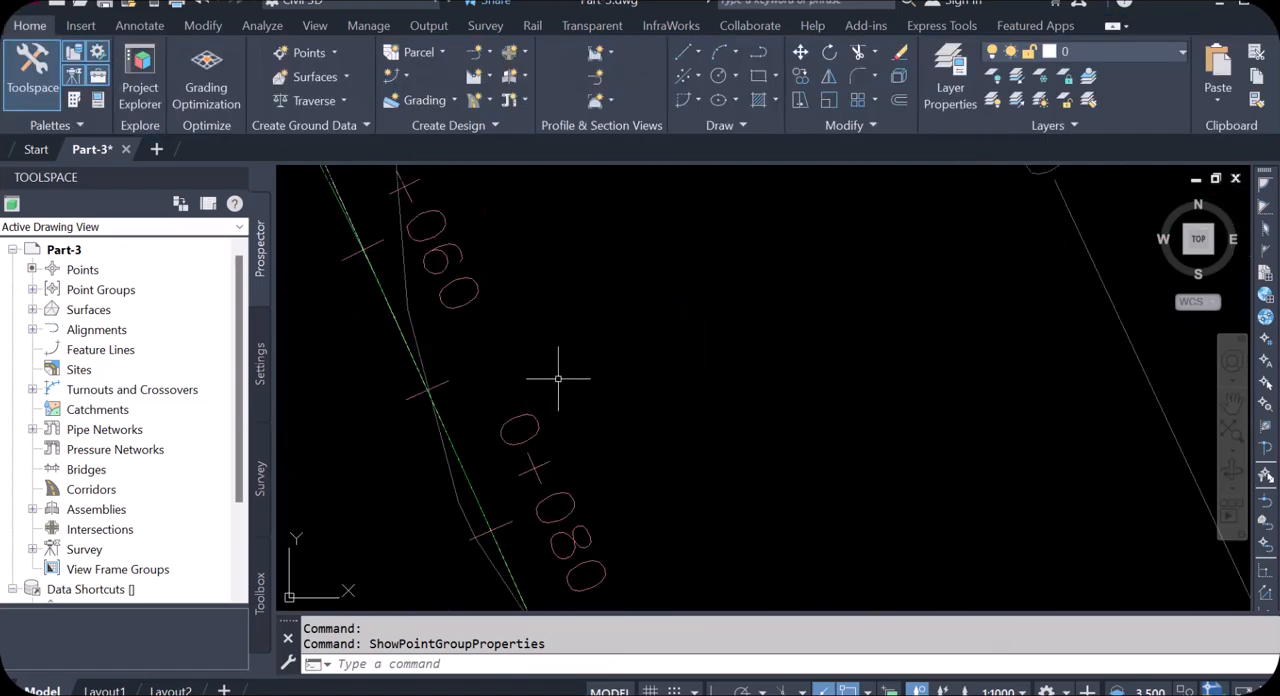
scroll(551, 337, "down", 3)
scroll(545, 287, "up", 4)
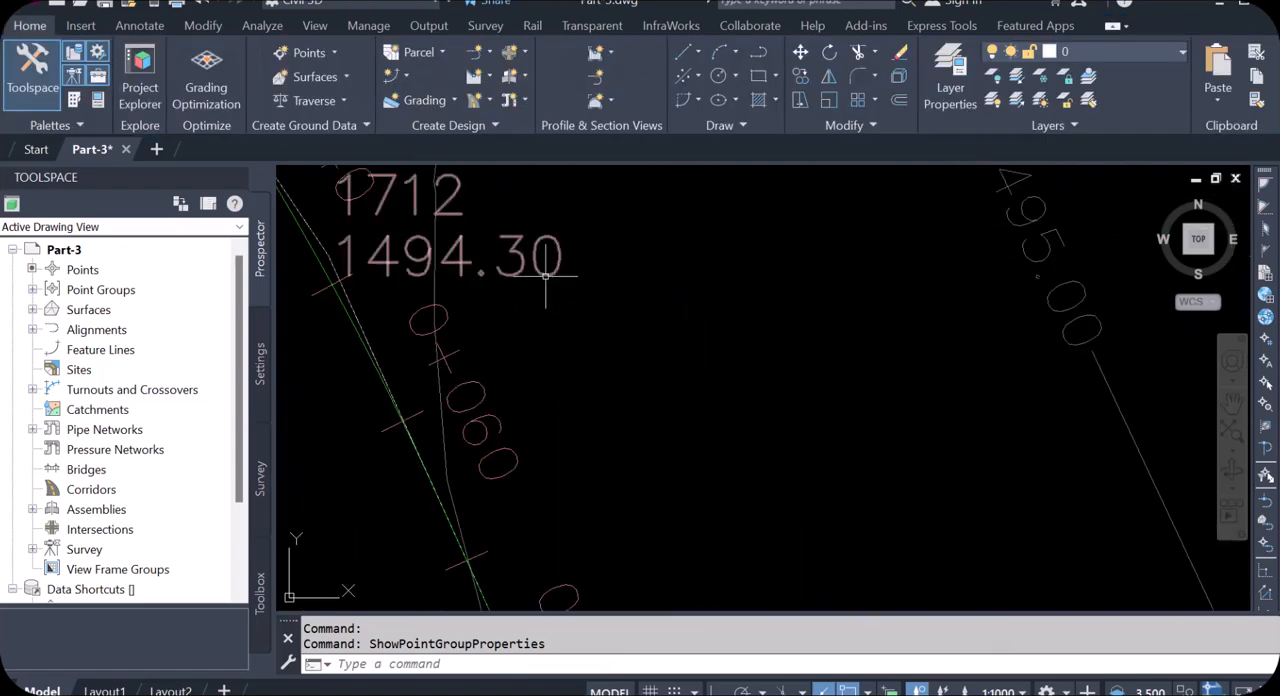
left_click(545, 282)
right_click(547, 282)
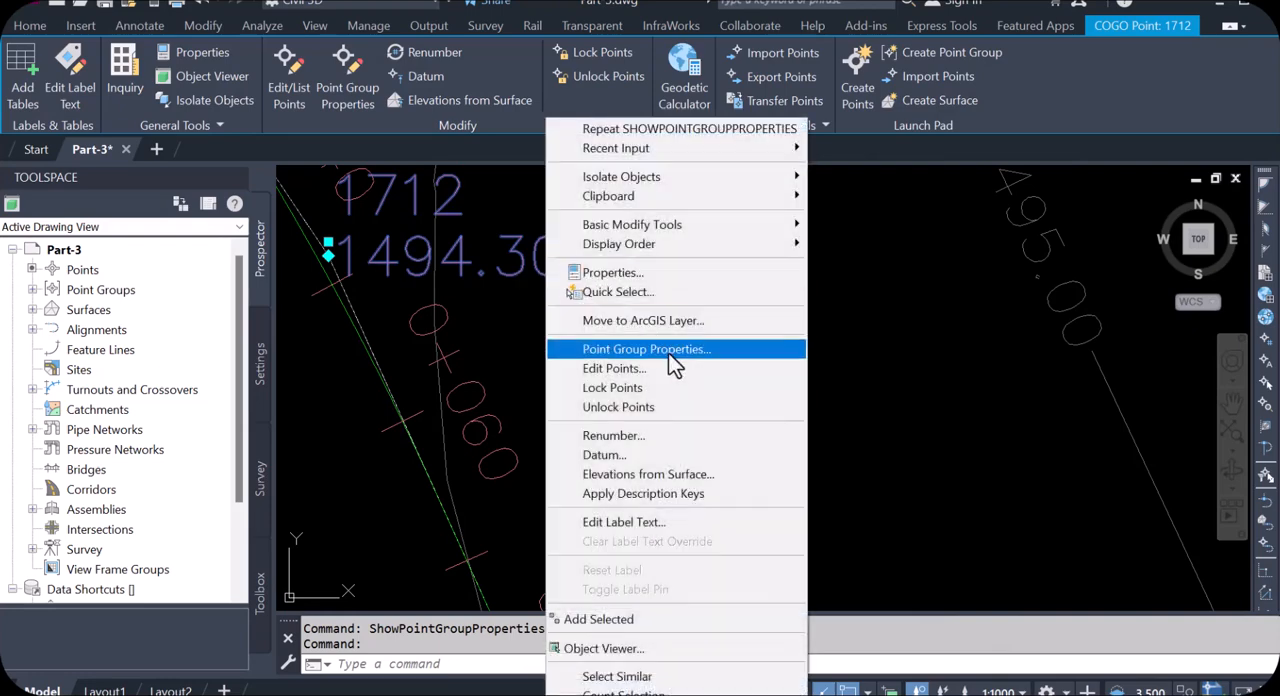
left_click(668, 352)
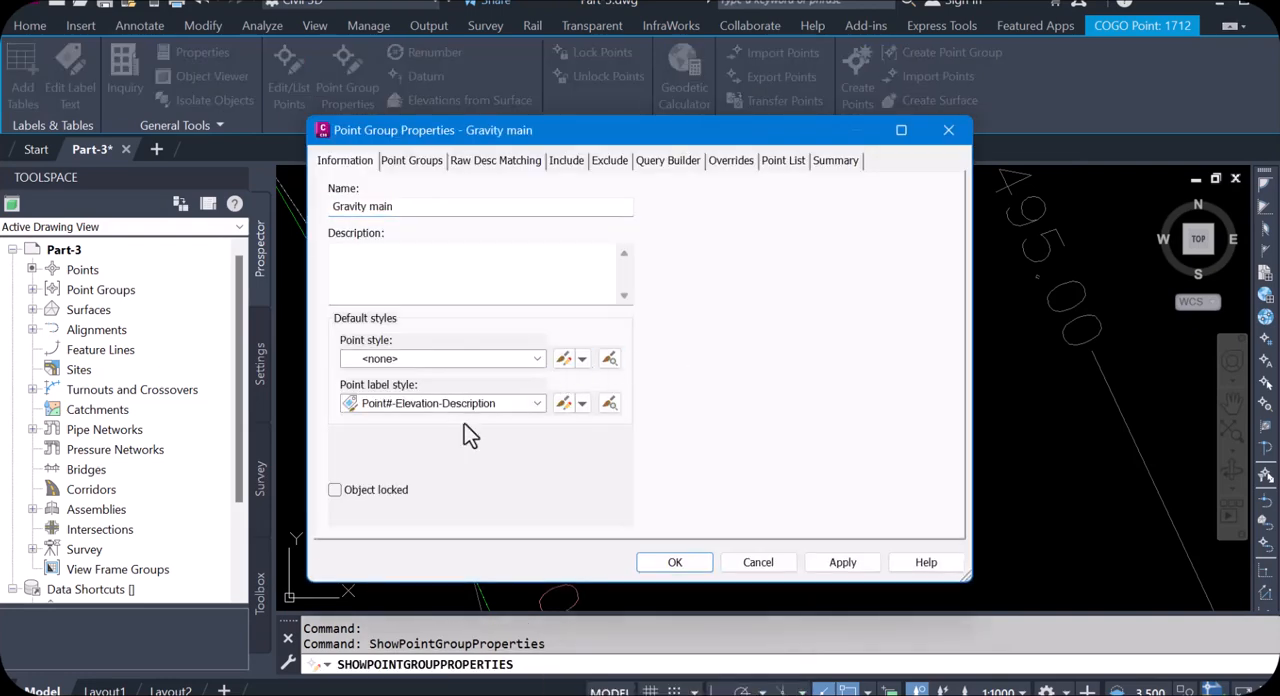
left_click(531, 401)
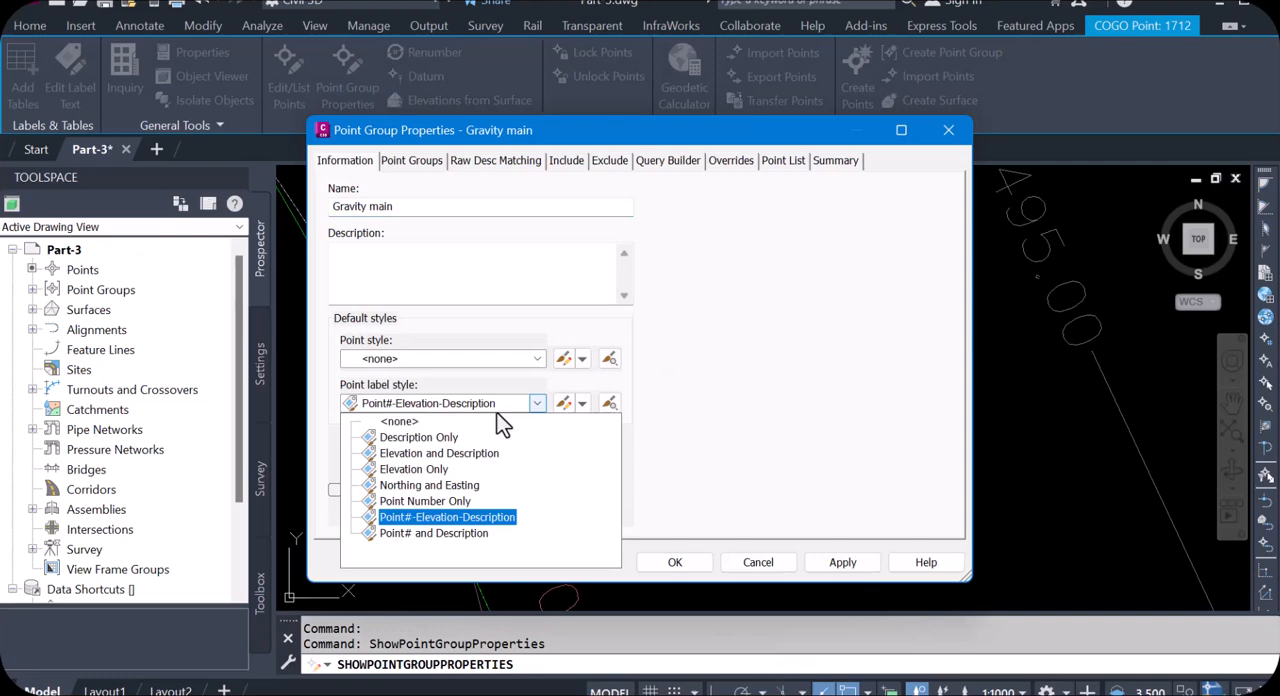
left_click(400, 416)
left_click(843, 563)
left_click(675, 562)
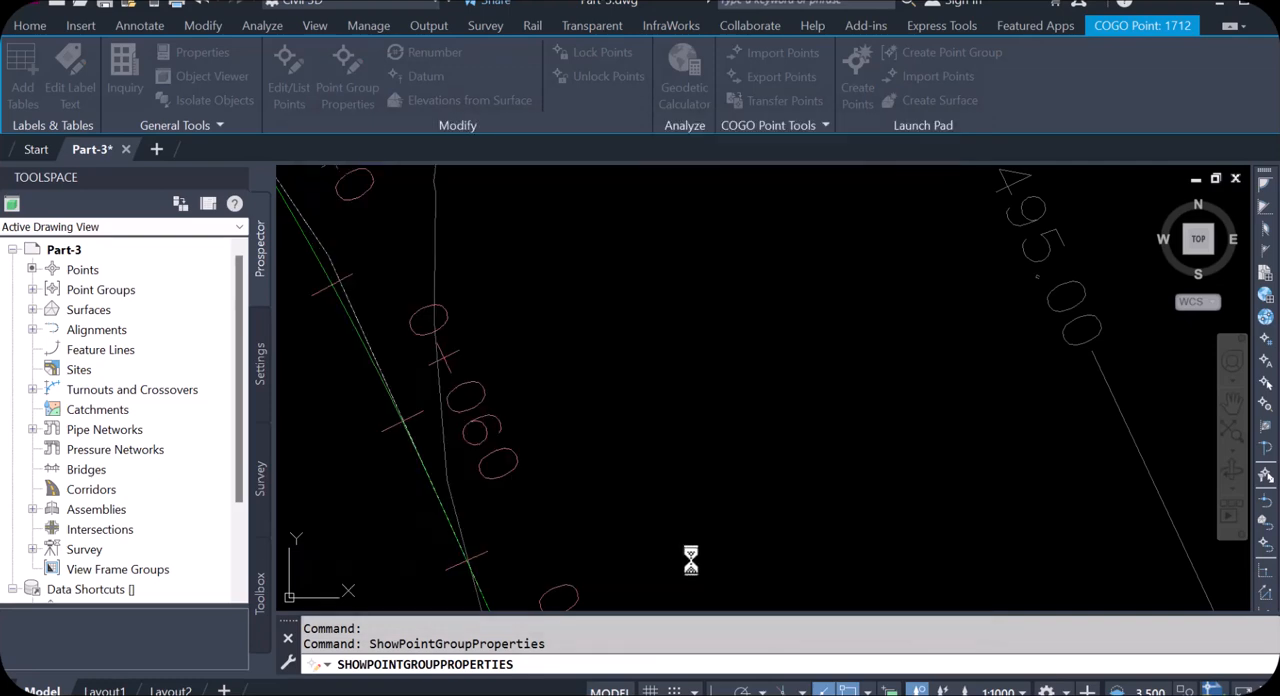
Step: Examine the station labels along the gravity main alignment as it descends across the contours
scroll(602, 361, "down", 5)
scroll(604, 364, "down", 8)
scroll(706, 510, "up", 5)
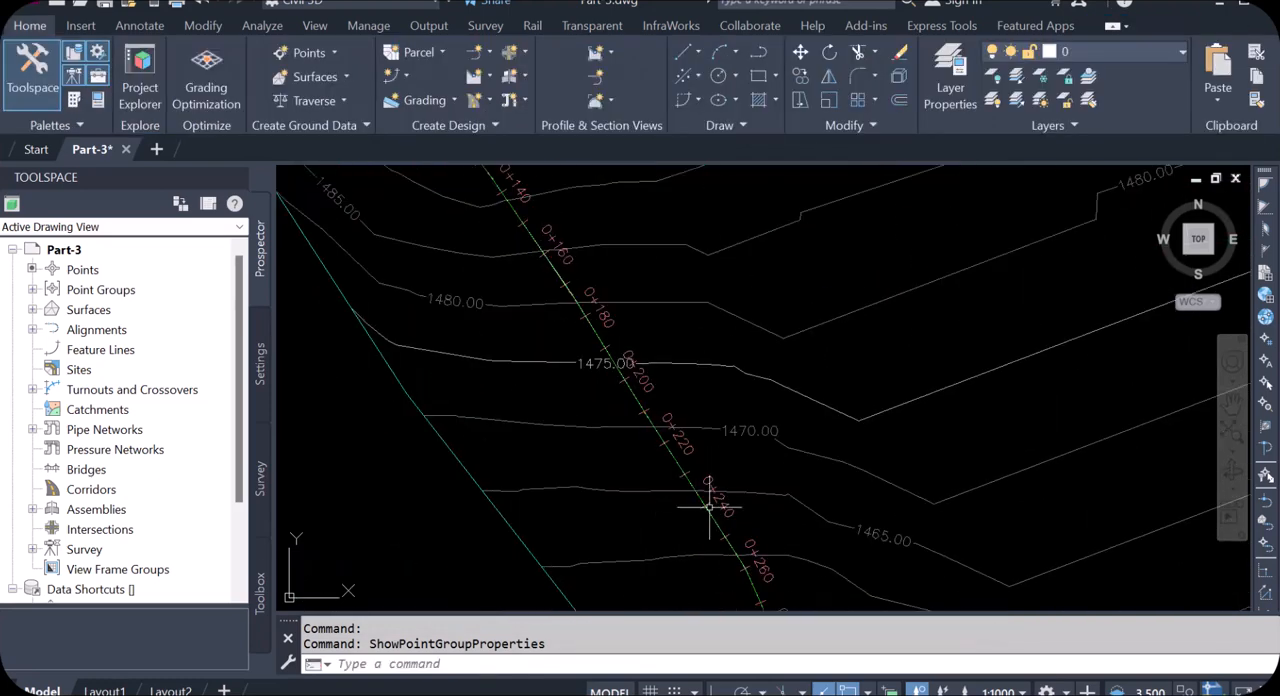
scroll(706, 510, "up", 5)
Step: Inspect the station label spacing and orientation along the gravity main, from its upper reach to the bend near the site's southern boundary
scroll(610, 381, "down", 10)
scroll(581, 381, "up", 2)
scroll(709, 514, "up", 3)
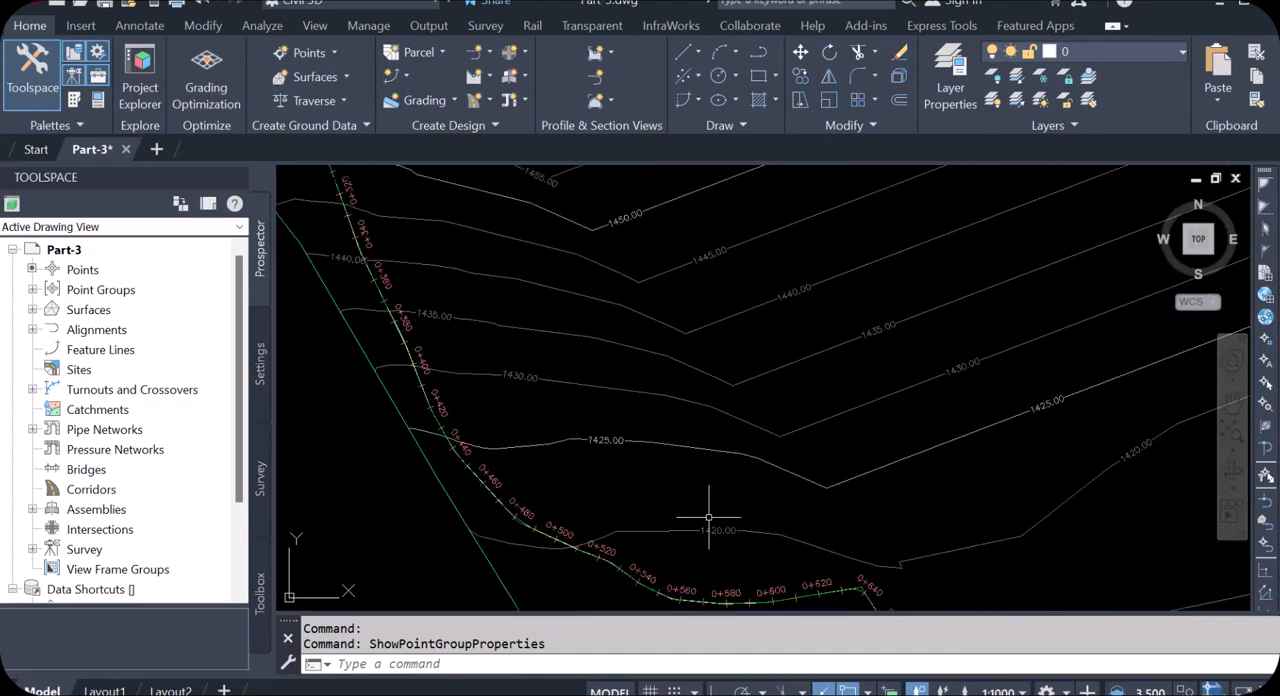
scroll(486, 463, "up", 5)
scroll(710, 460, "down", 4)
scroll(727, 463, "up", 5)
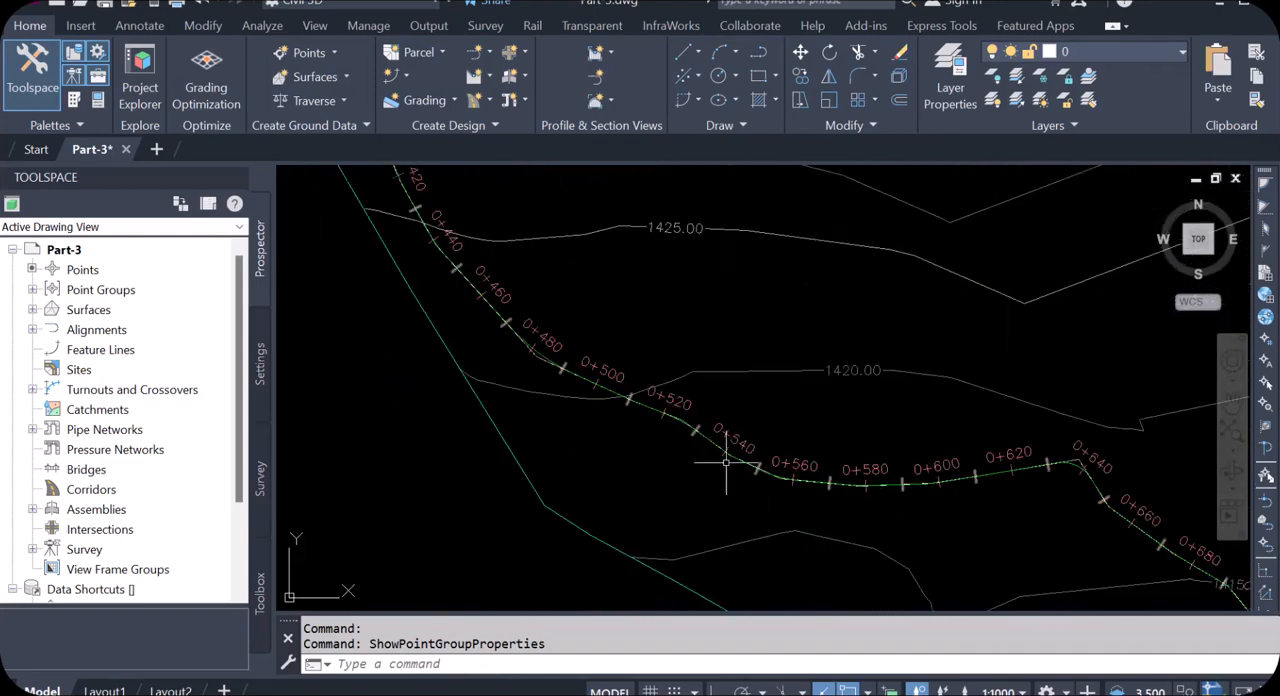
scroll(740, 361, "down", 1)
scroll(720, 400, "down", 3)
scroll(545, 450, "down", 6)
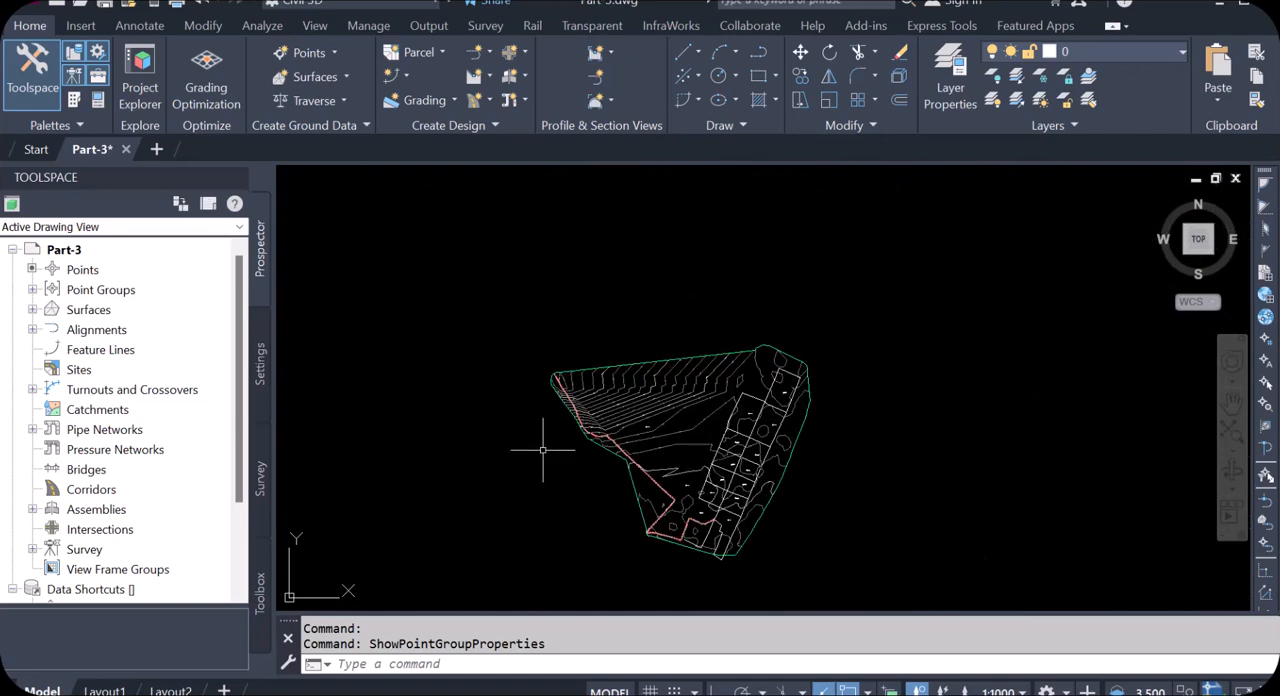
scroll(840, 466, "down", 2)
scroll(591, 517, "up", 8)
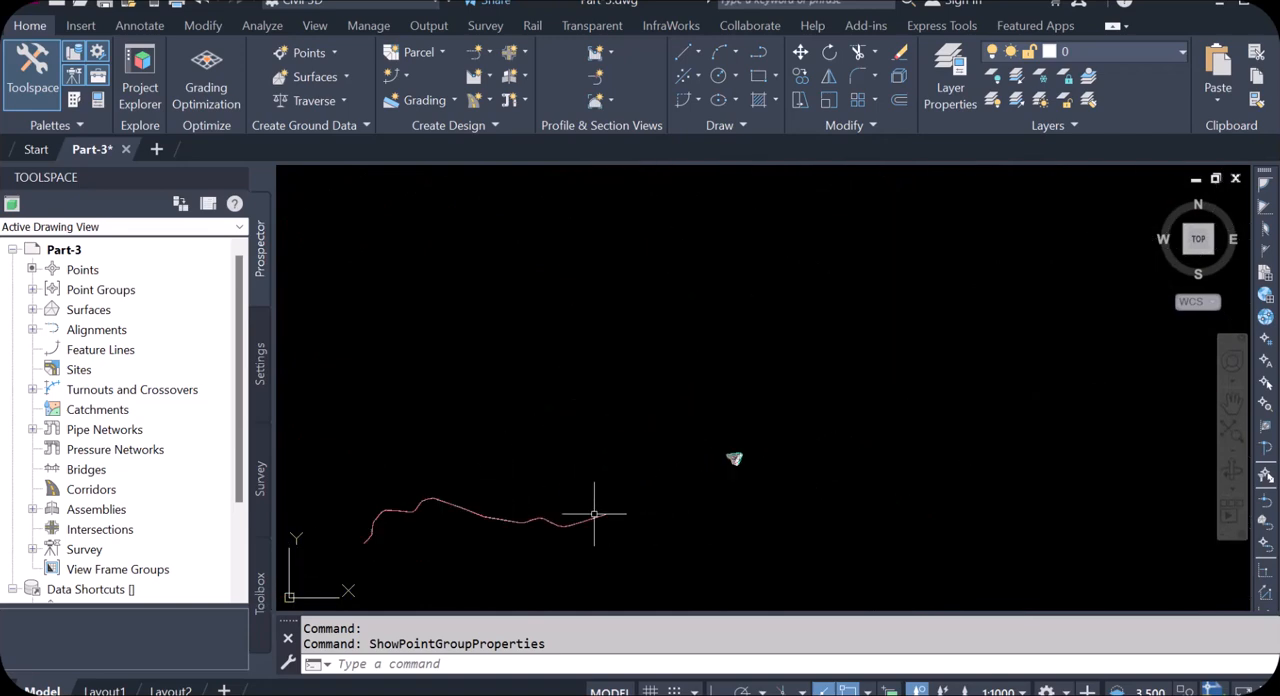
scroll(830, 460, "up", 7)
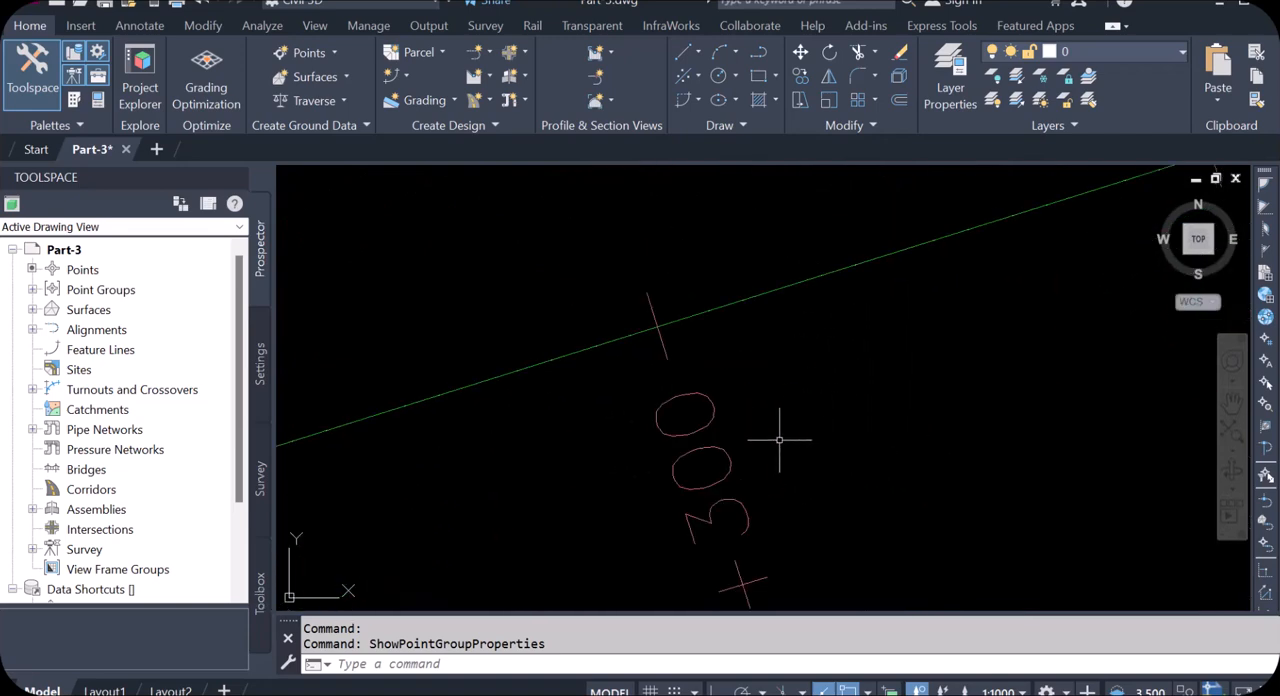
scroll(509, 403, "down", 5)
scroll(589, 449, "down", 5)
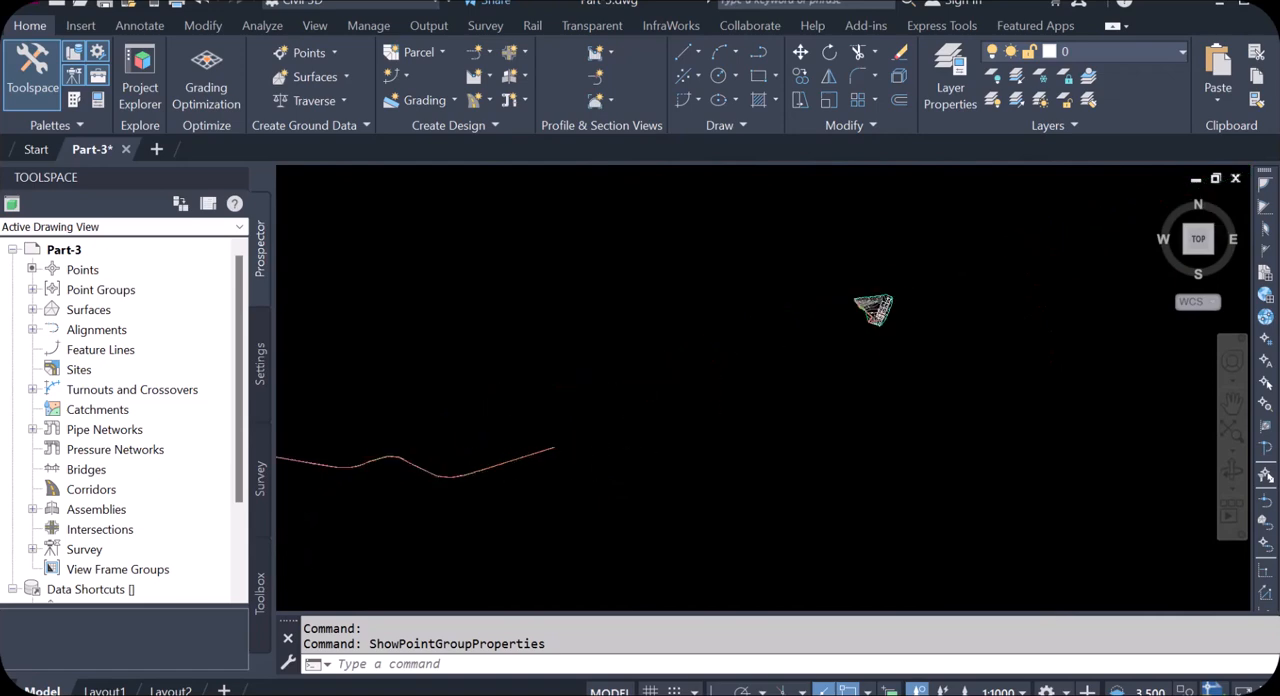
scroll(740, 295, "up", 5)
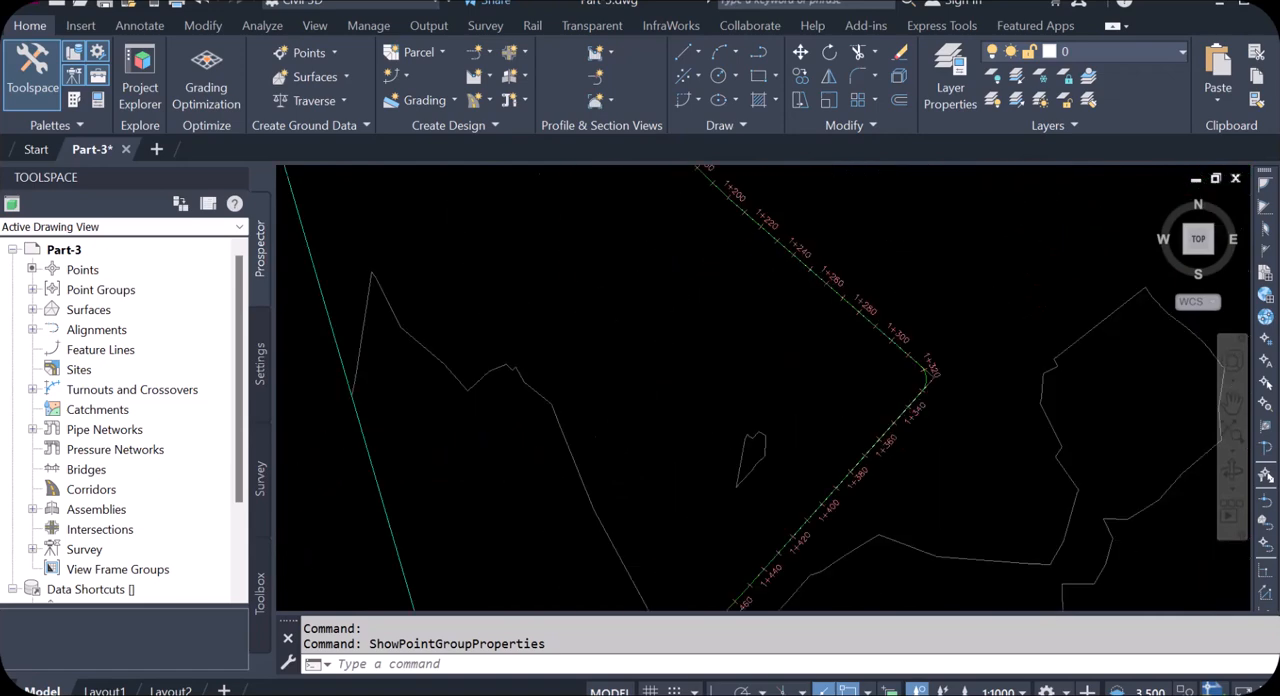
Step: Remove the major station, minor station and profile geometry point labels from the gravity main alignment's label list
scroll(785, 308, "up", 3)
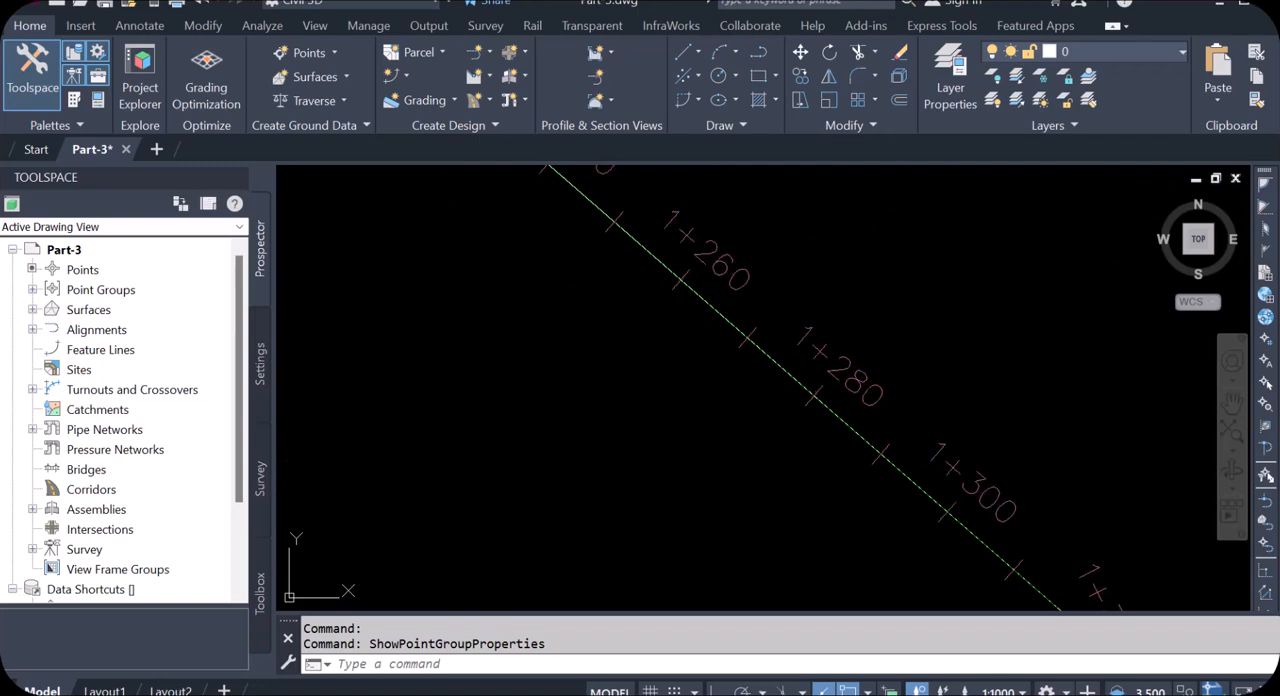
left_click(740, 280)
right_click(742, 264)
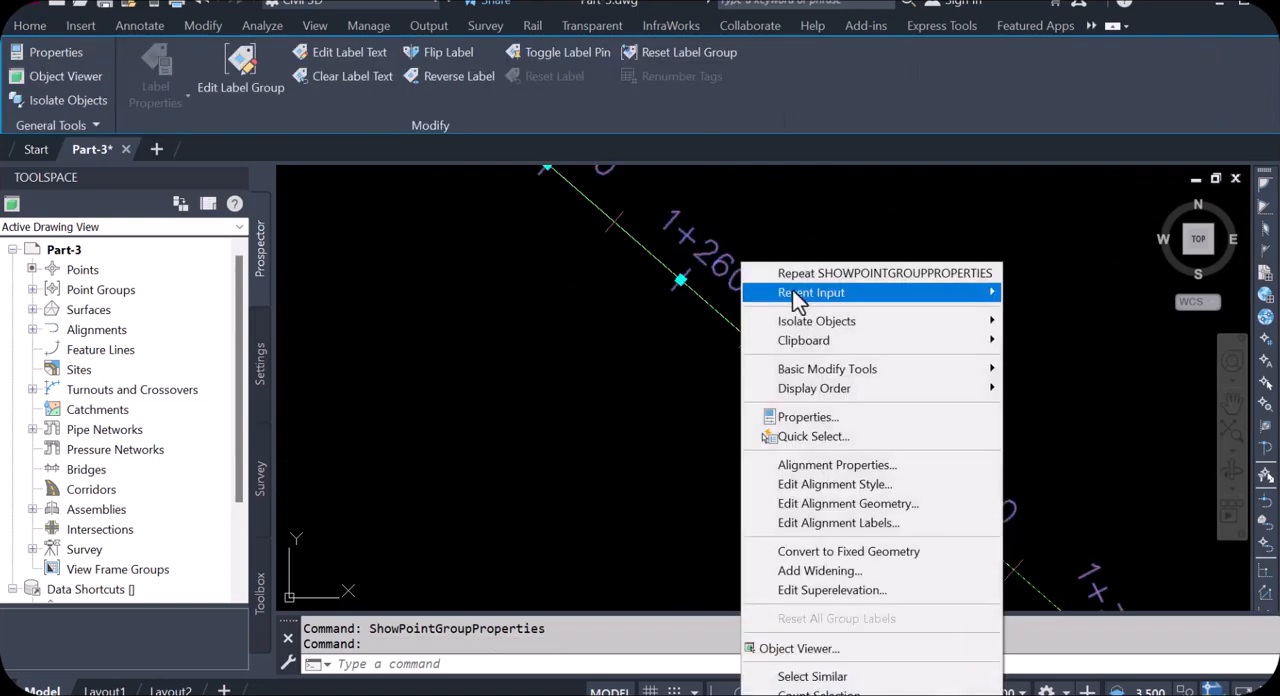
left_click(848, 521)
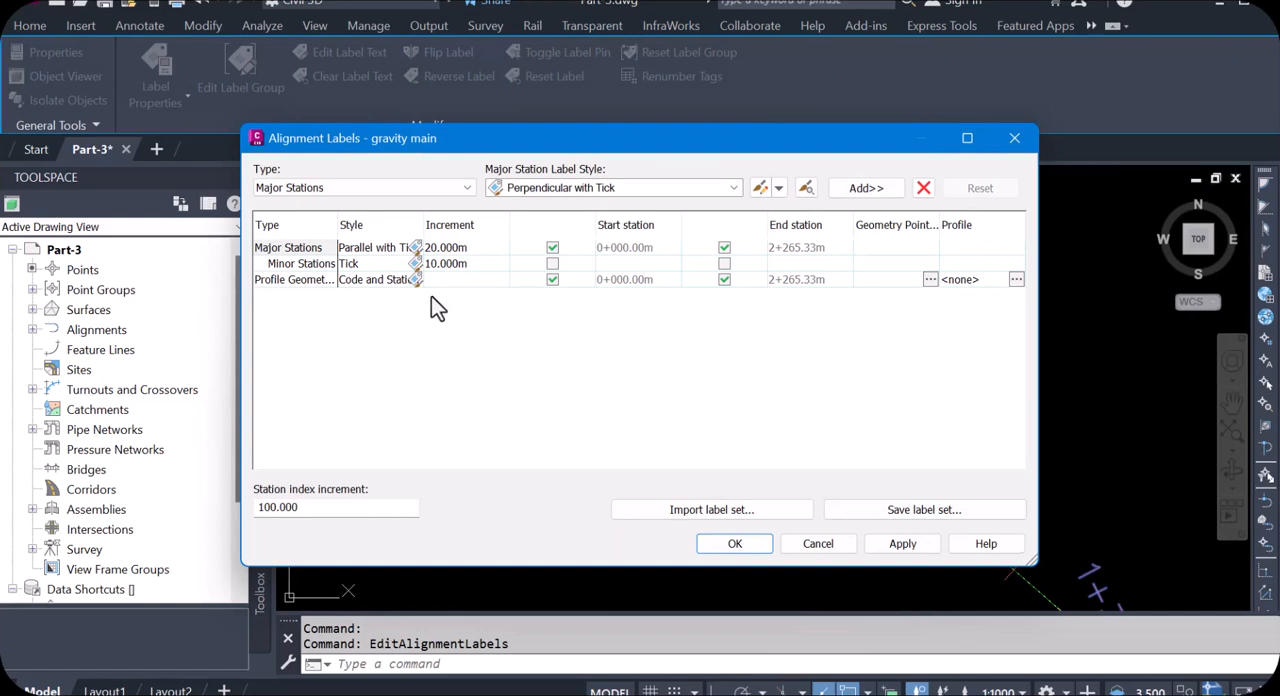
left_click(296, 251)
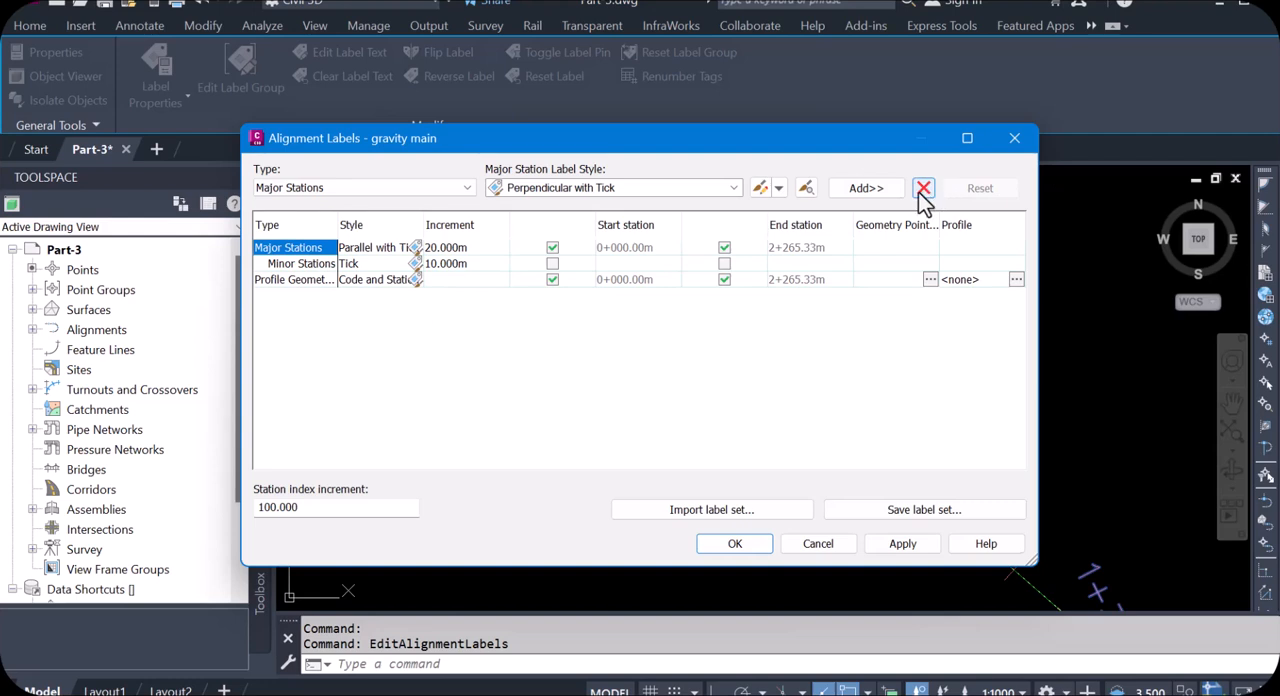
left_click(923, 189)
left_click(297, 252)
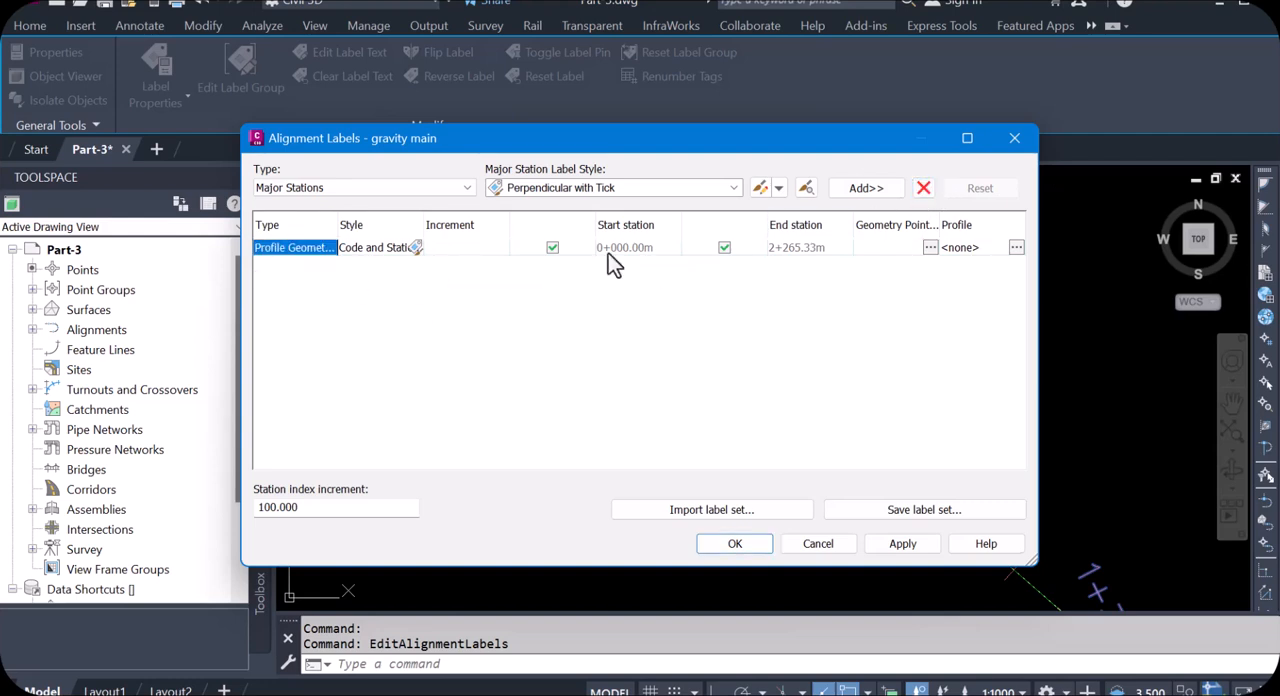
left_click(923, 188)
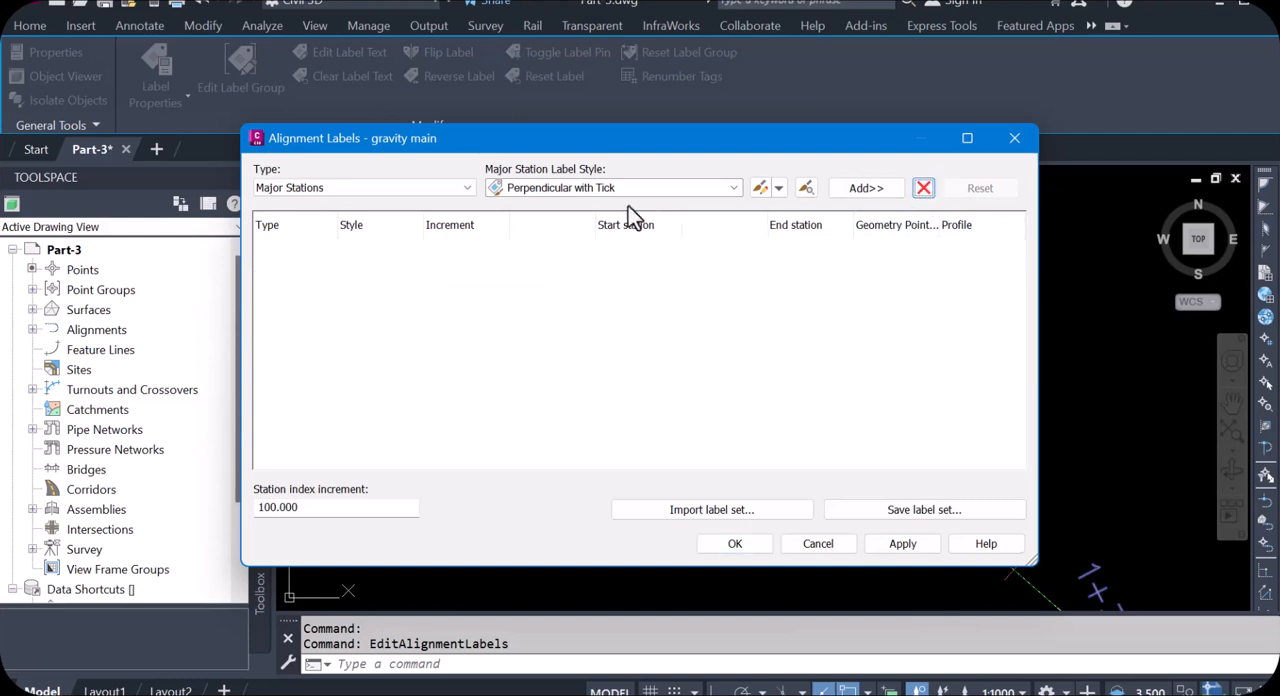
Step: Add Perpendicular with Tick major station labels to the gravity main alignment and set their increment to 50 m
left_click(732, 188)
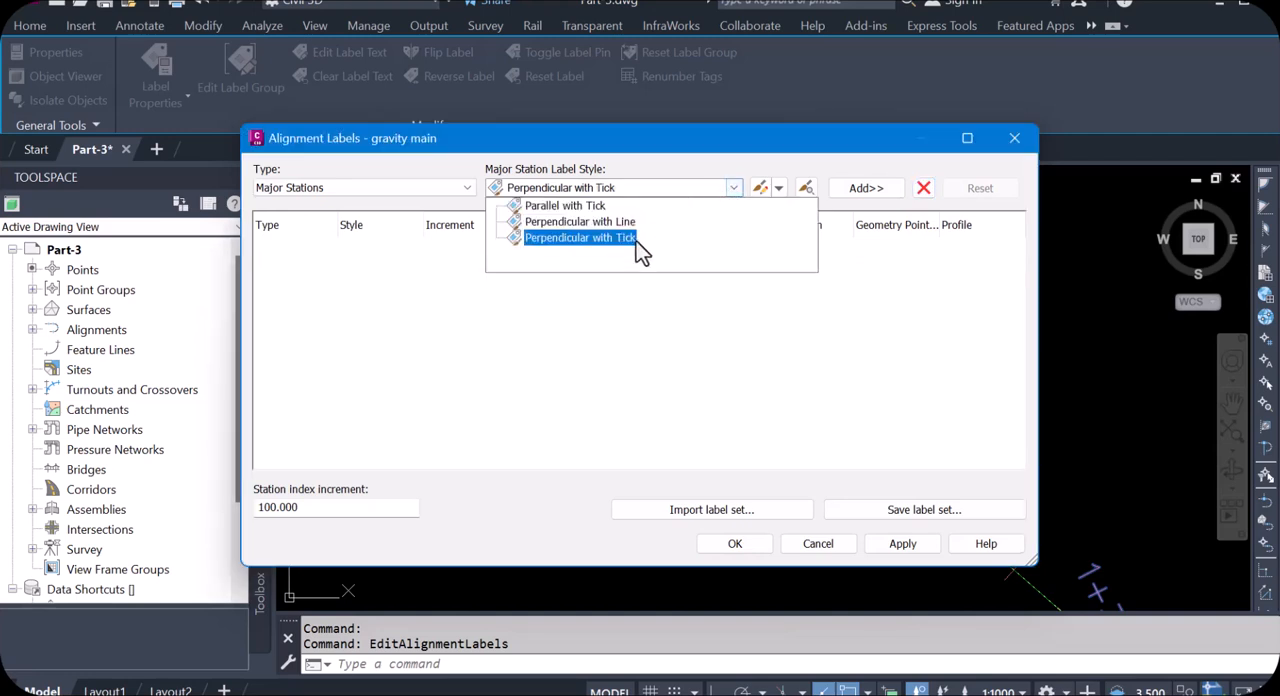
left_click(566, 238)
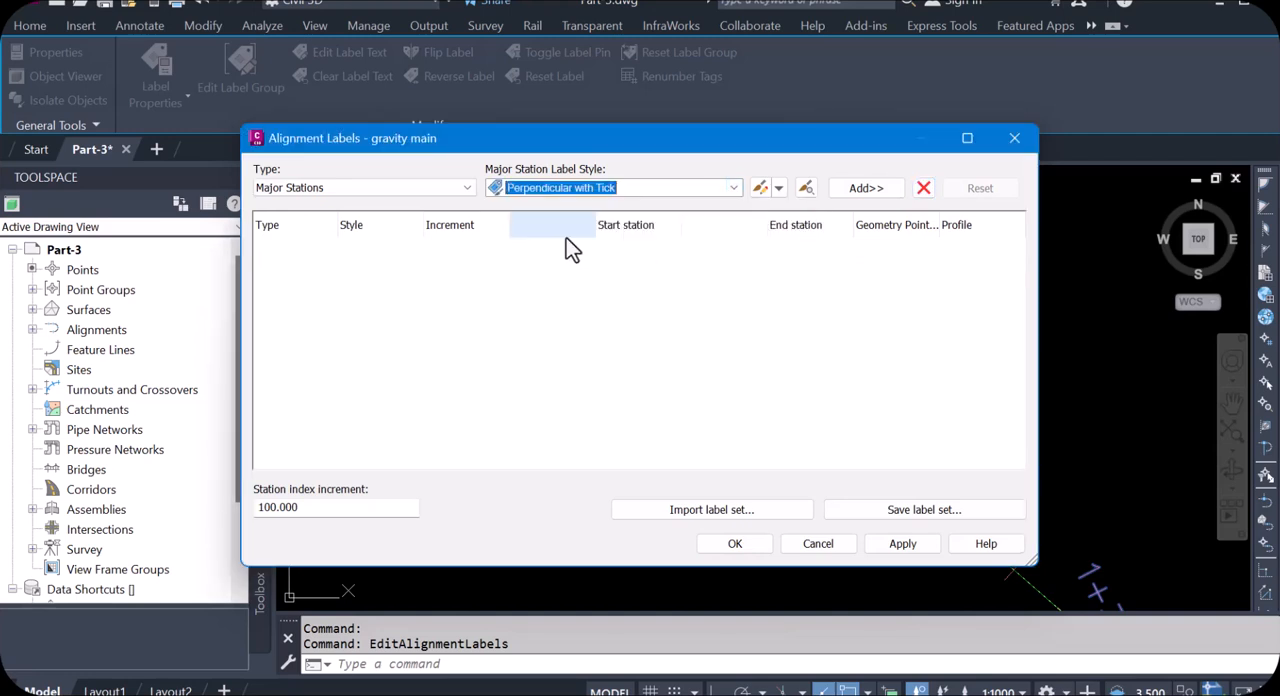
left_click(866, 189)
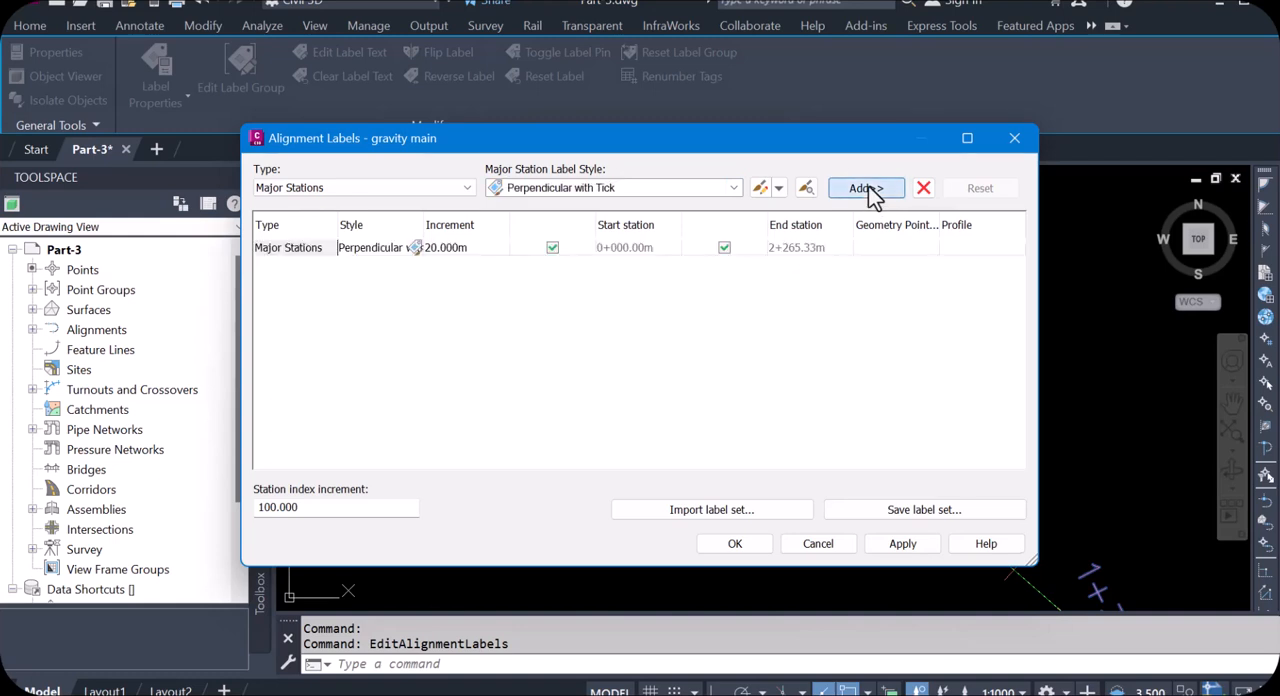
left_click(467, 189)
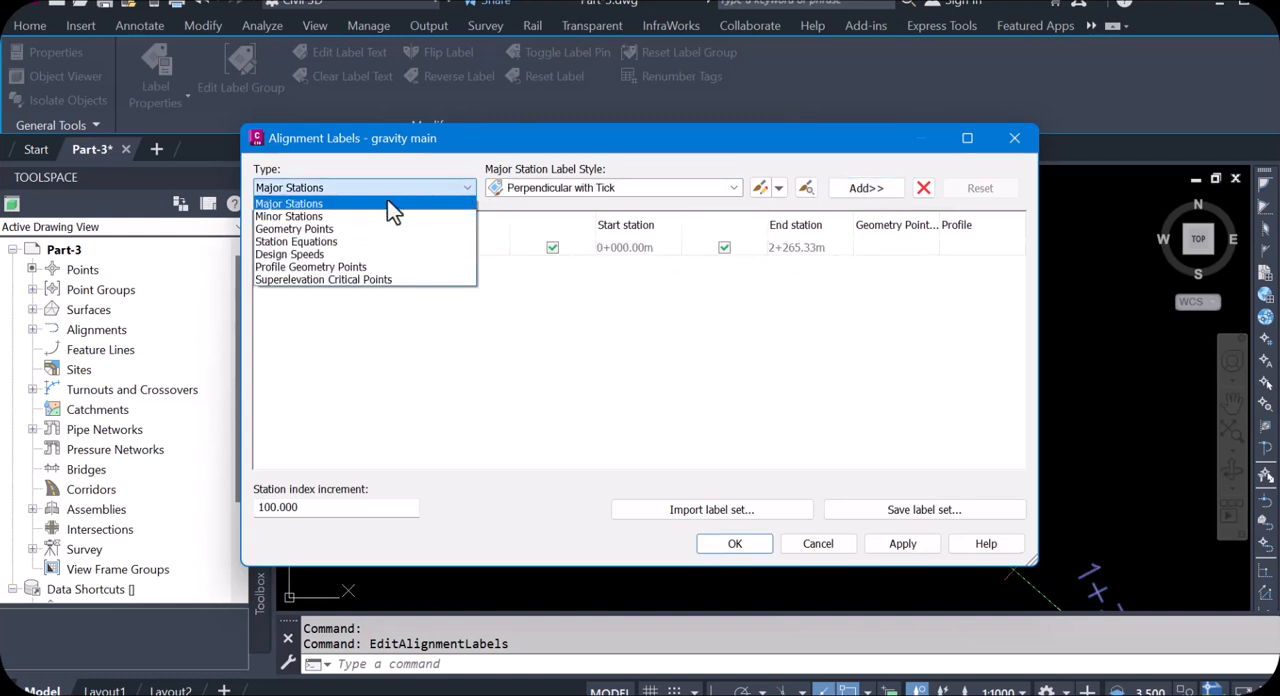
left_click(302, 216)
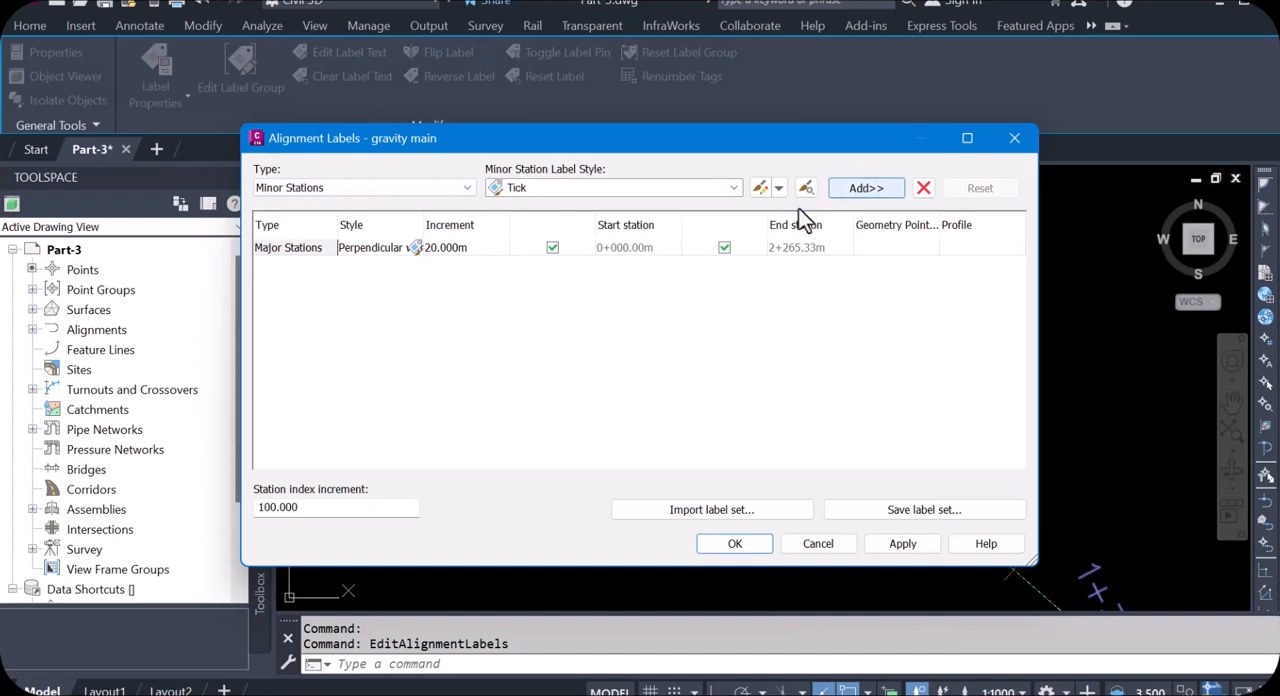
left_click(473, 250)
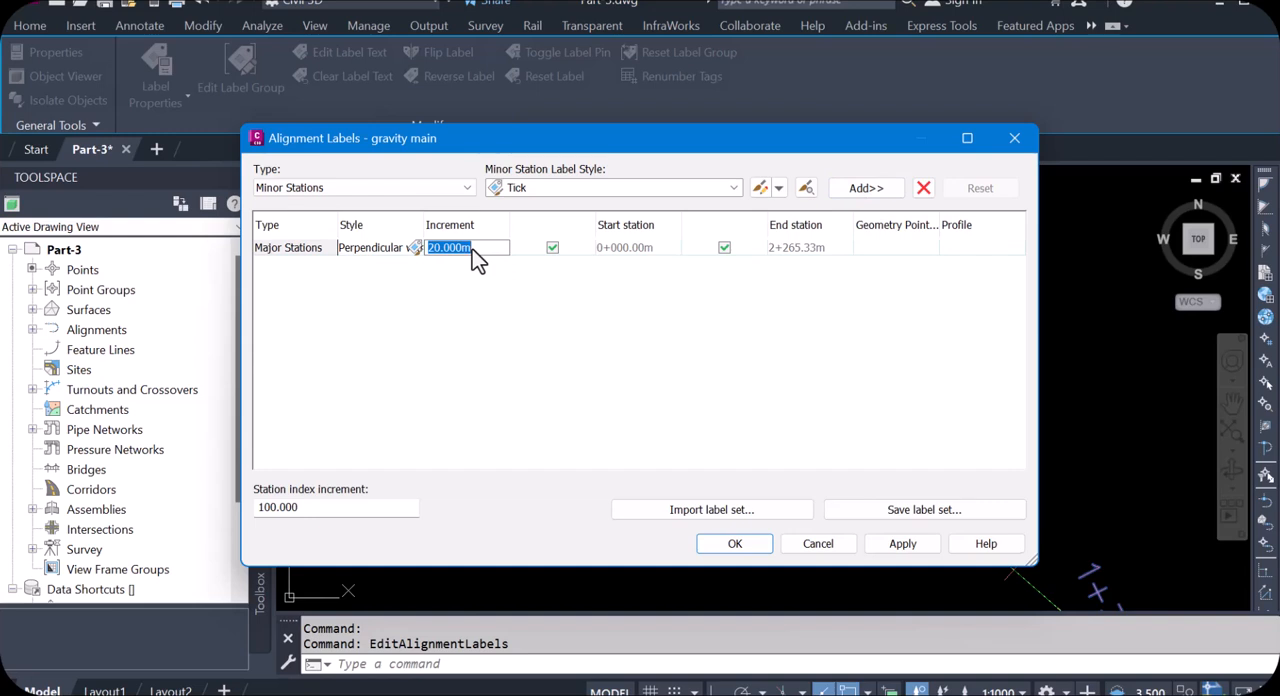
type("50")
Step: Add minor station labels in the Tick style to the gravity main alignment and apply the label changes
left_click(690, 196)
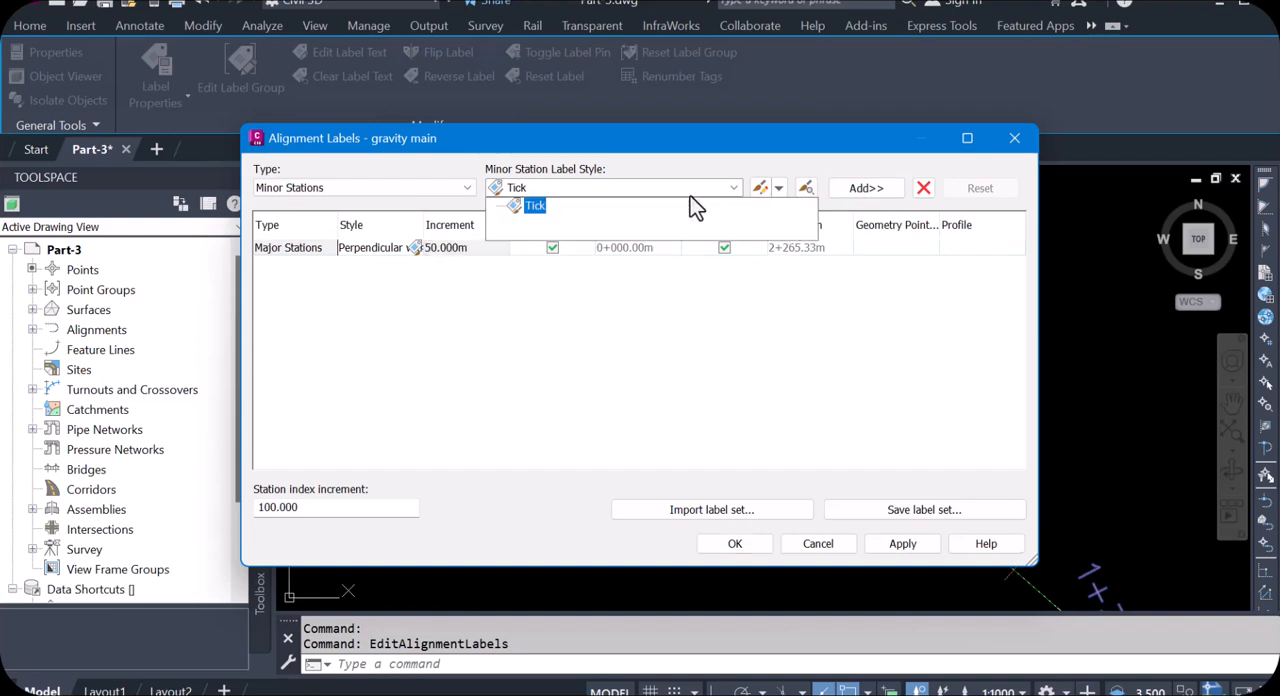
left_click(705, 194)
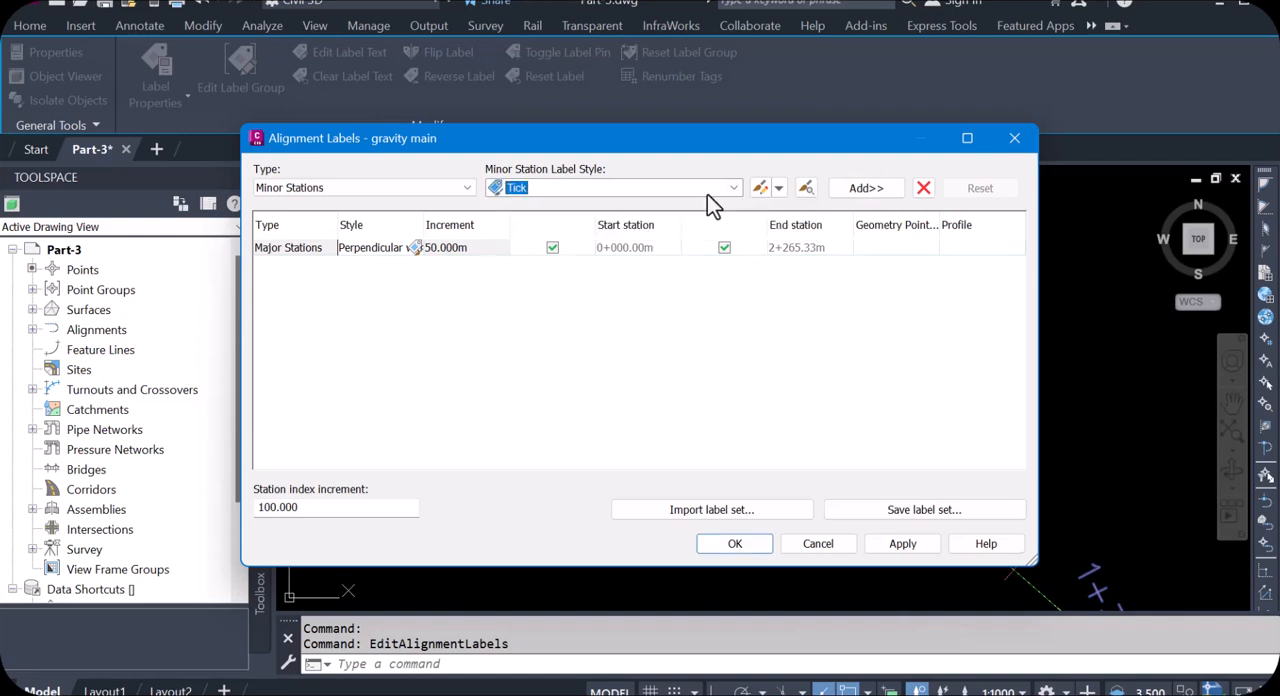
left_click(858, 196)
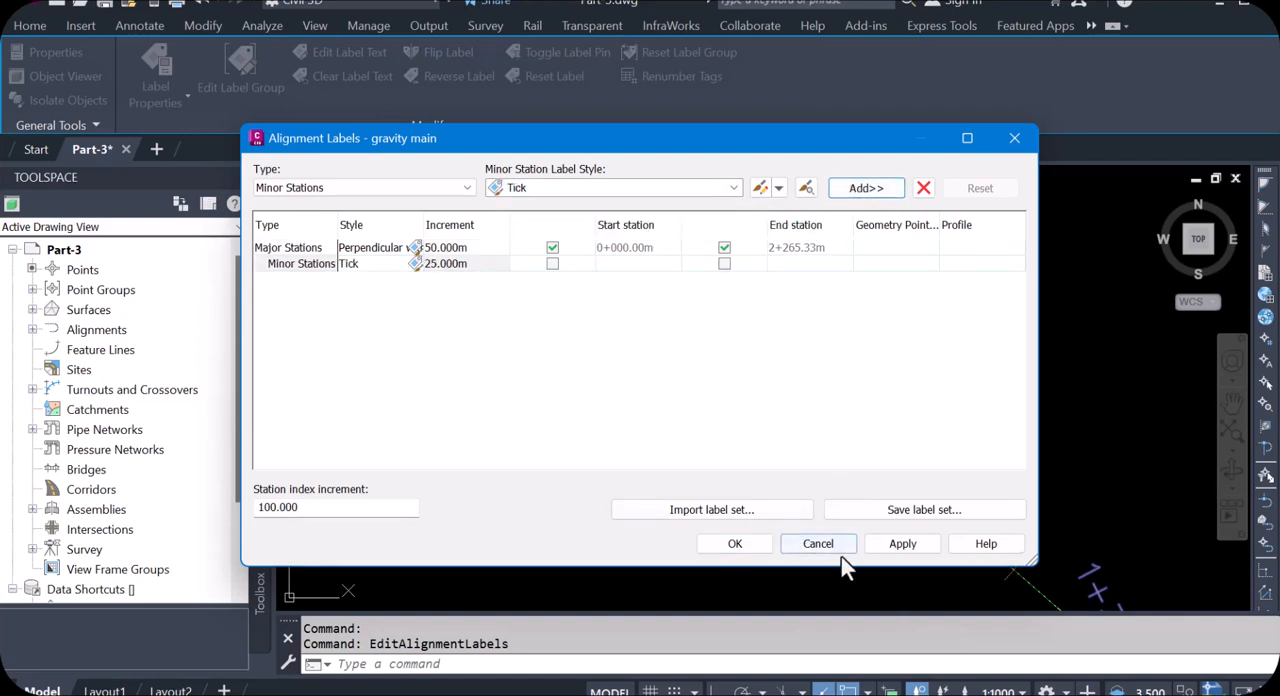
left_click(902, 545)
left_click(740, 545)
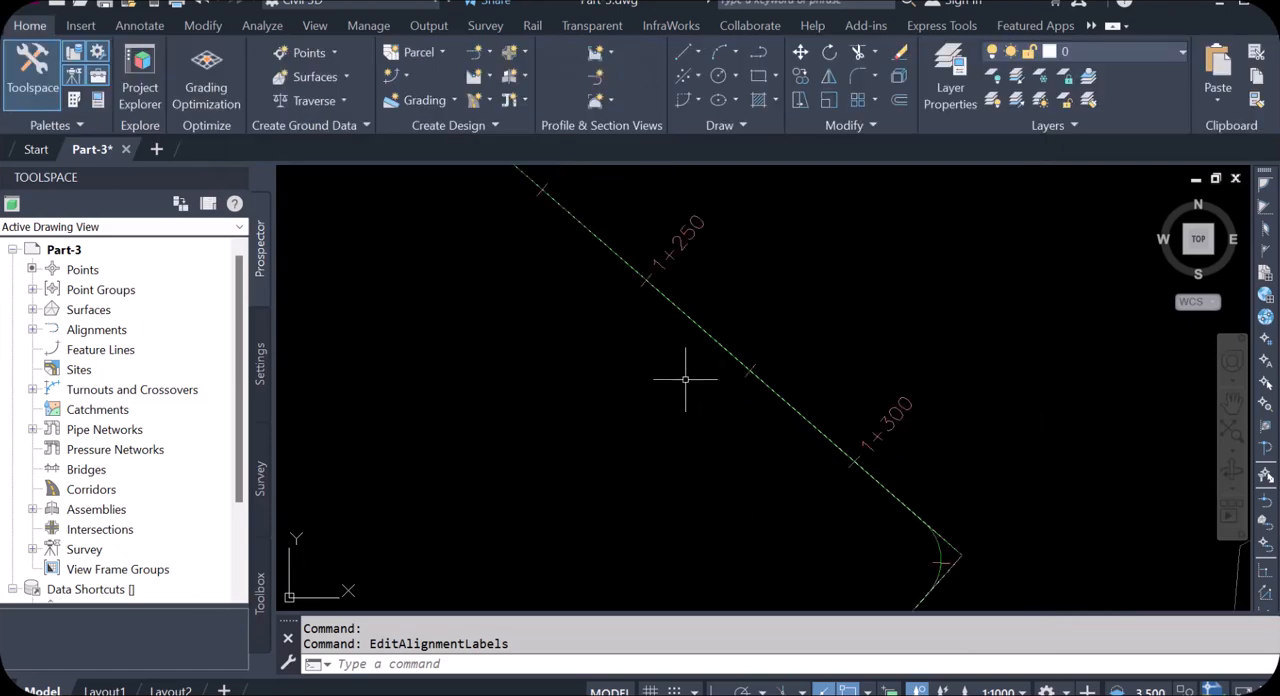
Step: Check the perpendicular station labels along the gravity main alignment to its end at the distribution network
scroll(600, 378, "down", 3)
scroll(512, 290, "up", 2)
scroll(513, 292, "up", 1)
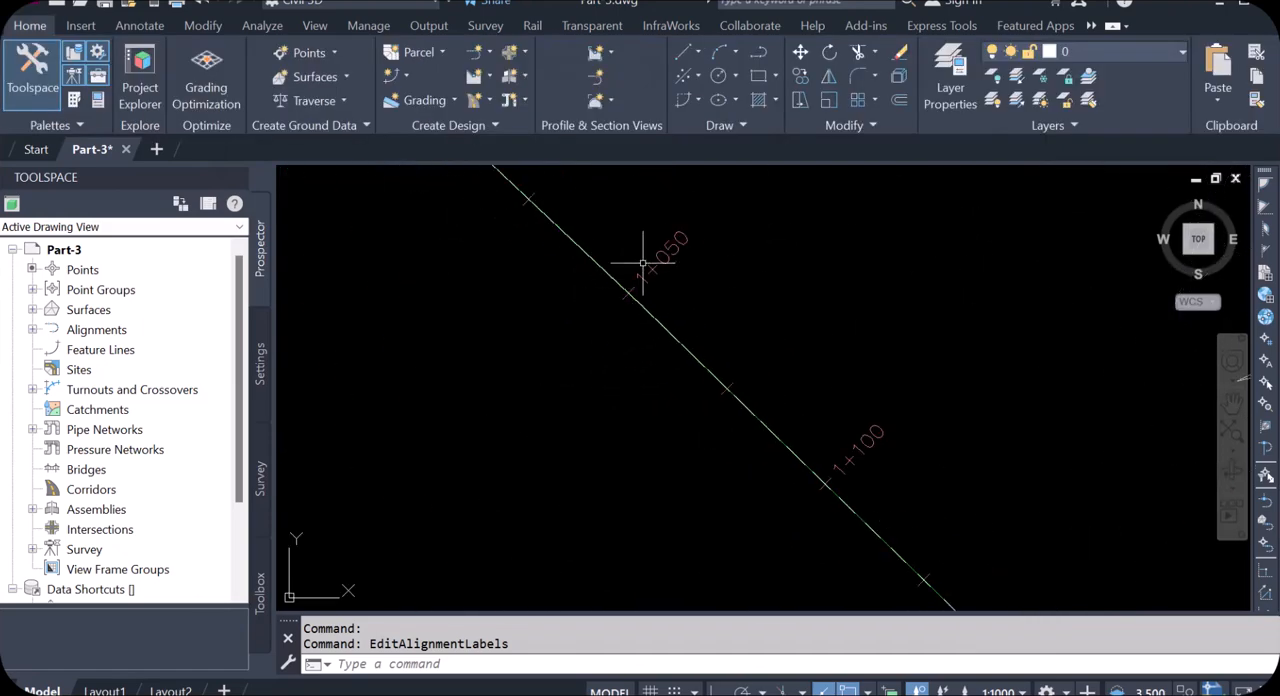
scroll(786, 363, "down", 6)
scroll(829, 480, "up", 2)
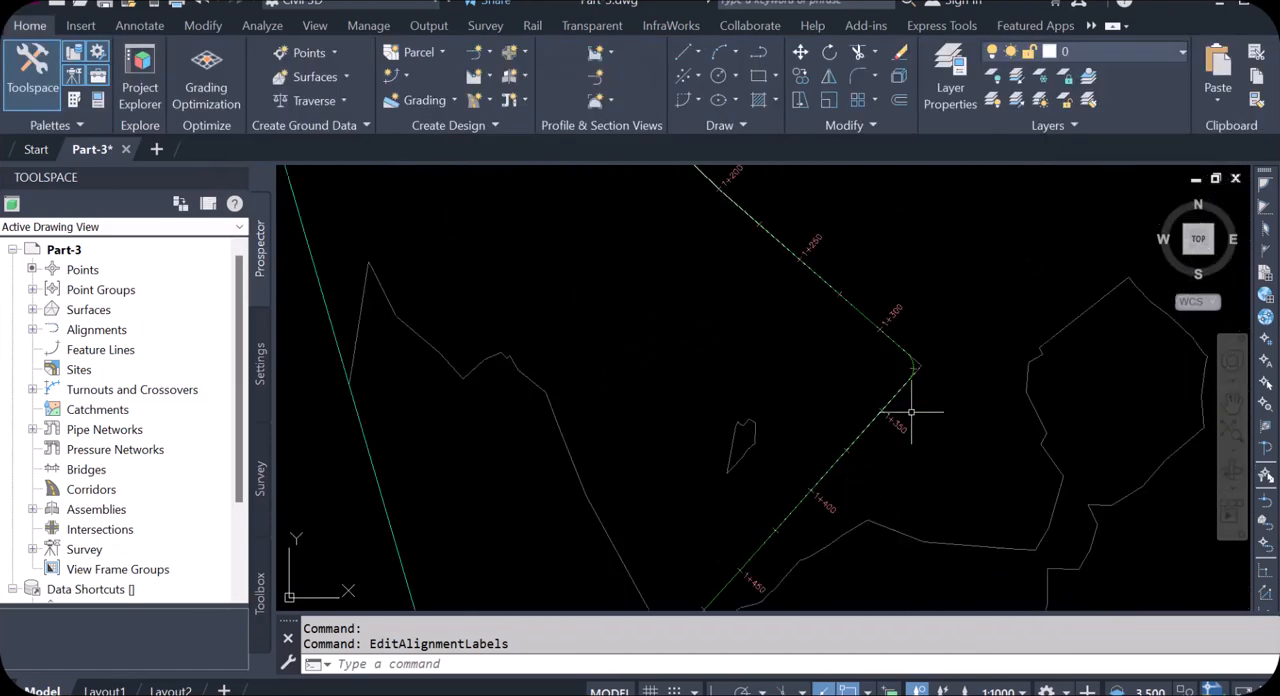
scroll(911, 411, "down", 5)
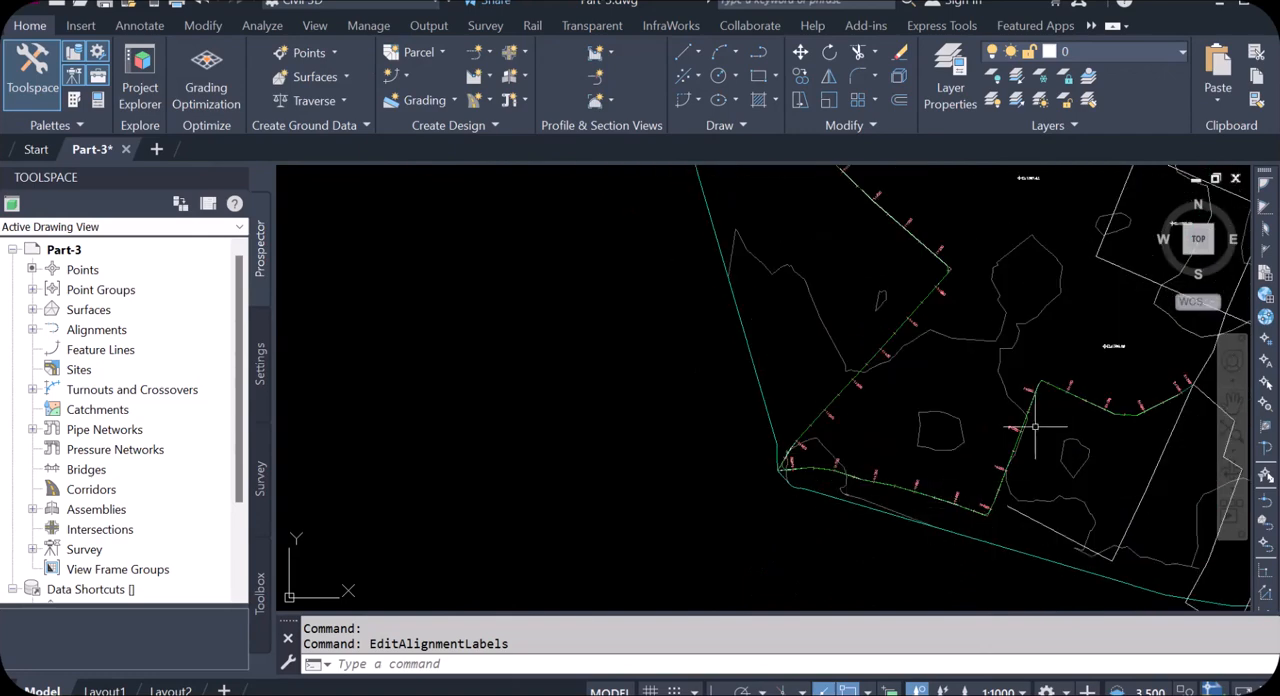
scroll(1100, 392, "up", 2)
scroll(740, 457, "down", 3)
scroll(930, 450, "up", 2)
scroll(757, 445, "up", 1)
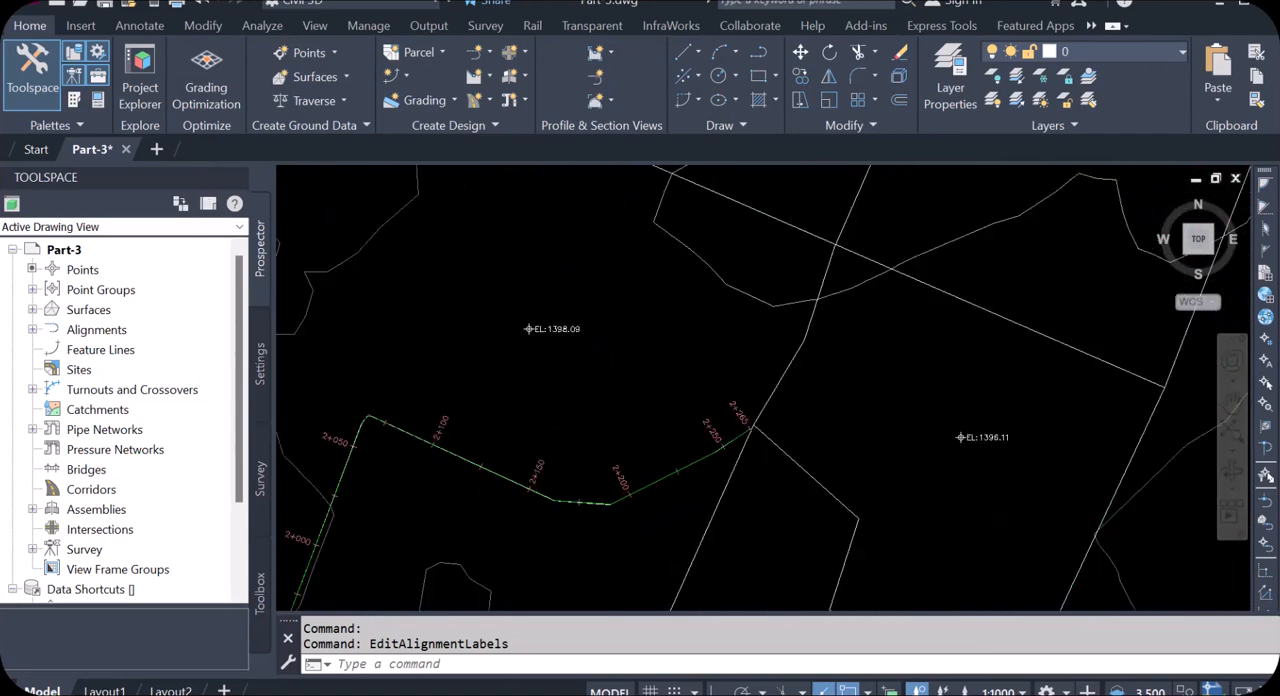
scroll(745, 441, "up", 2)
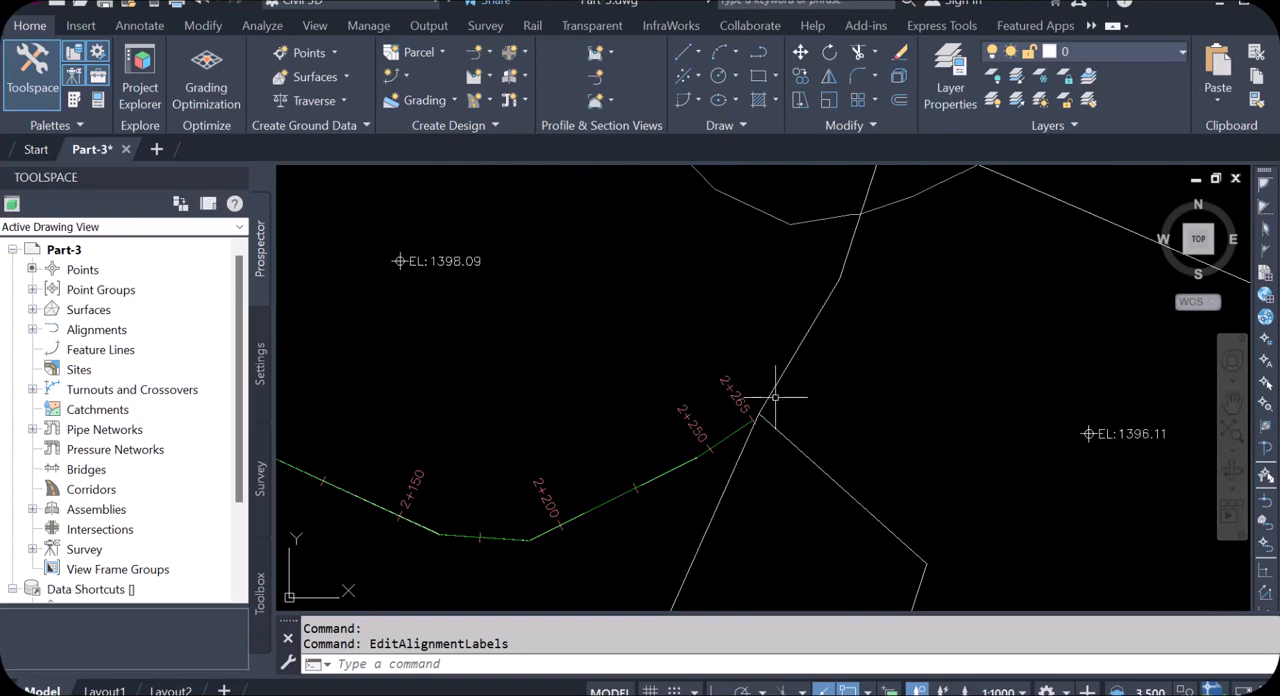
scroll(646, 354, "down", 4)
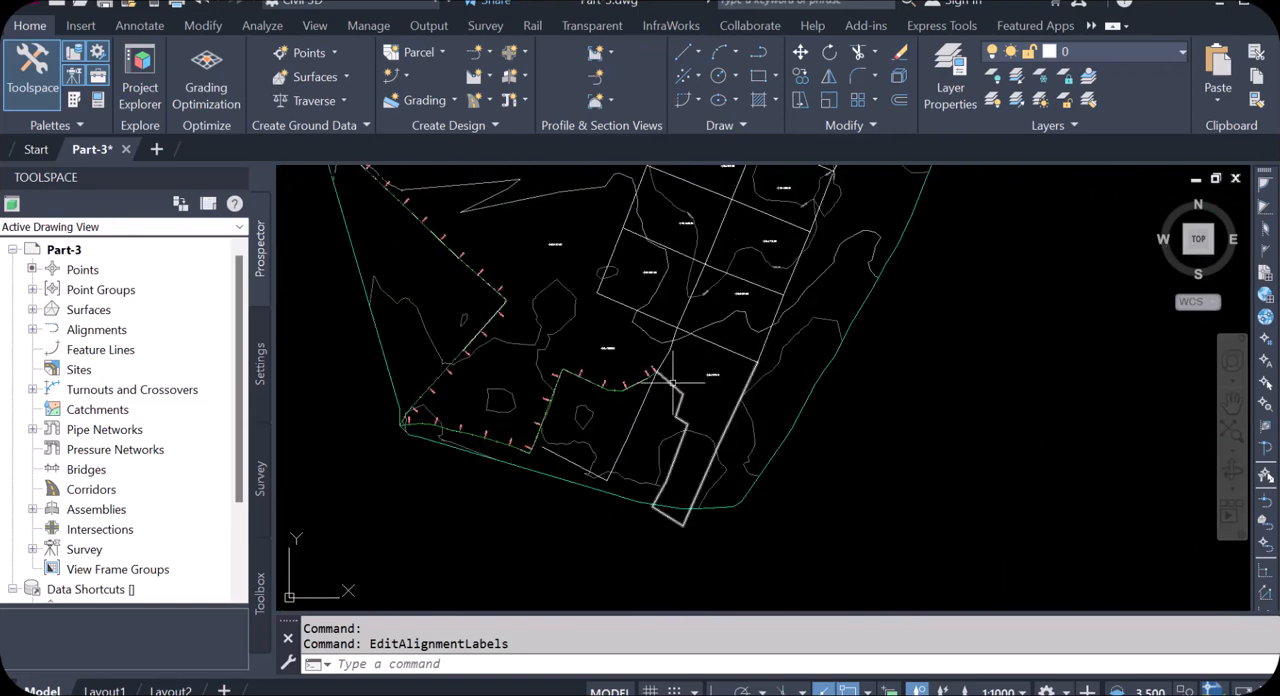
Step: Start an alignment from objects using the distribution polyline that loops southeast from the gravity main's end, accepting its default direction
scroll(670, 397, "up", 3)
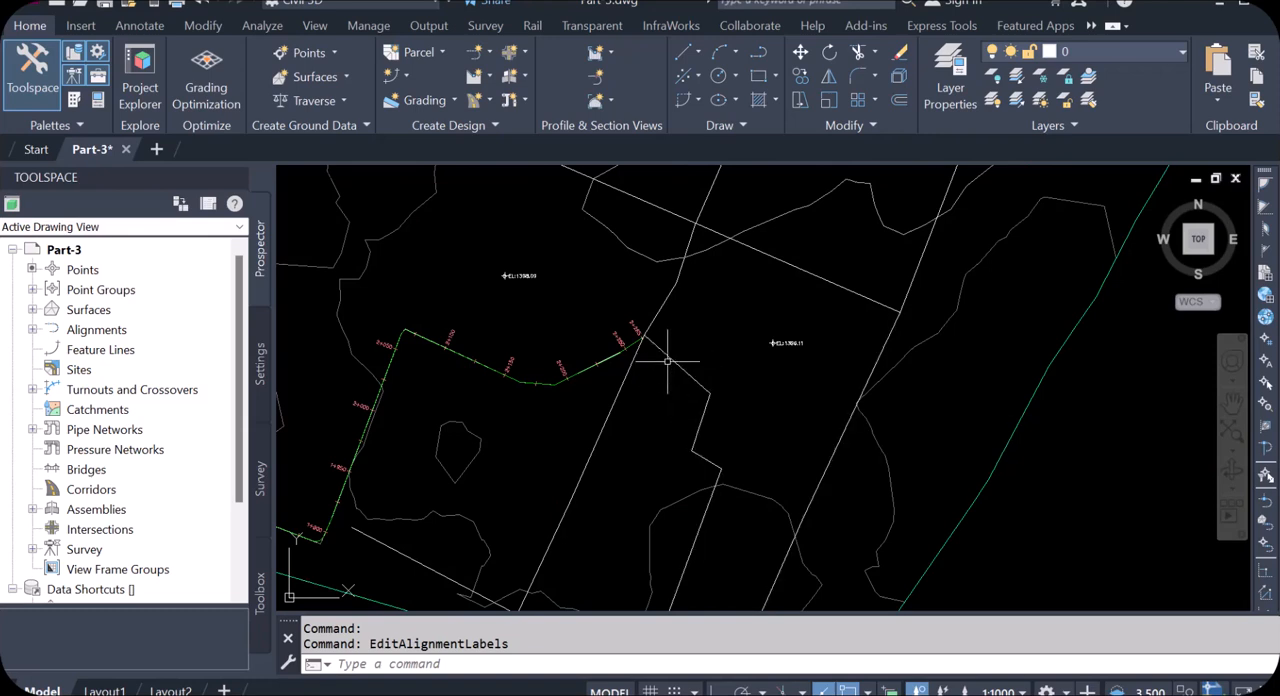
left_click(488, 50)
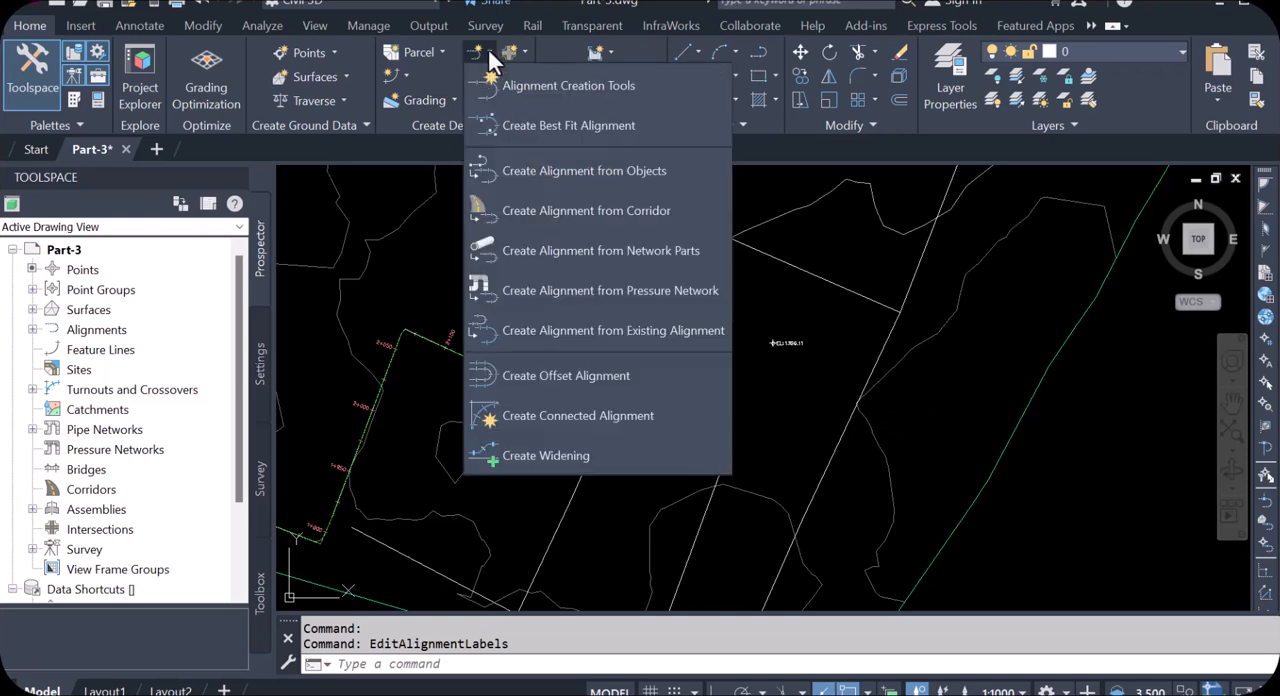
left_click(610, 175)
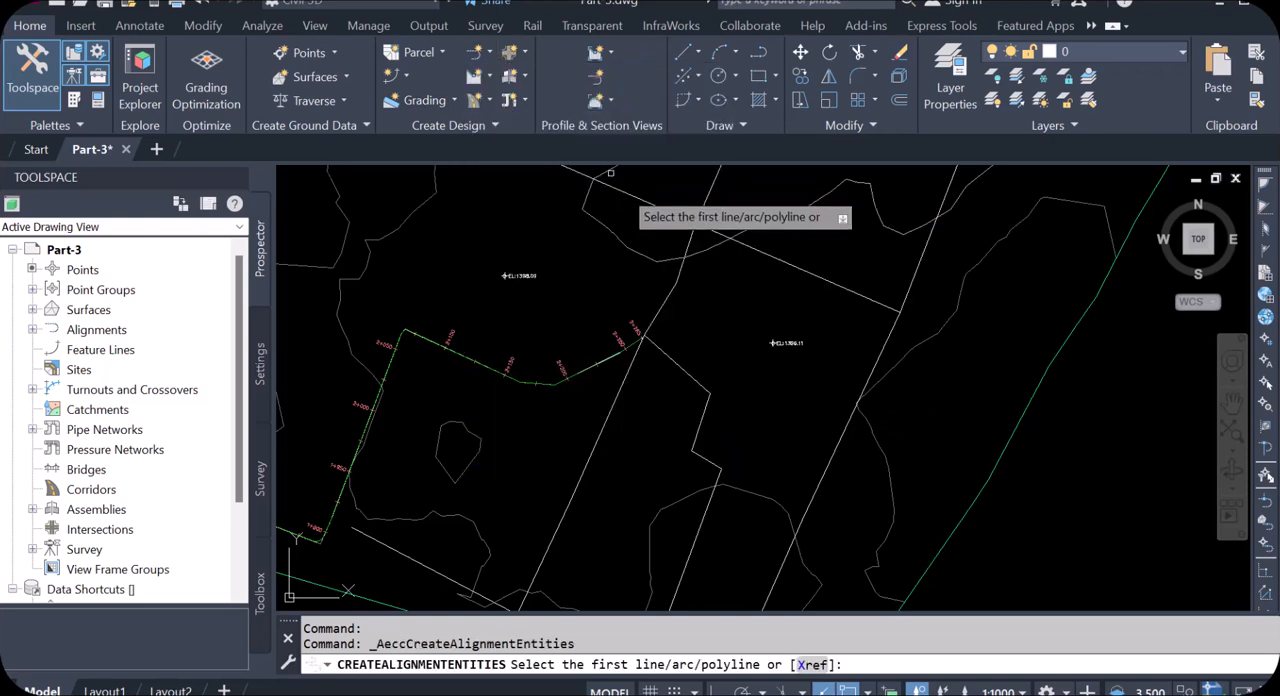
left_click(676, 367)
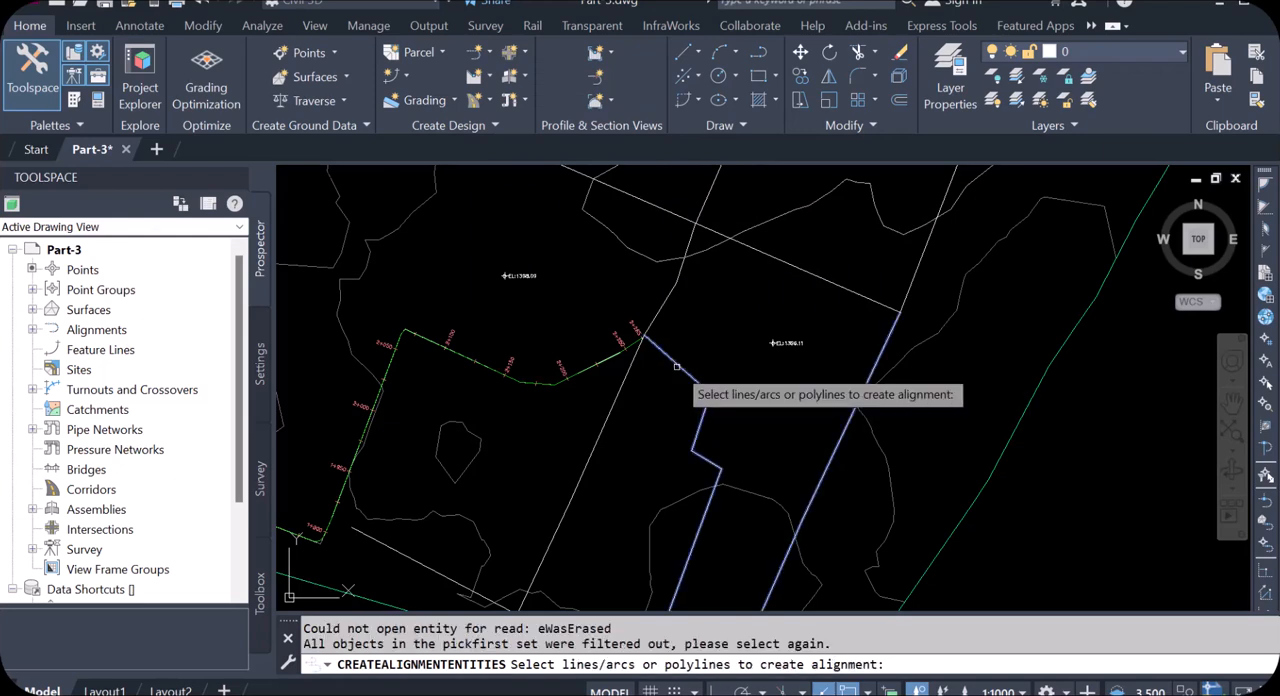
key("Return")
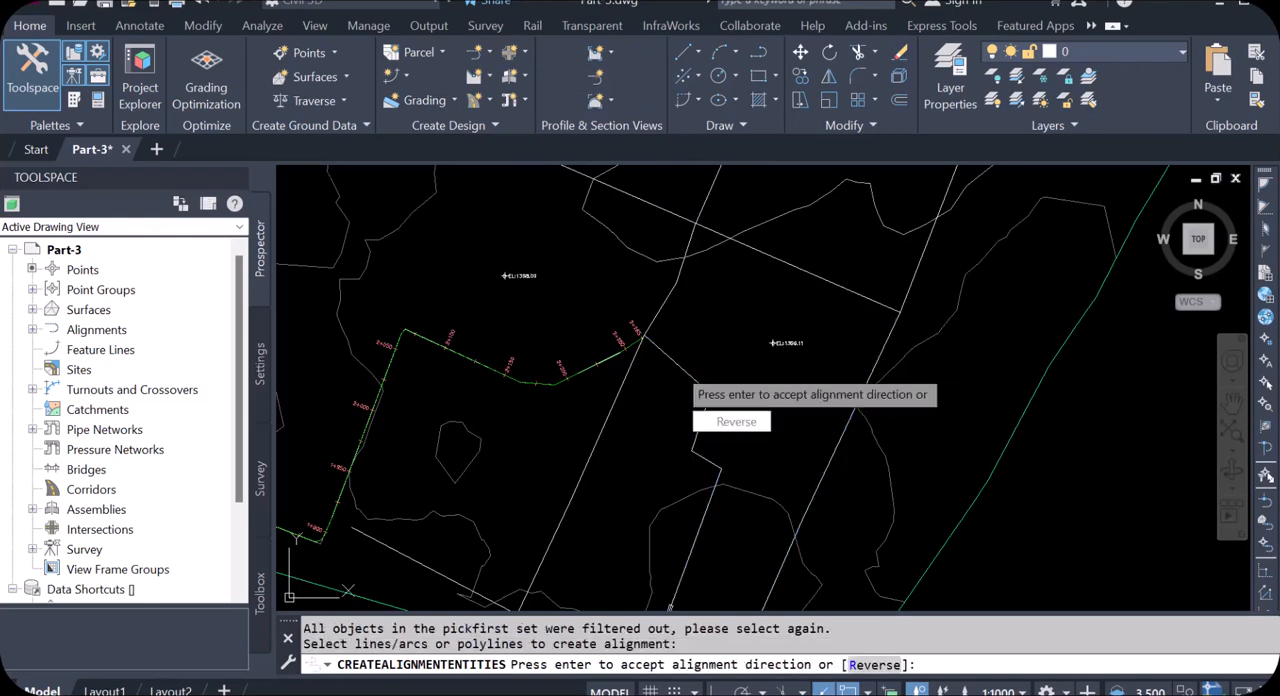
key("Return")
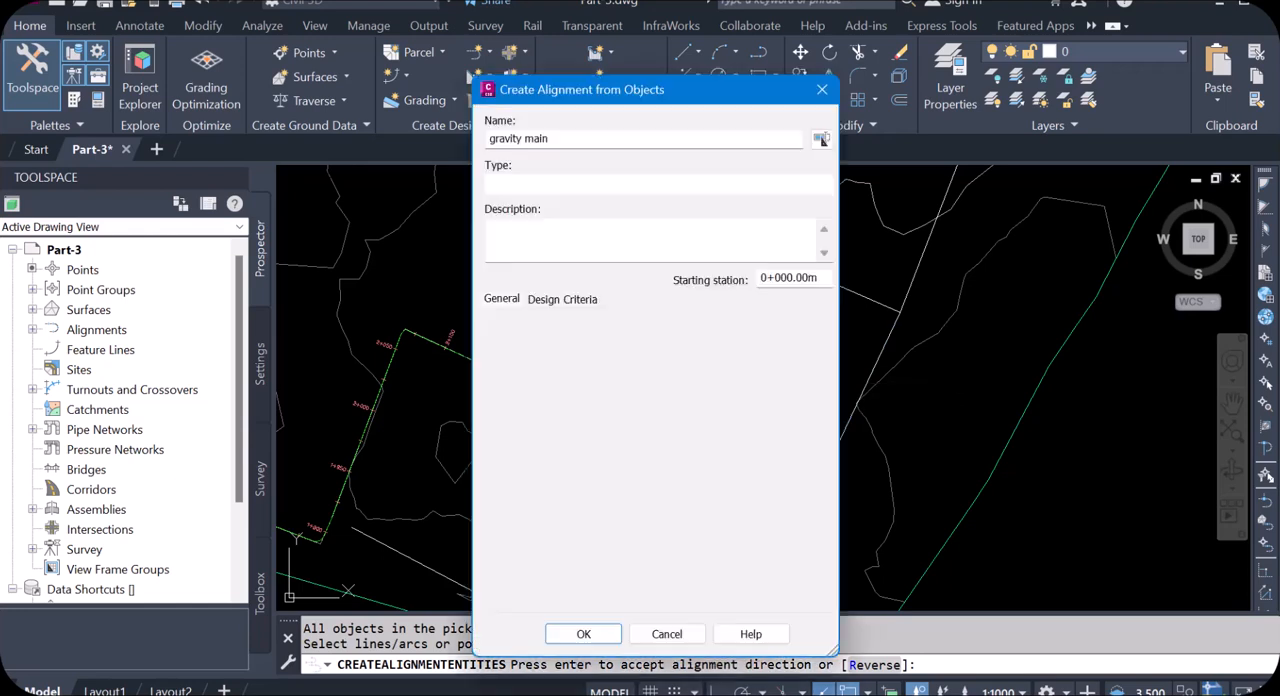
Step: Name the alignment d-1, leave Erase existing entities enabled, and create it with the Major and Minor only label set
left_click_drag(564, 141, 476, 152)
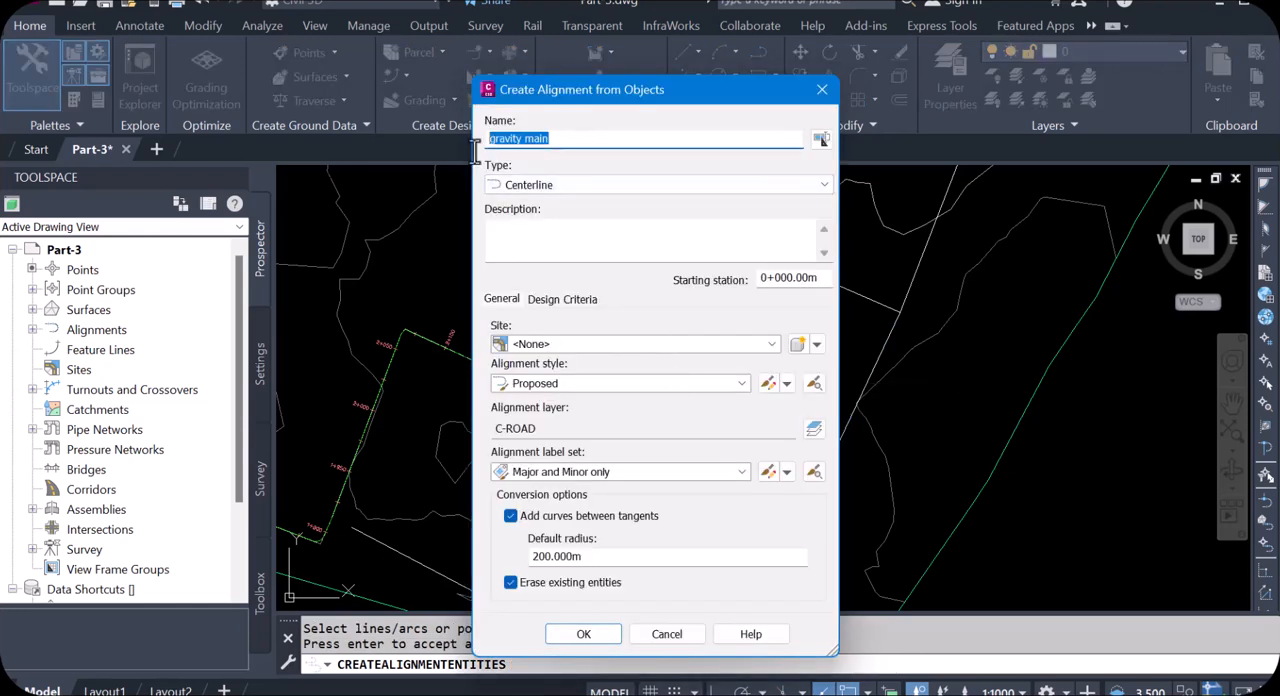
type("d-1")
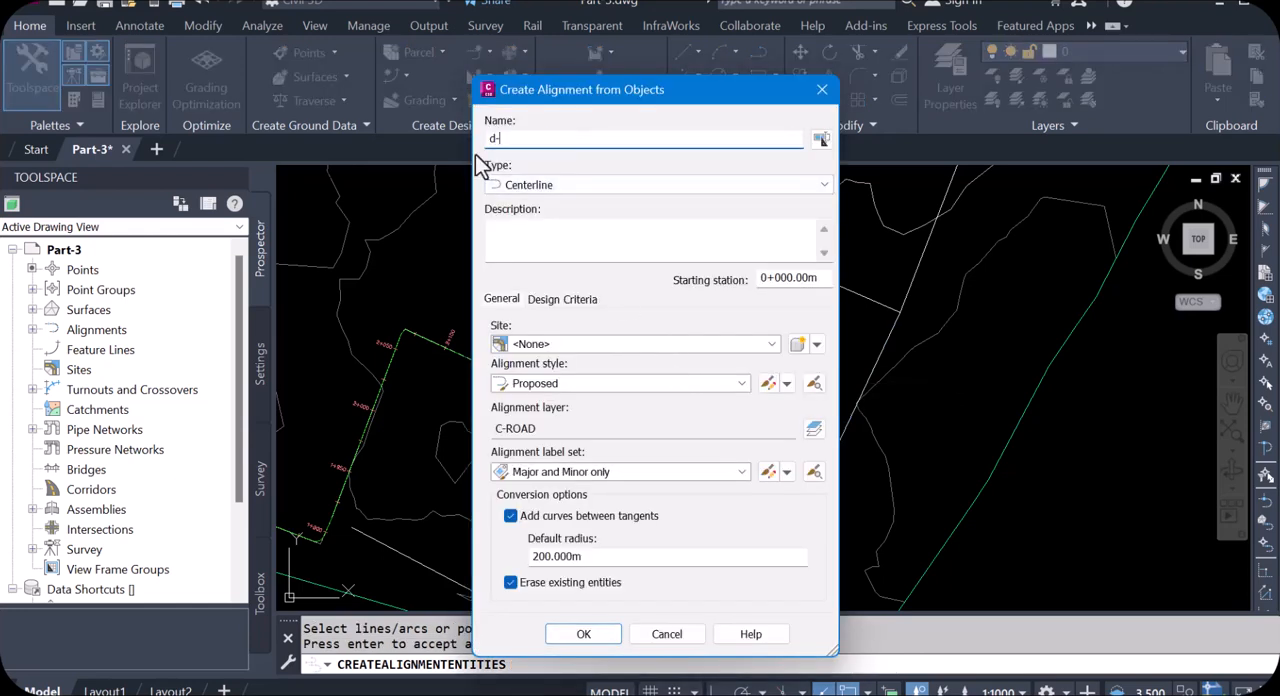
left_click(515, 582)
left_click(513, 582)
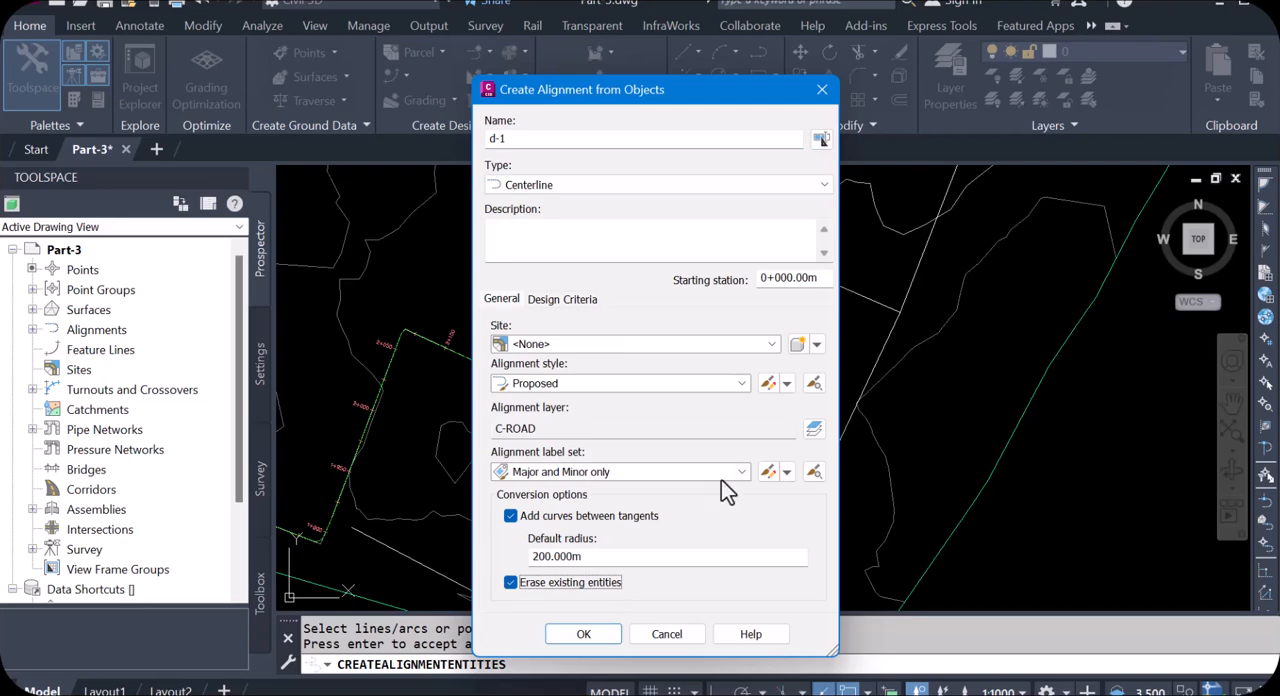
left_click(592, 636)
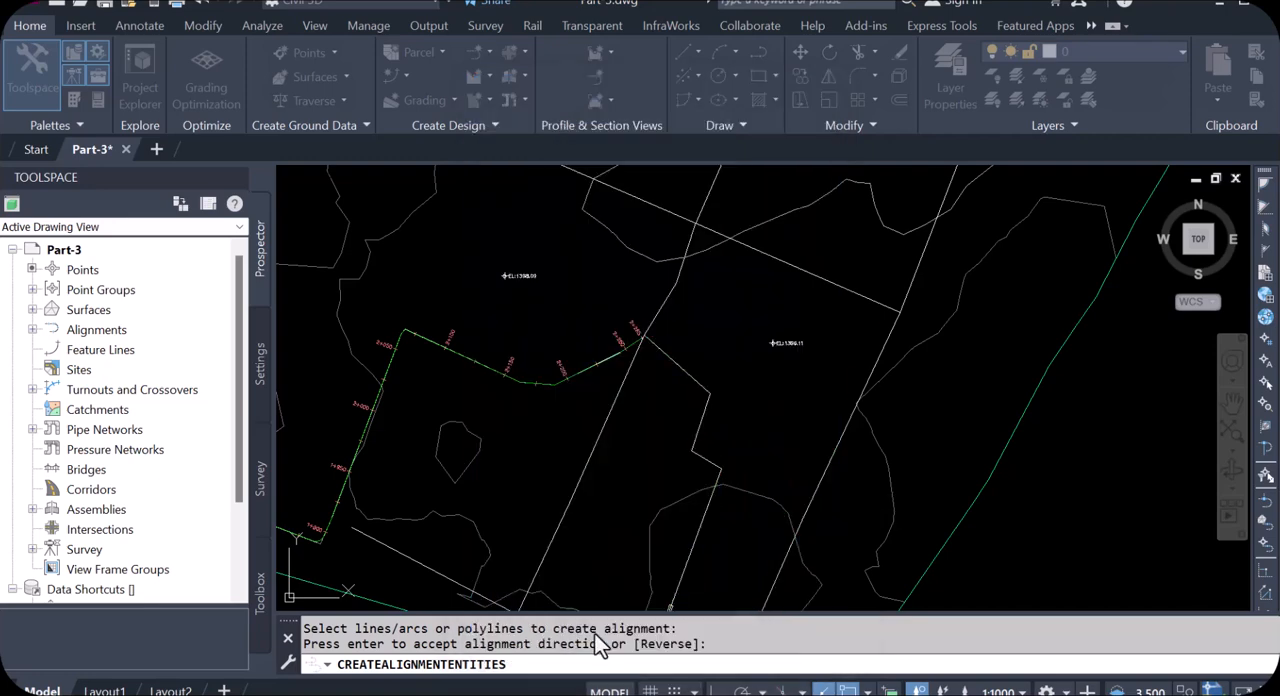
Step: Create alignment d-2 from the distribution polyline running southwest from the gravity main's end, accepting its default direction
scroll(715, 363, "down", 2)
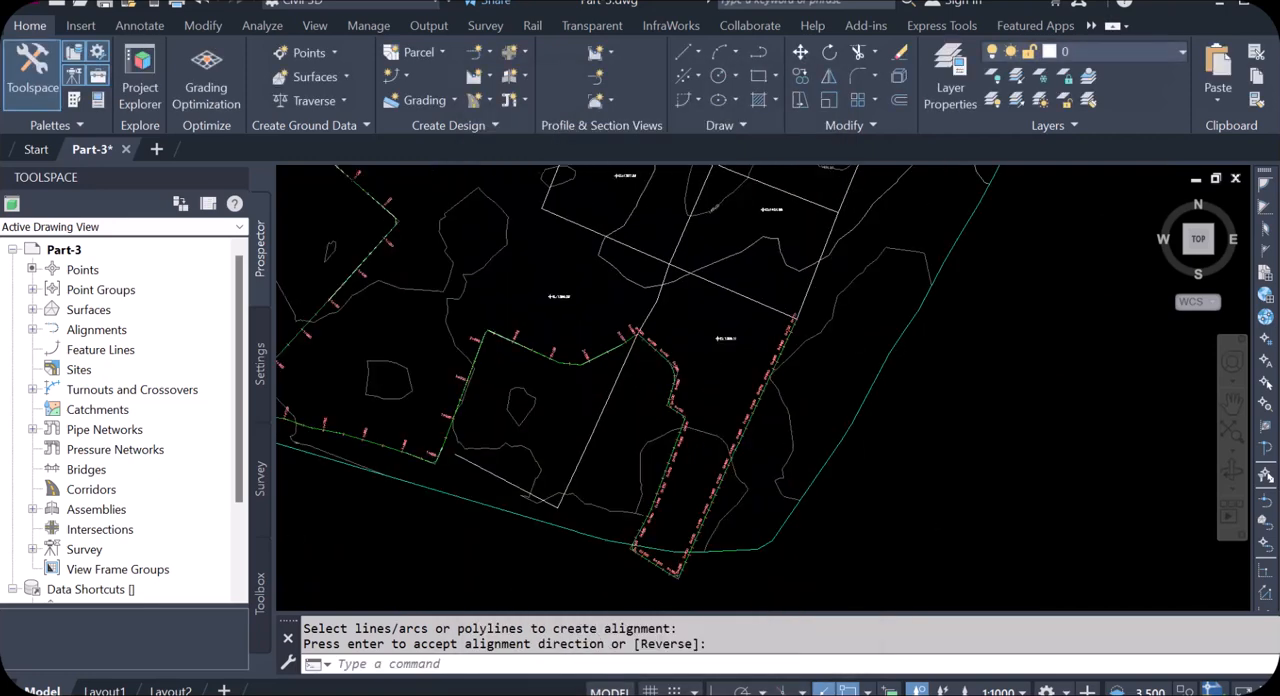
scroll(773, 356, "up", 4)
scroll(762, 314, "down", 4)
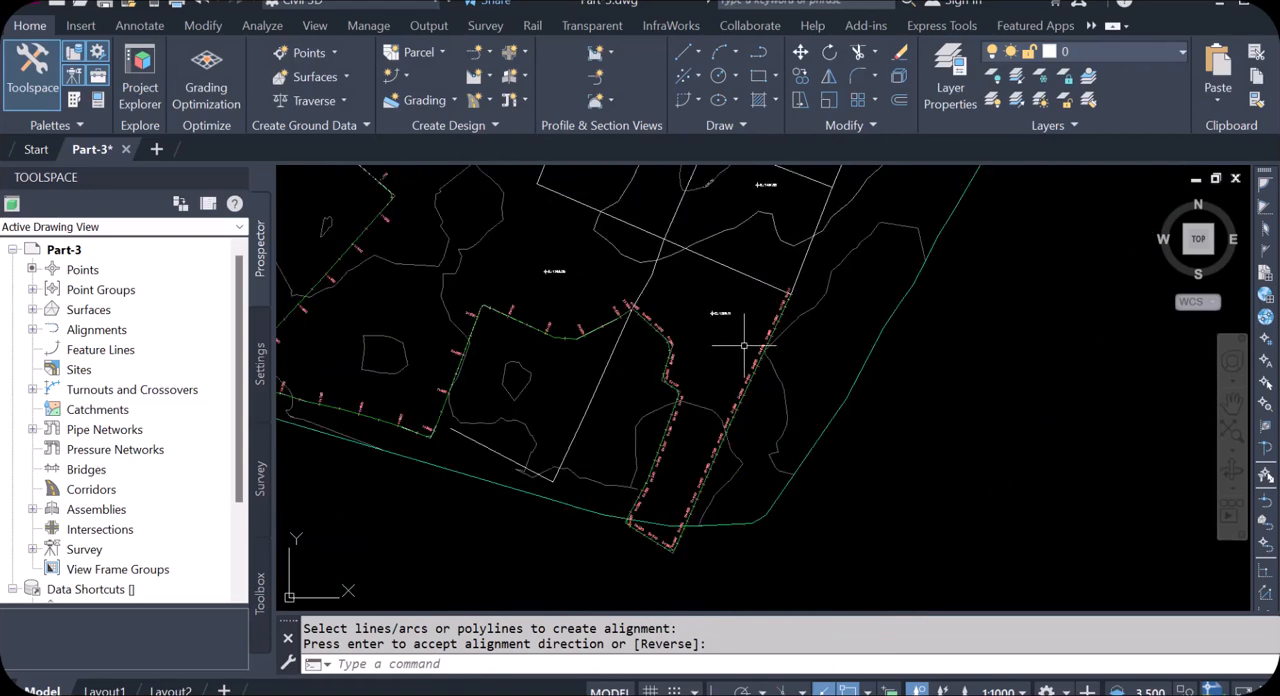
scroll(627, 373, "up", 2)
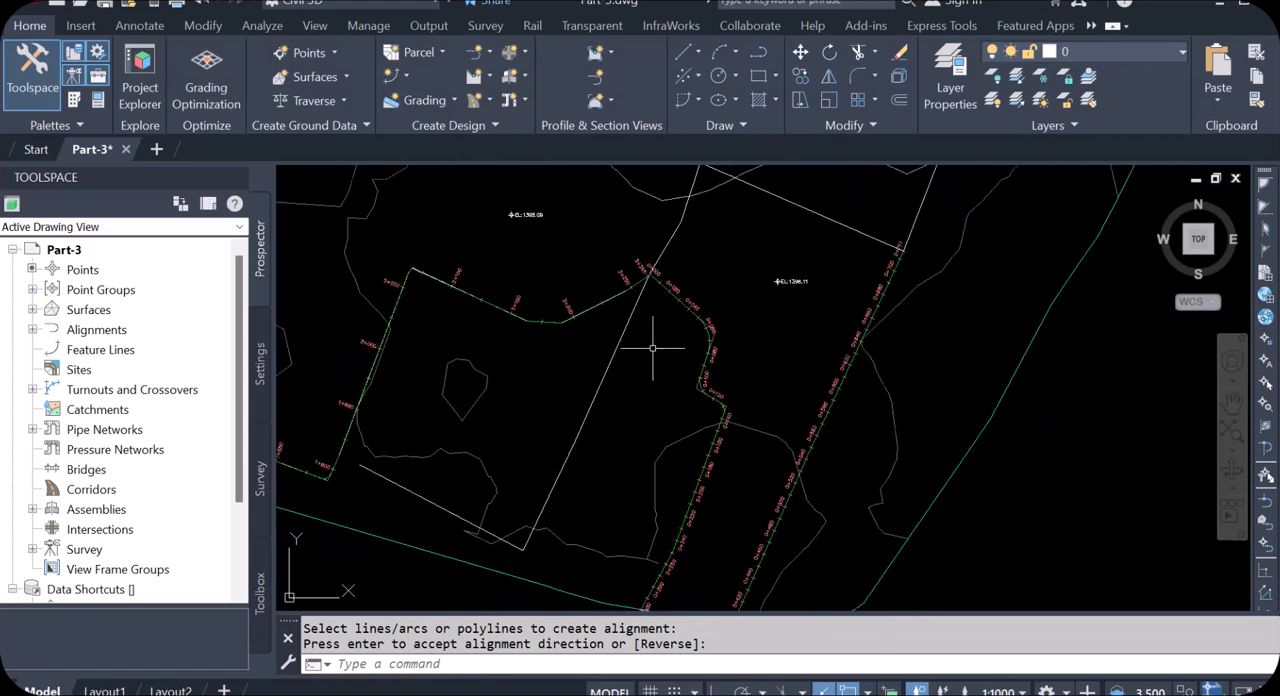
key("Return")
left_click(629, 325)
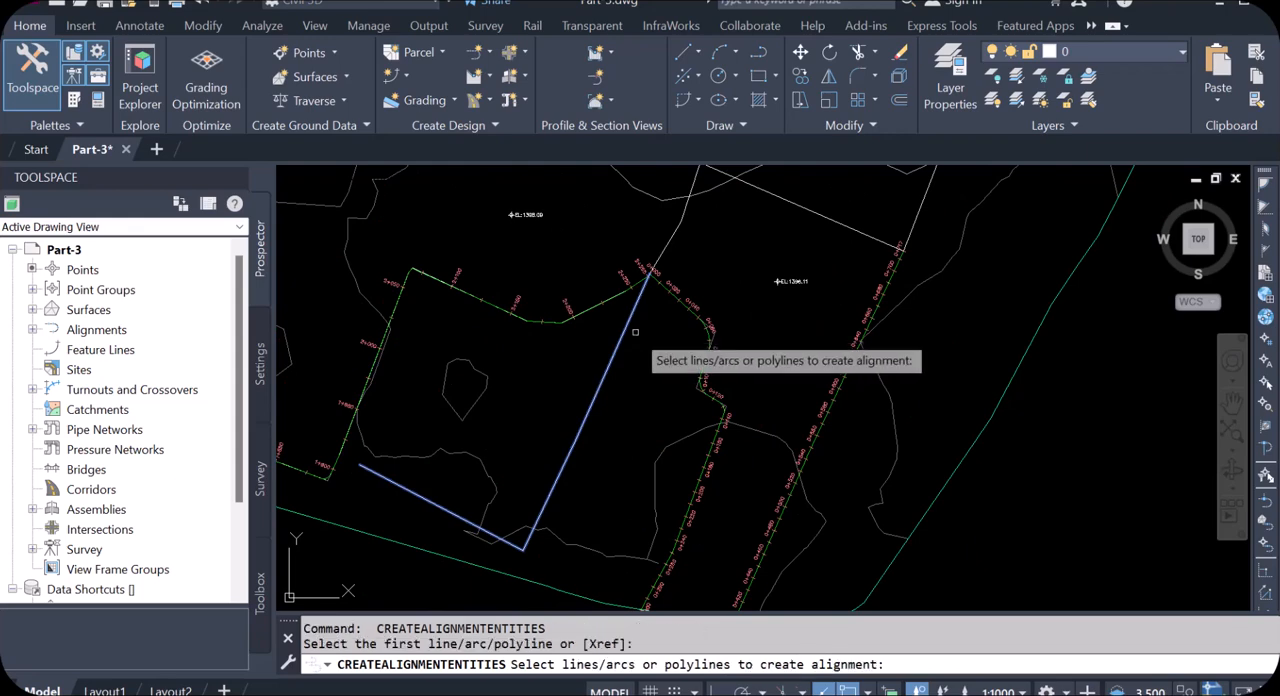
key("Return")
key("Return")
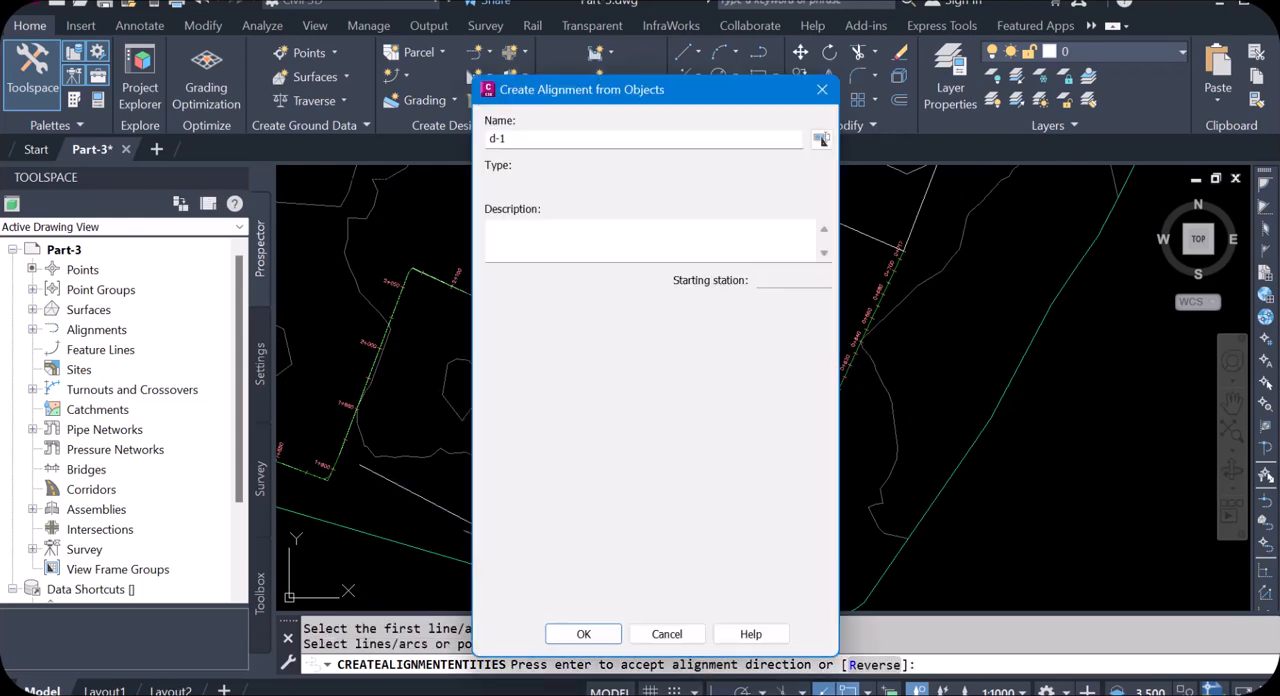
left_click(503, 139)
left_click_drag(503, 139, 499, 139)
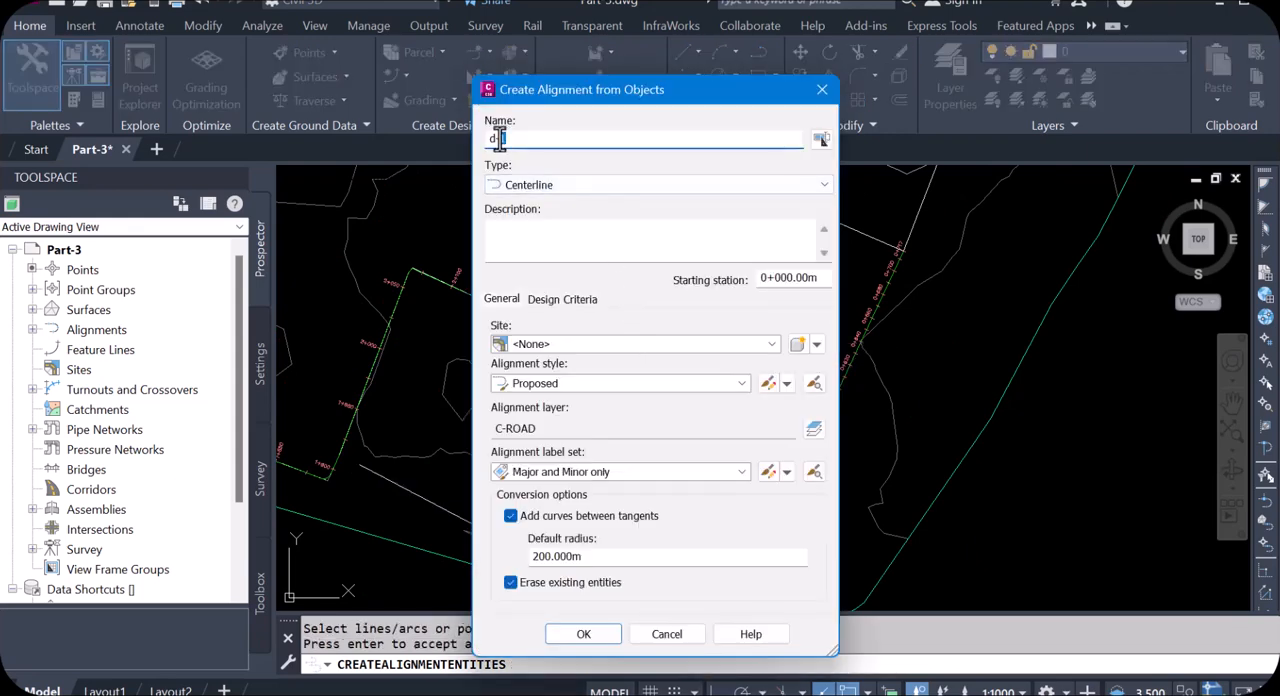
type("2")
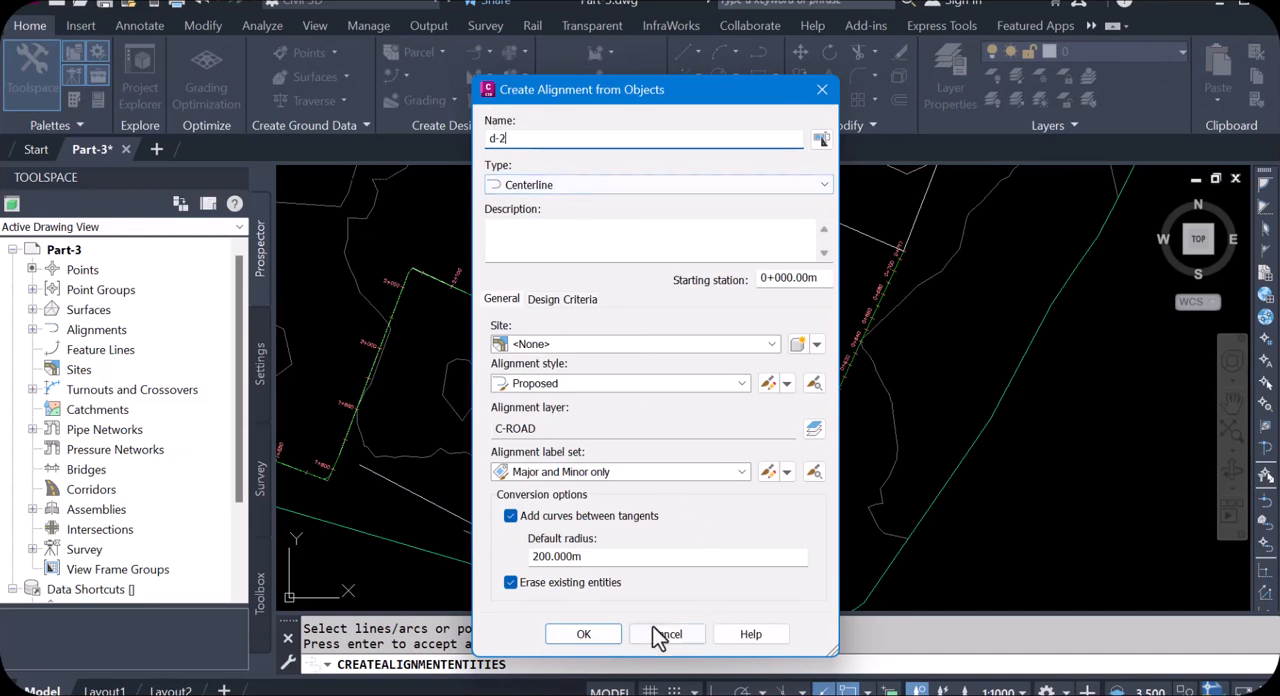
left_click(594, 640)
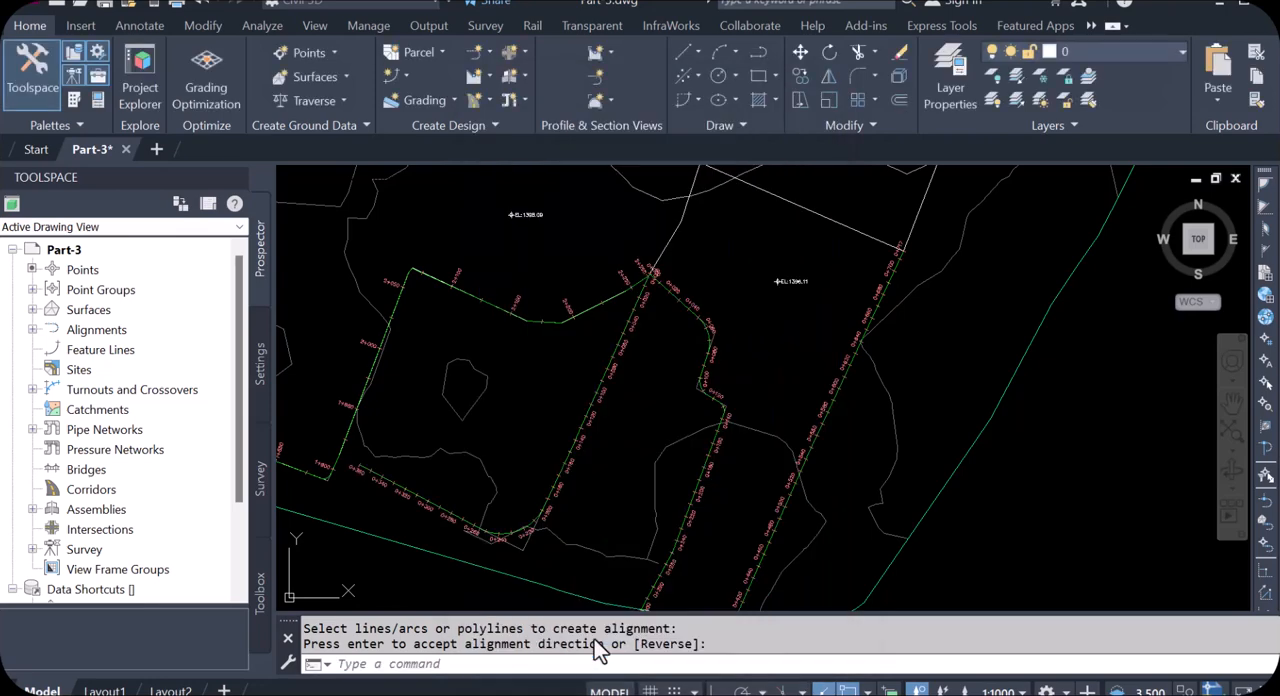
Step: Create alignment d-3 from the distribution polyline running northeast from the gravity main's end, accepting its default direction
scroll(540, 552, "up", 2)
scroll(519, 548, "up", 4)
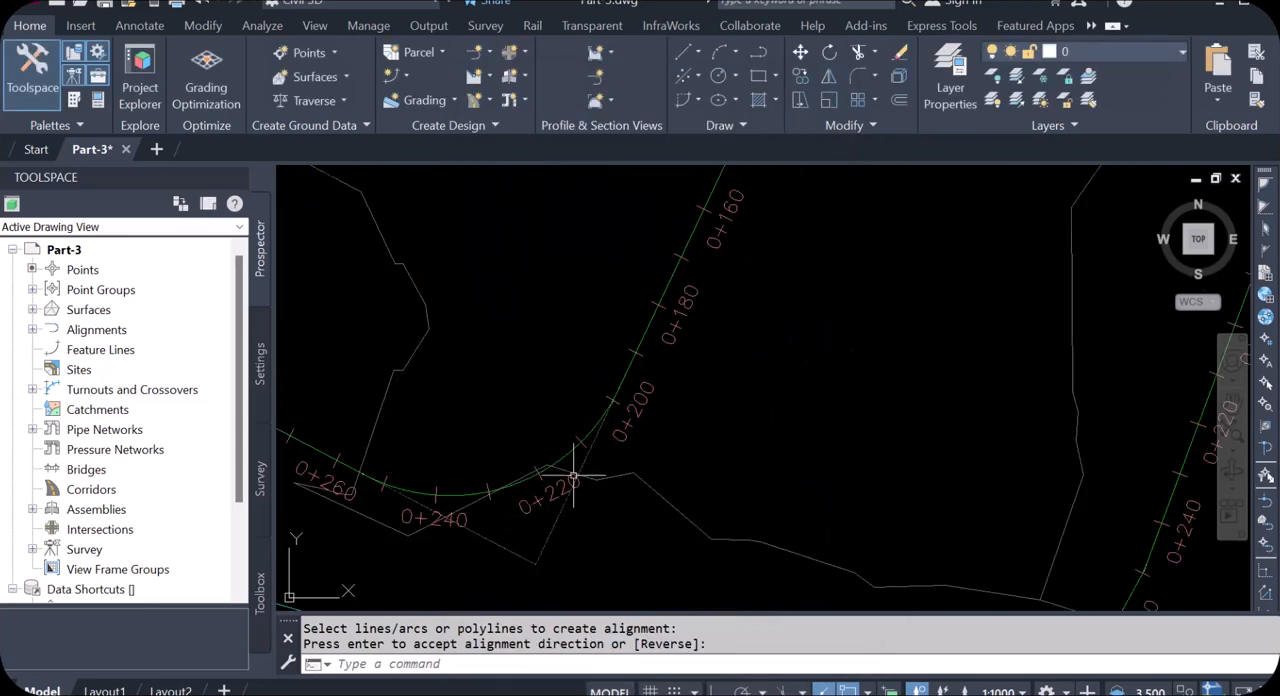
scroll(537, 500, "down", 4)
scroll(405, 448, "up", 3)
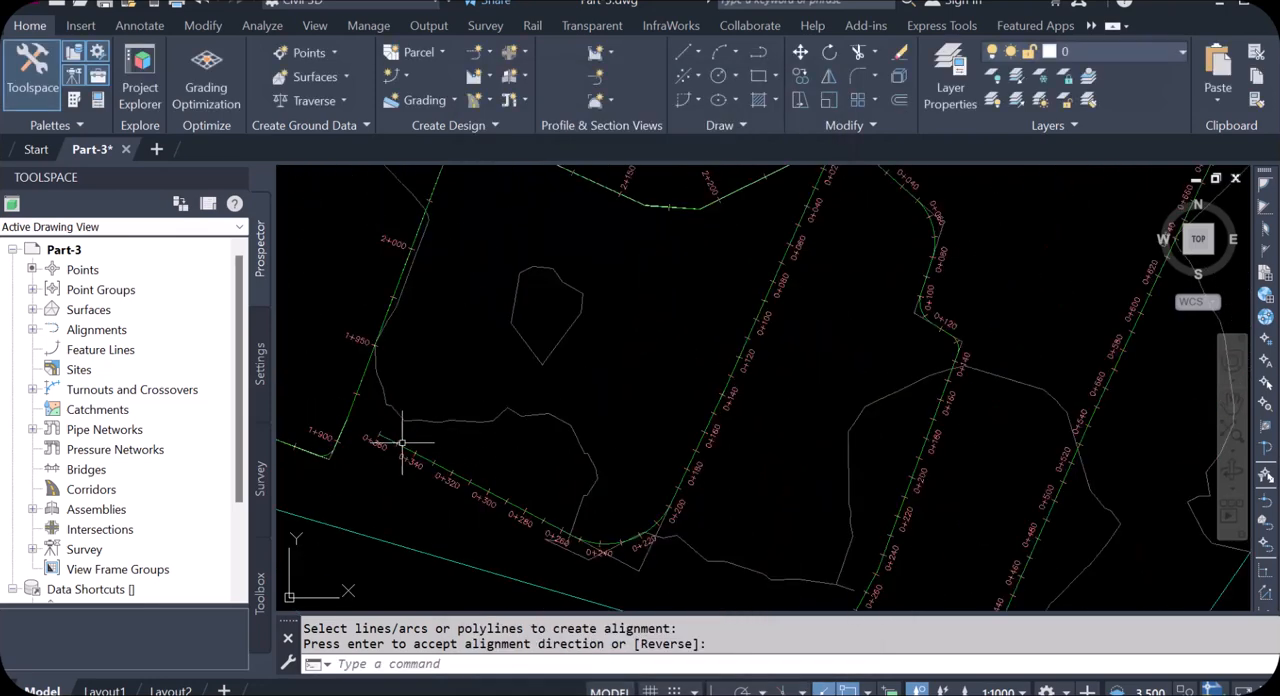
scroll(401, 447, "down", 3)
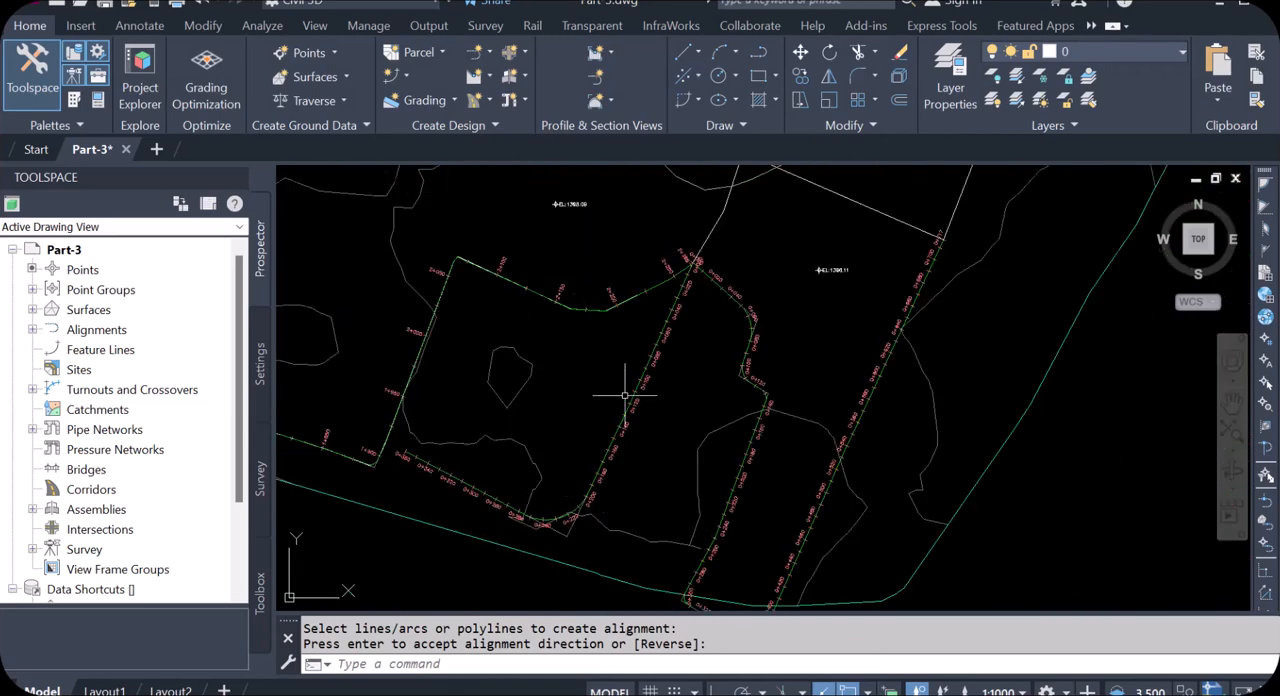
scroll(685, 285, "up", 4)
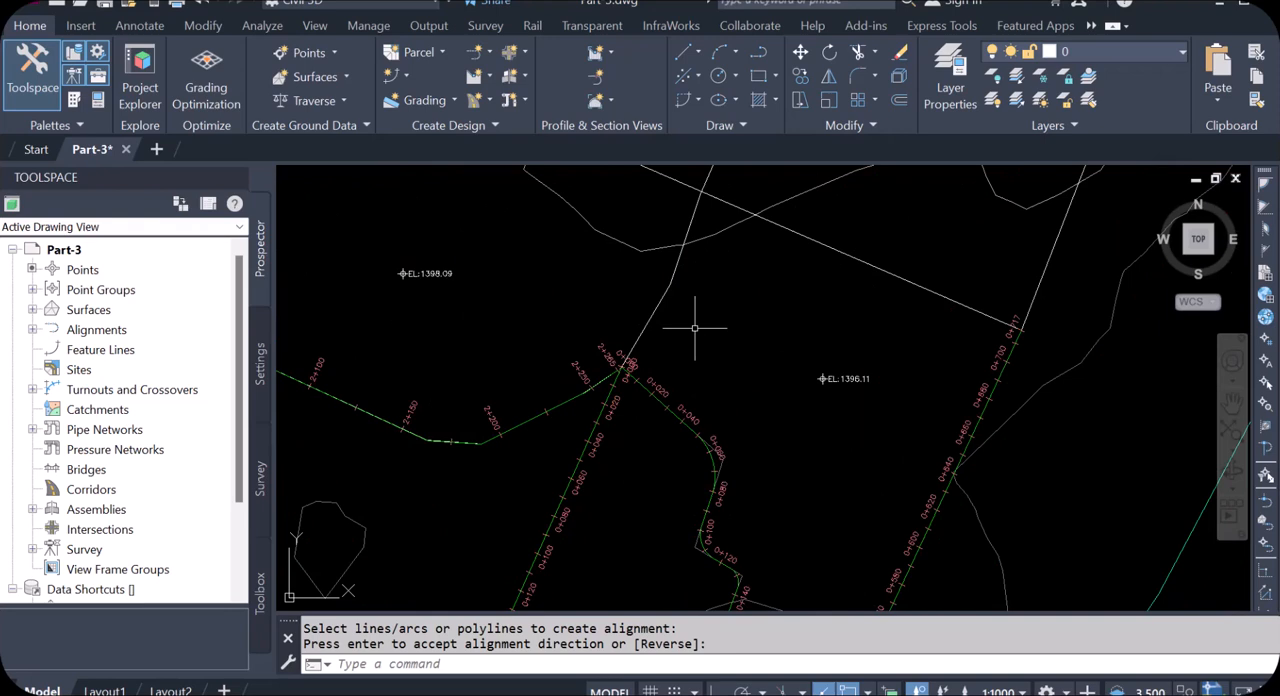
key("Return")
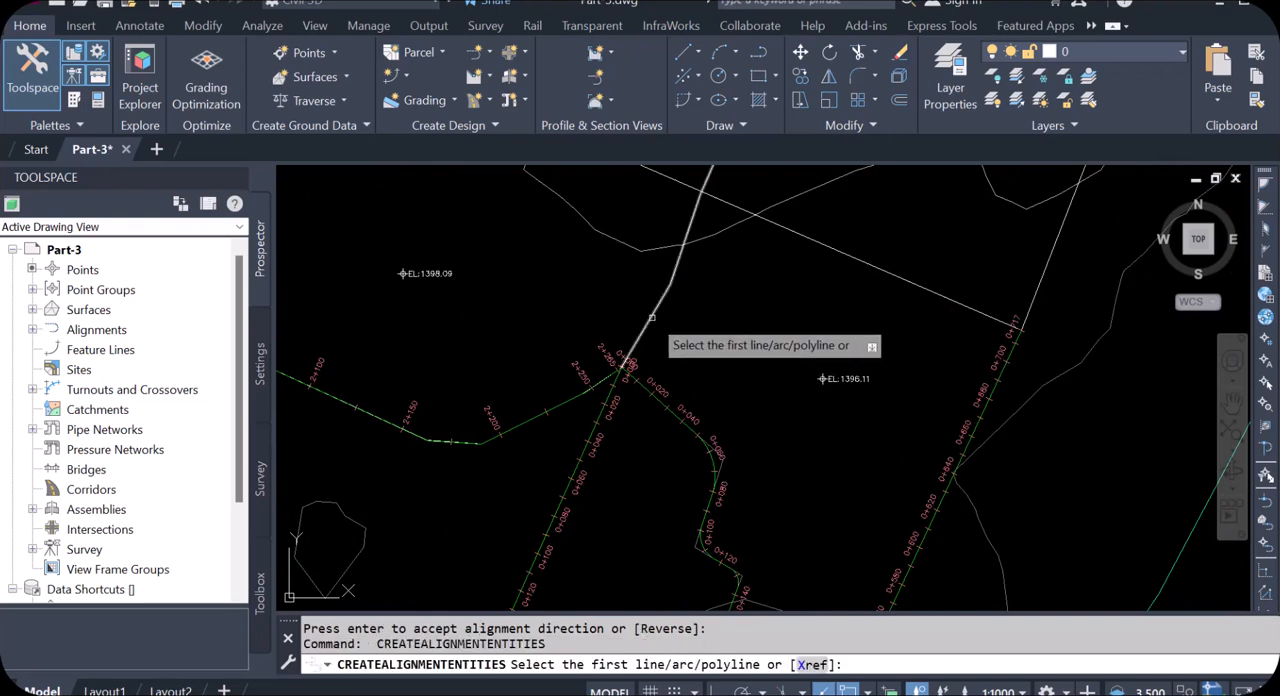
left_click(651, 318)
key("Return")
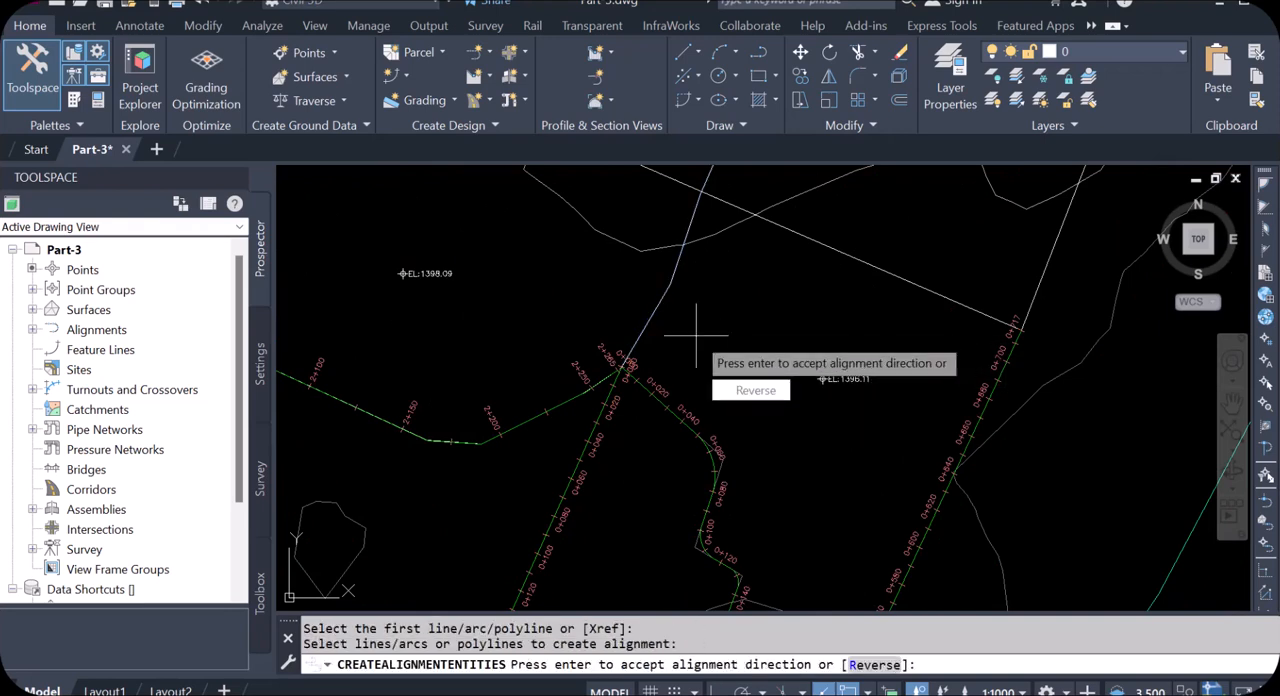
key("Return")
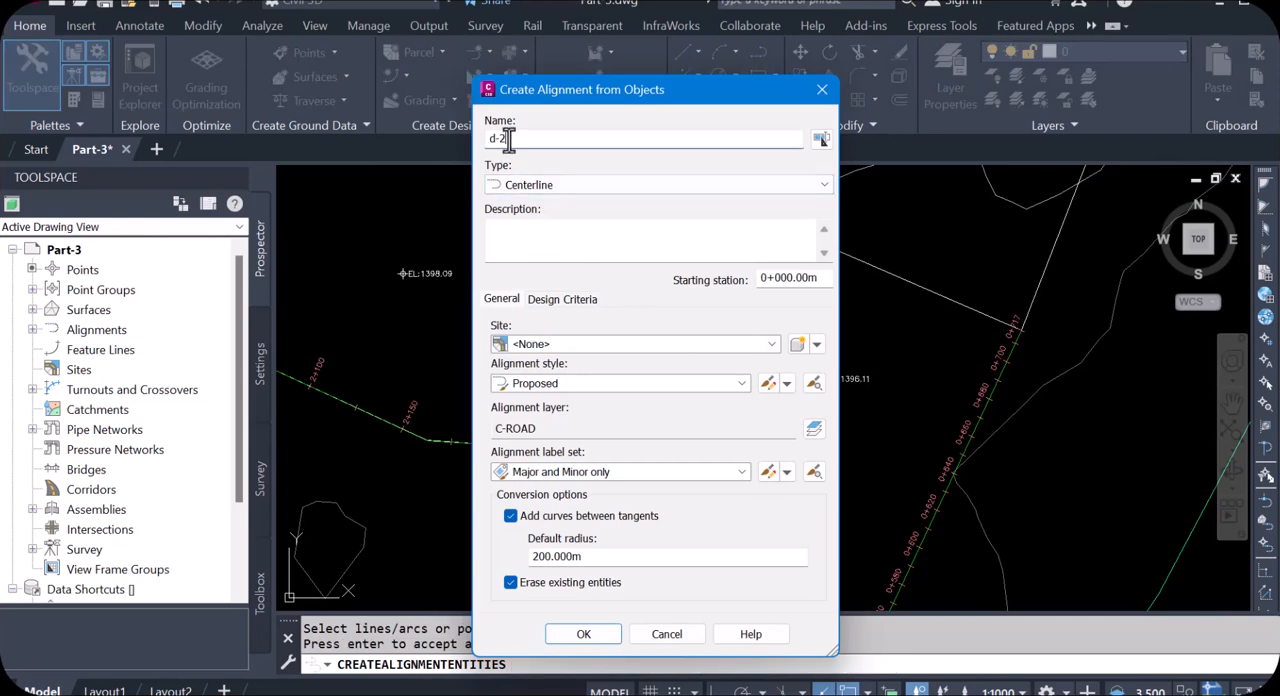
left_click(505, 139)
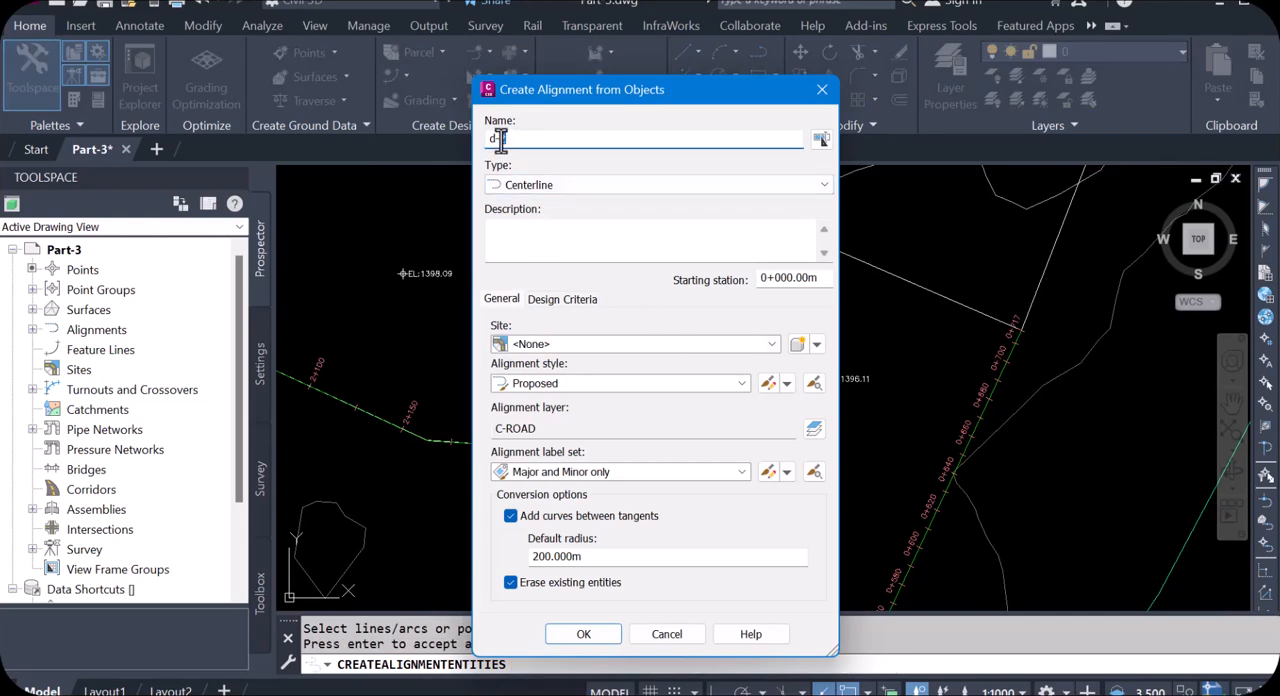
left_click(584, 634)
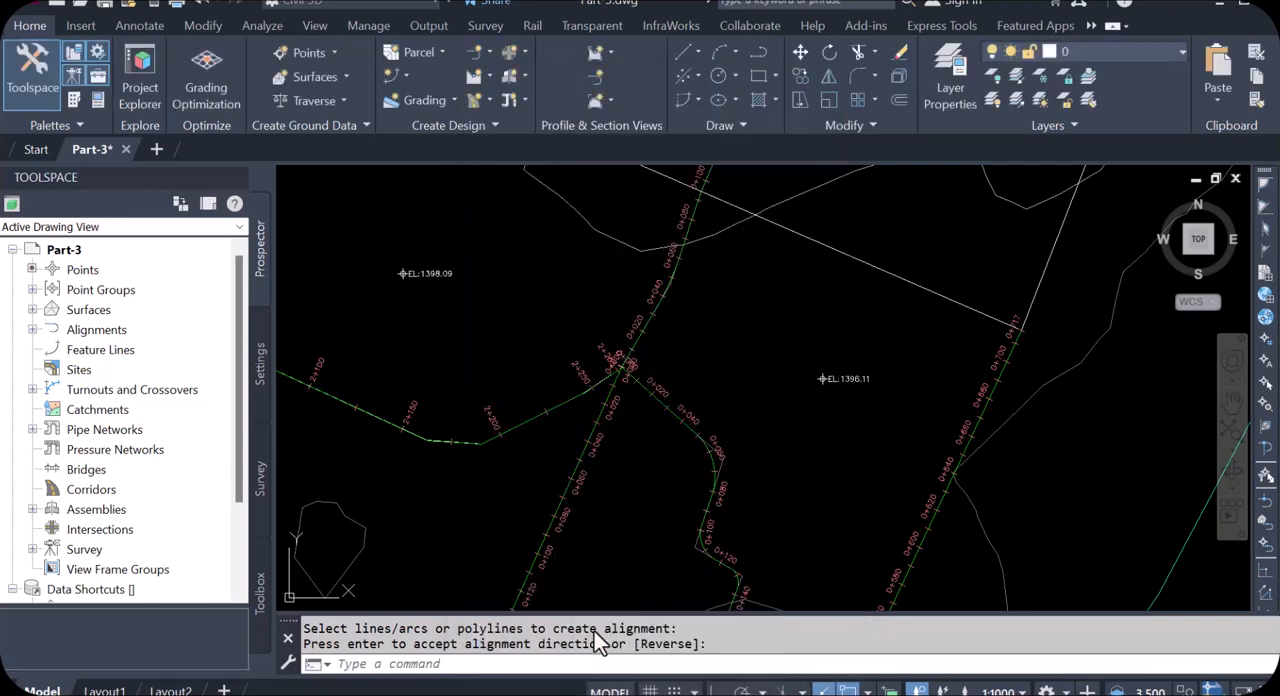
Step: Create another numbered distribution alignment from the polyline branching east off d-3 and turning north along the plots' eastern edge, accepting its default direction
scroll(683, 319, "up", 2)
scroll(632, 457, "down", 3)
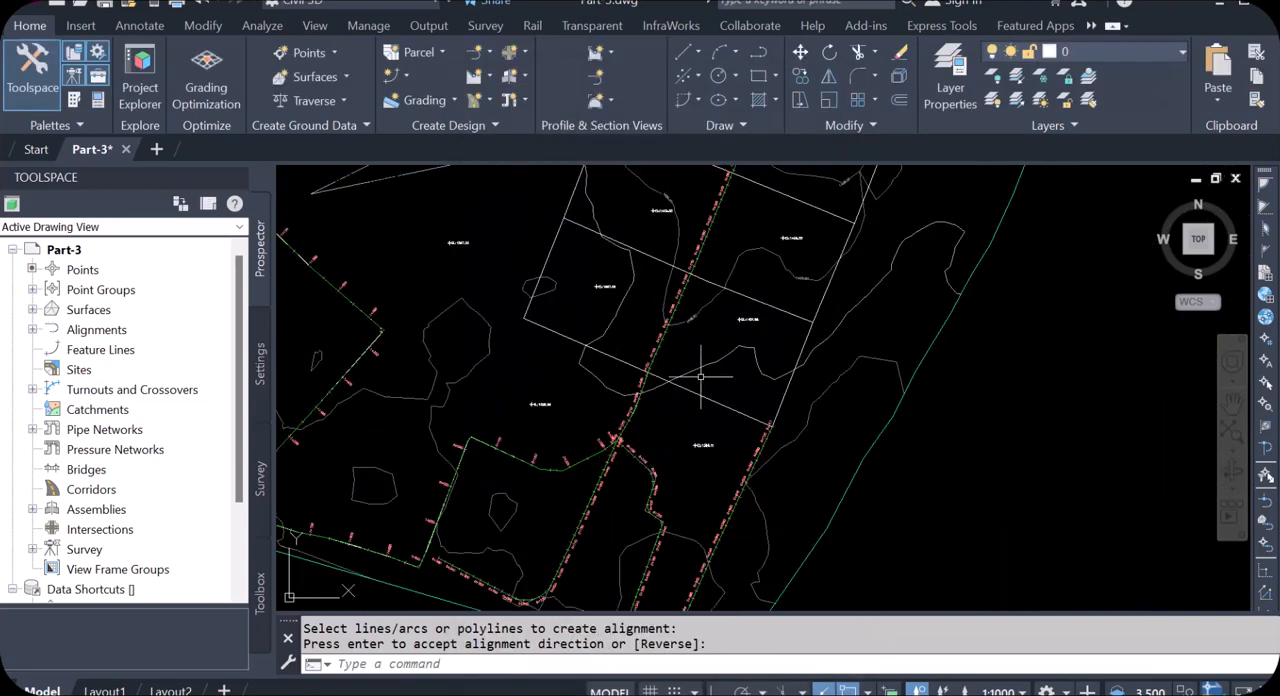
scroll(700, 378, "up", 1)
key("Return")
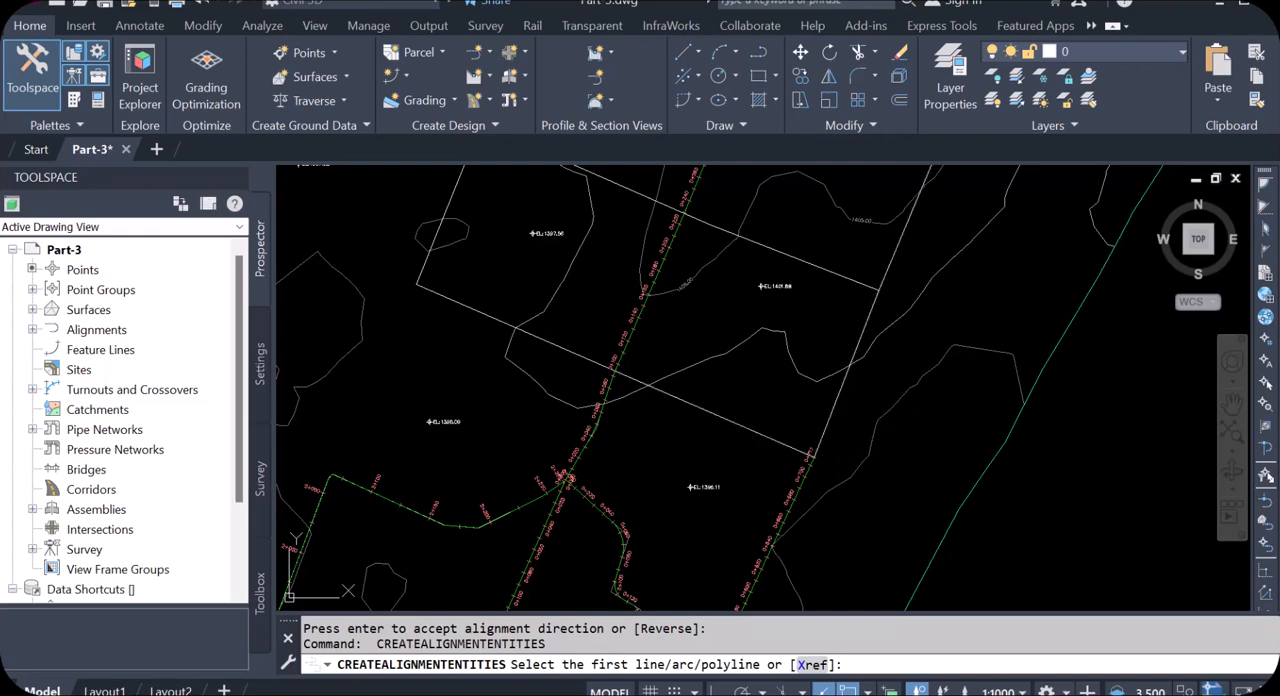
left_click(681, 399)
scroll(684, 458, "down", 2)
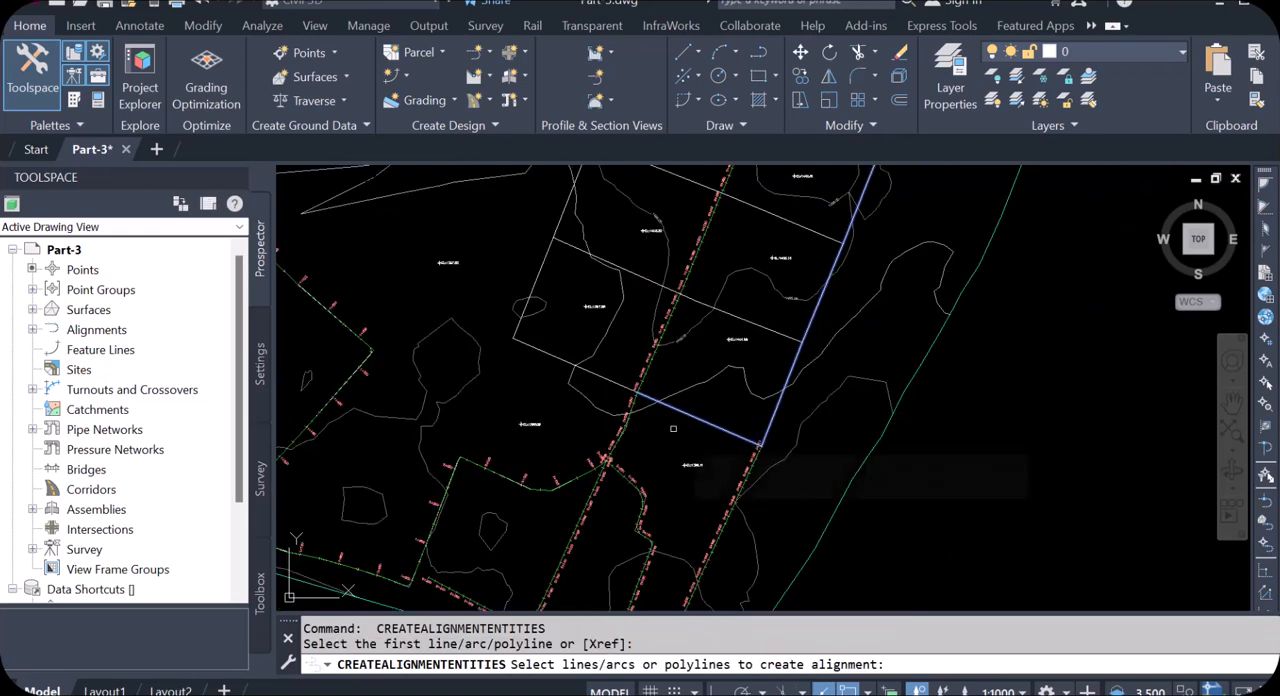
key("Return")
key("Return")
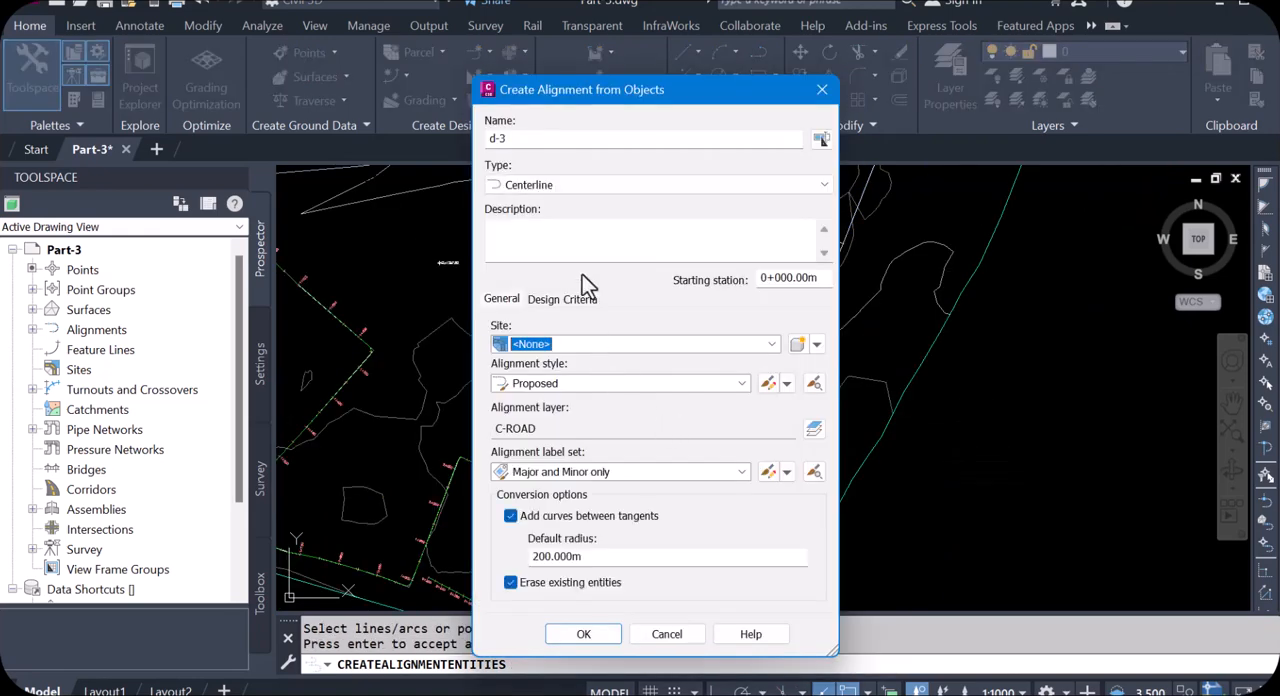
left_click_drag(499, 139, 529, 147)
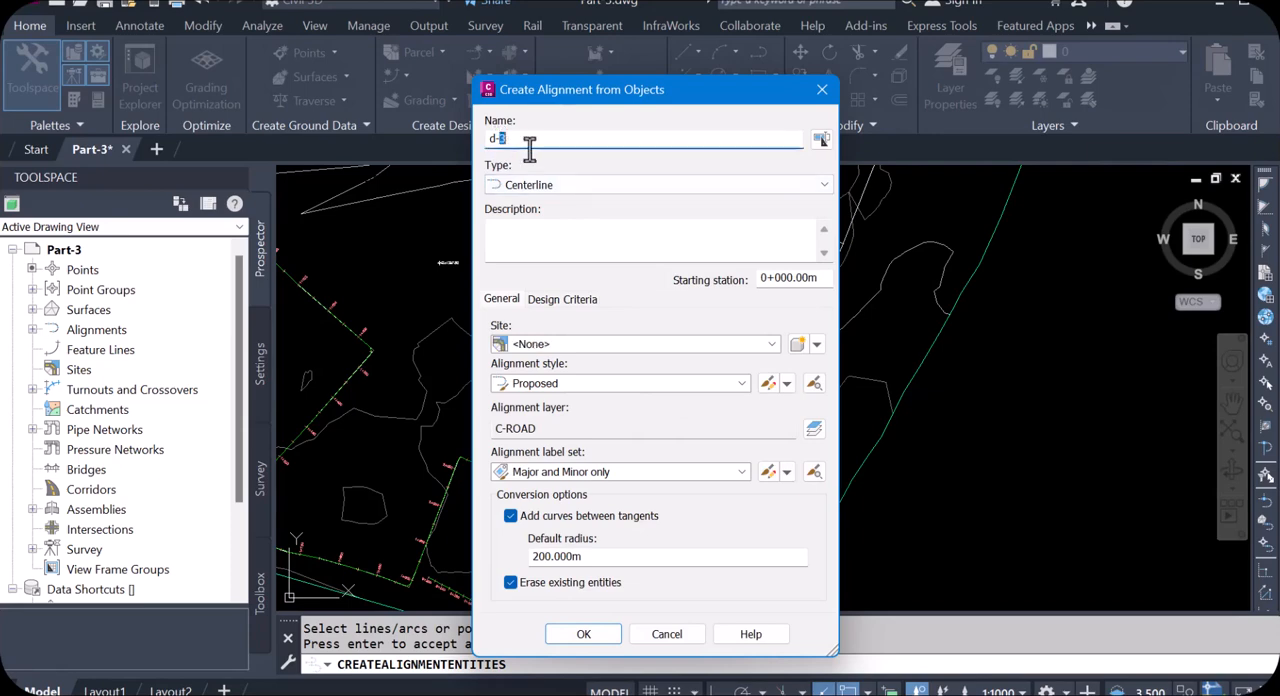
left_click(583, 634)
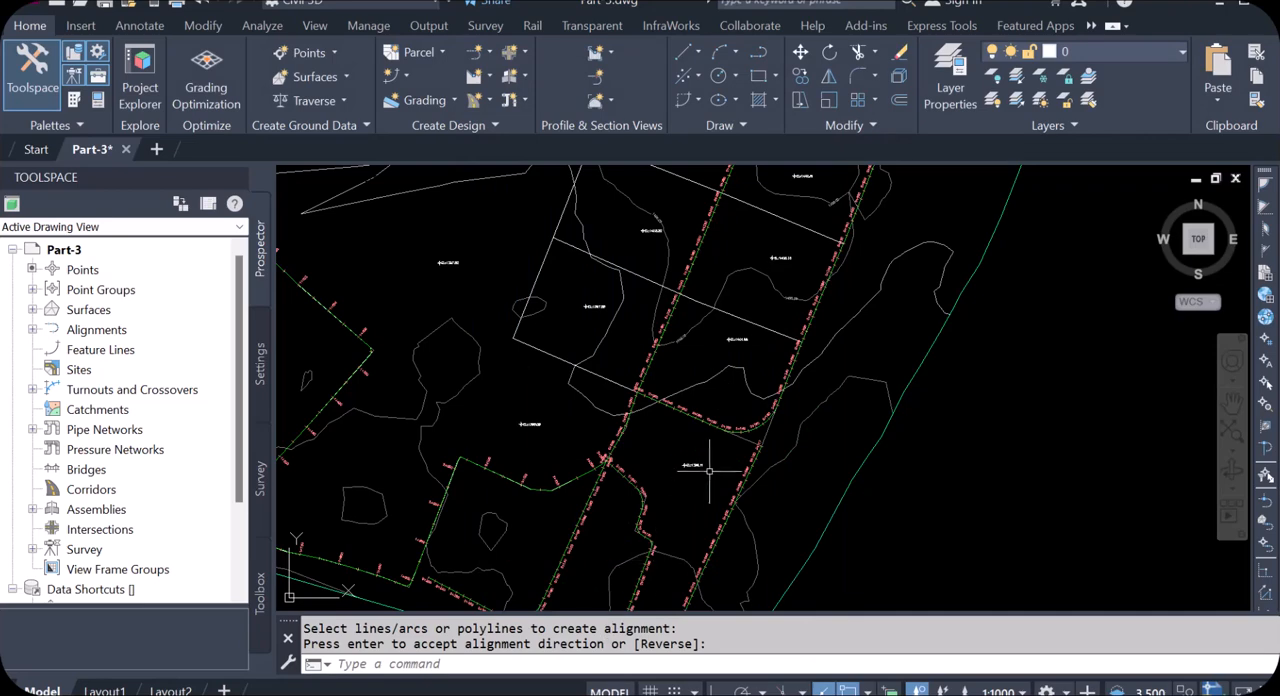
scroll(777, 386, "up", 4)
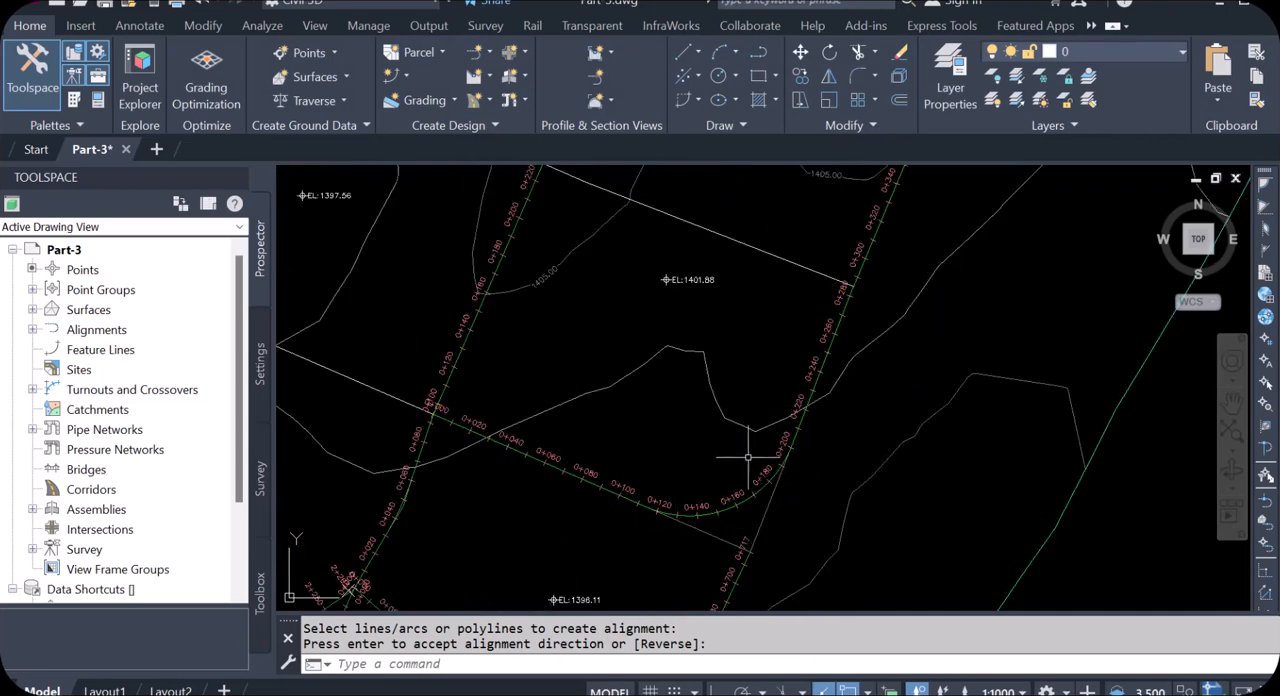
scroll(745, 445, "down", 4)
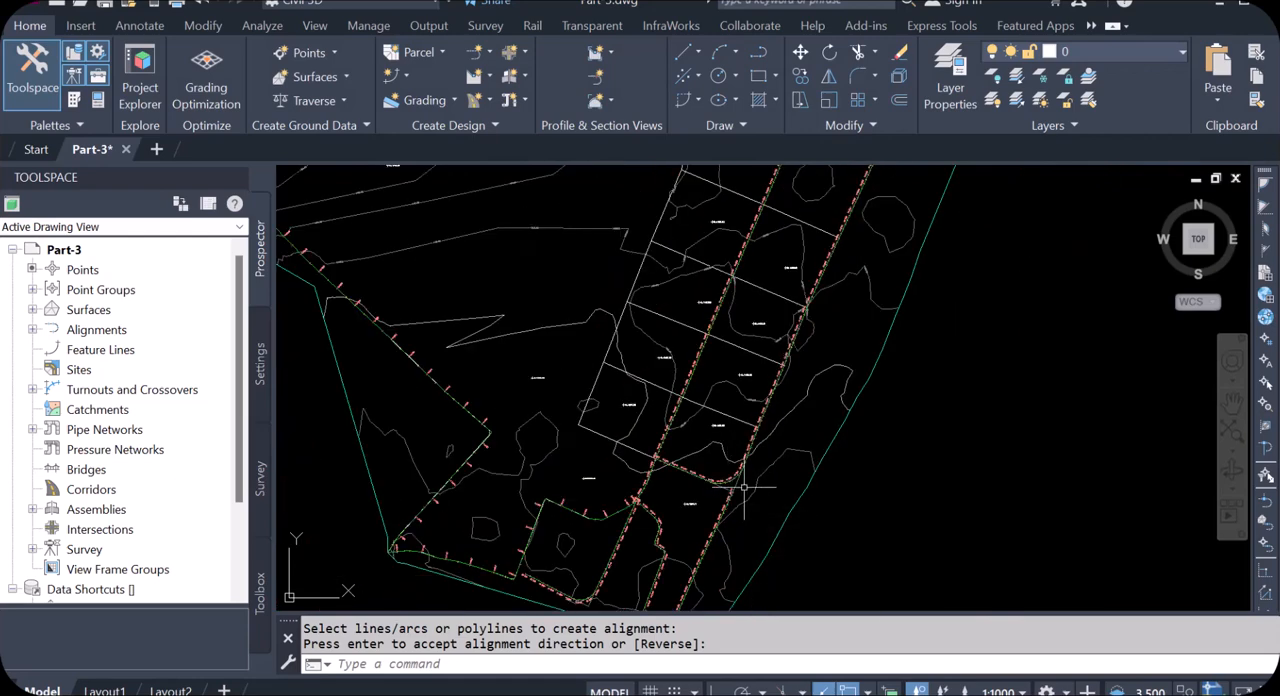
scroll(728, 478, "up", 3)
scroll(718, 498, "down", 2)
key("Return")
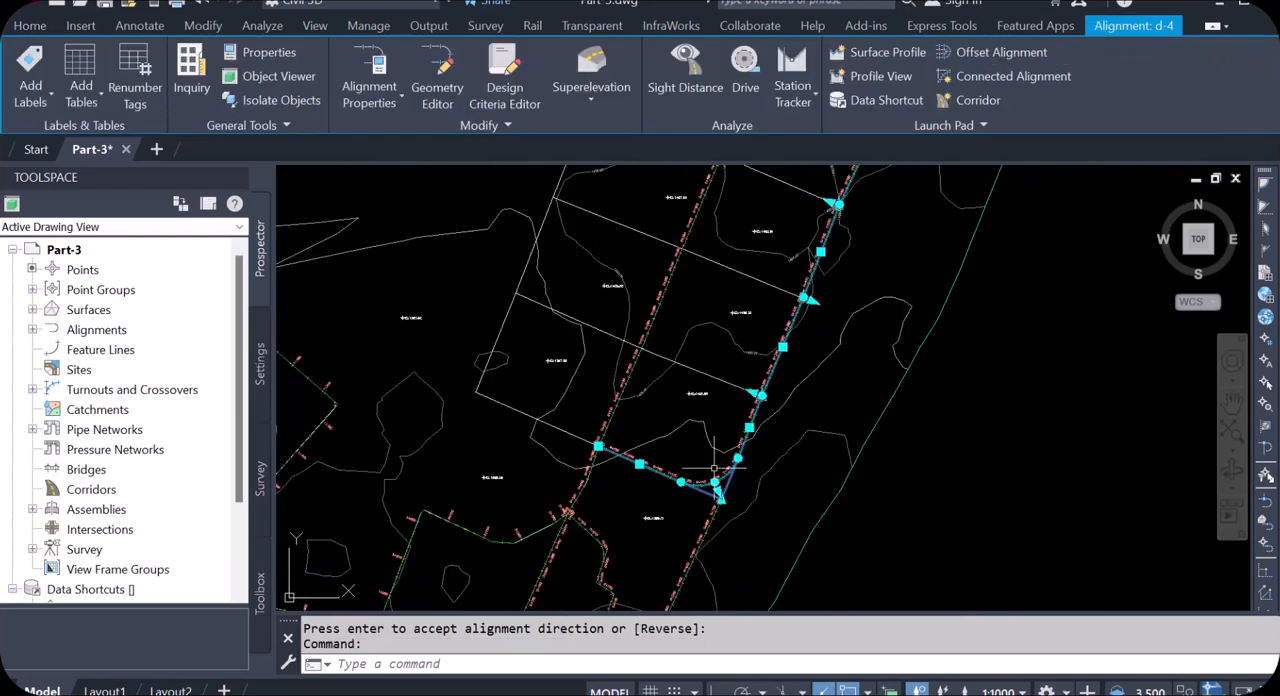
scroll(640, 490, "up", 3)
key("Escape")
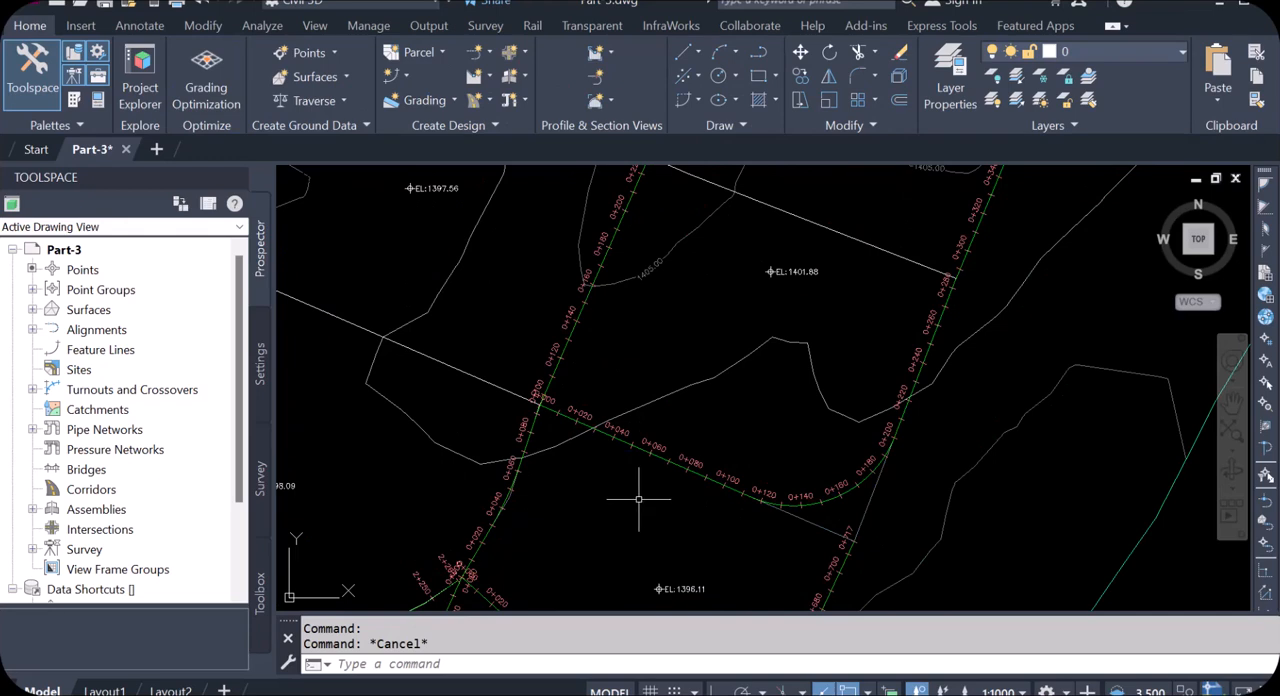
Step: Create alignment d-5 from the polyline running west from the d-3 junction and turning north, in its default direction, without curves between tangents
key("Return")
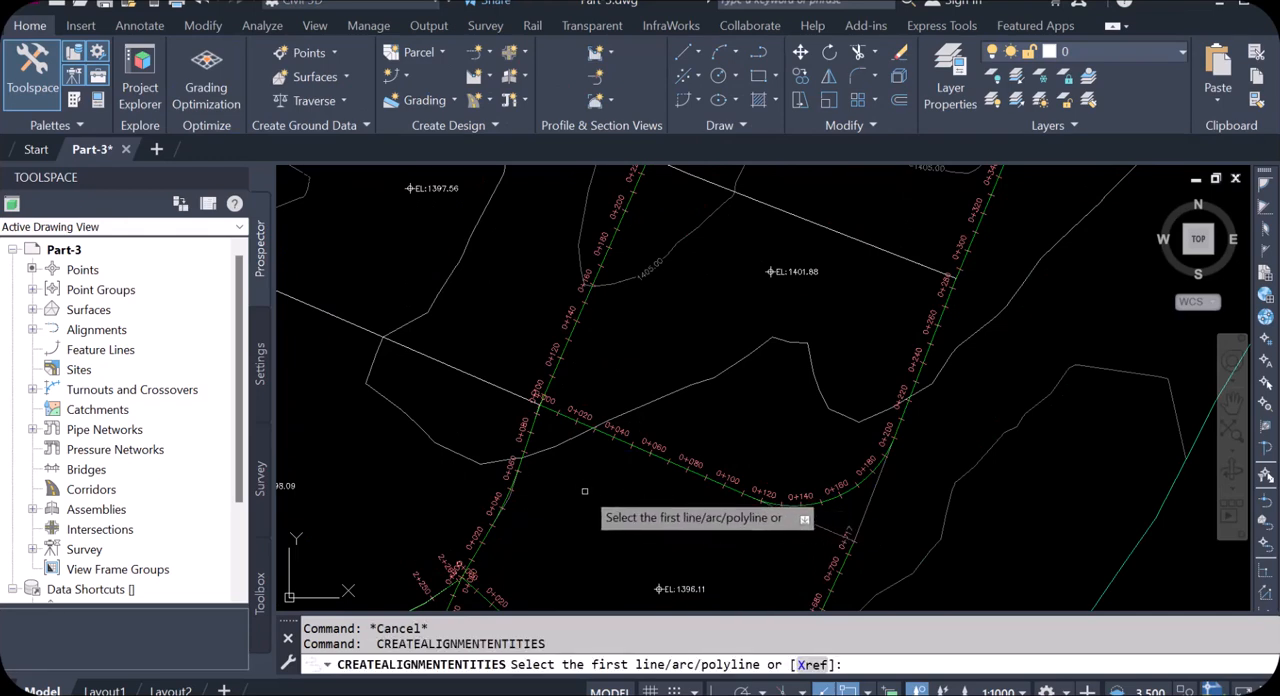
left_click(502, 390)
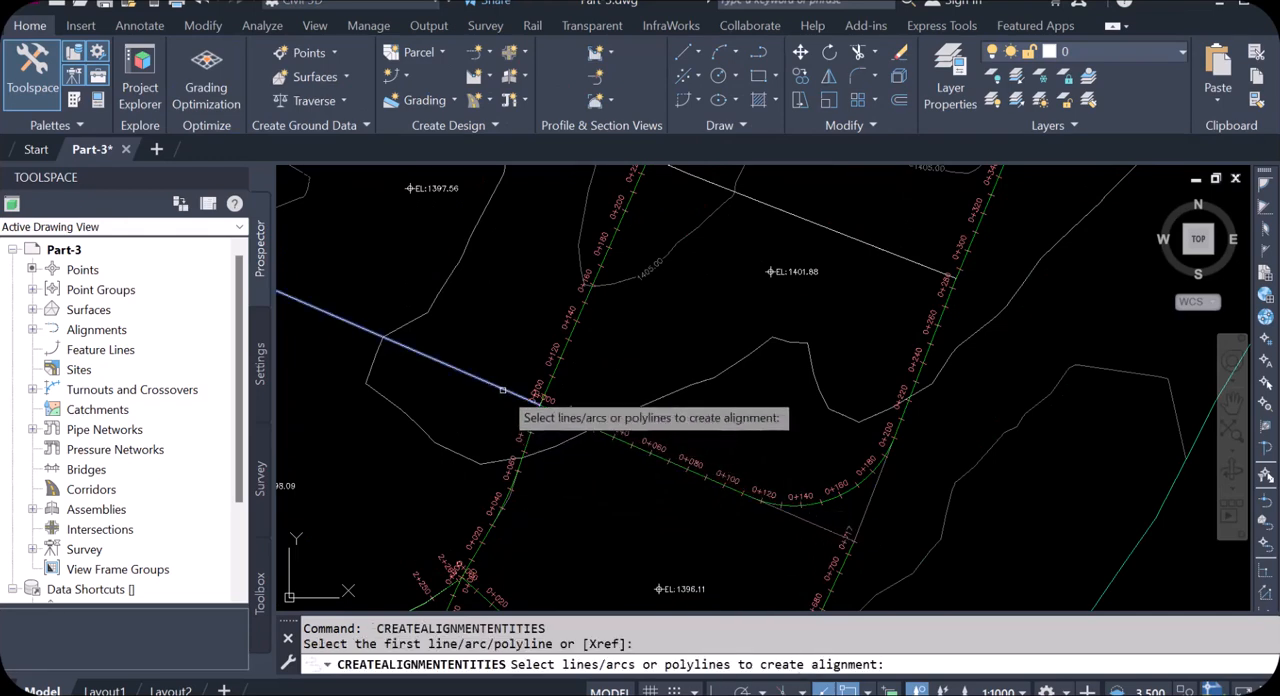
key("Return")
key("Return")
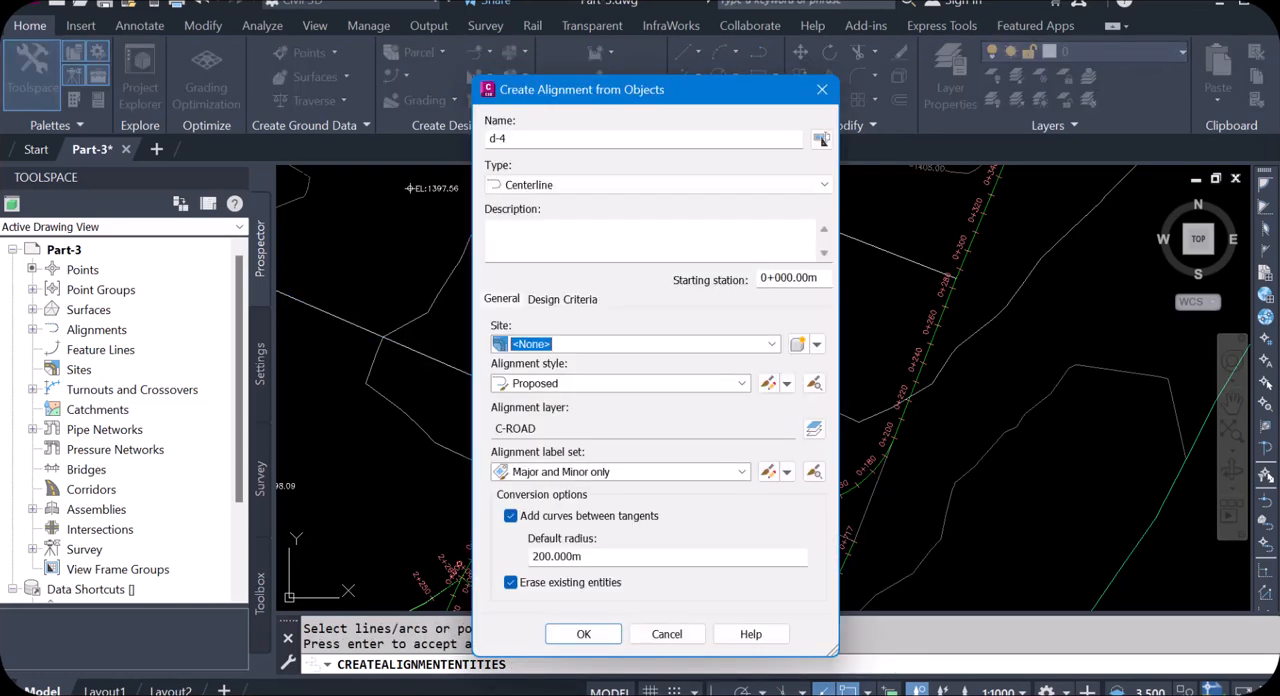
left_click(498, 140)
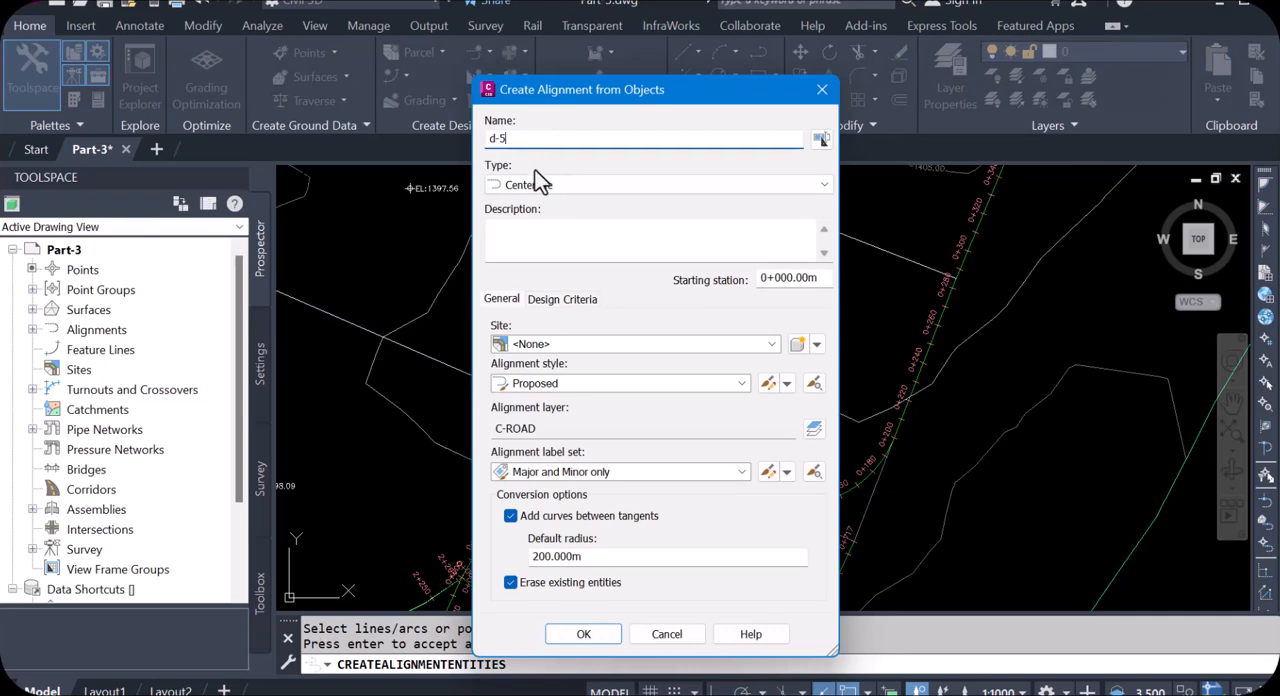
left_click(510, 516)
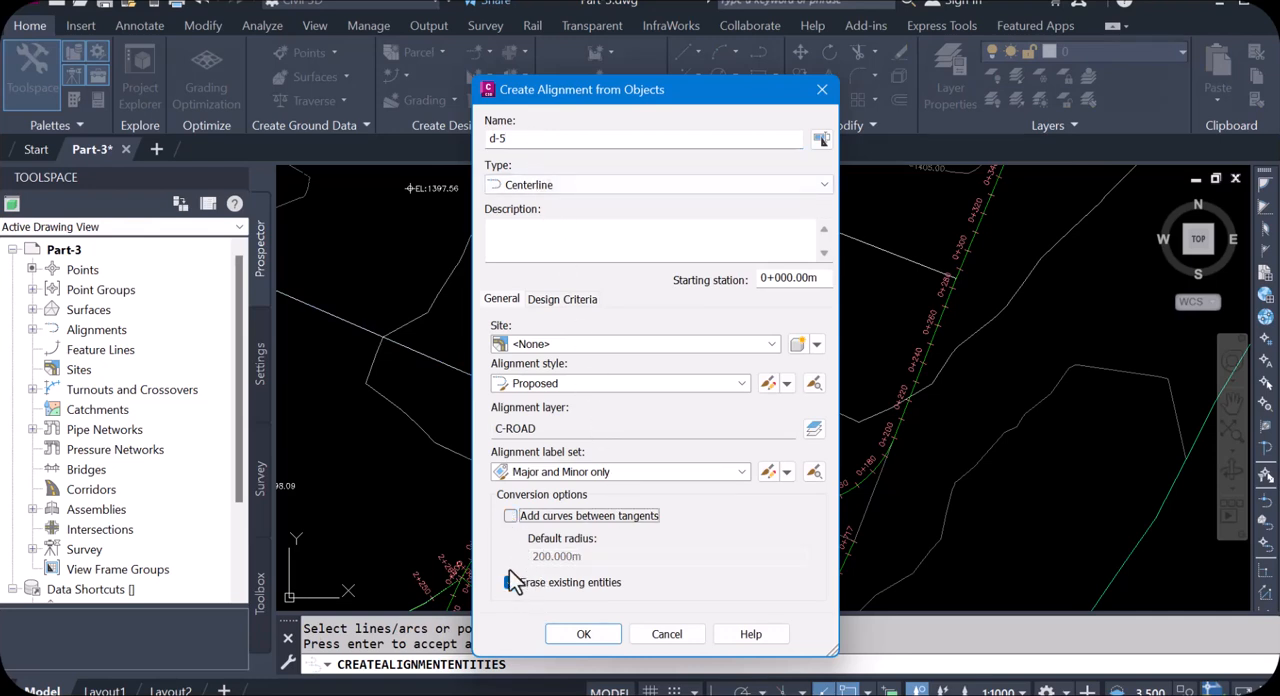
left_click(598, 638)
Step: Create alignment d-6 from the southernmost remaining plot-dividing line across d-3, reversing its direction and disabling Add curves between tangents
scroll(785, 508, "down", 4)
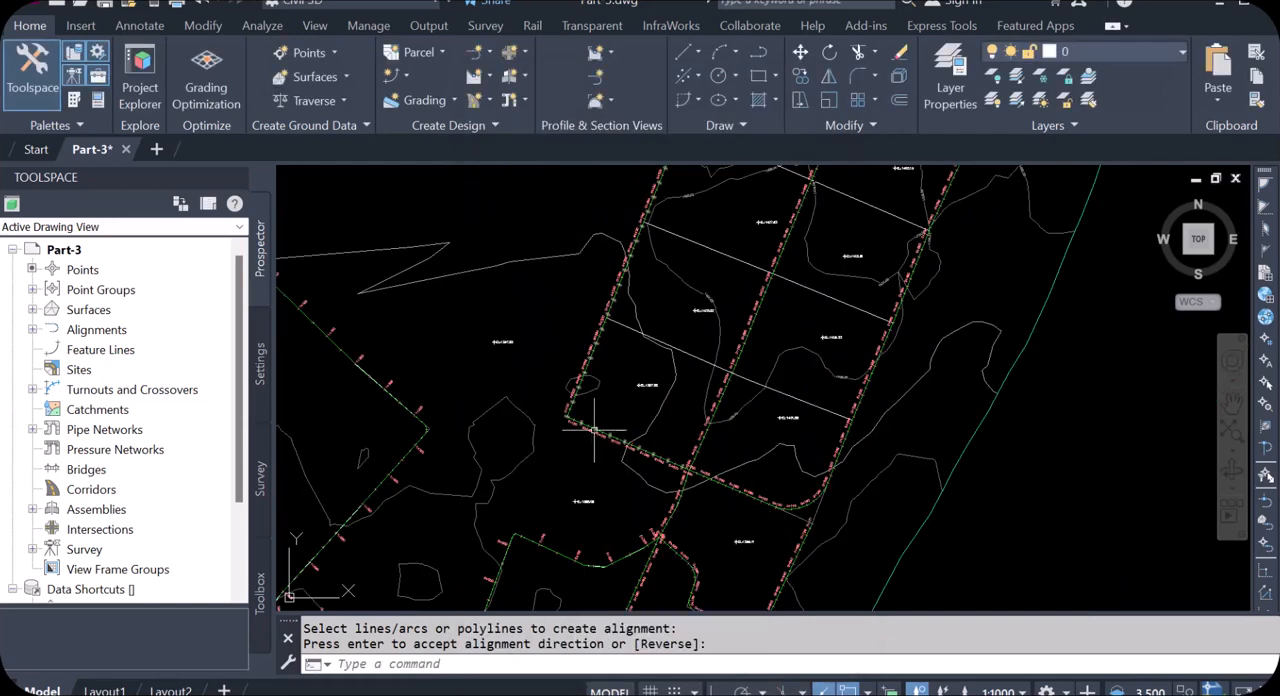
scroll(589, 427, "up", 6)
scroll(515, 410, "up", 2)
scroll(530, 330, "down", 5)
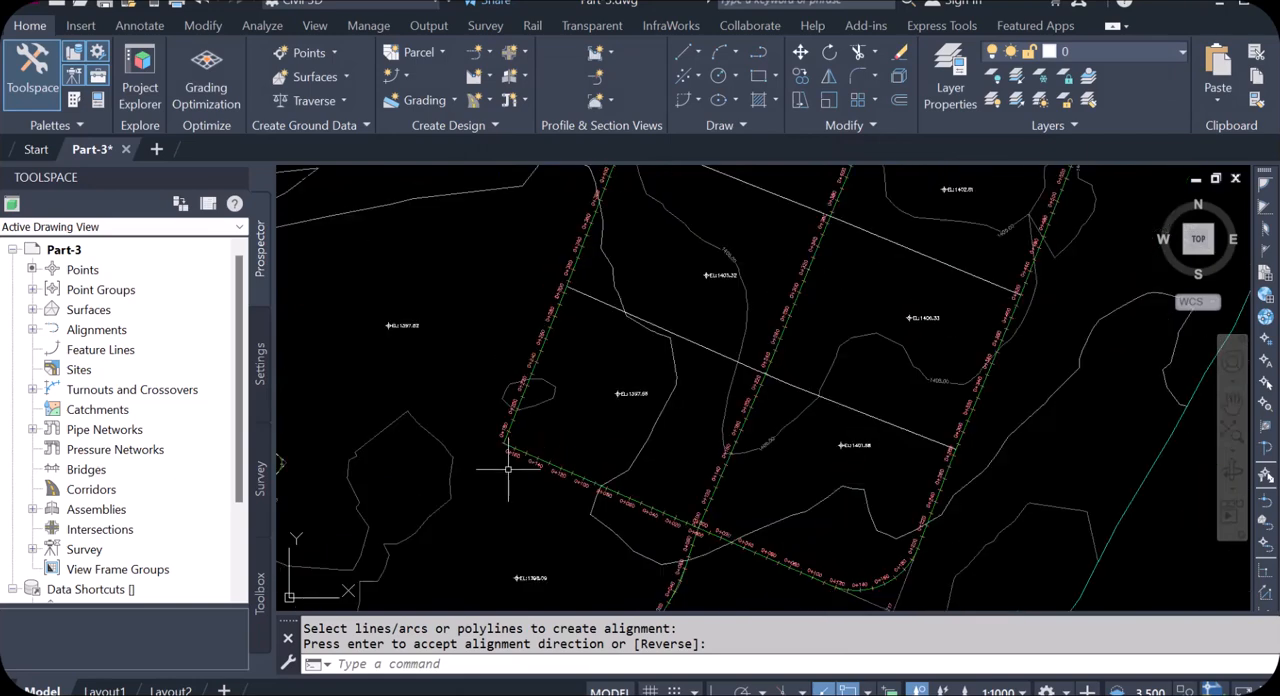
scroll(560, 435, "up", 3)
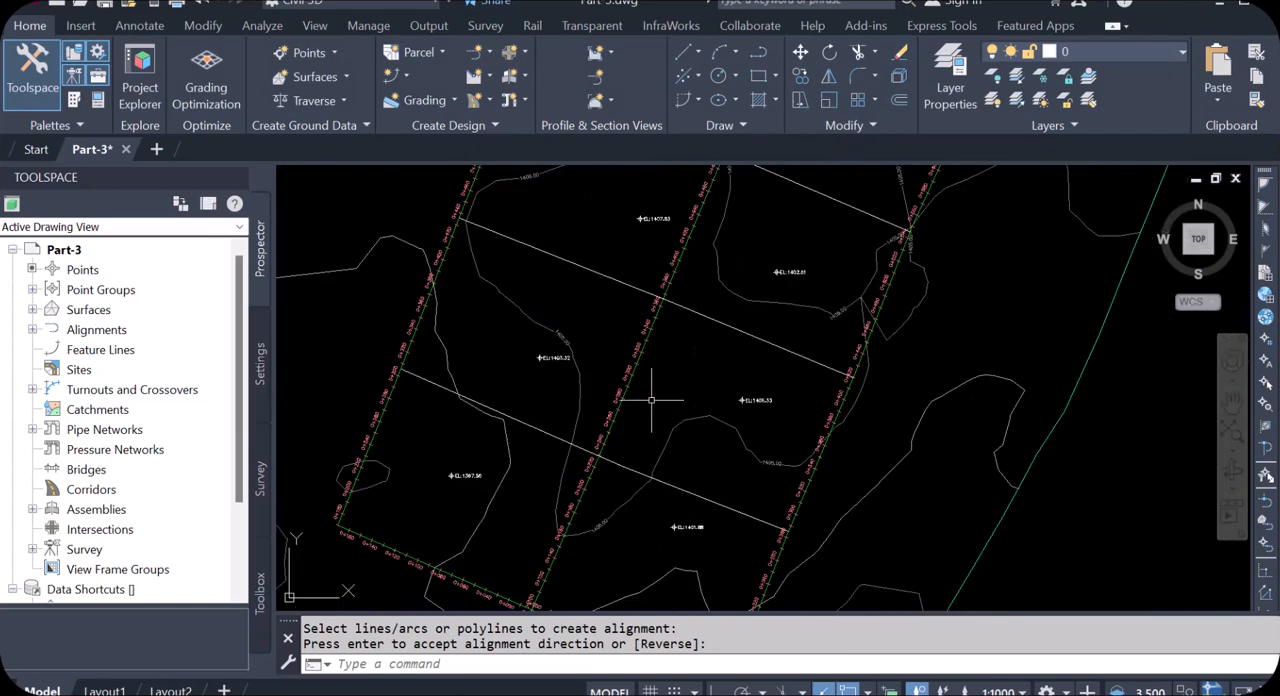
key("Return")
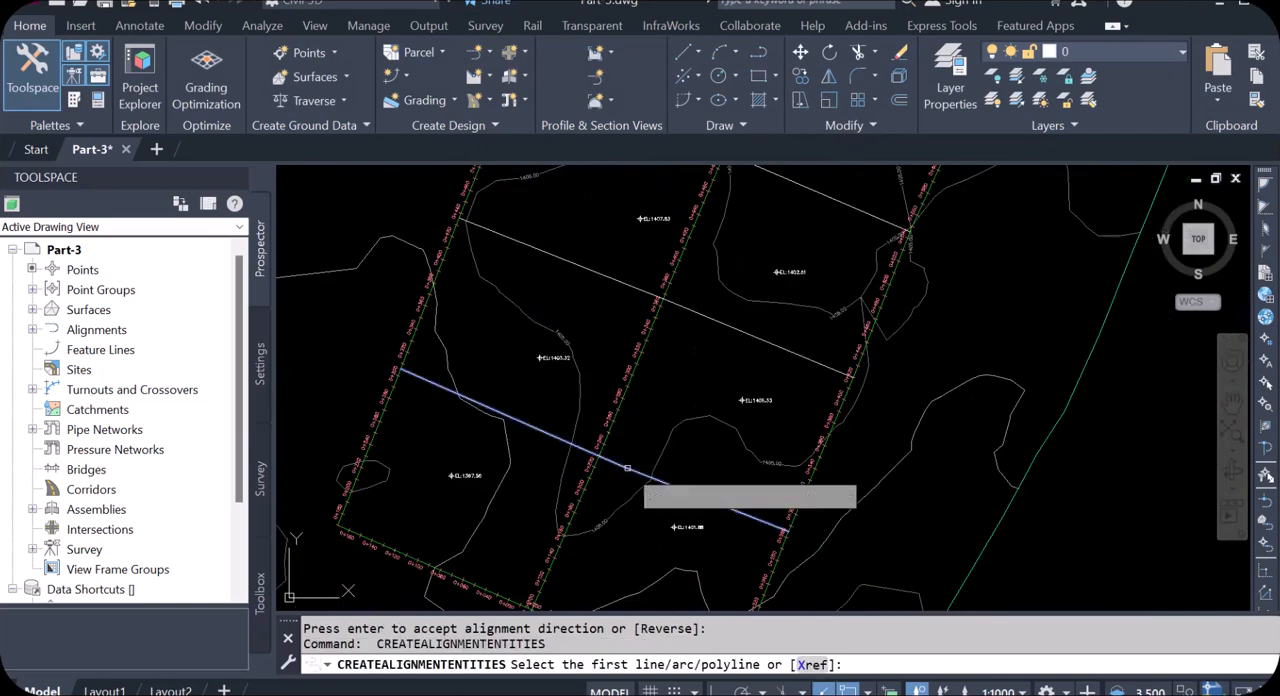
left_click(625, 491)
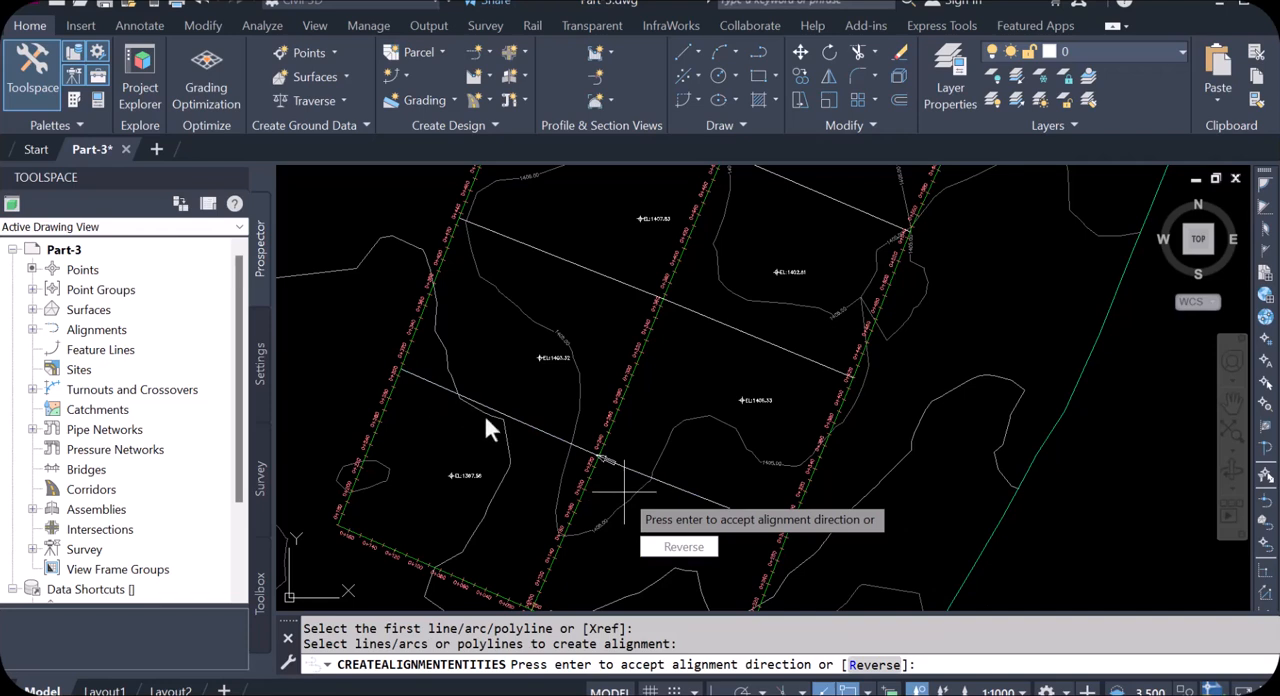
key("Return")
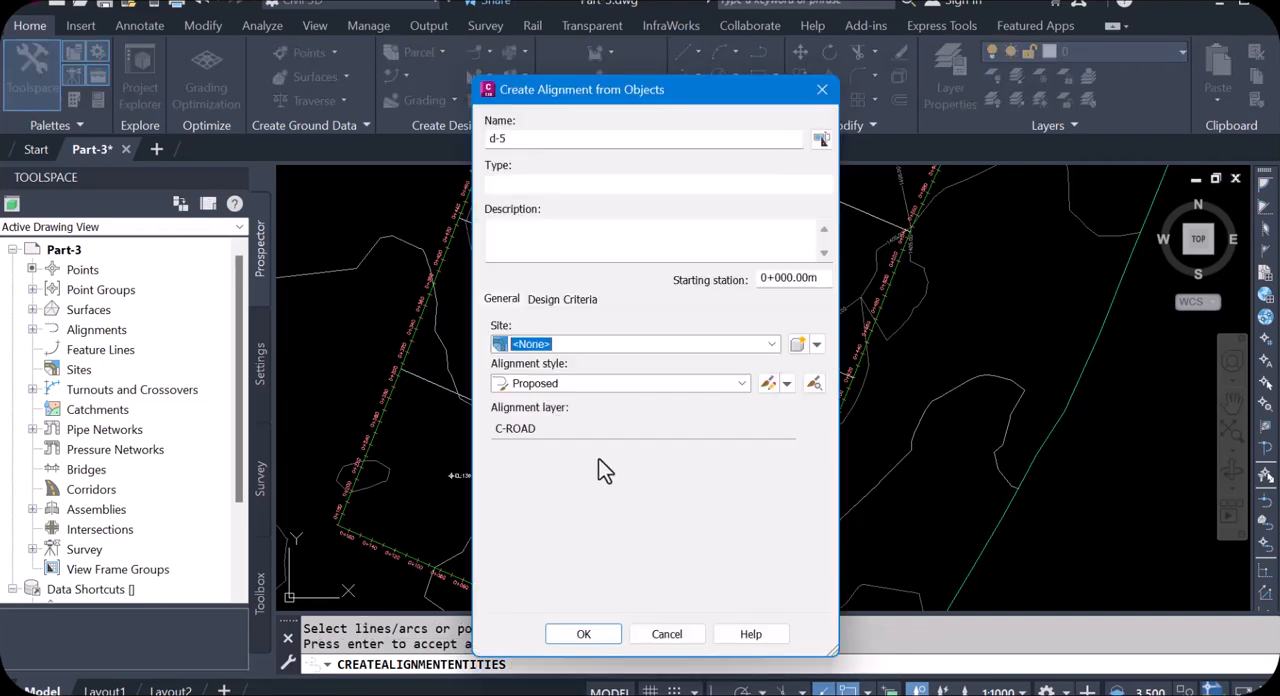
left_click(502, 140)
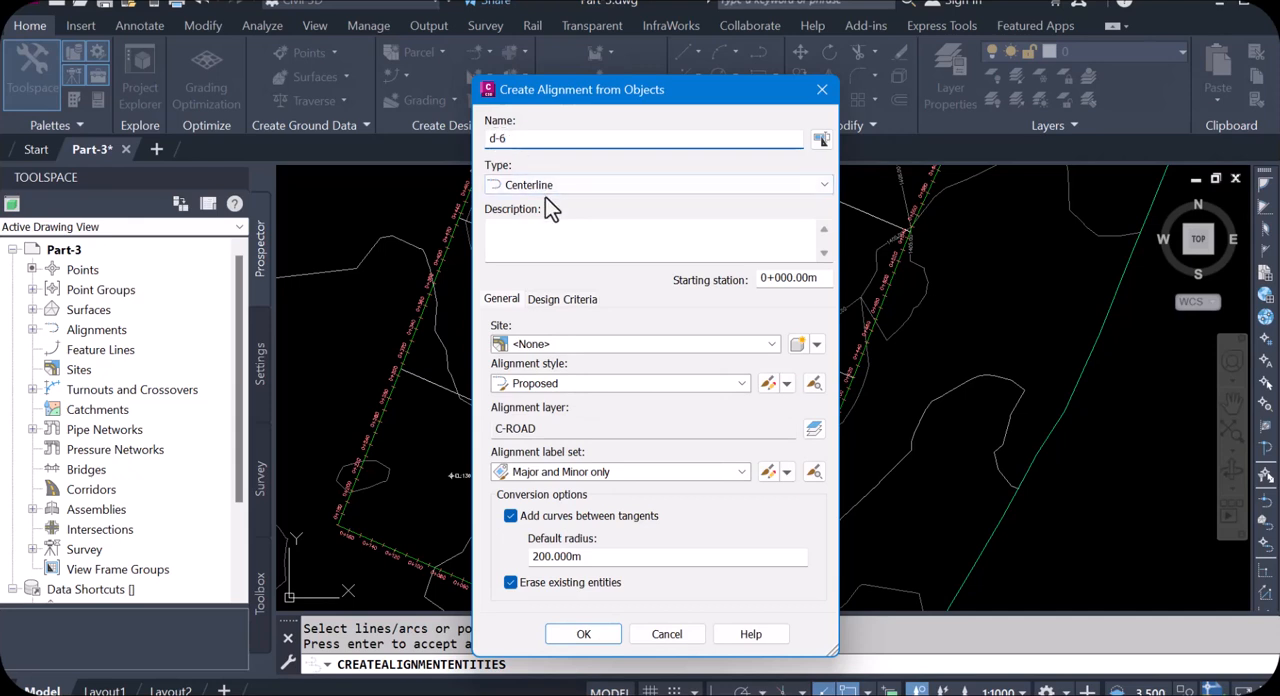
left_click(511, 516)
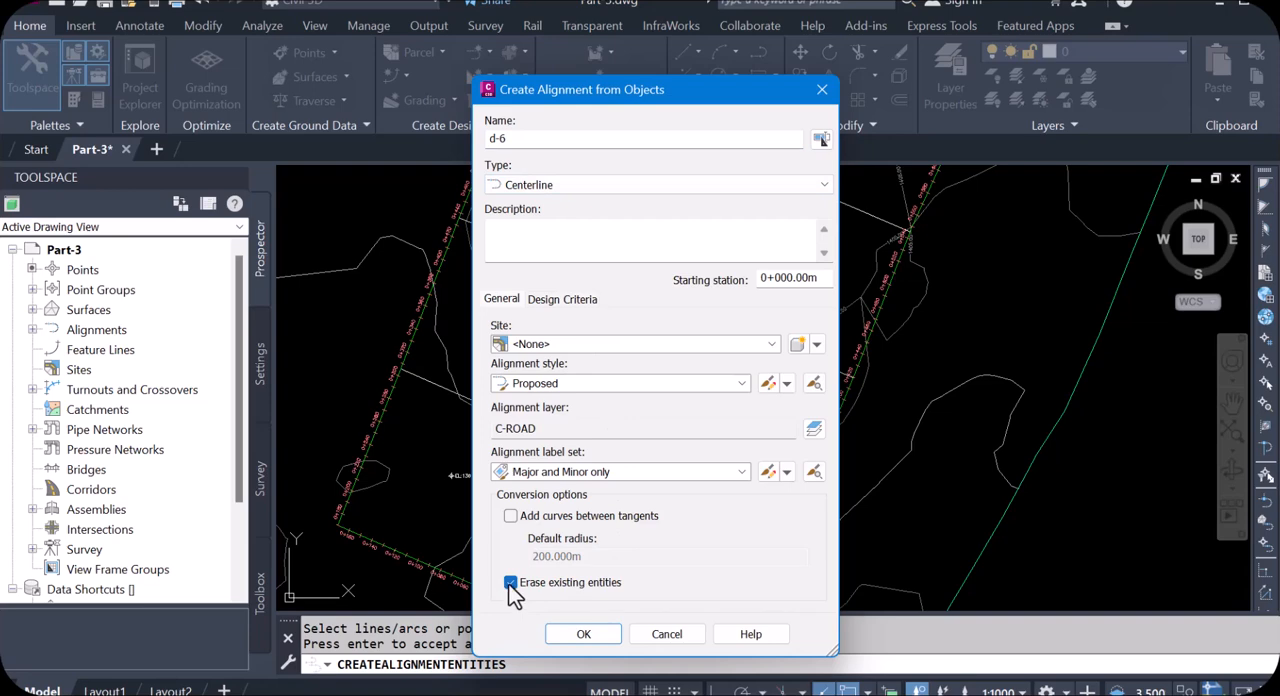
left_click(598, 636)
Step: Create alignment d-7 from the next plot-dividing line north of d-6, accepting its default direction and disabling Add curves between tangents
scroll(675, 407, "up", 2)
scroll(675, 407, "down", 2)
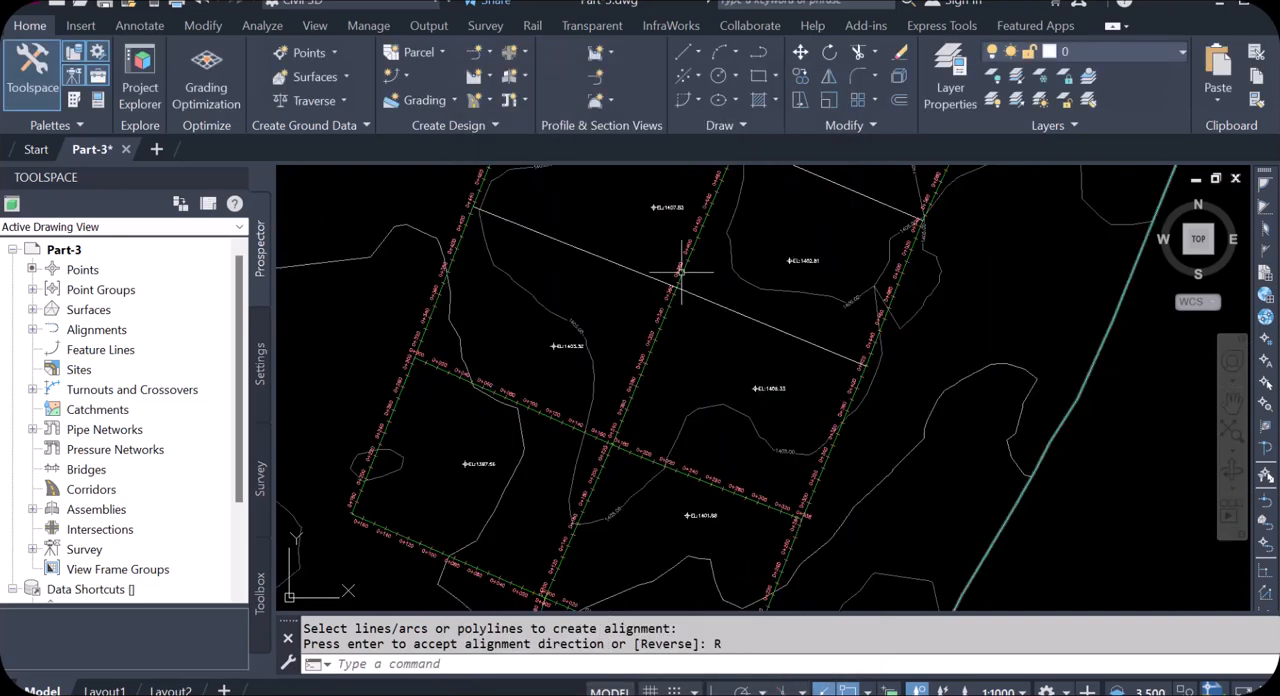
scroll(702, 278, "up", 4)
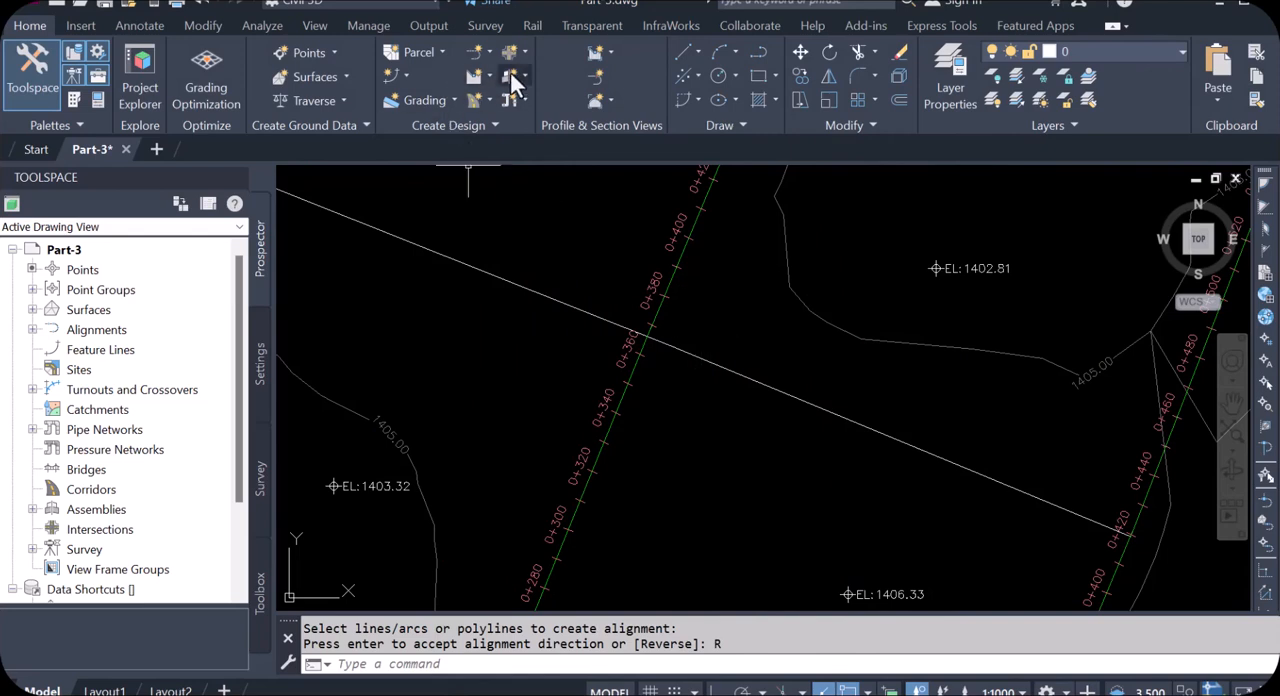
left_click(489, 53)
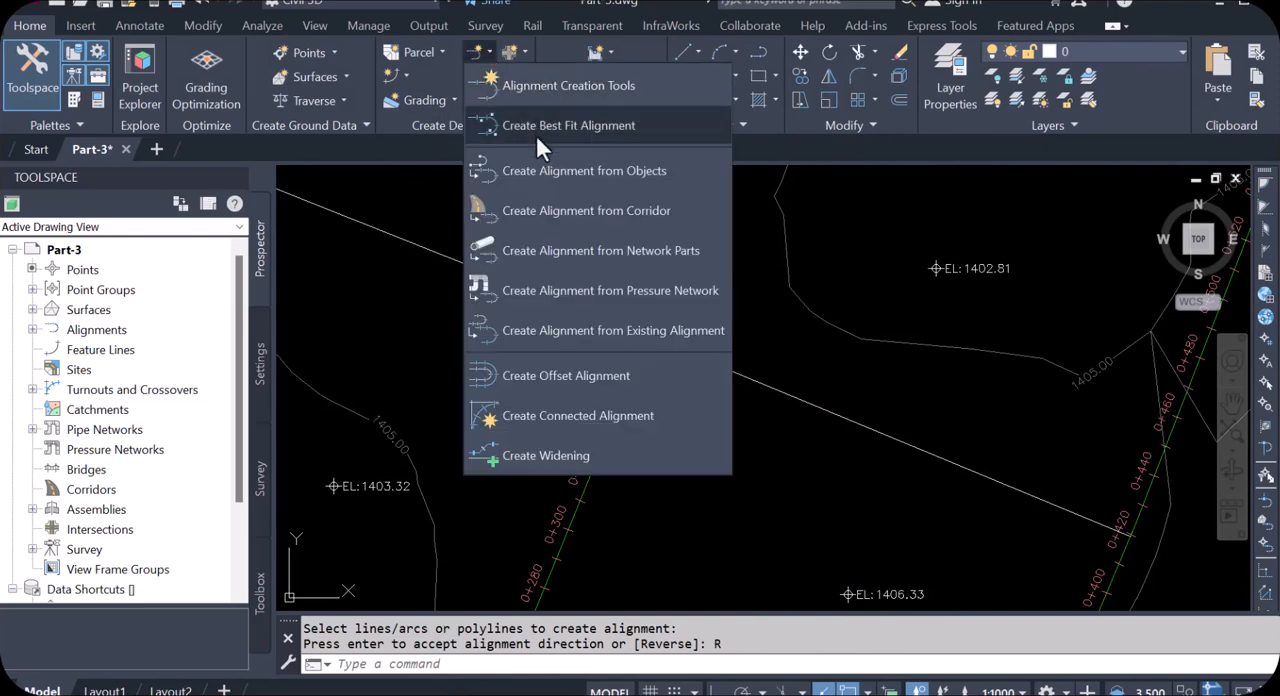
left_click(544, 170)
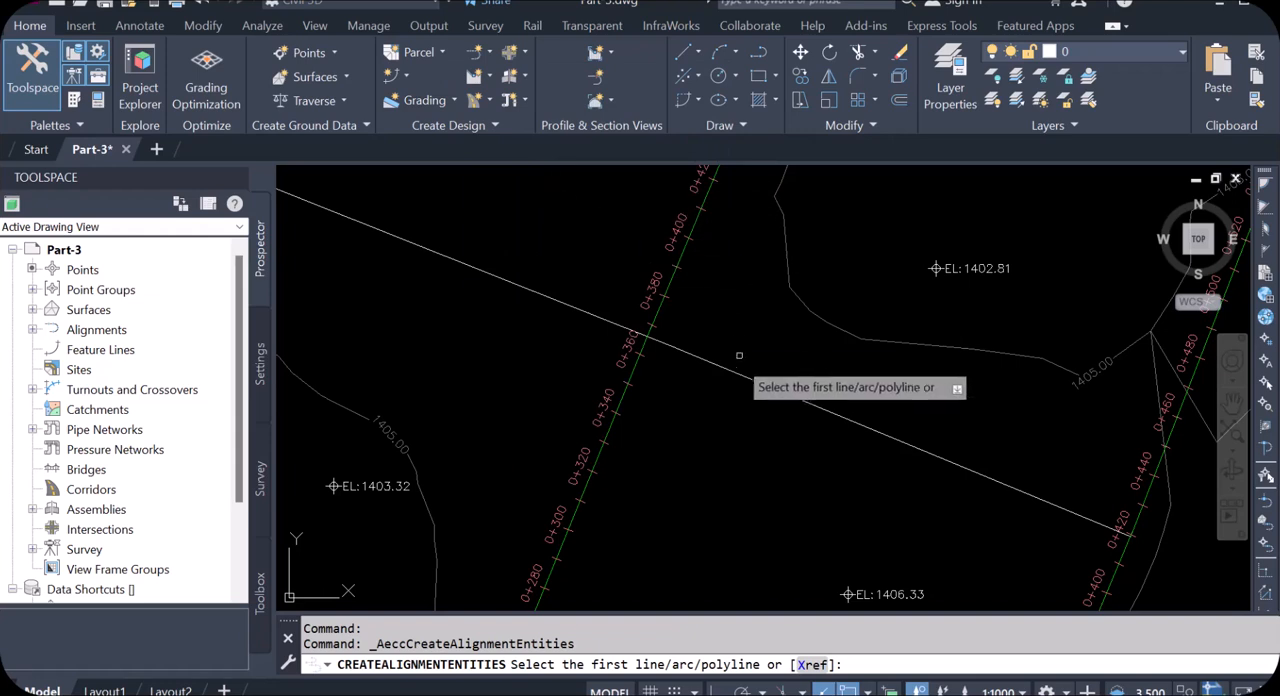
scroll(620, 328, "down", 3)
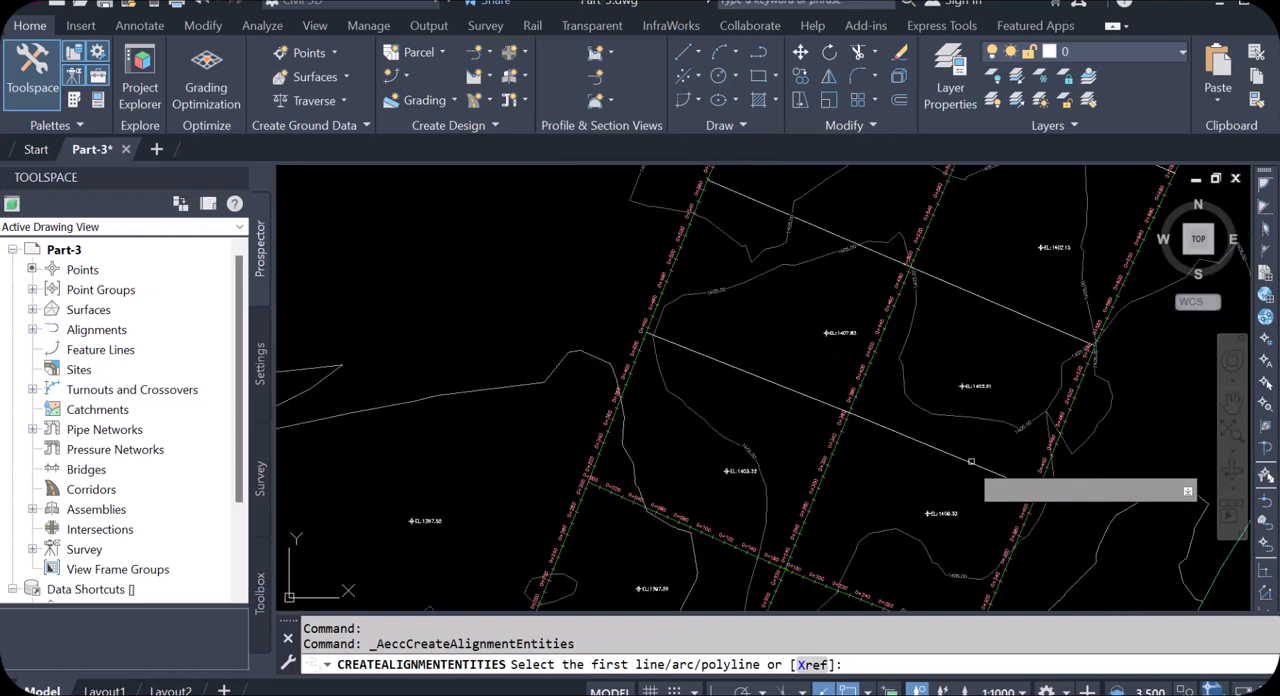
left_click(763, 378)
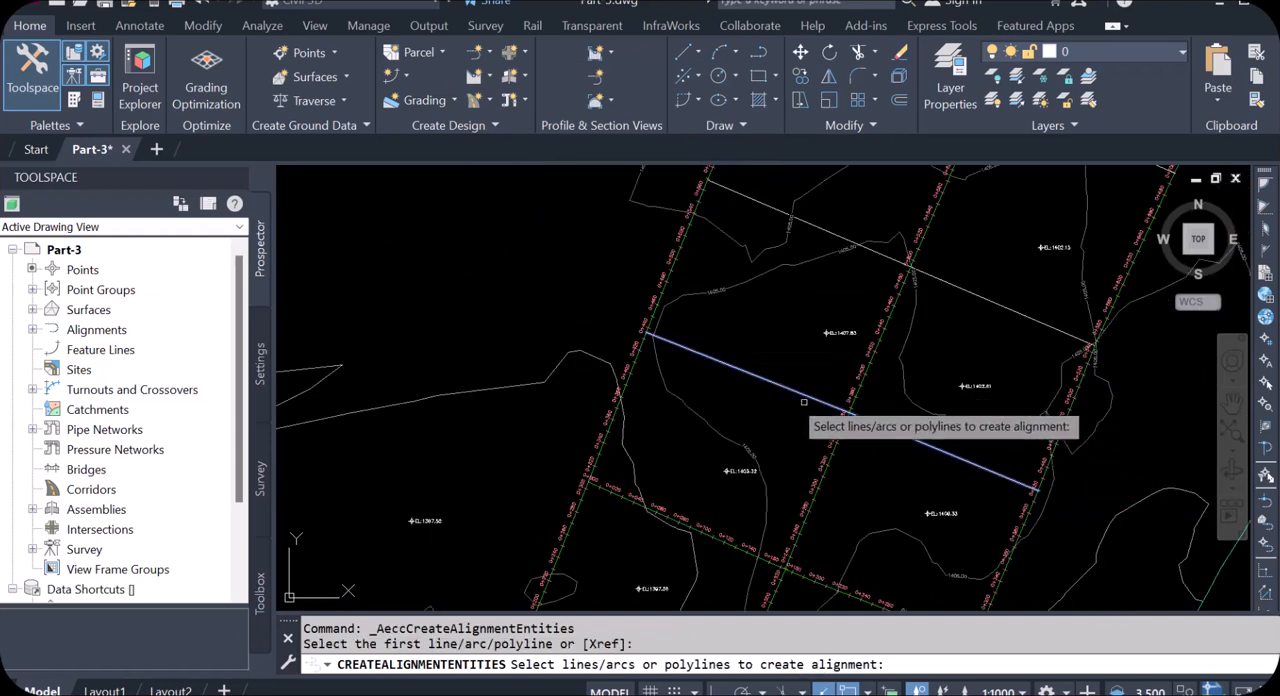
key("Return")
key("Return")
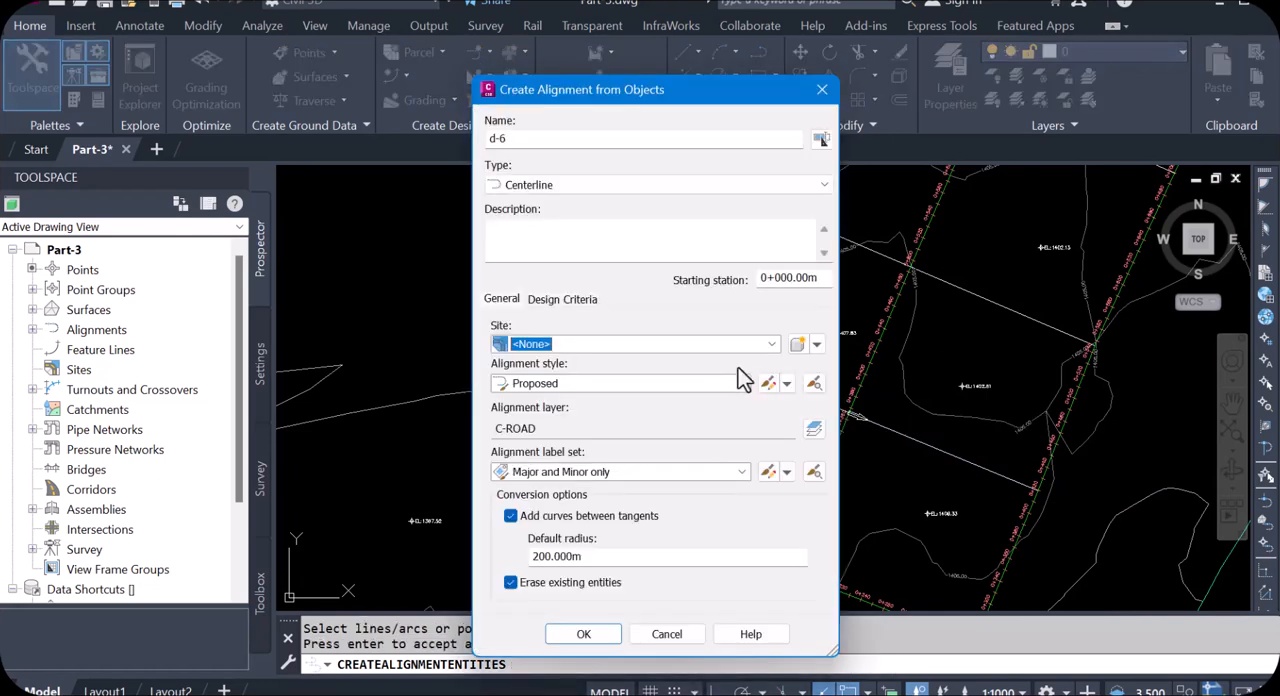
left_click_drag(498, 142, 523, 146)
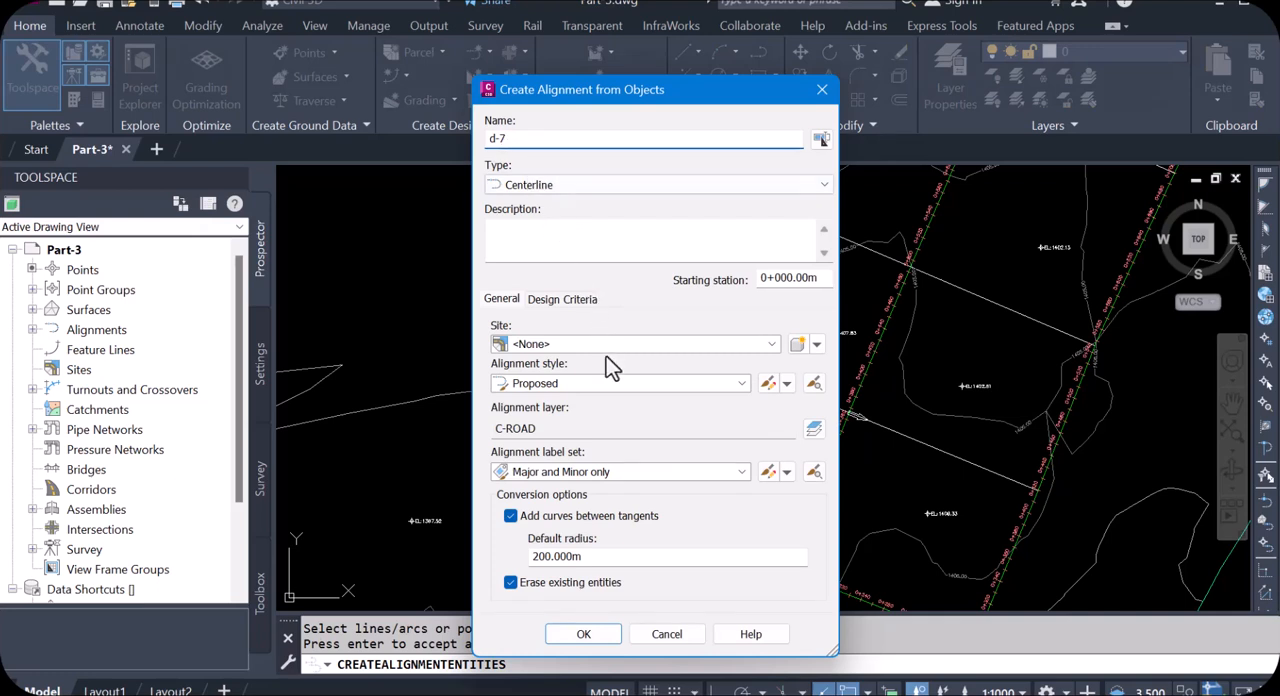
left_click(511, 516)
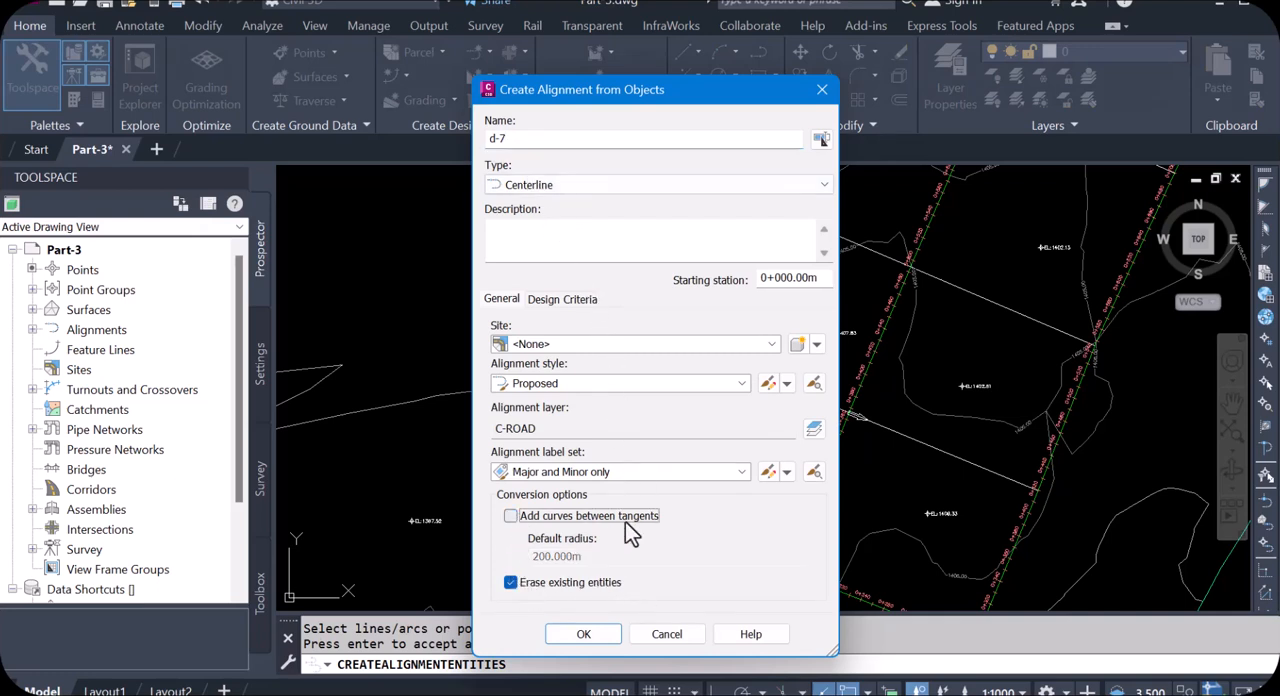
left_click(603, 633)
Step: Create alignment d-8 from the plot-dividing line just north of d-7, accepting its default direction and disabling Add curves between tangents
scroll(733, 381, "up", 2)
scroll(733, 381, "down", 4)
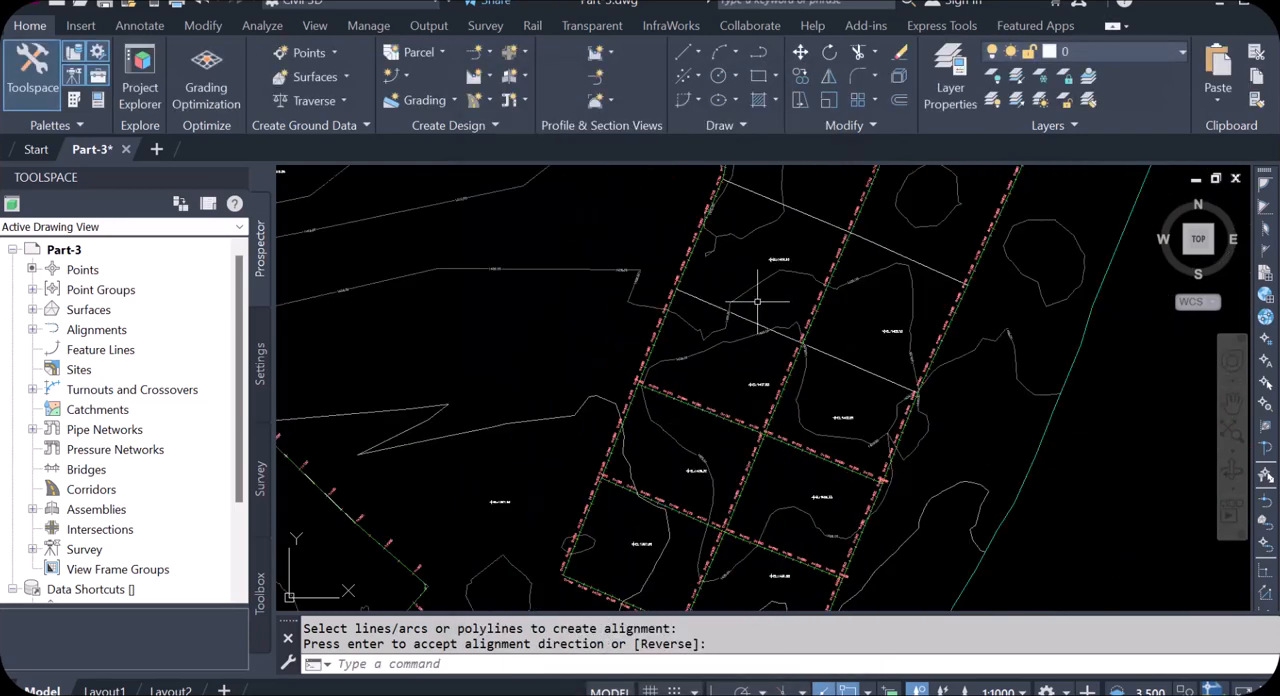
scroll(760, 305, "up", 4)
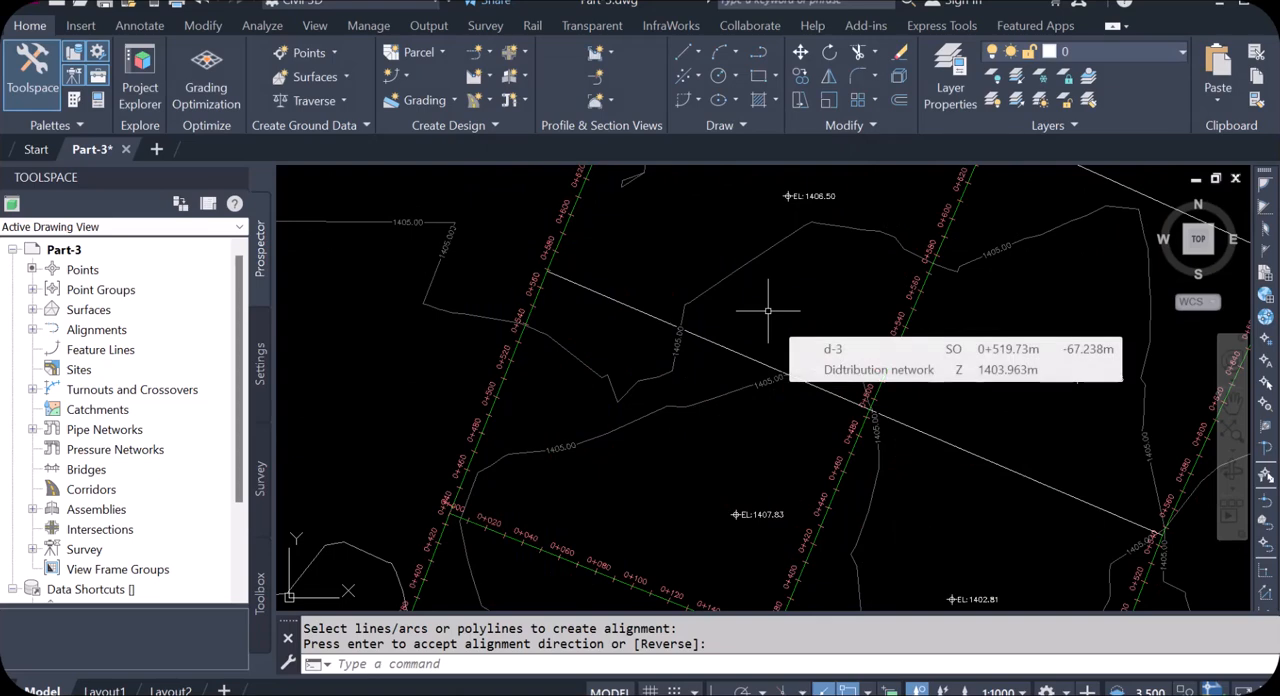
key("Return")
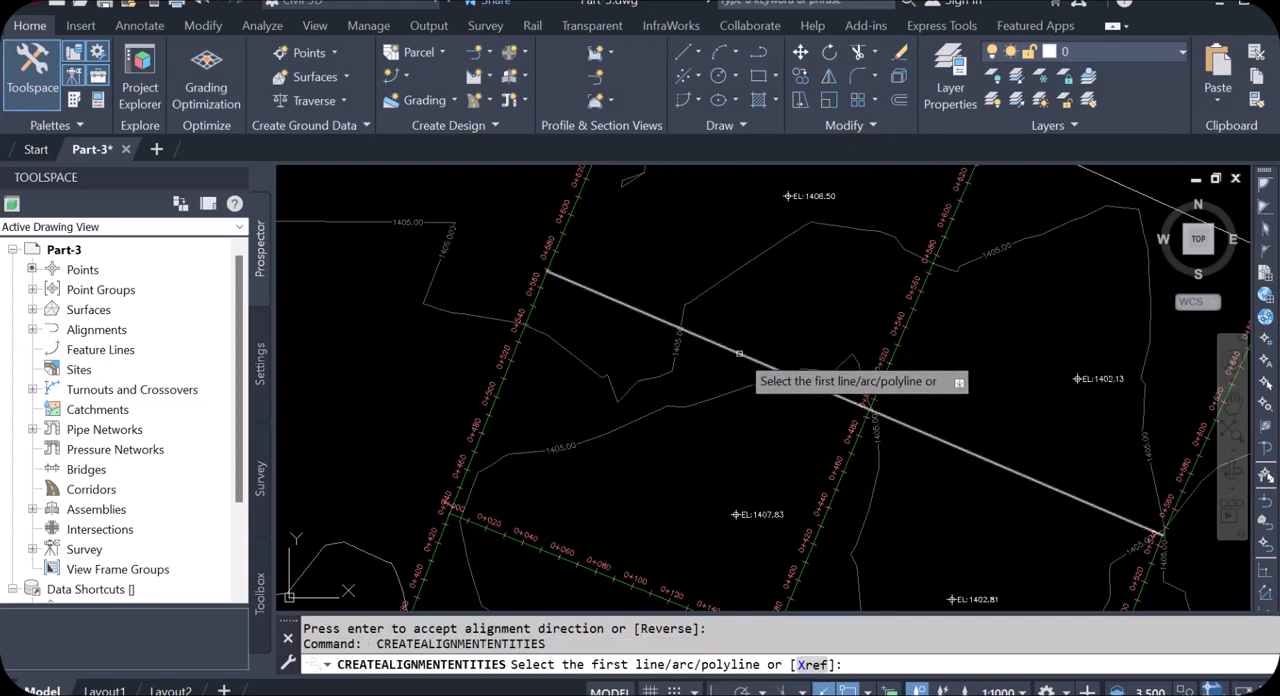
left_click(740, 353)
key("Return")
key("Return")
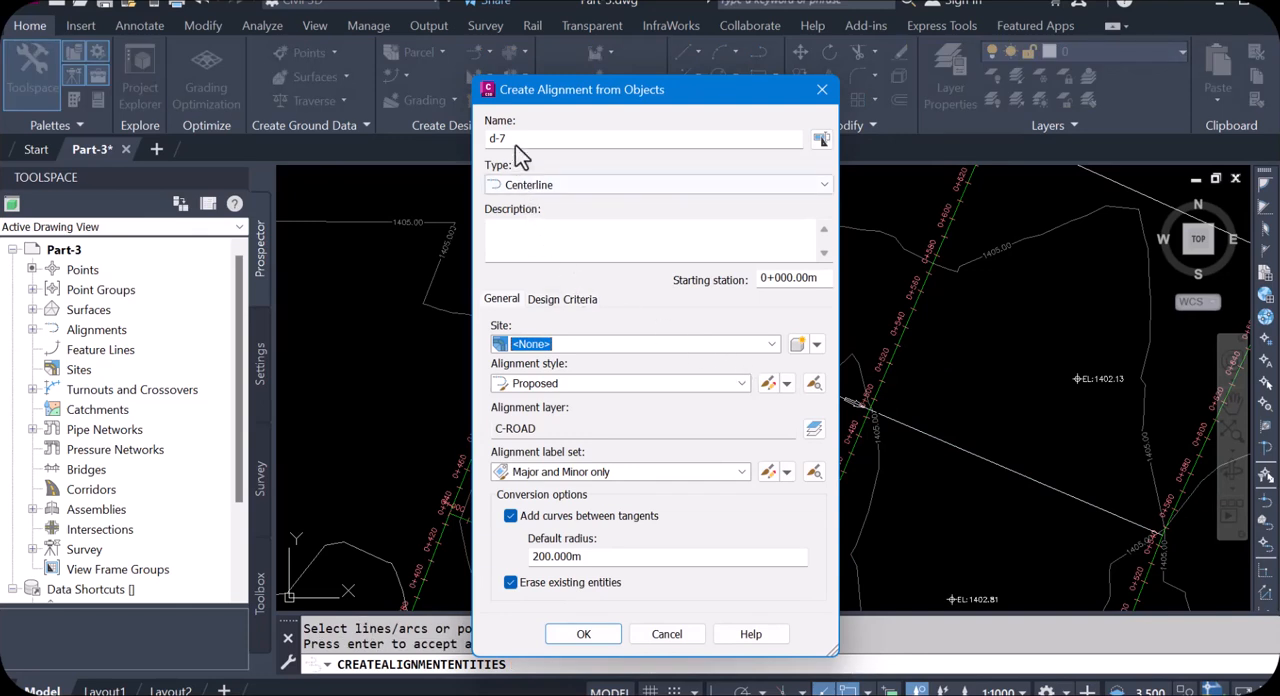
left_click_drag(501, 139, 508, 143)
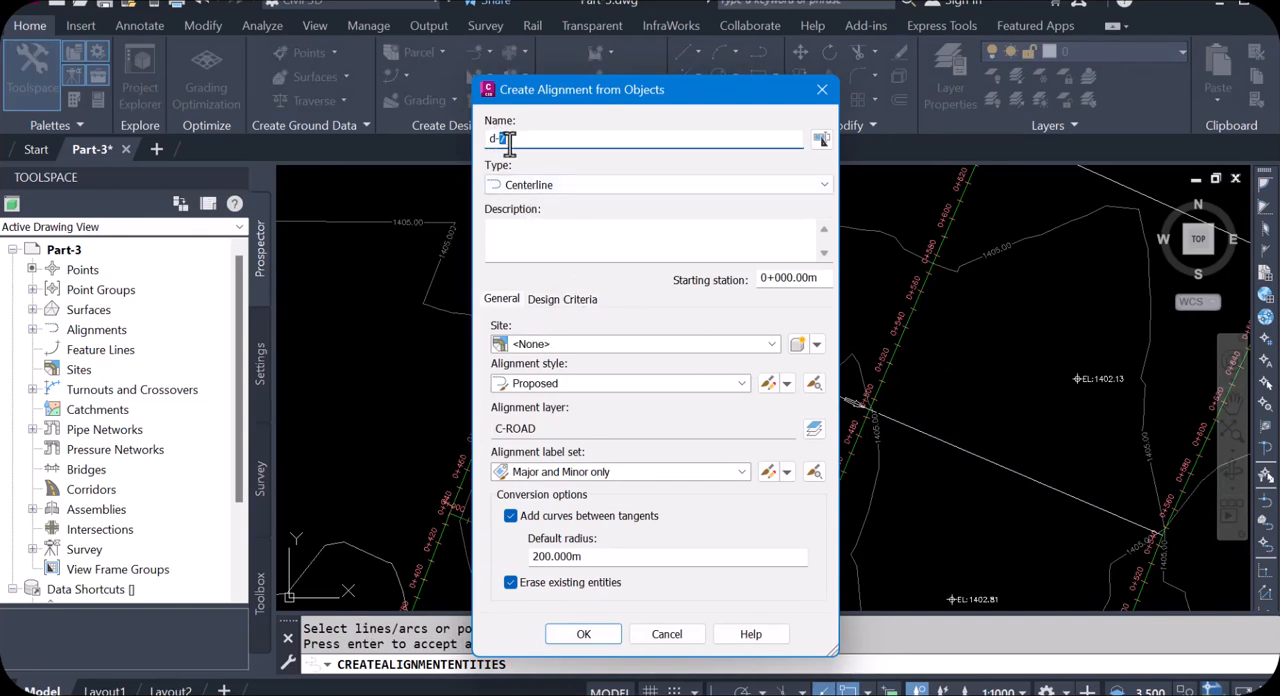
type("8")
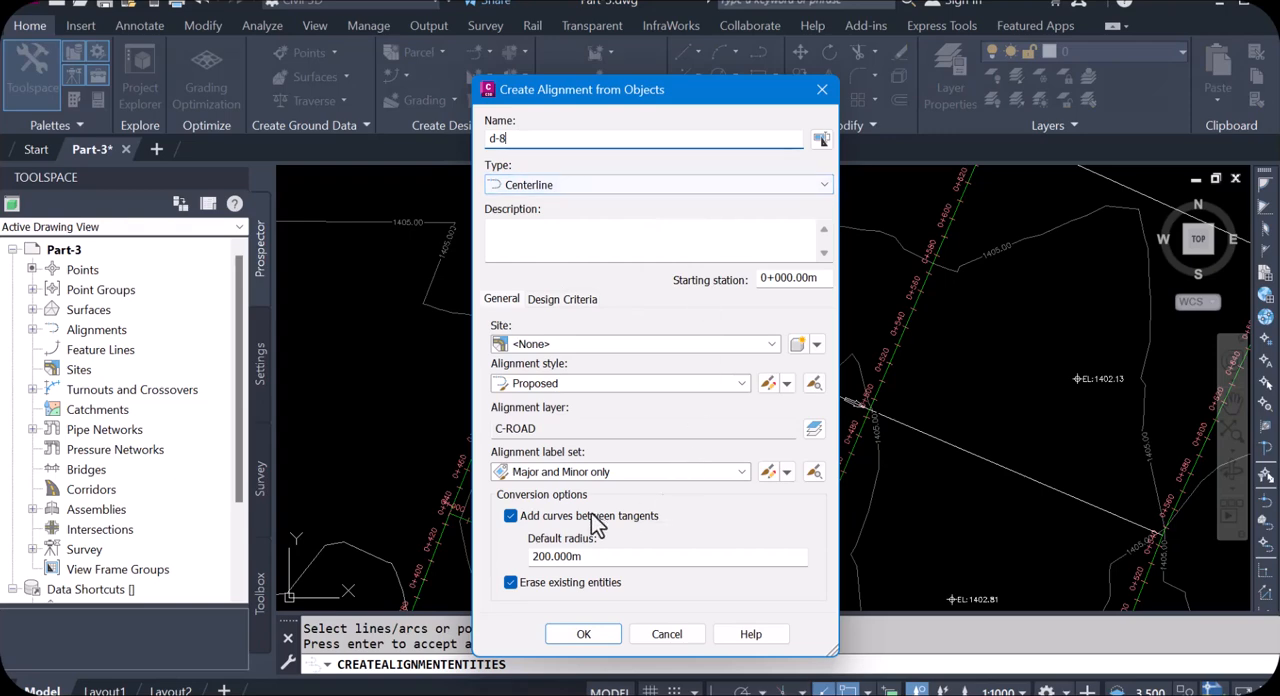
left_click(511, 516)
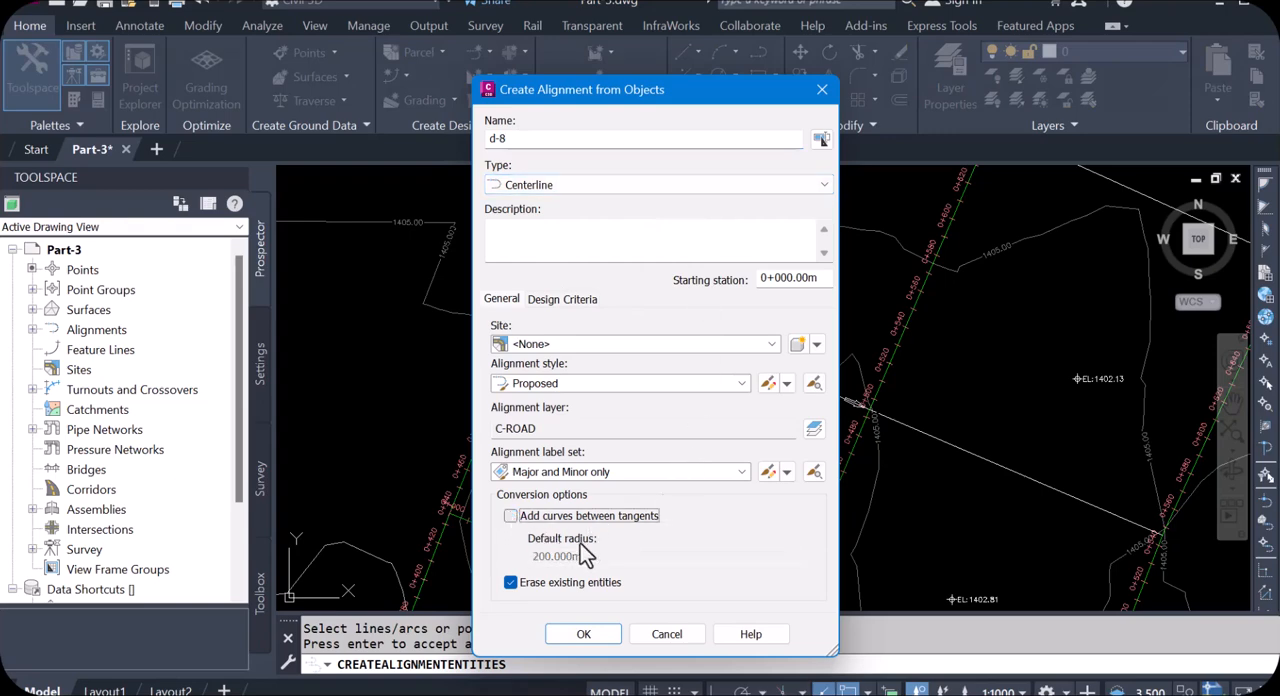
left_click(583, 634)
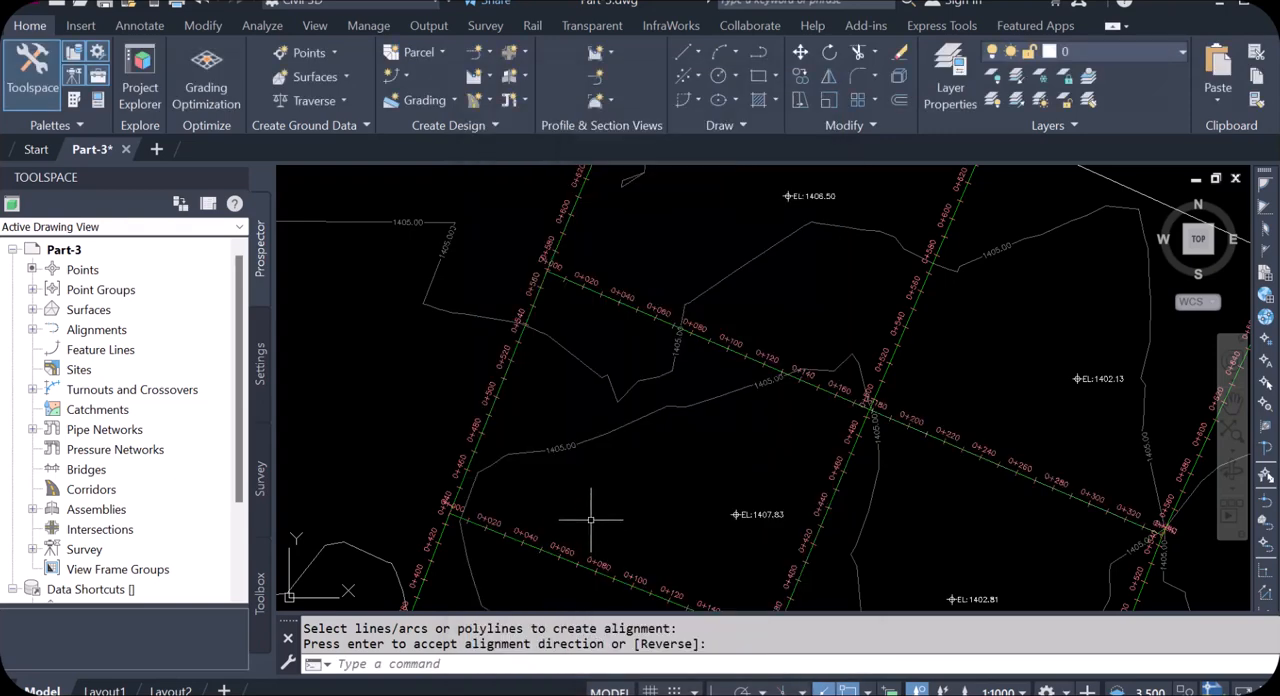
Step: Create alignment d-9 from the remaining plot-dividing line north of d-8, accepting its default direction and disabling Add curves between tangents
scroll(605, 465, "down", 3)
scroll(680, 342, "up", 6)
key("Return")
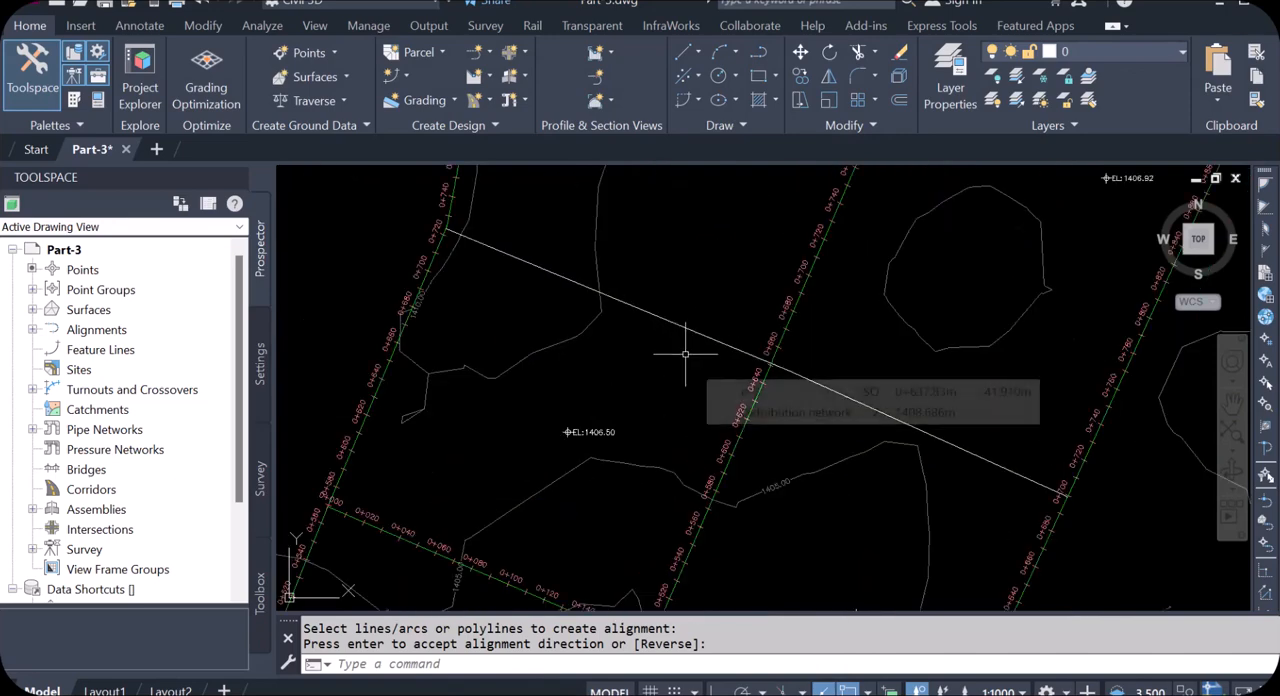
left_click(673, 336)
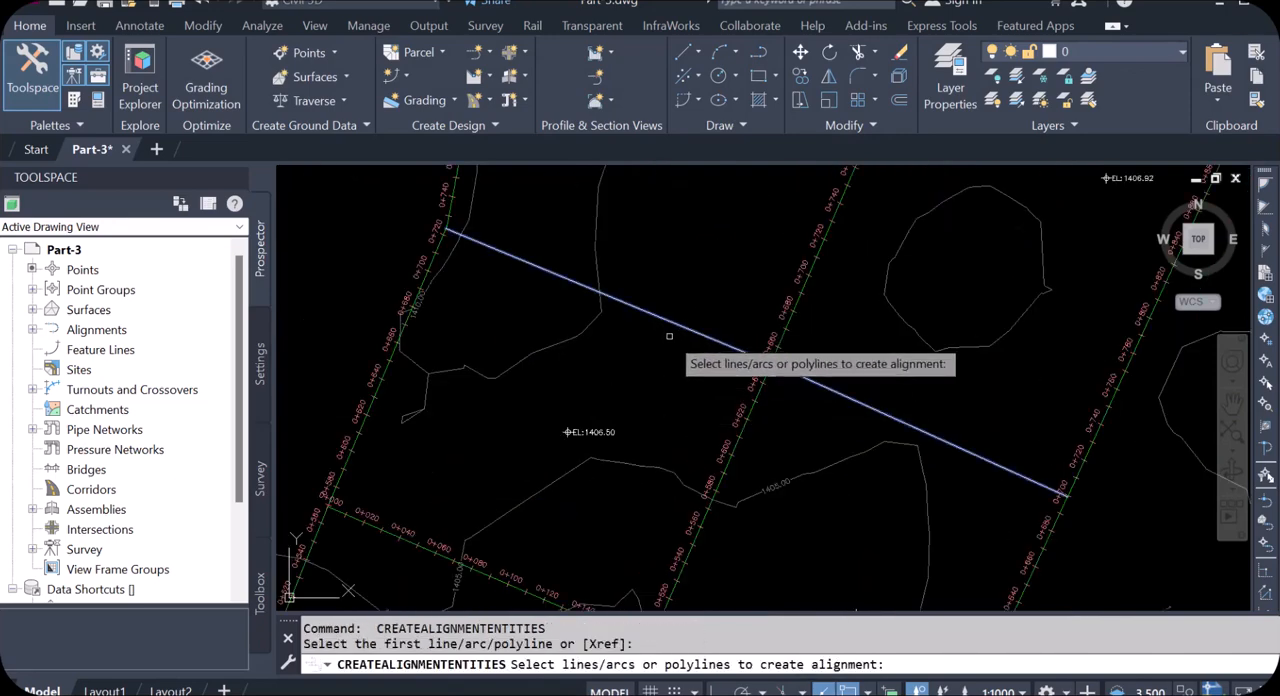
key("Return")
key("Return")
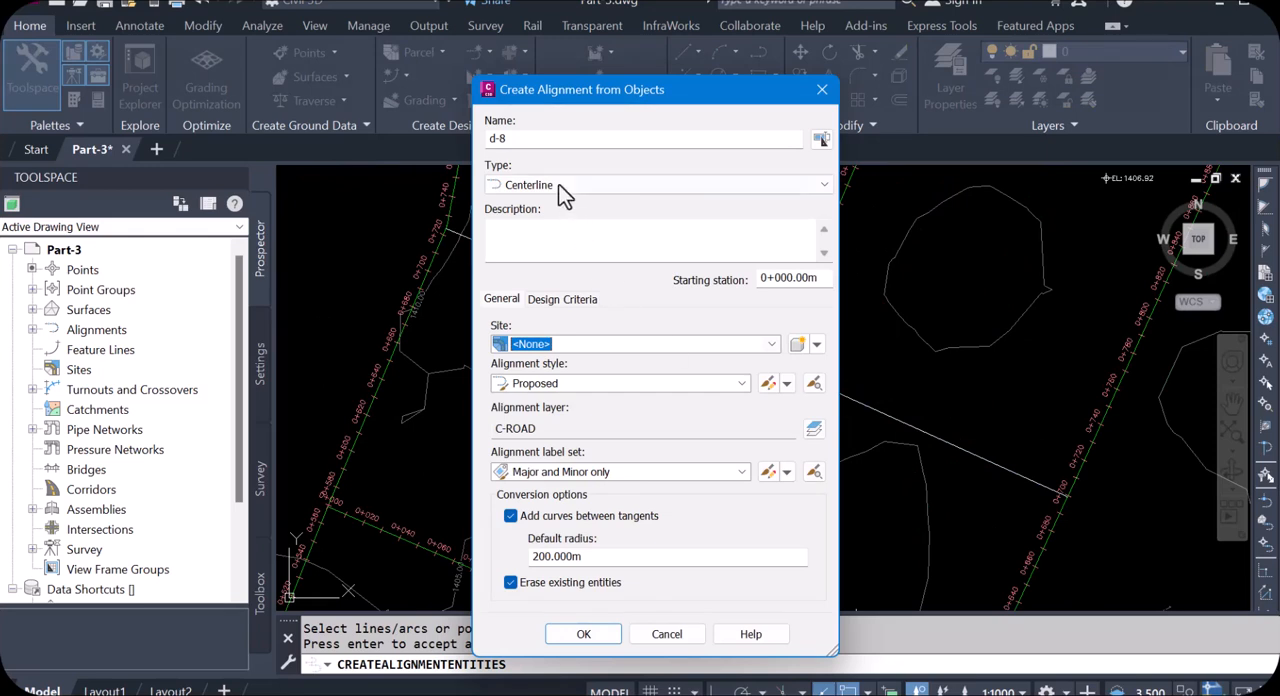
left_click(502, 139)
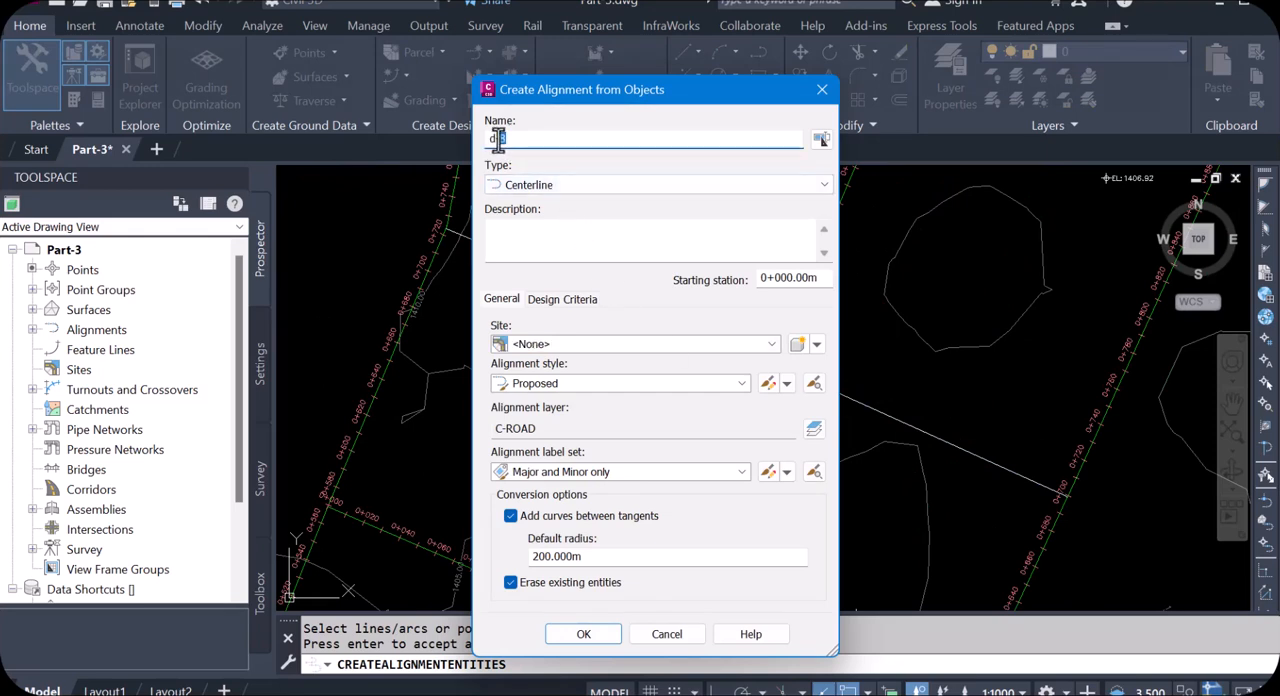
left_click(511, 516)
left_click(588, 636)
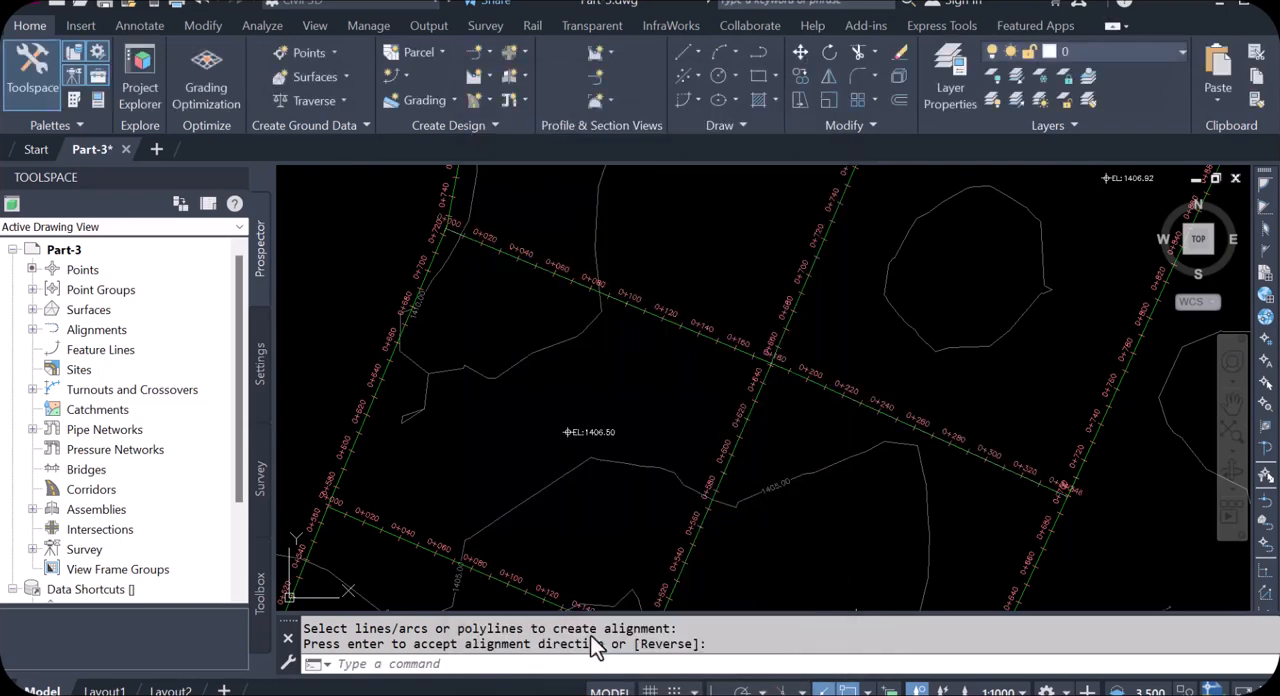
Step: Inspect the distribution network alignments across the site, including the curved corner of d-4 at its junction with the neighbouring alignment
scroll(610, 425, "down", 5)
scroll(735, 330, "down", 2)
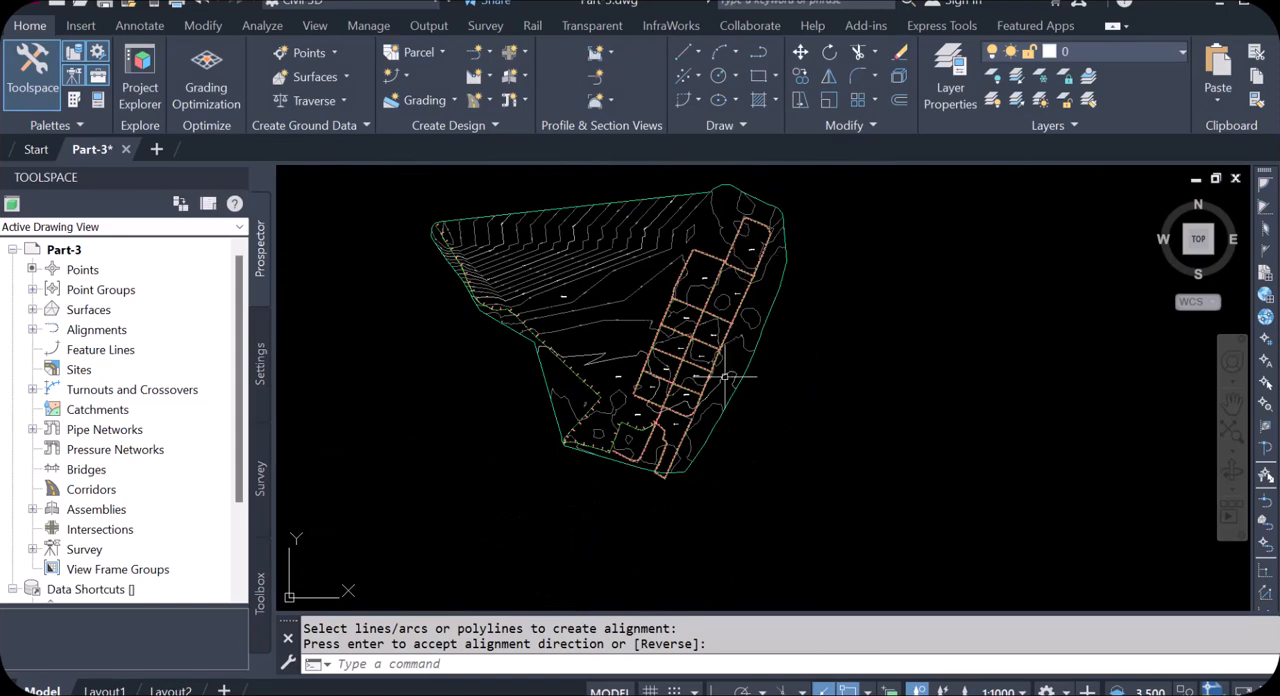
scroll(724, 376, "up", 4)
scroll(660, 465, "down", 2)
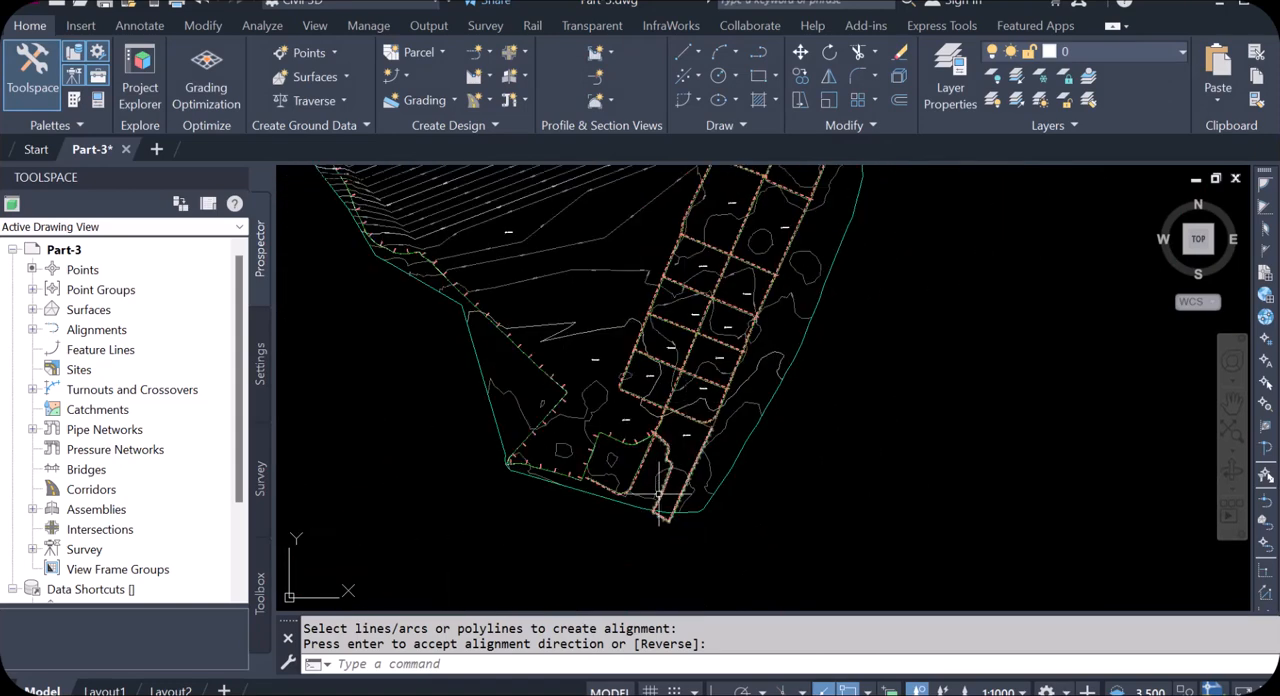
scroll(660, 495, "up", 3)
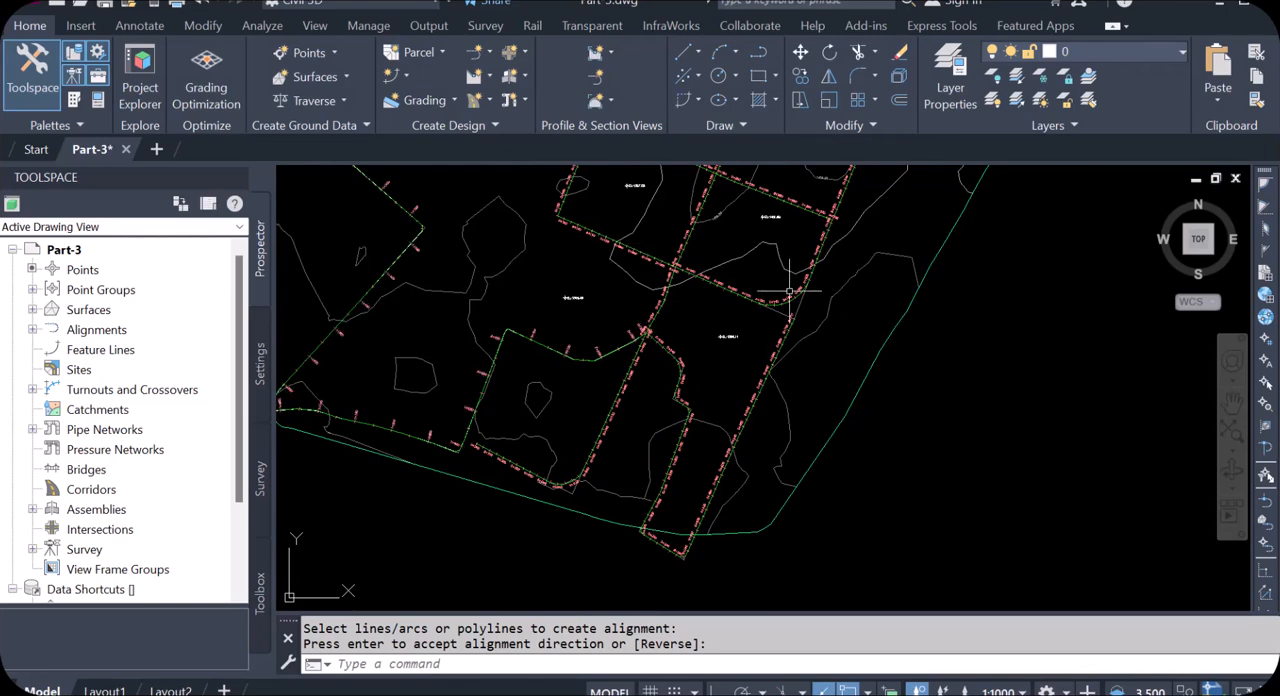
scroll(760, 280, "down", 8)
scroll(702, 328, "down", 2)
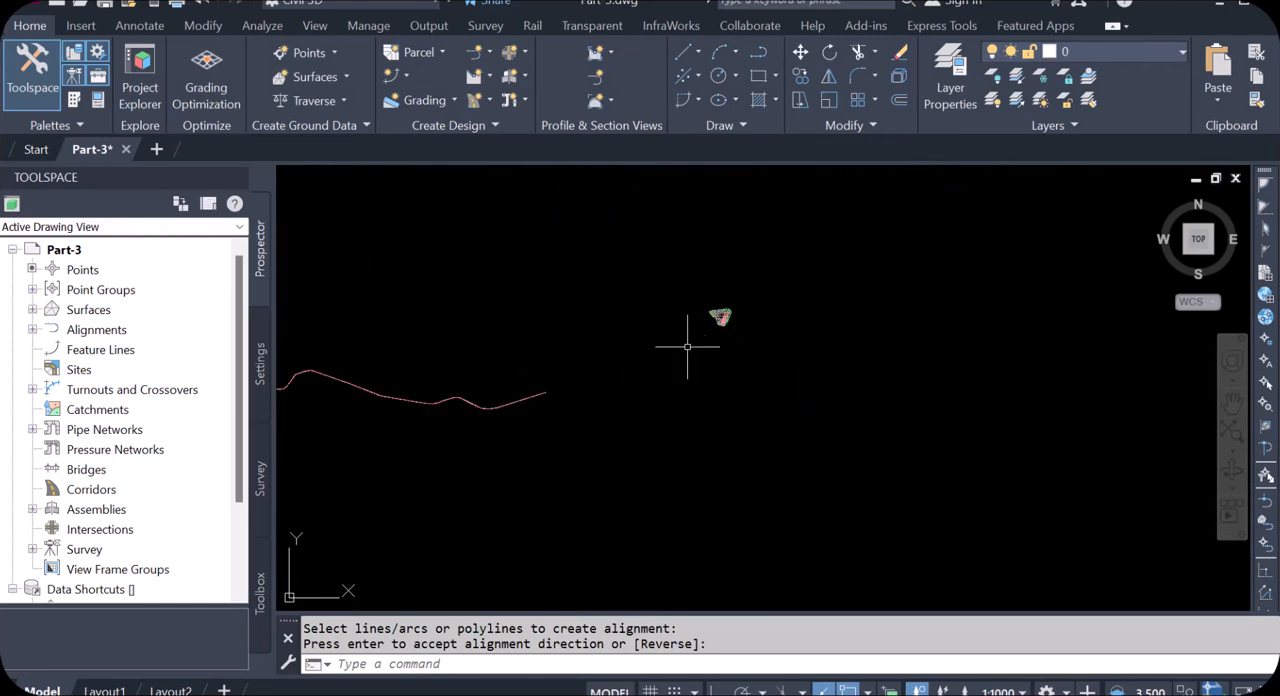
scroll(673, 353, "up", 10)
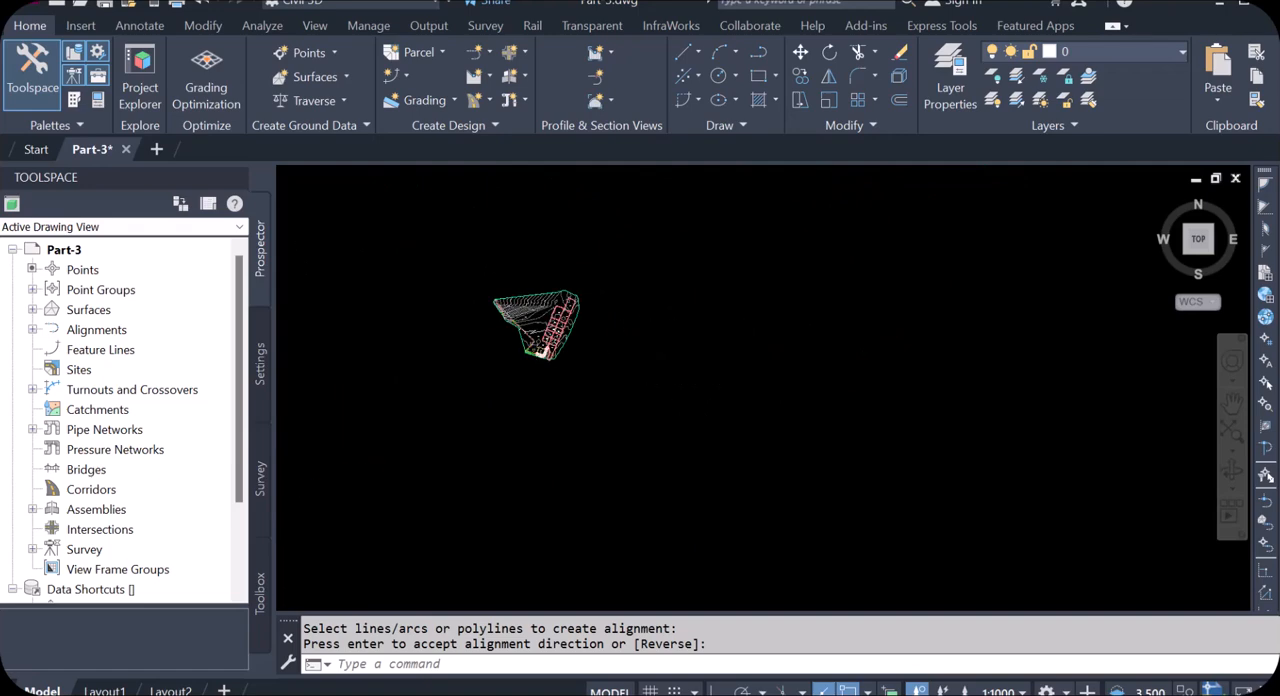
scroll(650, 297, "up", 6)
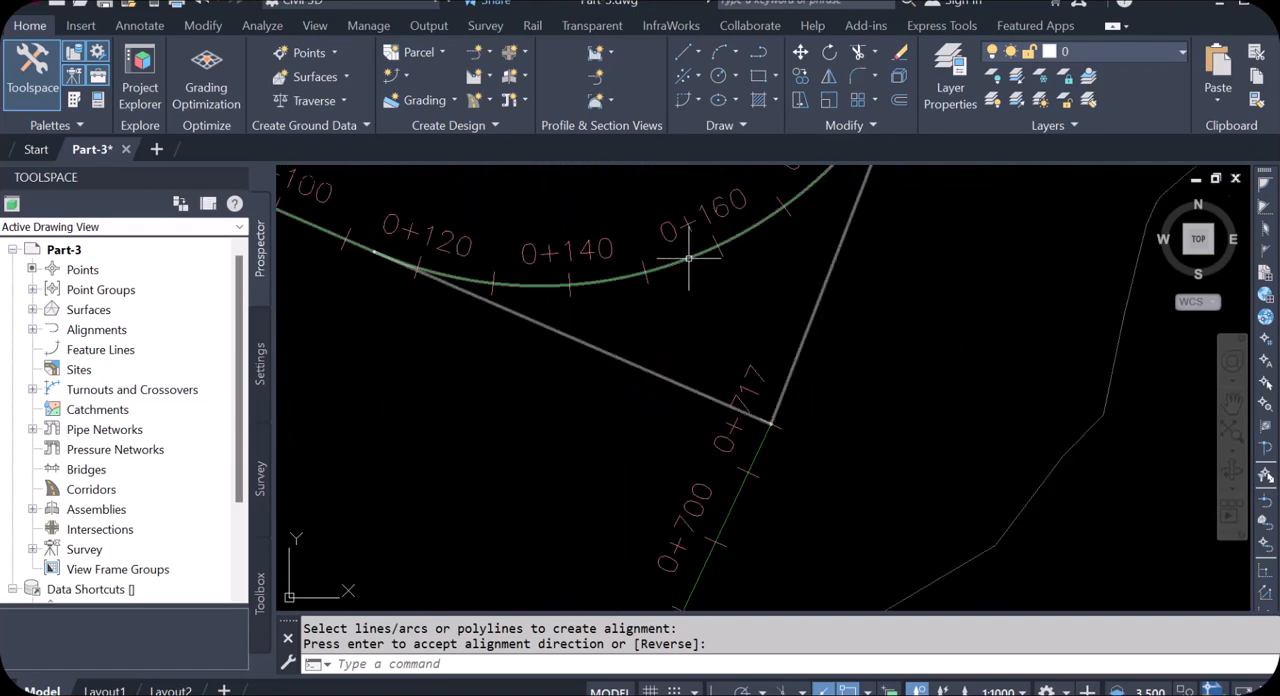
key("Return")
right_click(703, 262)
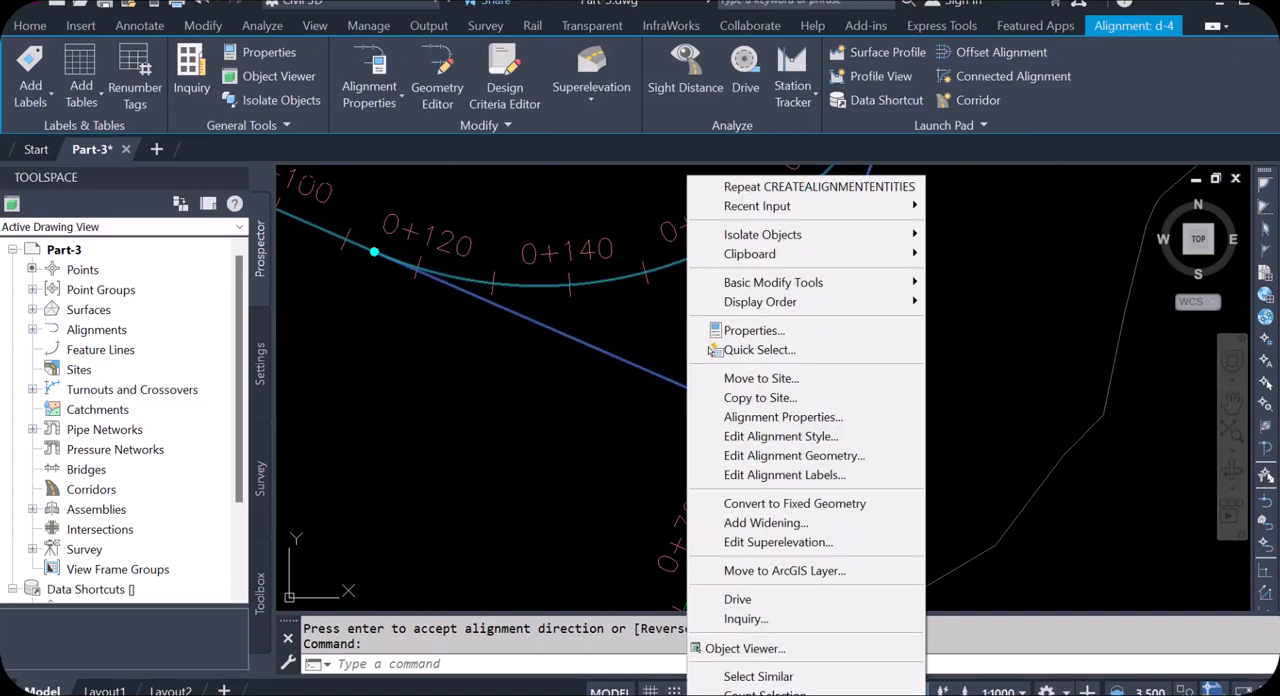
left_click(805, 454)
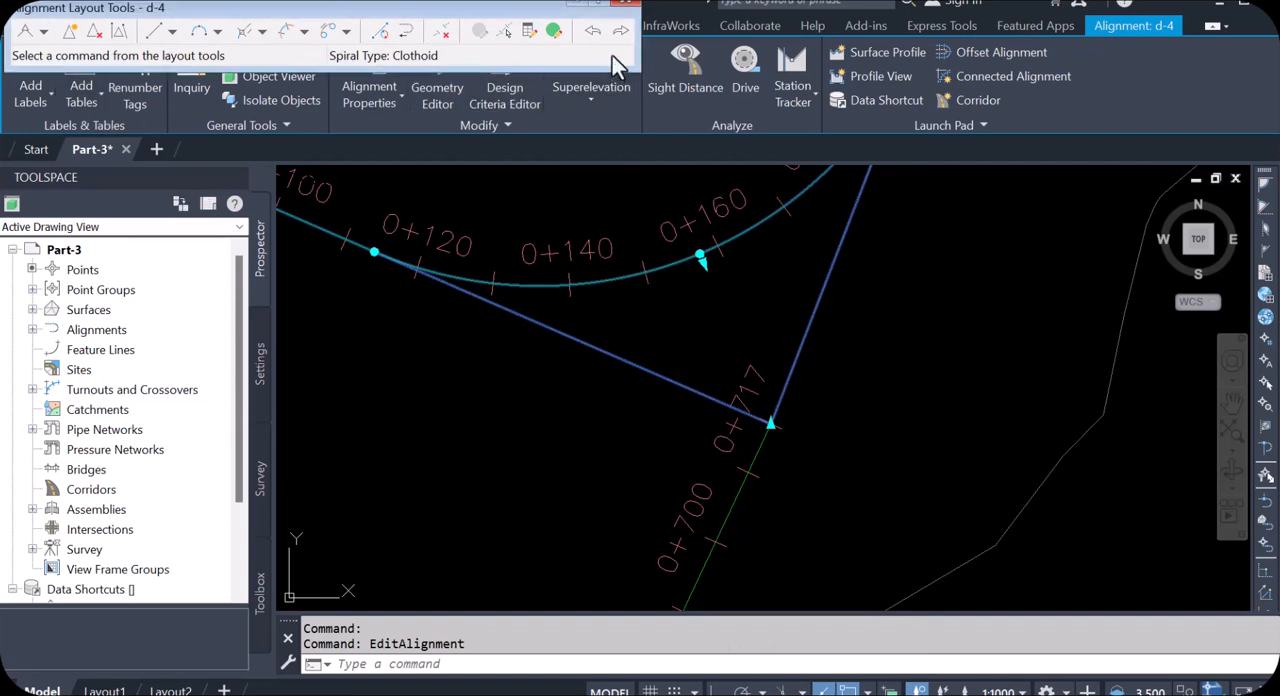
left_click(631, 4)
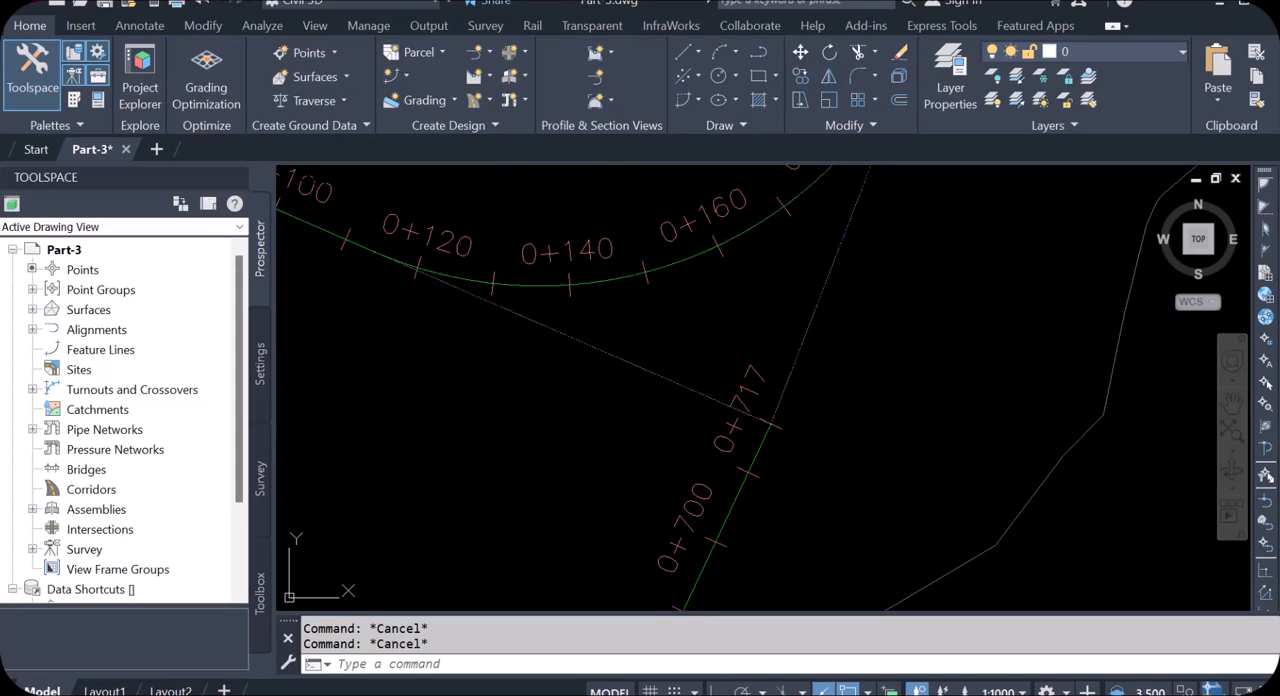
Step: Review alignment d-4's properties, covering station control, masking, point of intersection, constraint editing and design criteria
left_click(676, 268)
right_click(684, 270)
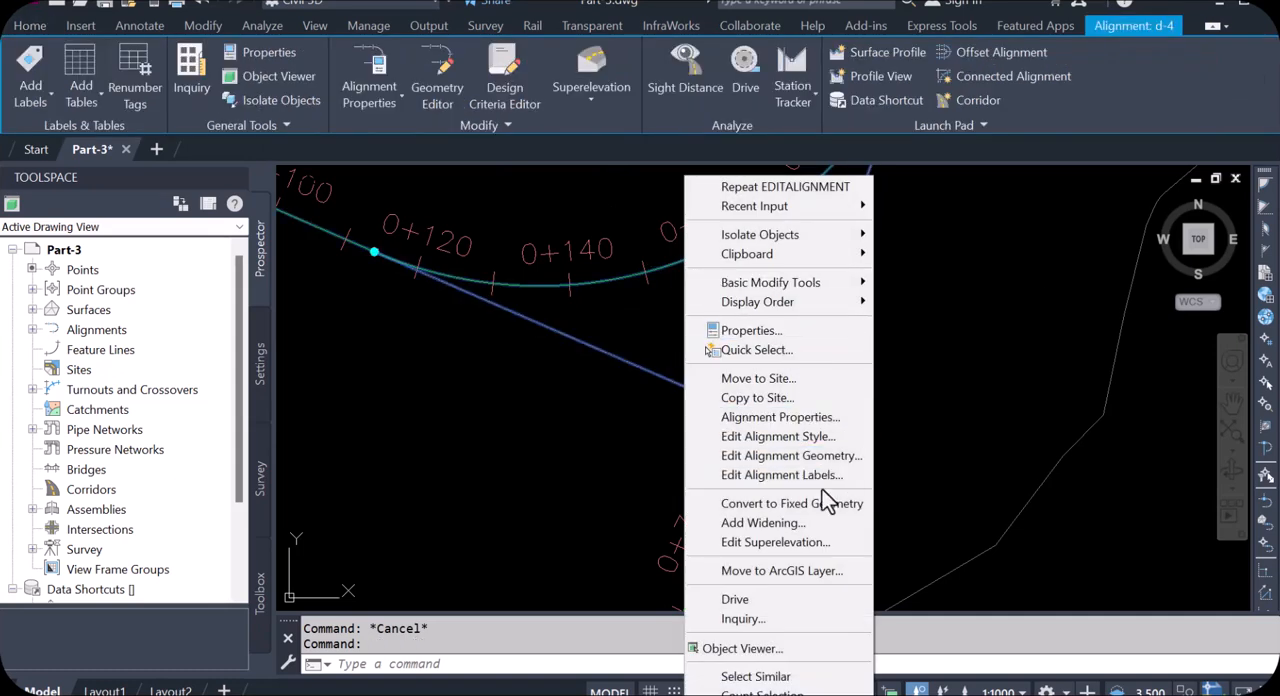
left_click(768, 418)
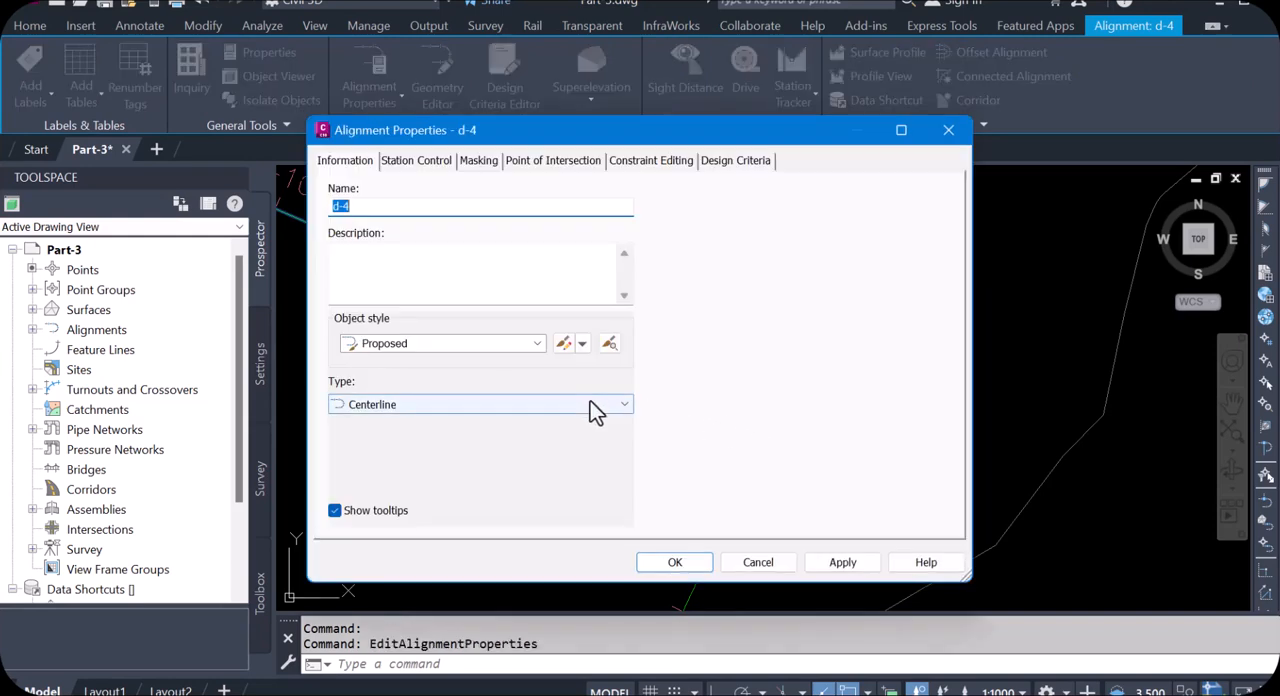
left_click(432, 165)
left_click(348, 162)
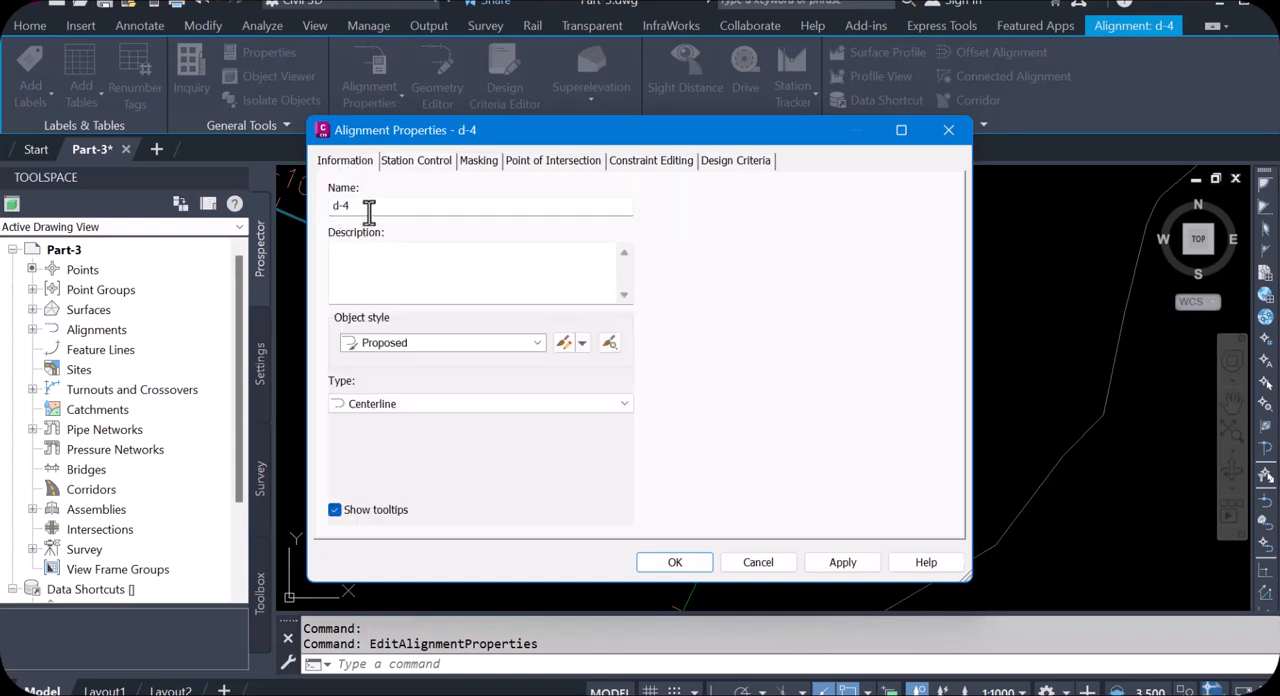
left_click(421, 162)
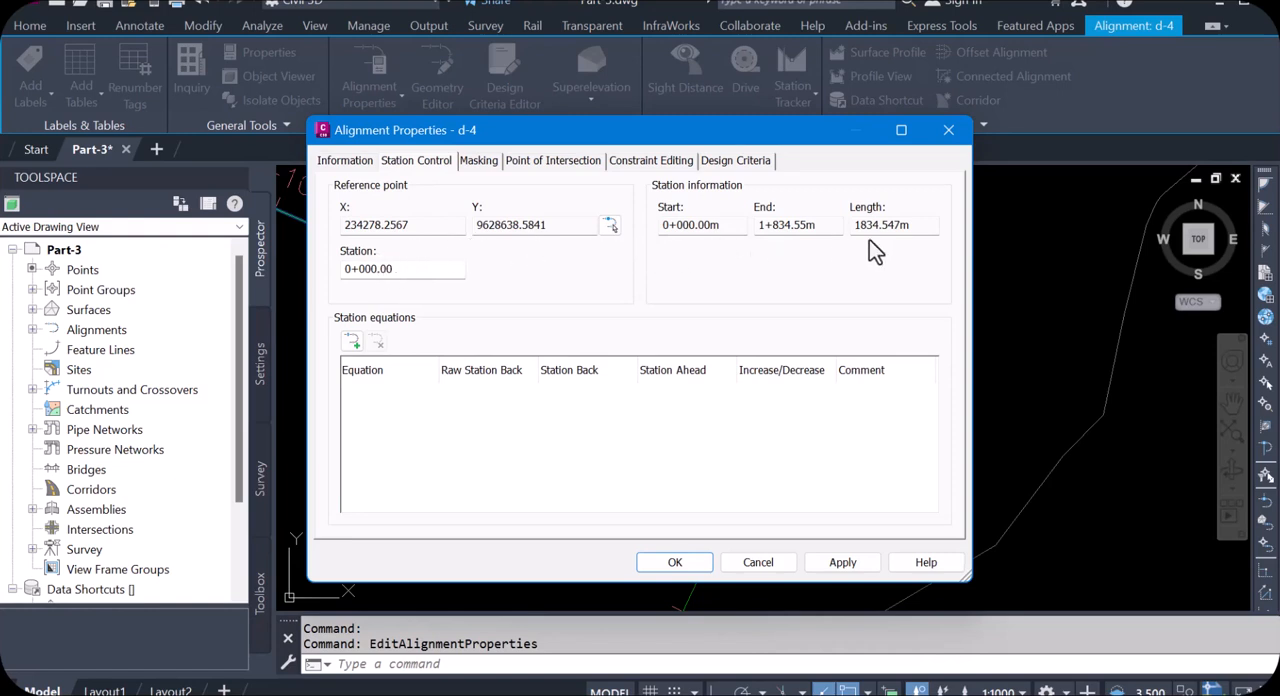
left_click(479, 170)
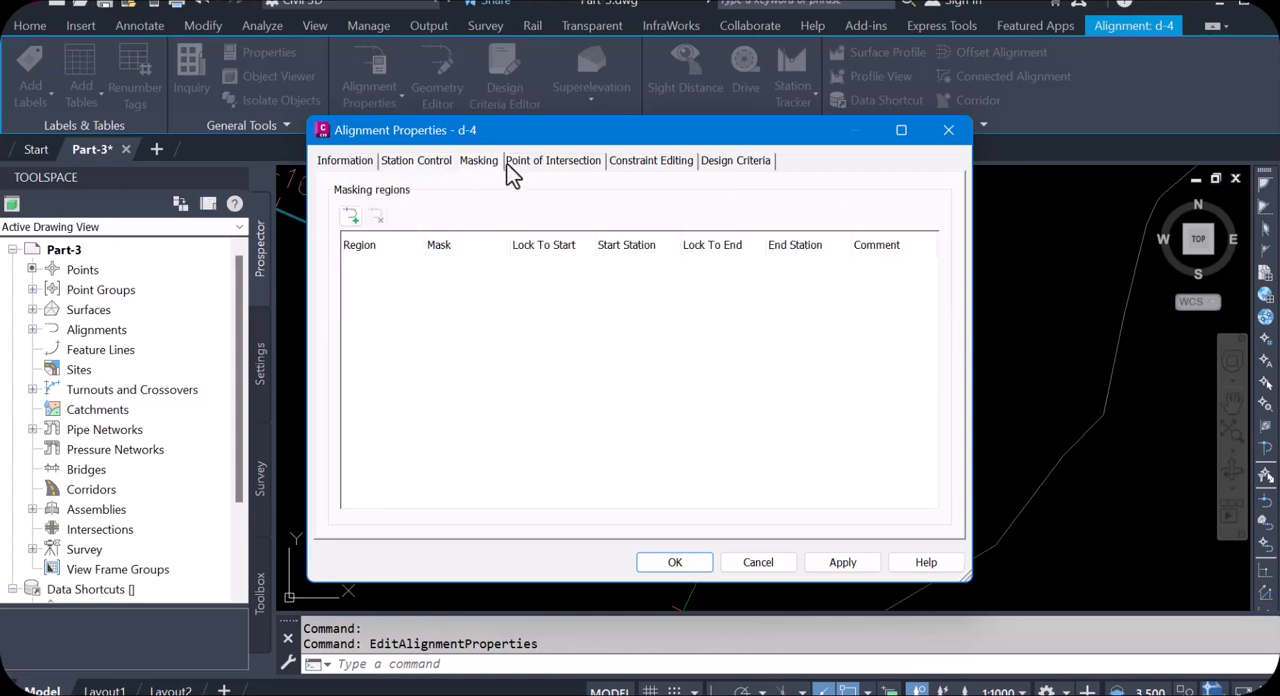
left_click(520, 165)
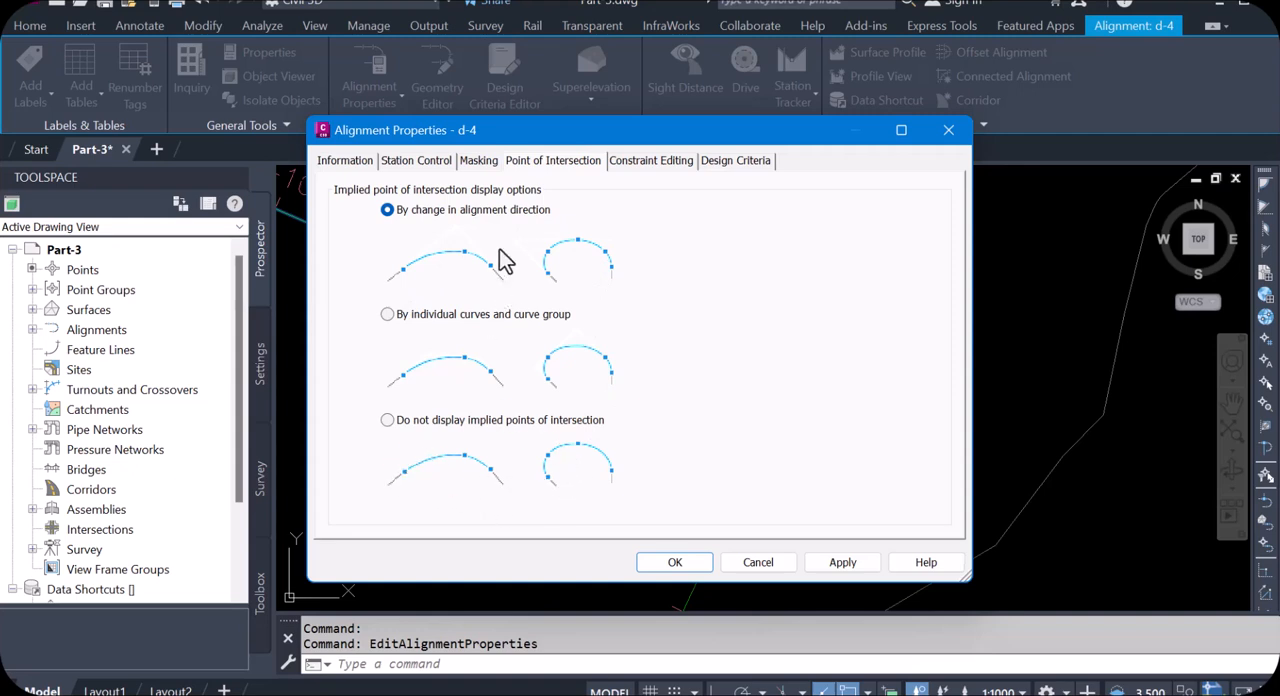
left_click(643, 168)
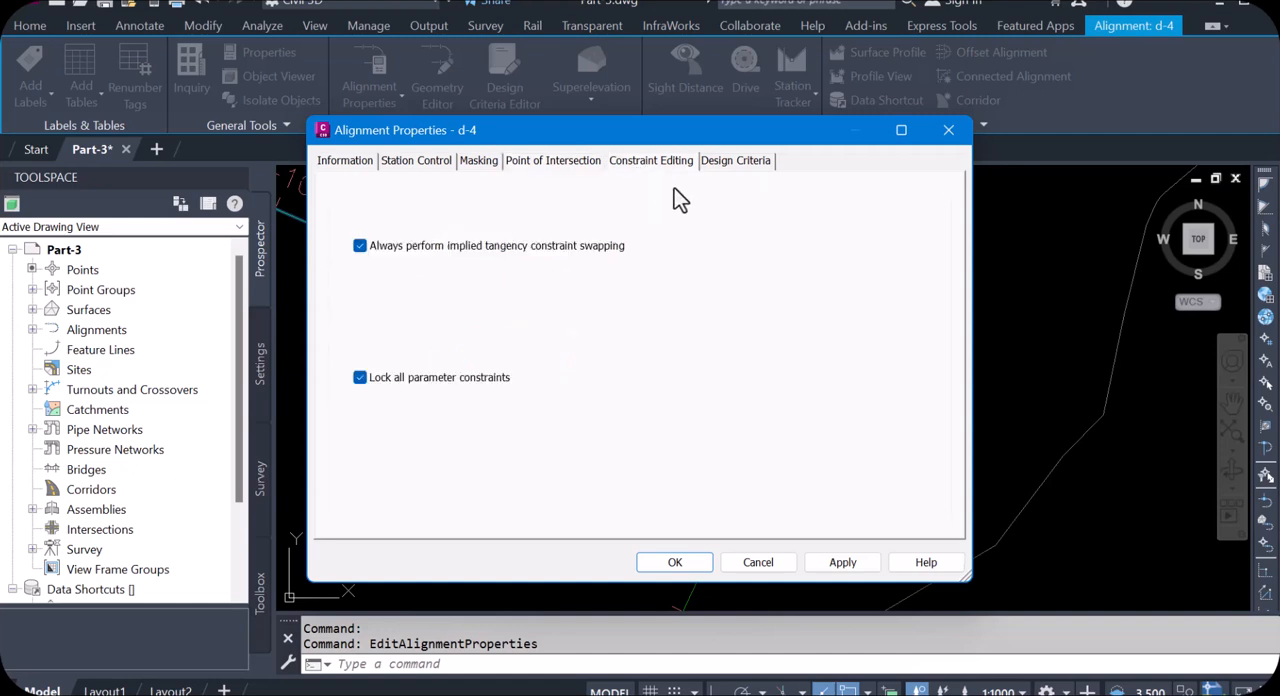
left_click(727, 170)
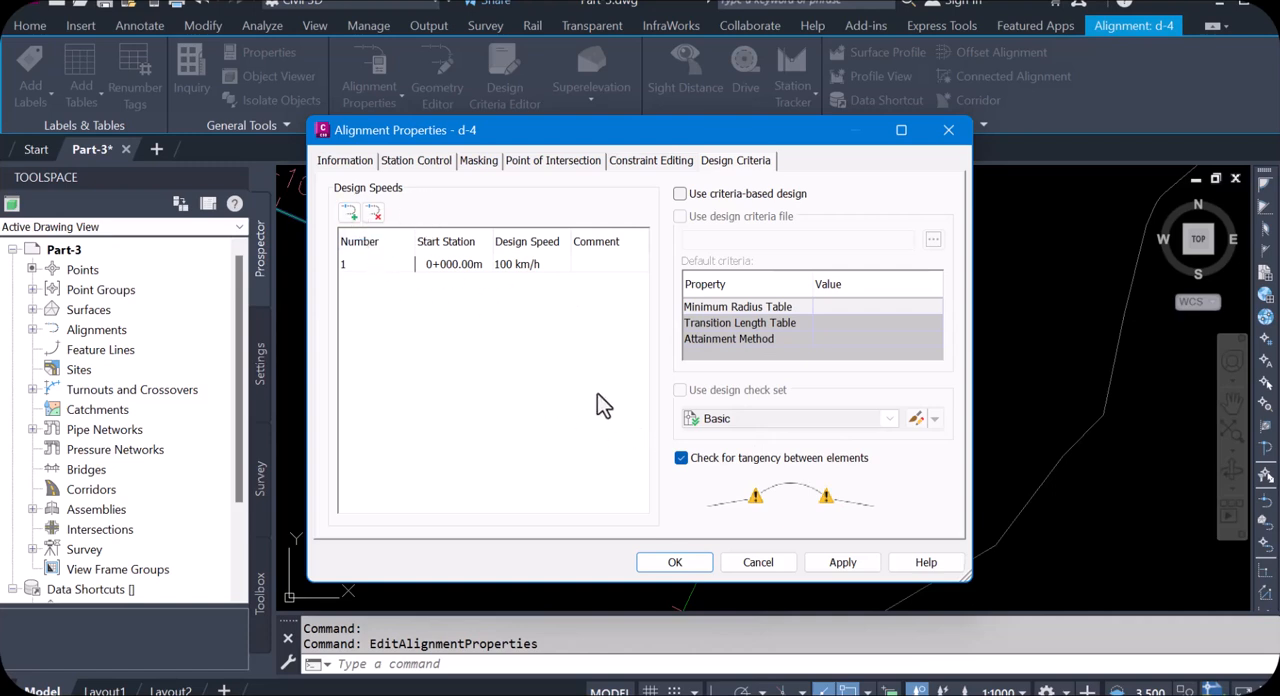
Step: Close alignment d-4's properties and review its Proposed alignment style, covering information, design, markers, display and summary settings
left_click(760, 562)
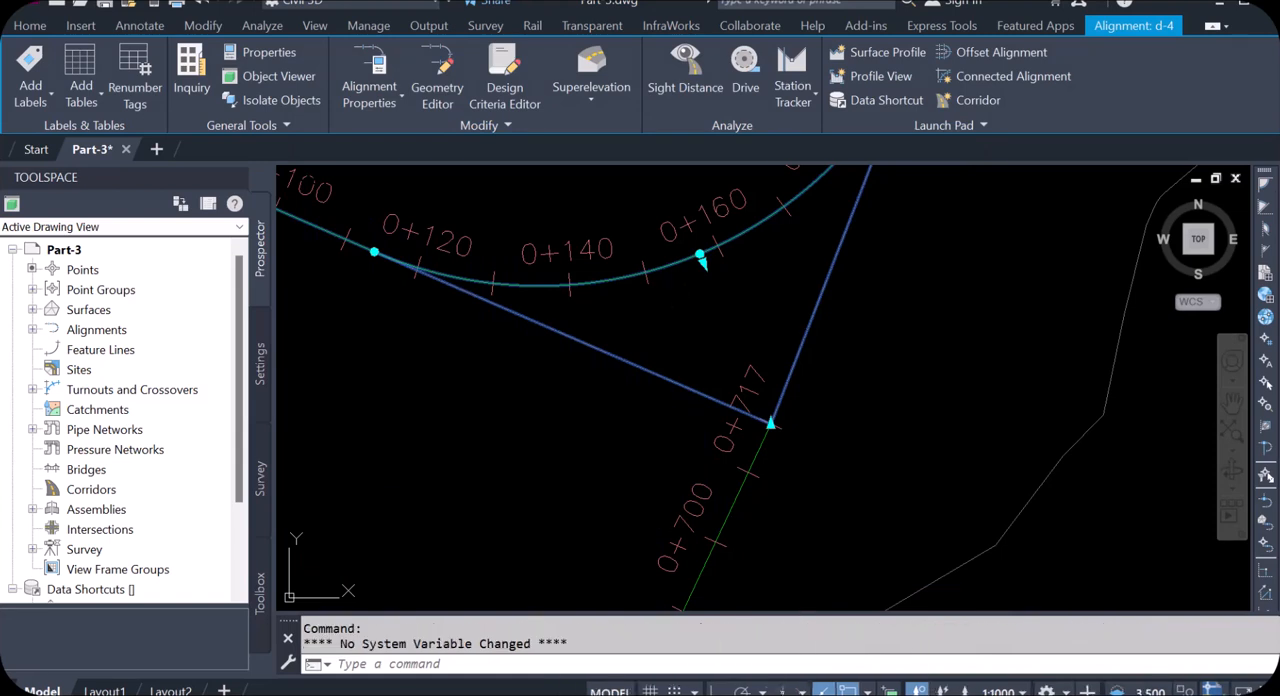
right_click(679, 292)
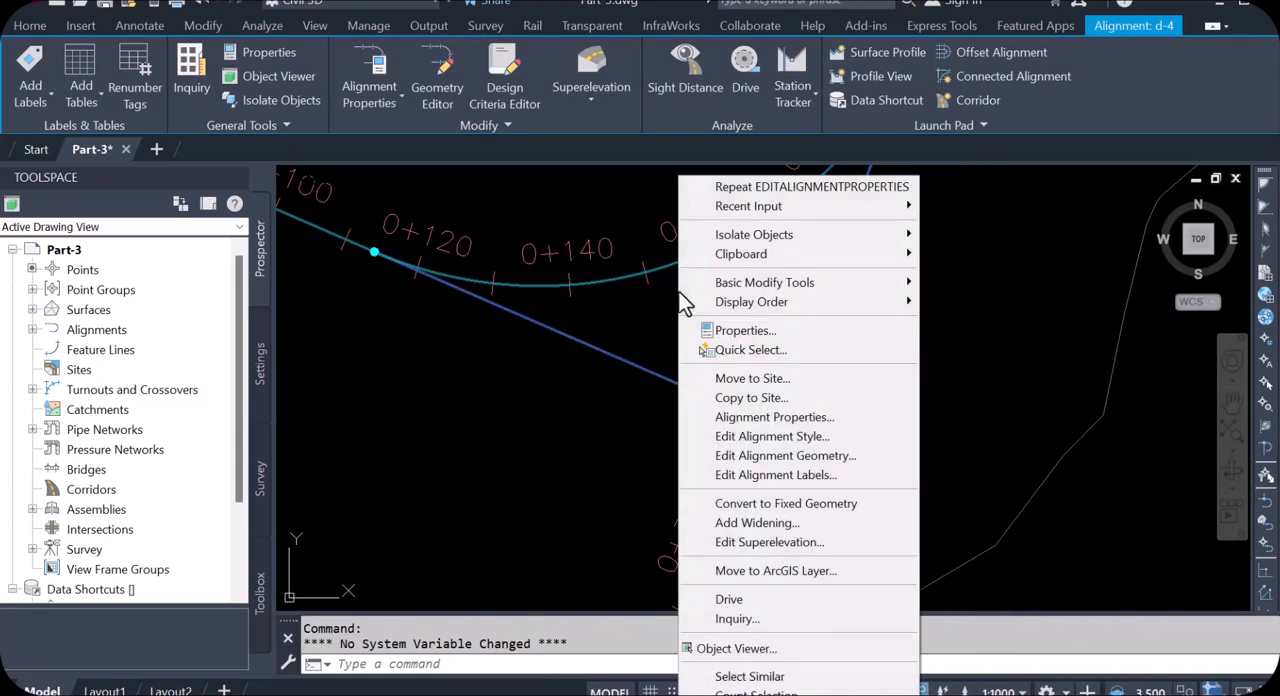
left_click(767, 440)
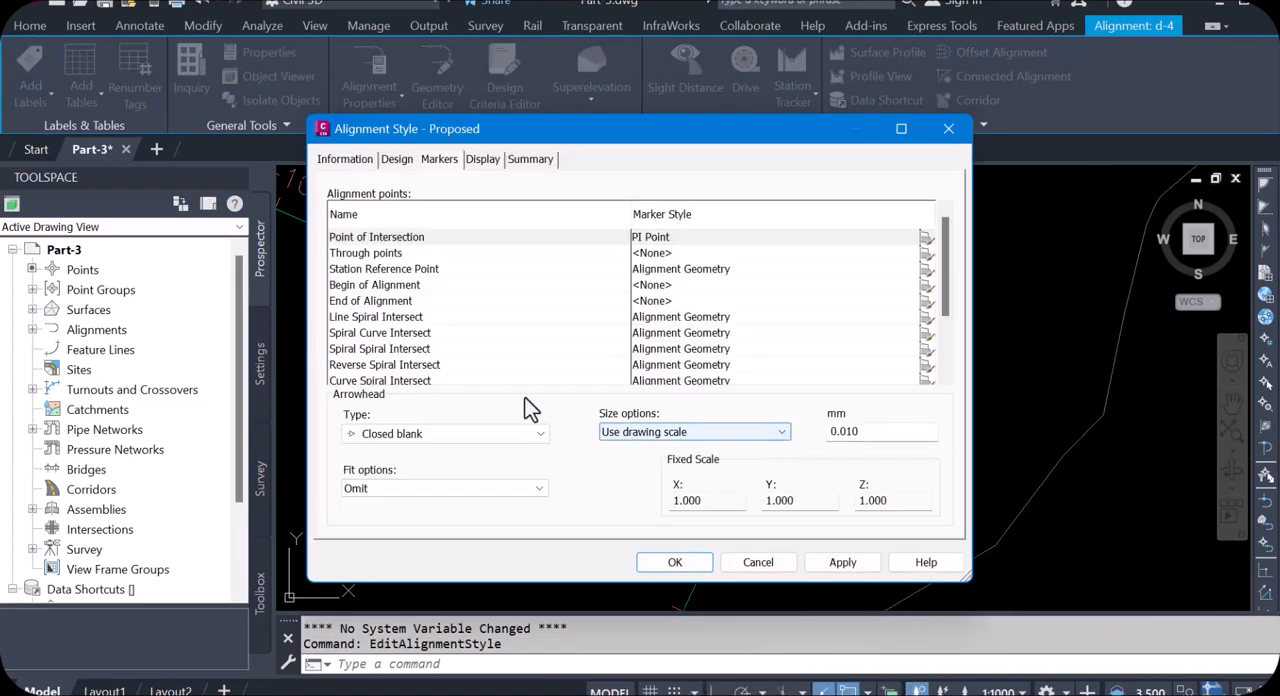
left_click(346, 161)
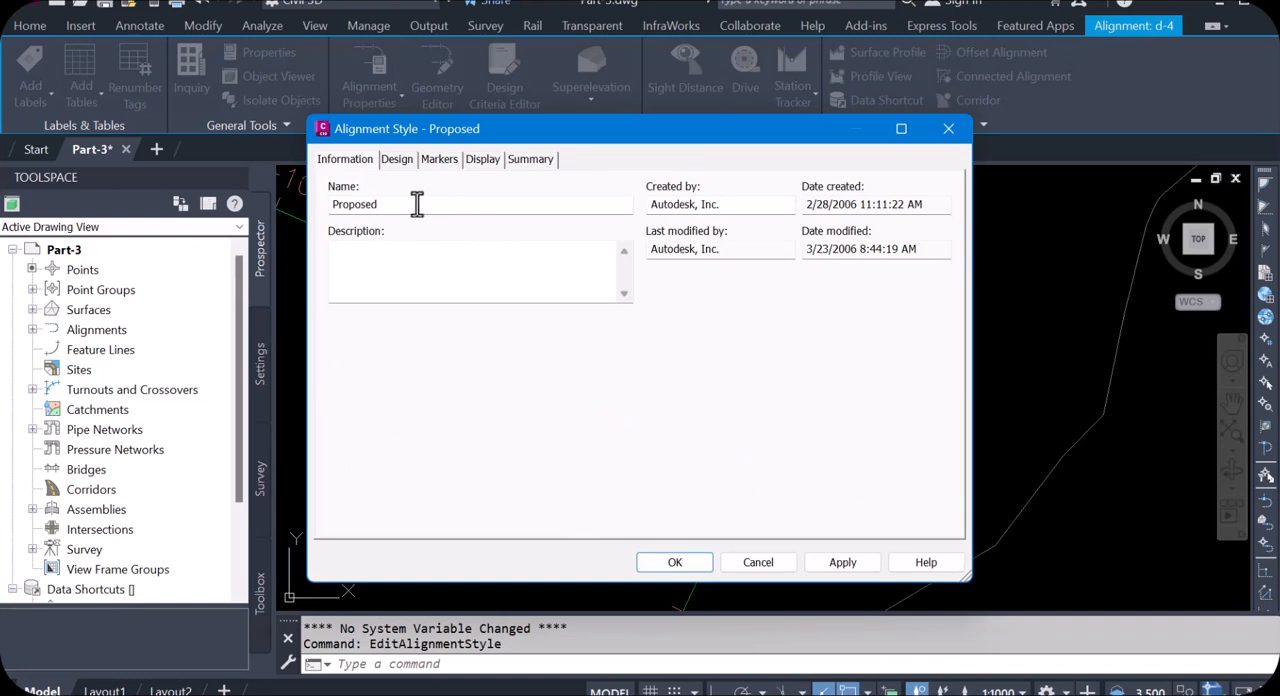
left_click(400, 162)
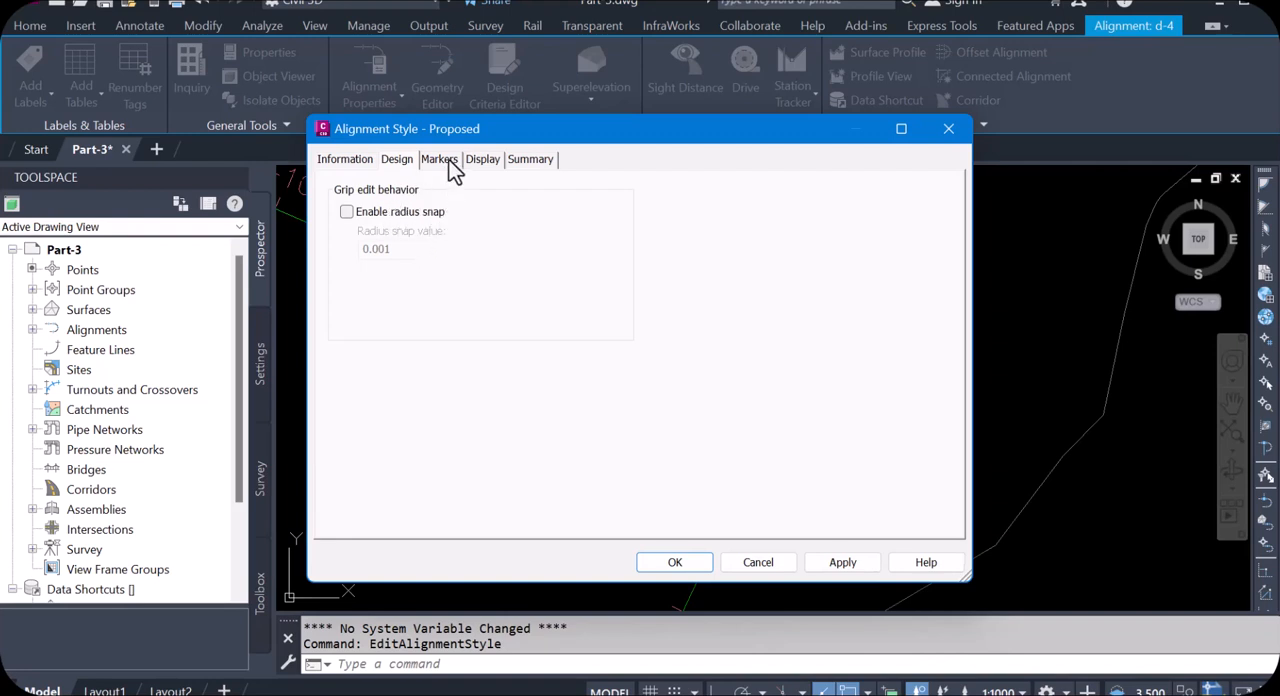
left_click(440, 162)
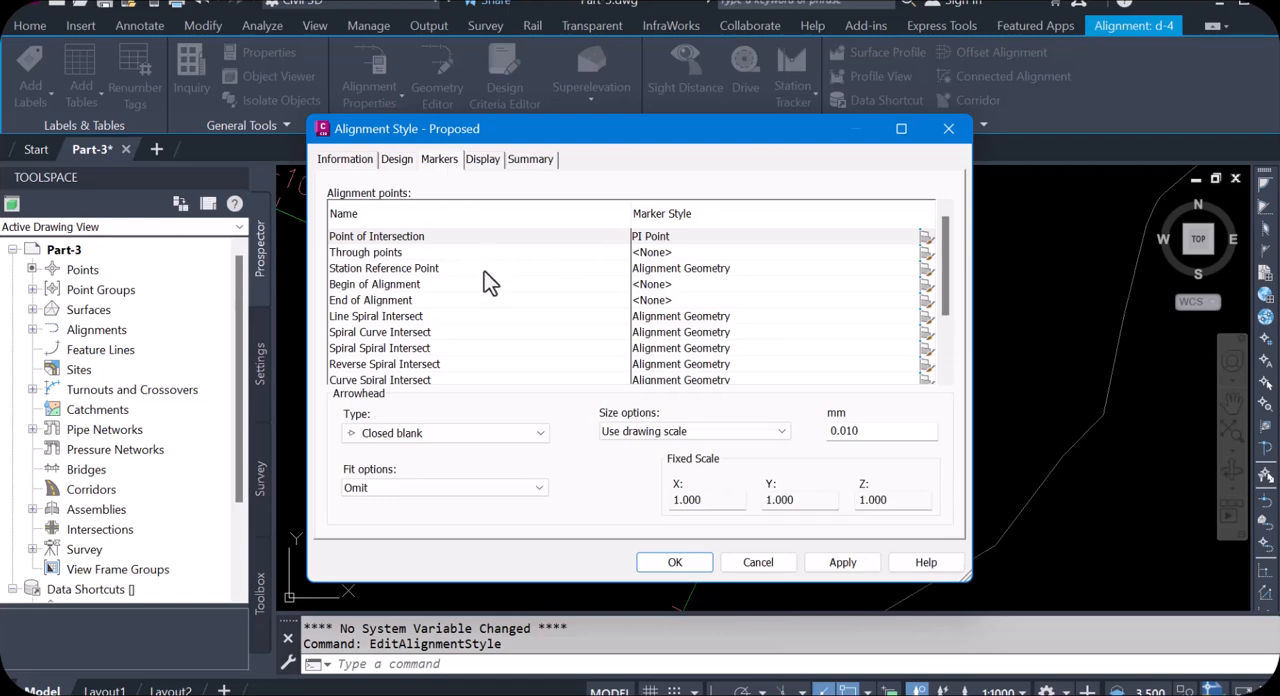
left_click(482, 162)
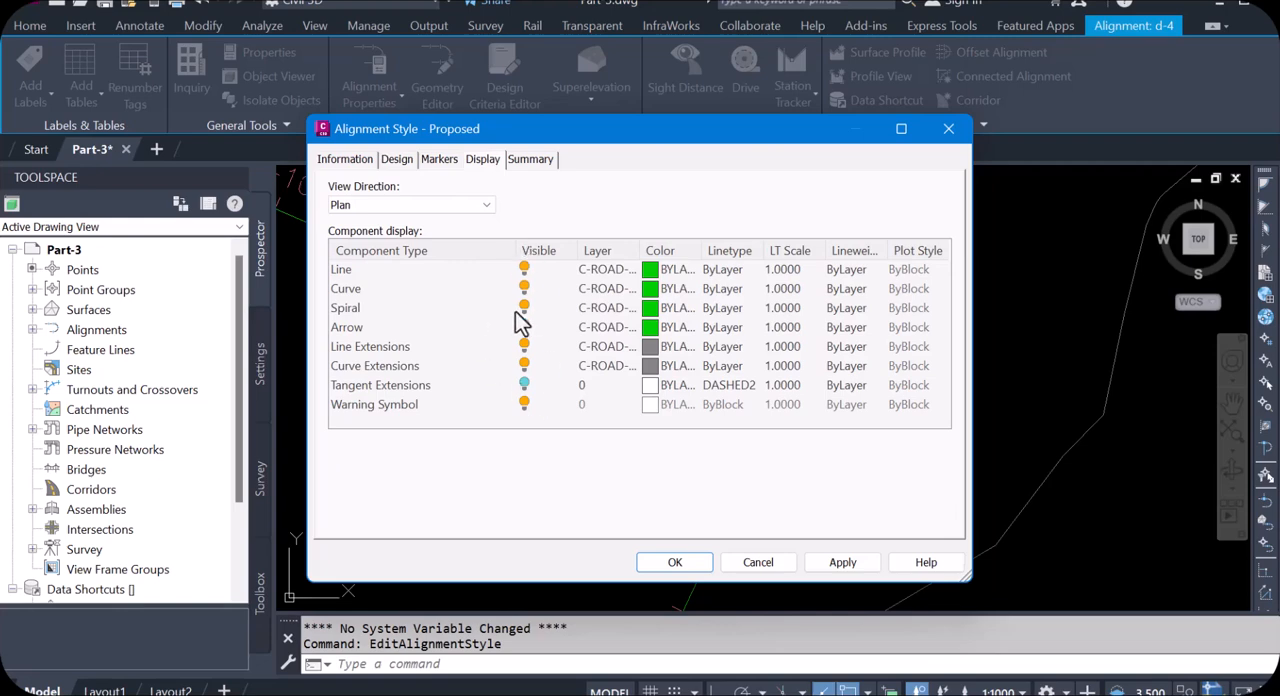
left_click(530, 162)
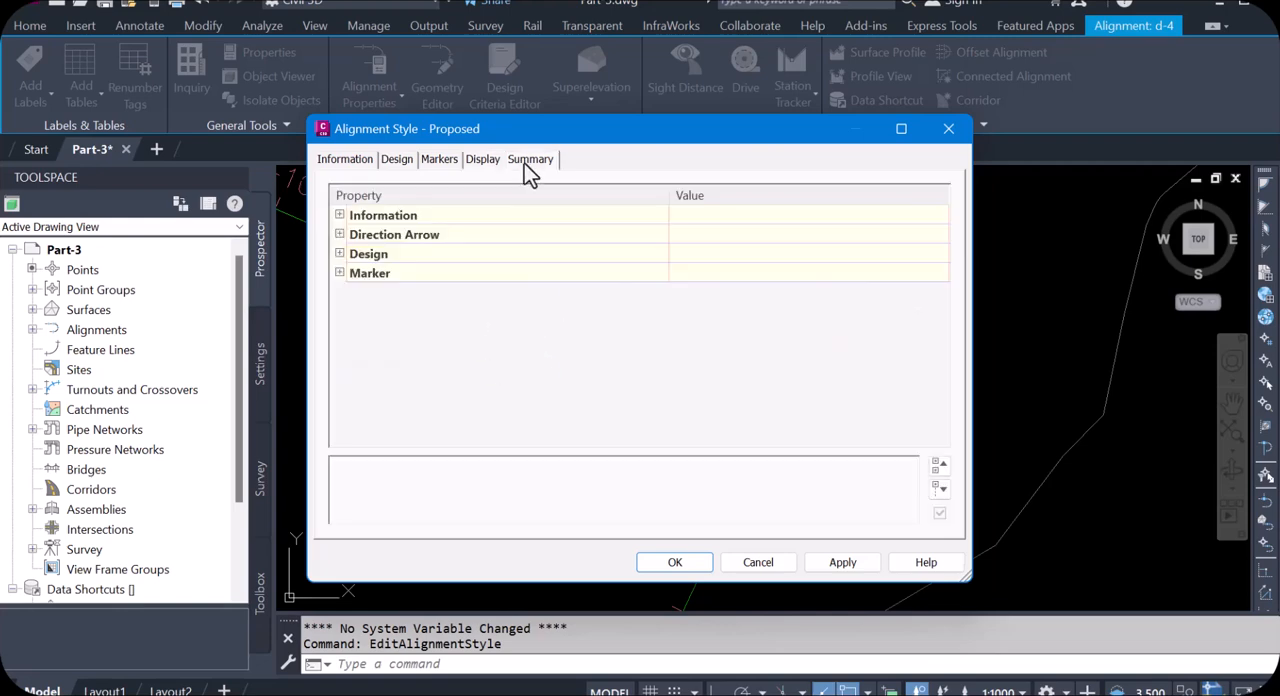
left_click(949, 130)
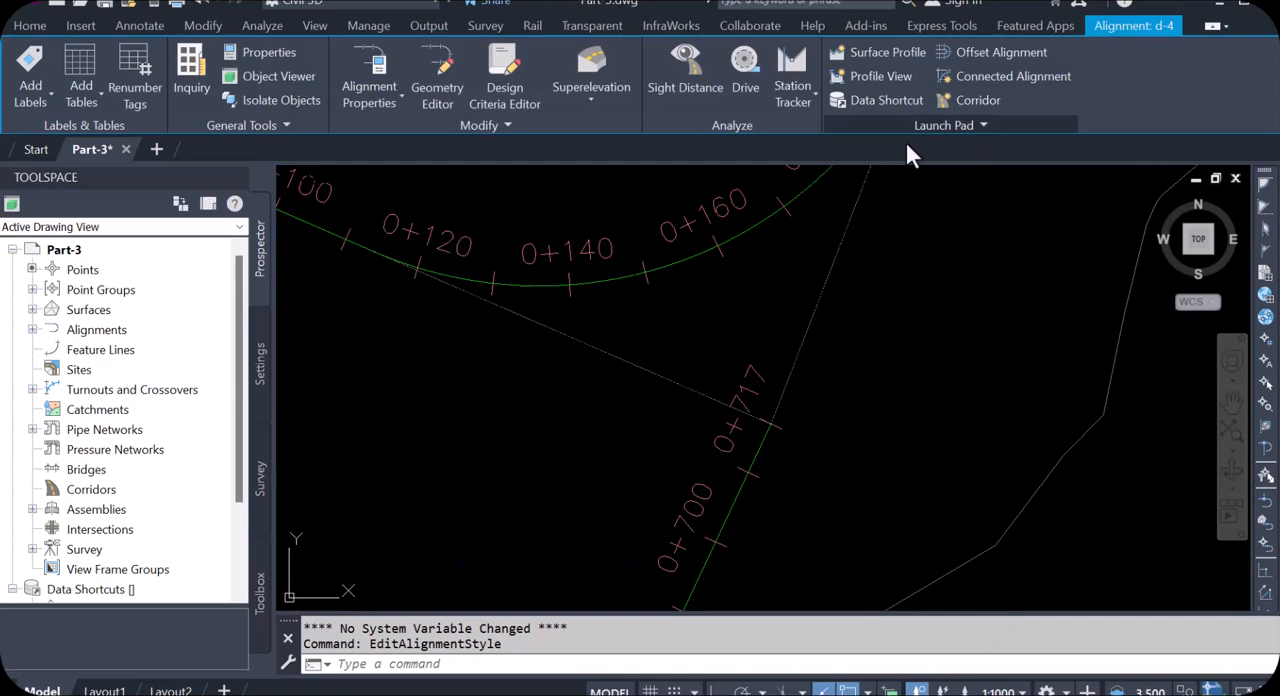
Step: Remove the existing major station, minor station and profile geometry point labels from alignment d-4's label set
left_click(700, 257)
right_click(692, 260)
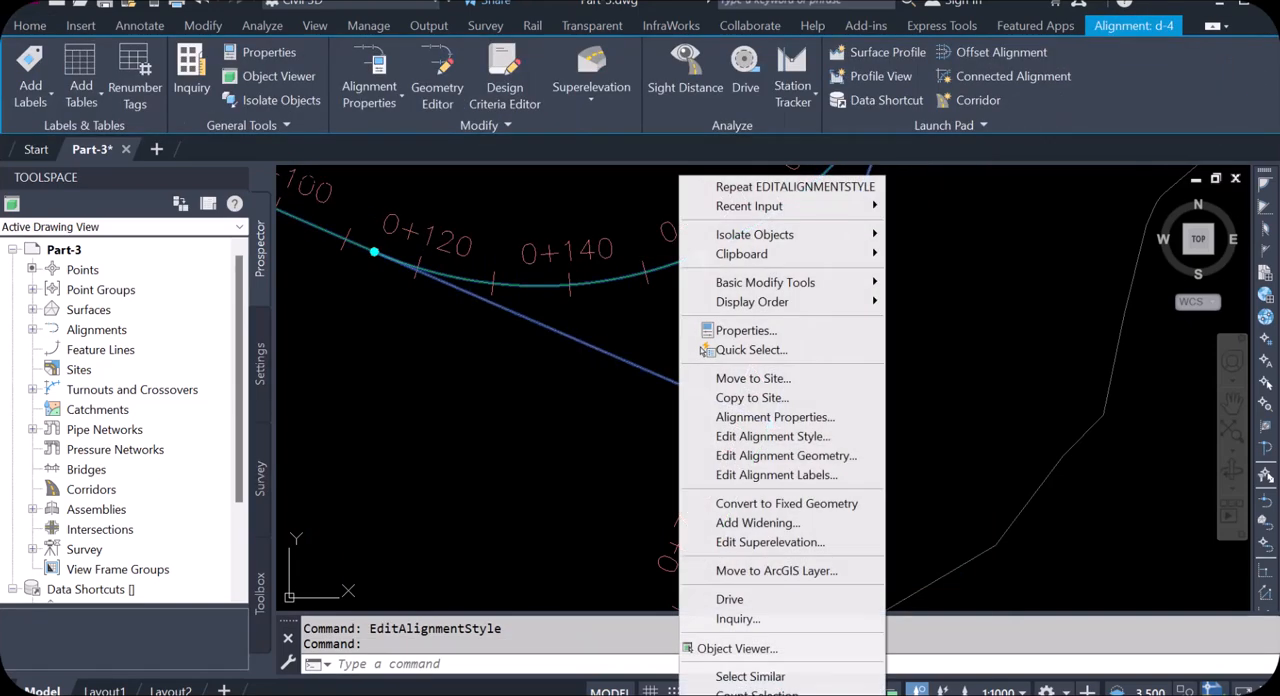
left_click(760, 475)
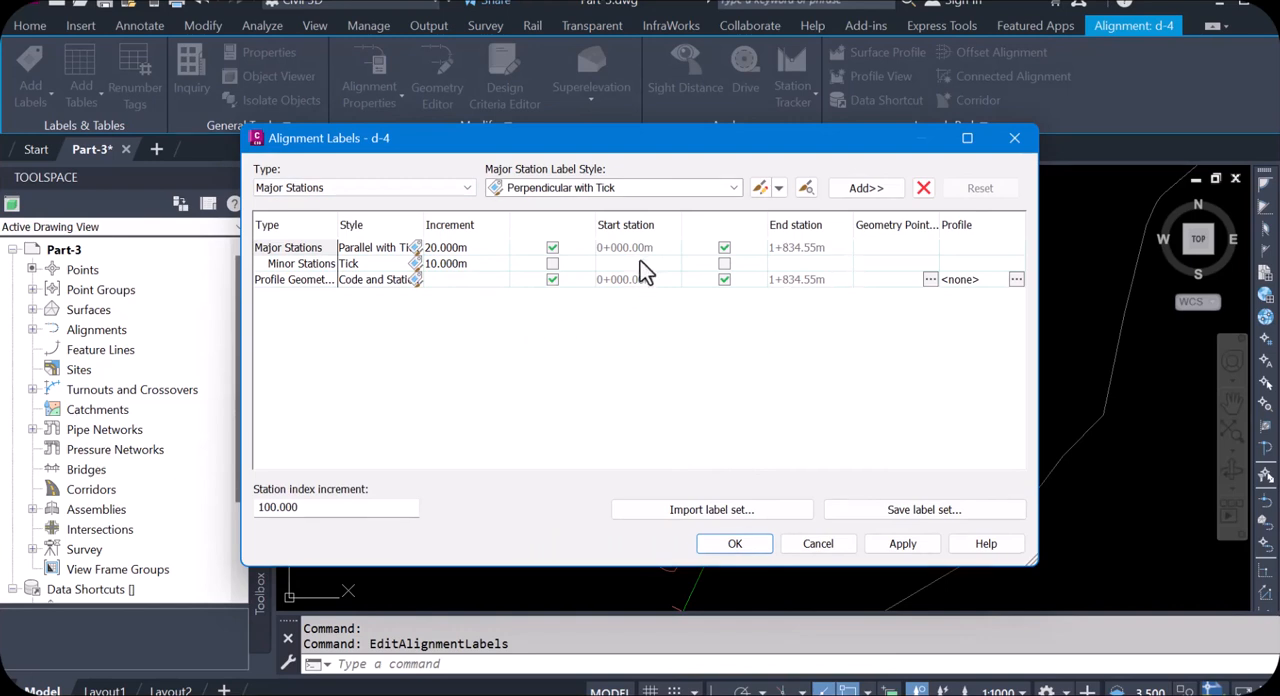
left_click(470, 252)
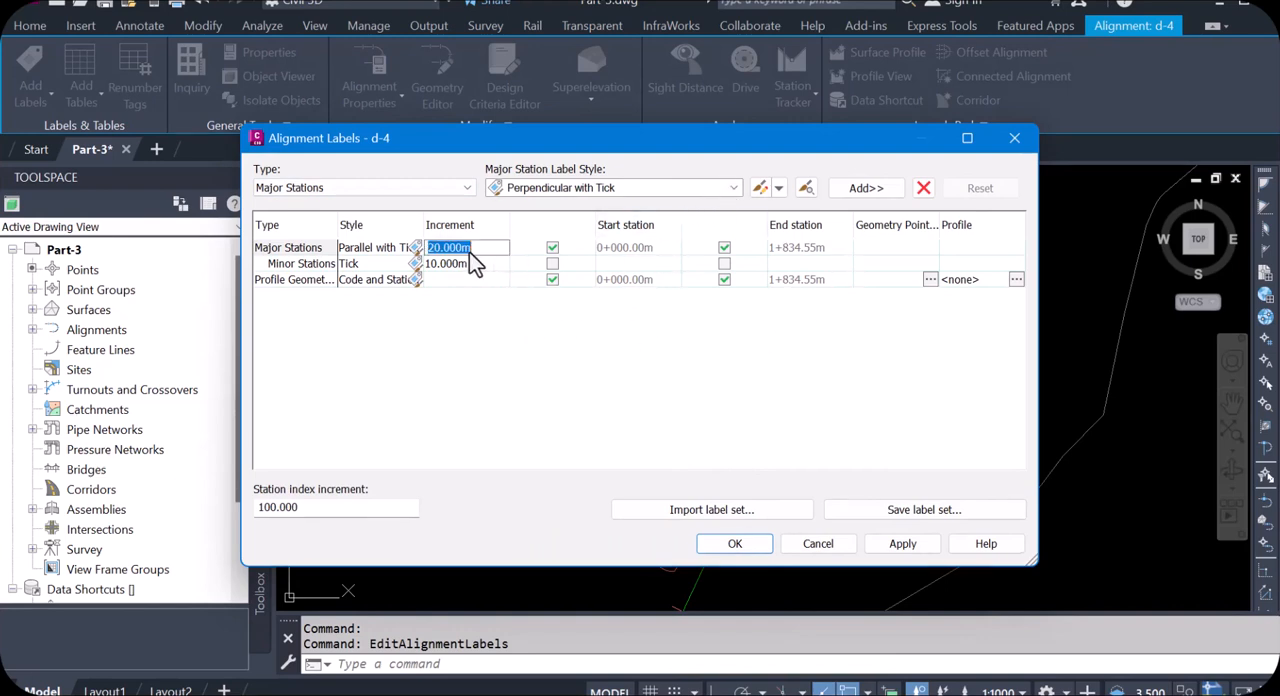
left_click(287, 250)
left_click(923, 188)
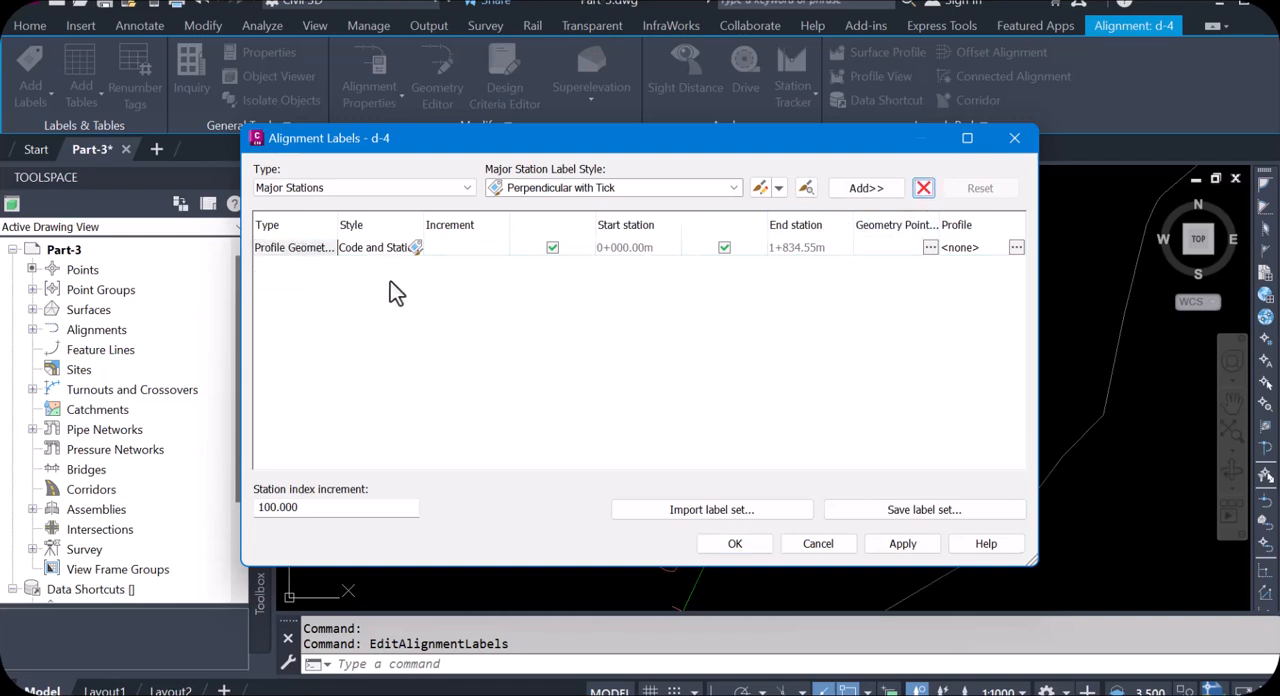
left_click(292, 250)
left_click(923, 188)
Step: Add Perpendicular with Tick major station labels every 20 m and Tick minor station labels every 10 m to d-4
left_click(733, 188)
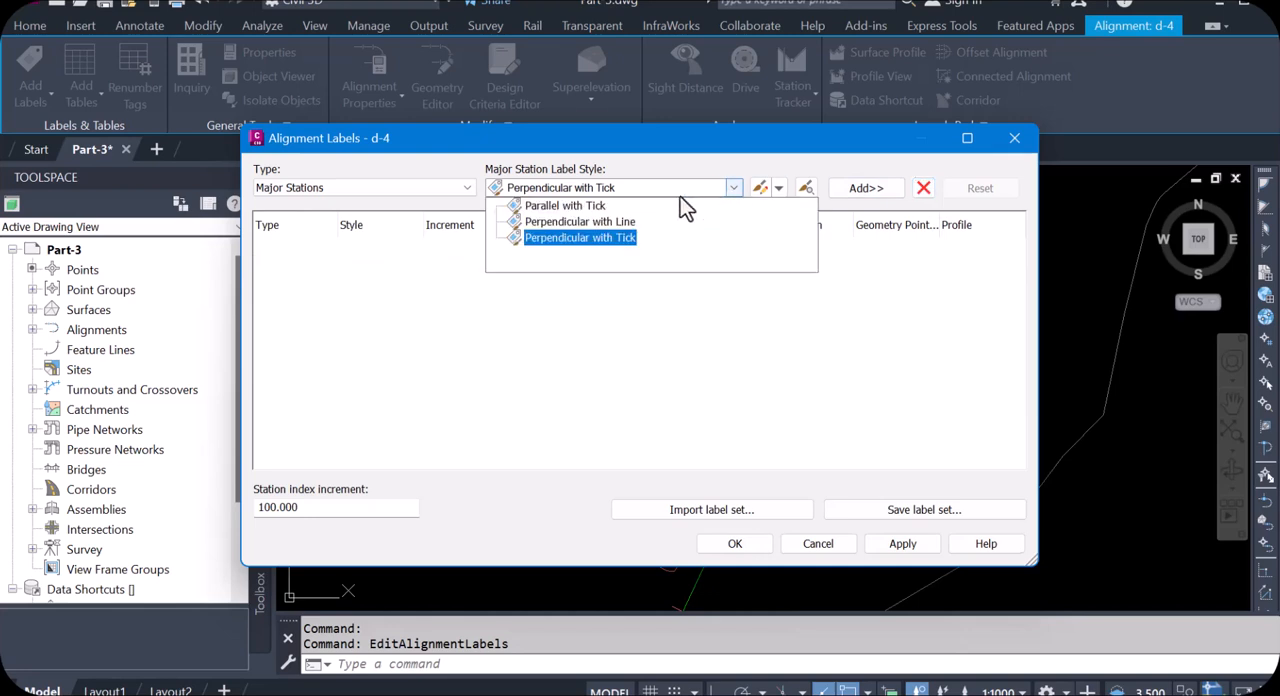
left_click(574, 237)
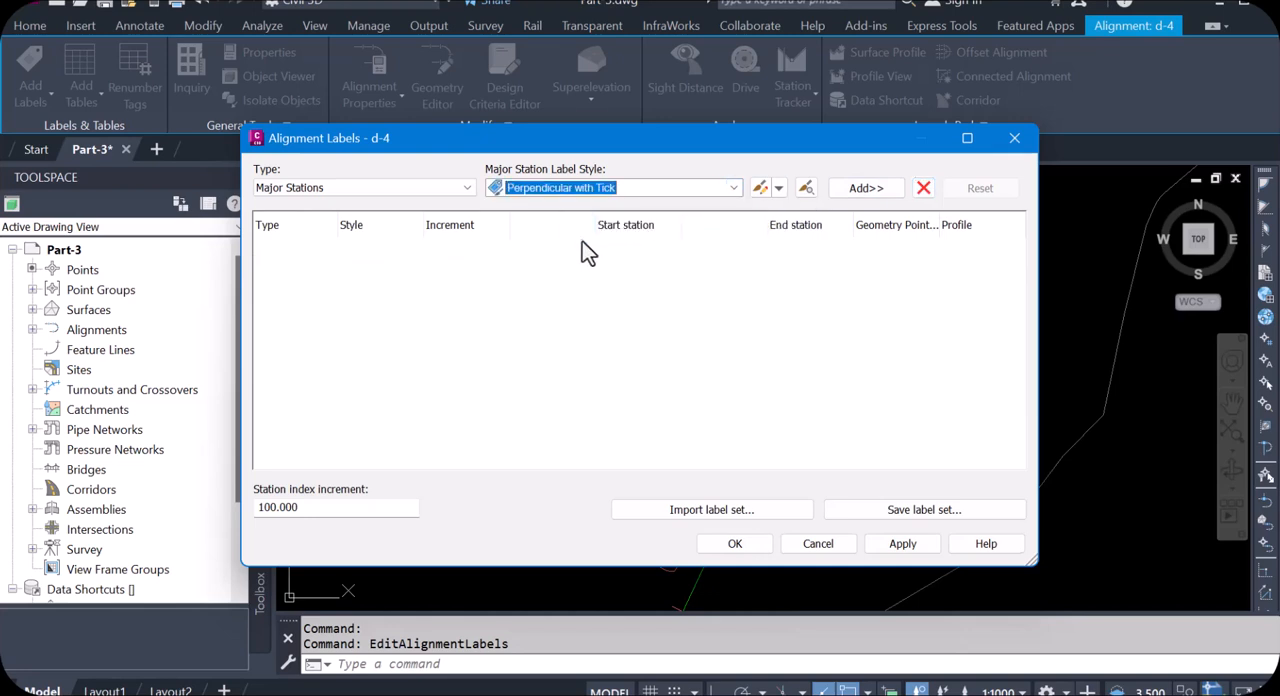
left_click(858, 190)
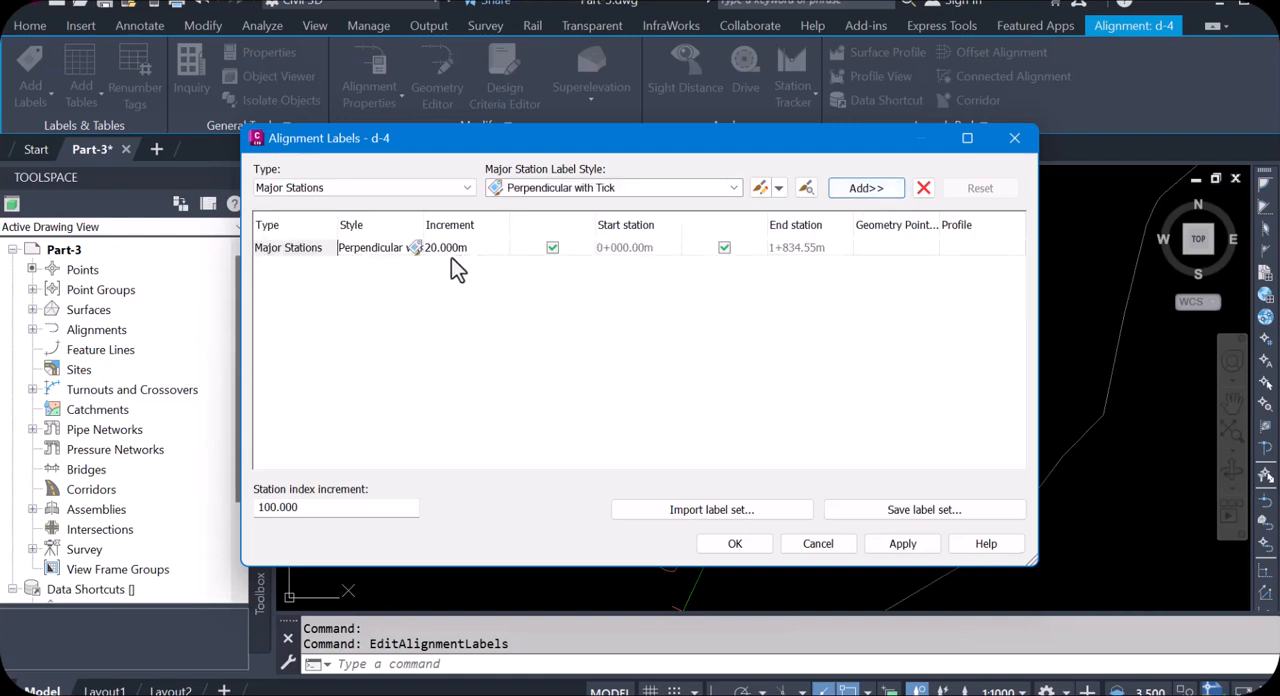
left_click(458, 188)
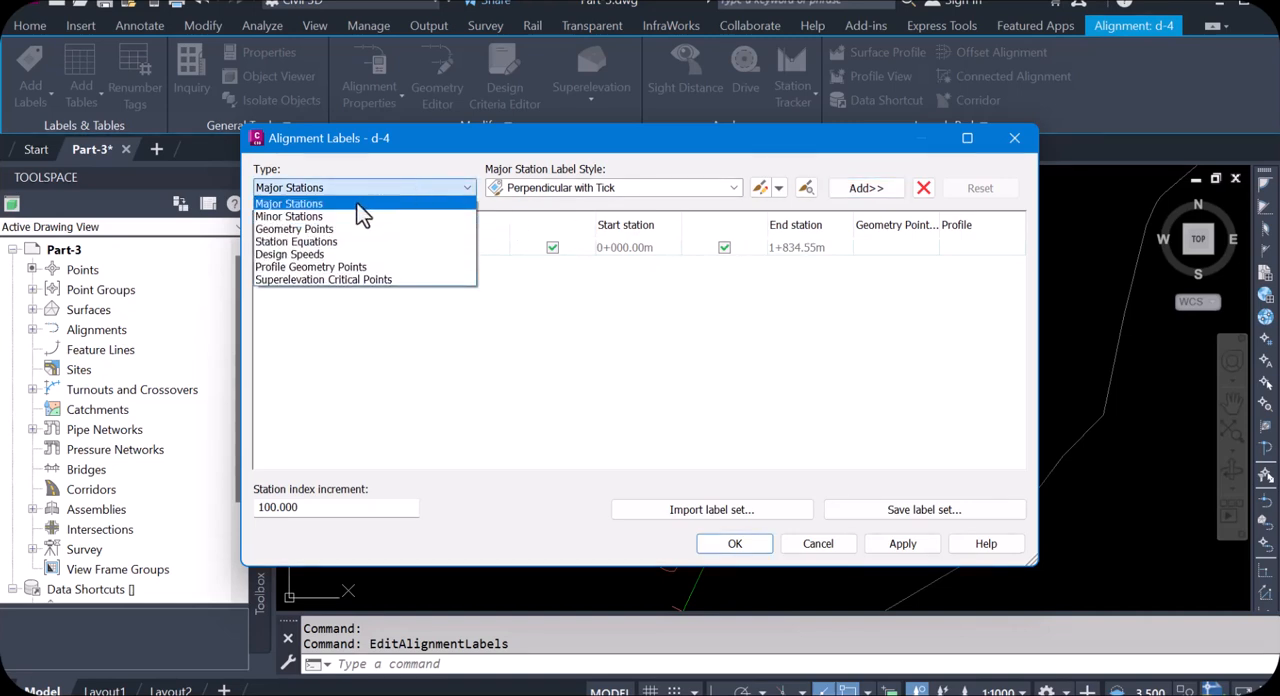
left_click(345, 216)
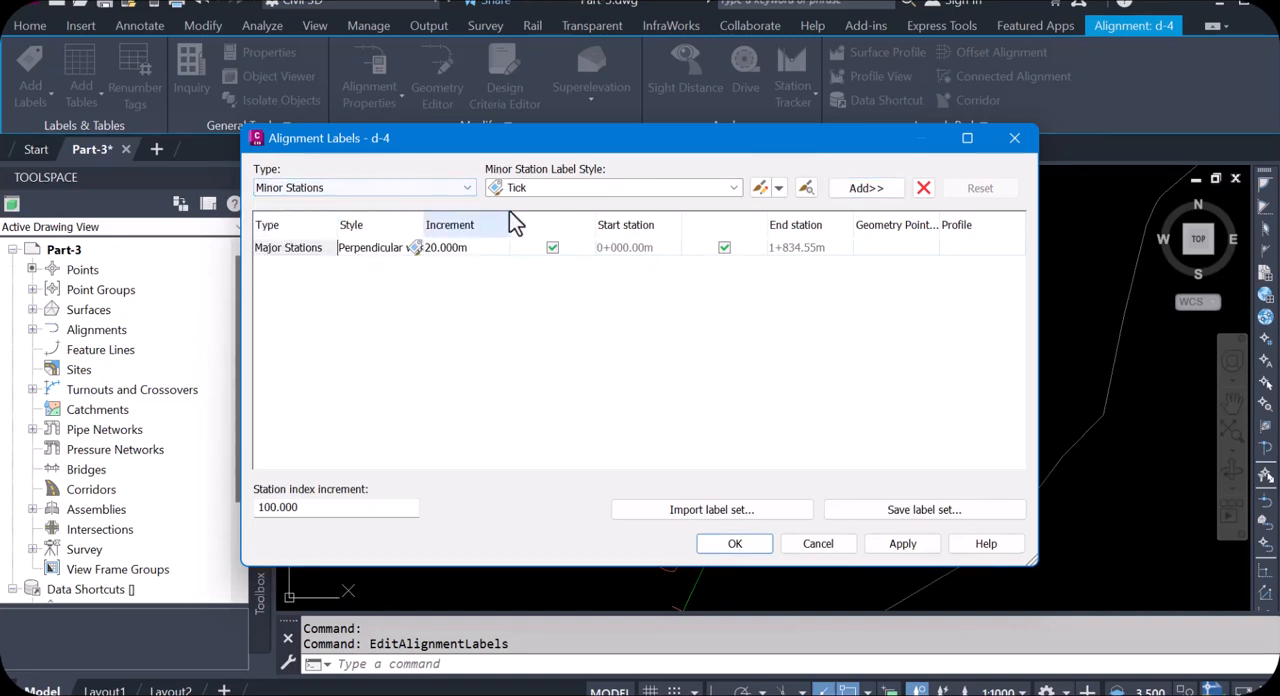
left_click(866, 188)
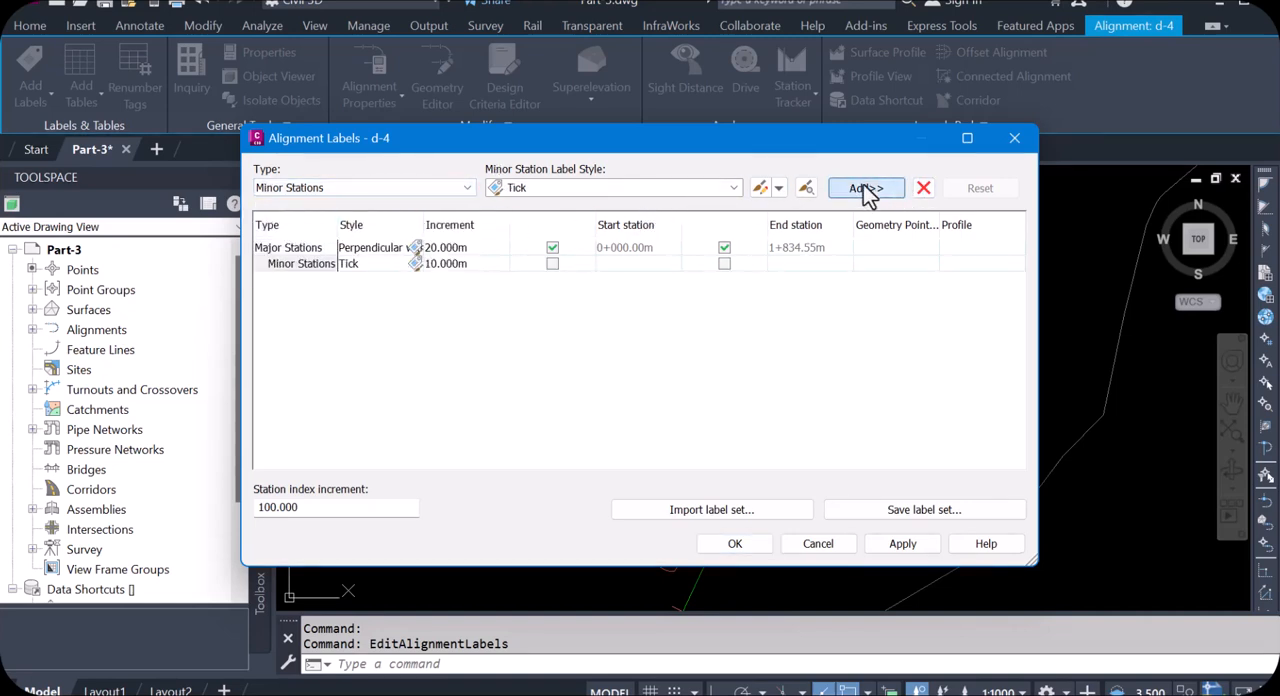
left_click(906, 545)
left_click(736, 546)
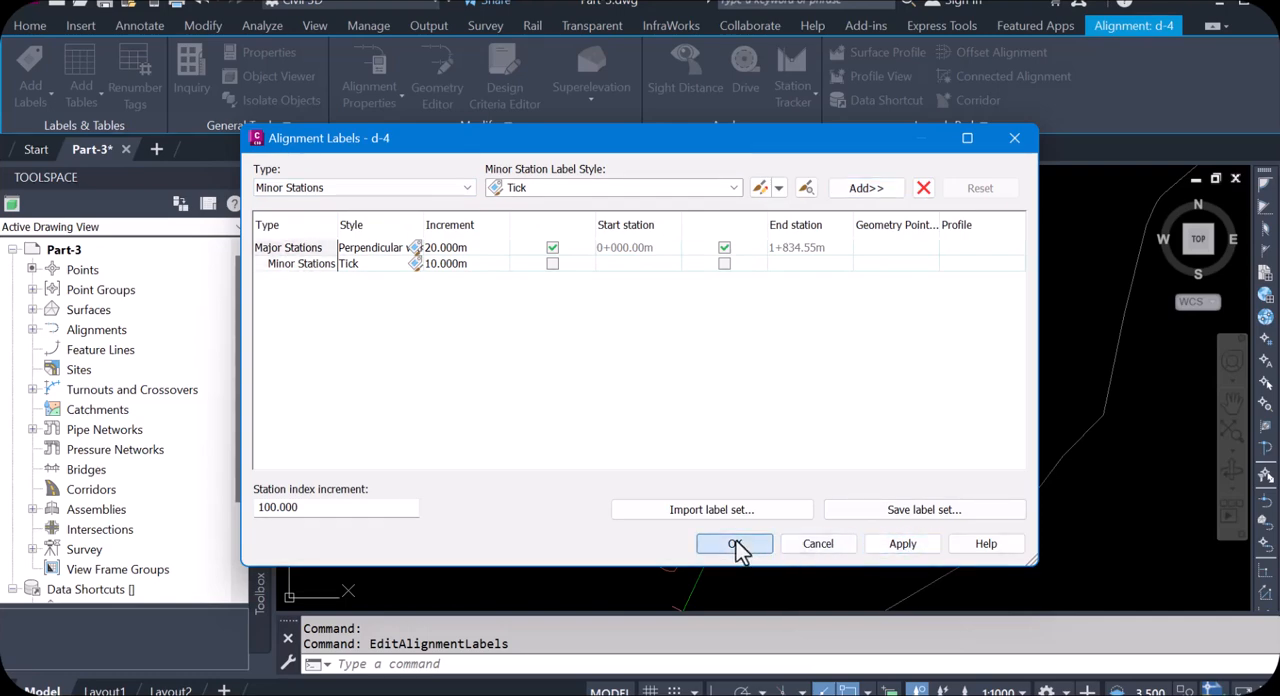
Step: Examine the station labels along d-4's curved corner and recheck the Proposed style's marker and component display settings
scroll(654, 395, "down", 3)
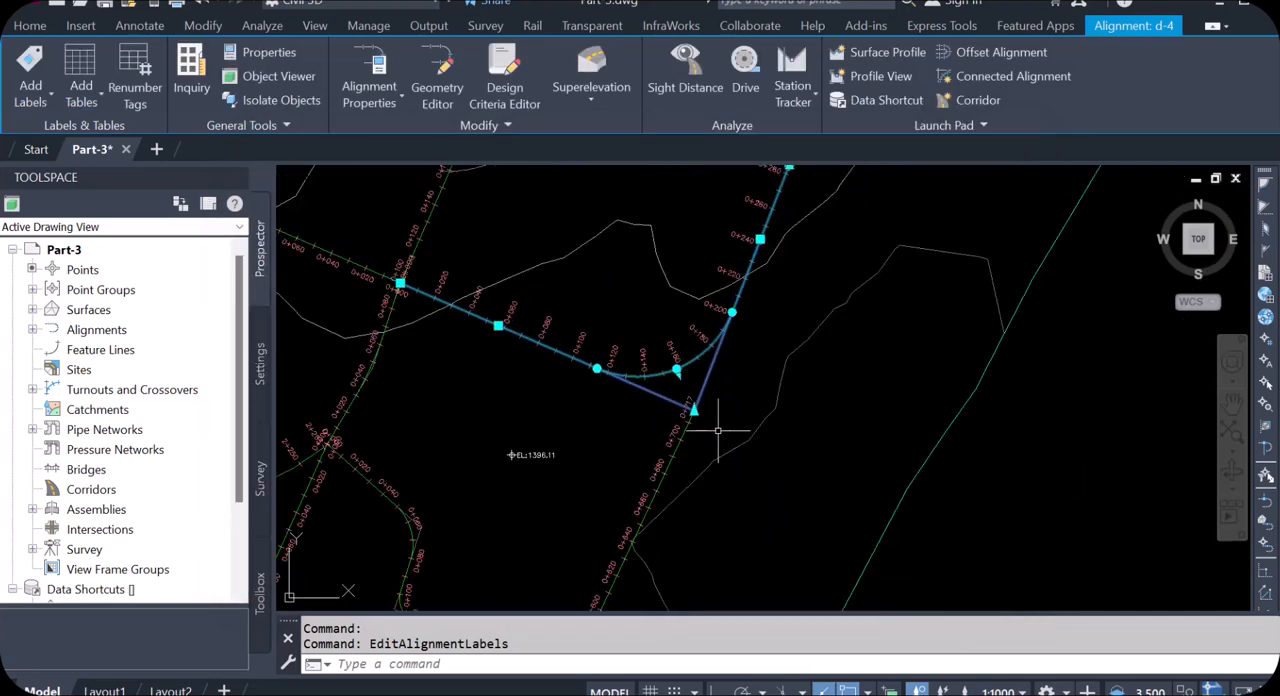
scroll(706, 371, "up", 2)
scroll(780, 327, "down", 1)
scroll(780, 327, "down", 1)
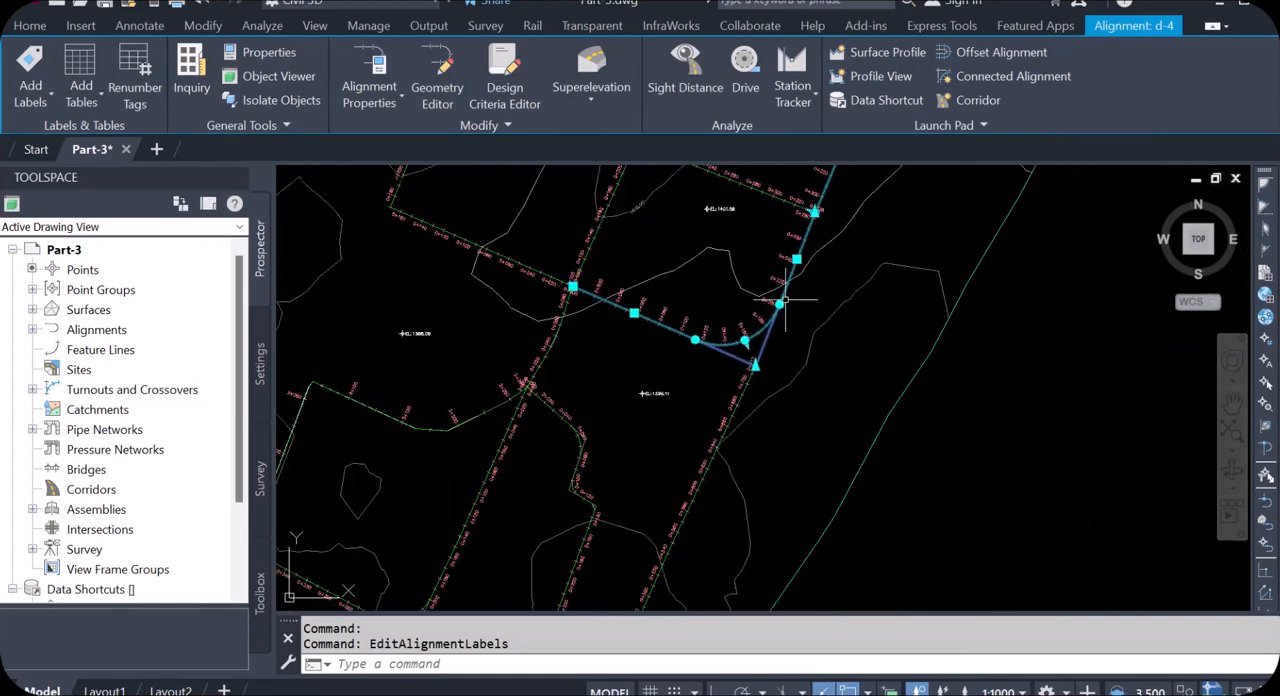
scroll(760, 340, "up", 1)
scroll(530, 318, "up", 4)
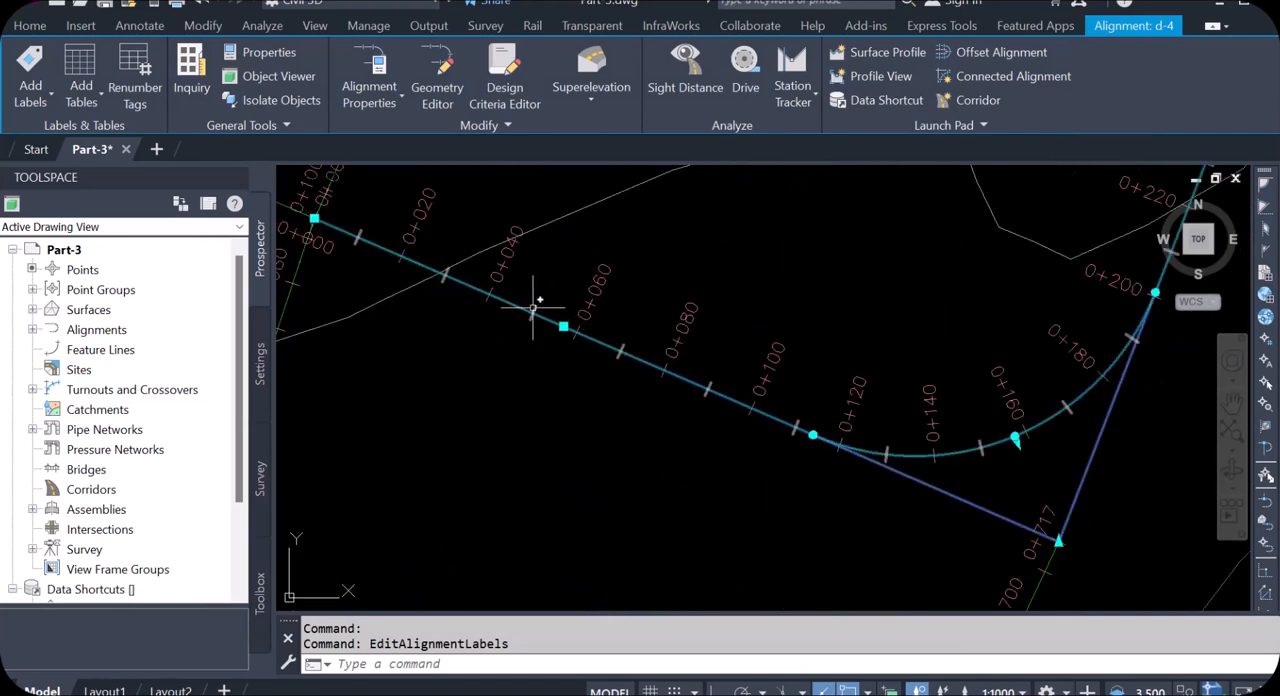
right_click(535, 295)
mouse_move(563, 305)
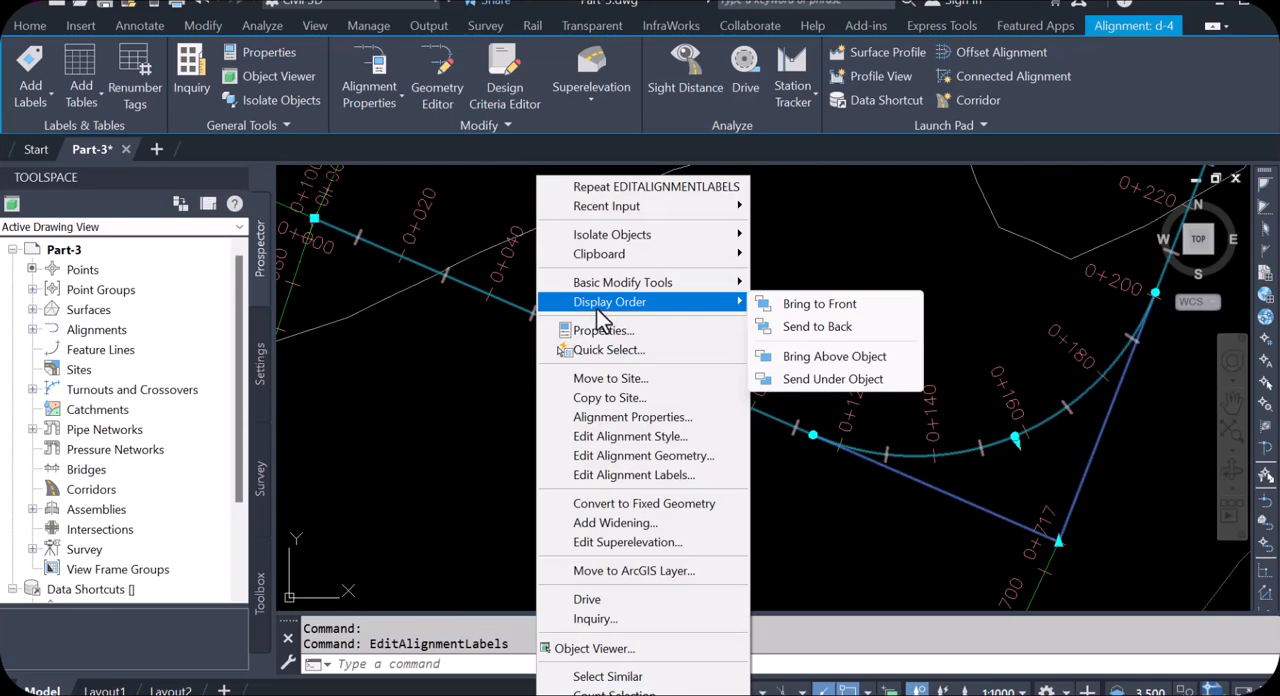
left_click(674, 436)
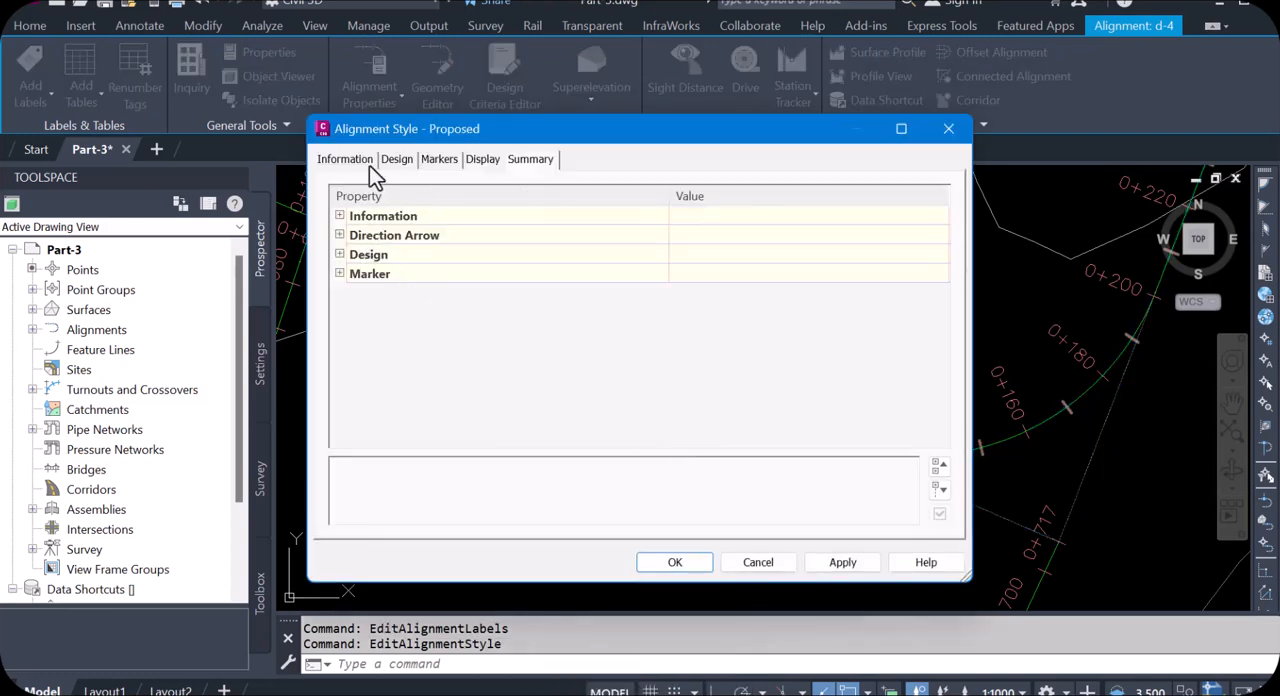
left_click(352, 163)
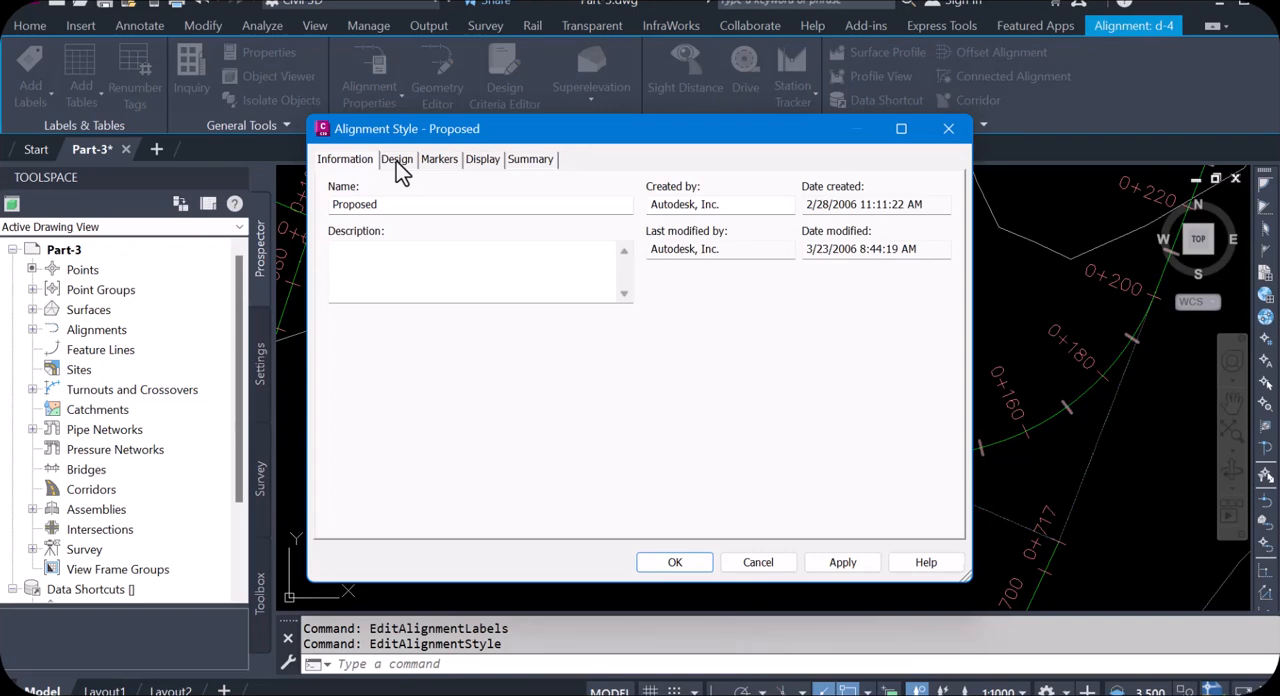
left_click(399, 162)
left_click(437, 162)
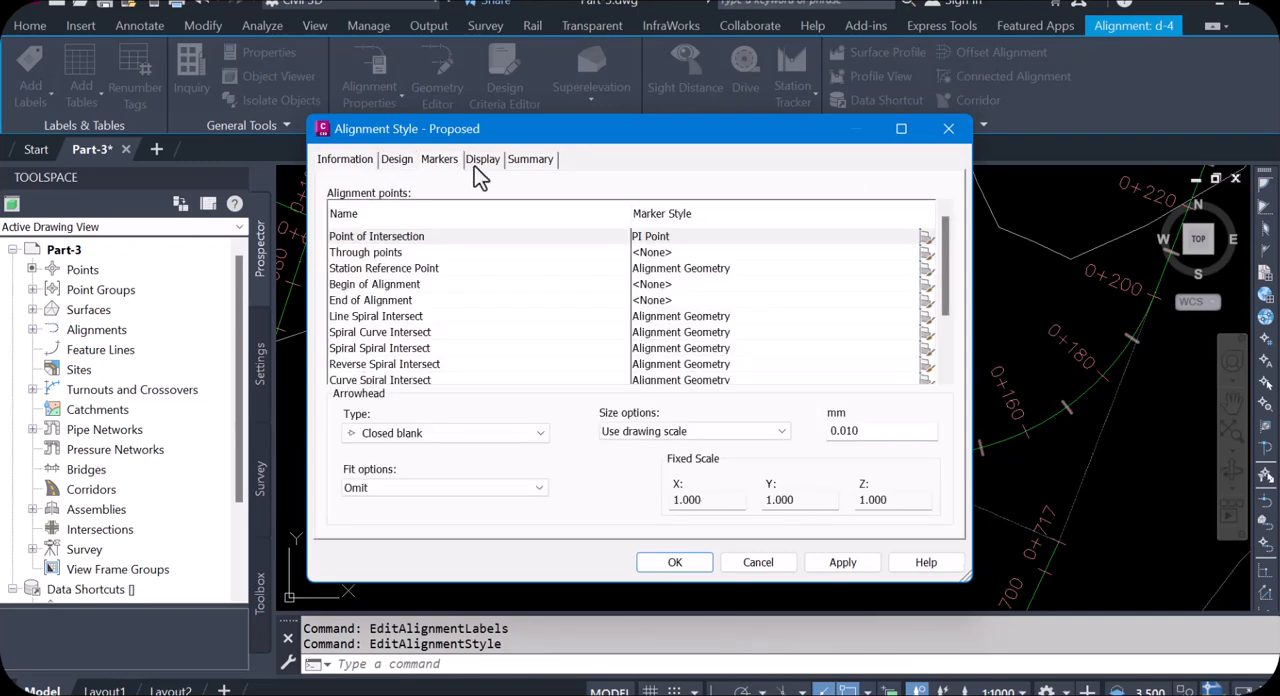
left_click(482, 163)
left_click(447, 166)
scroll(785, 318, "down", 2)
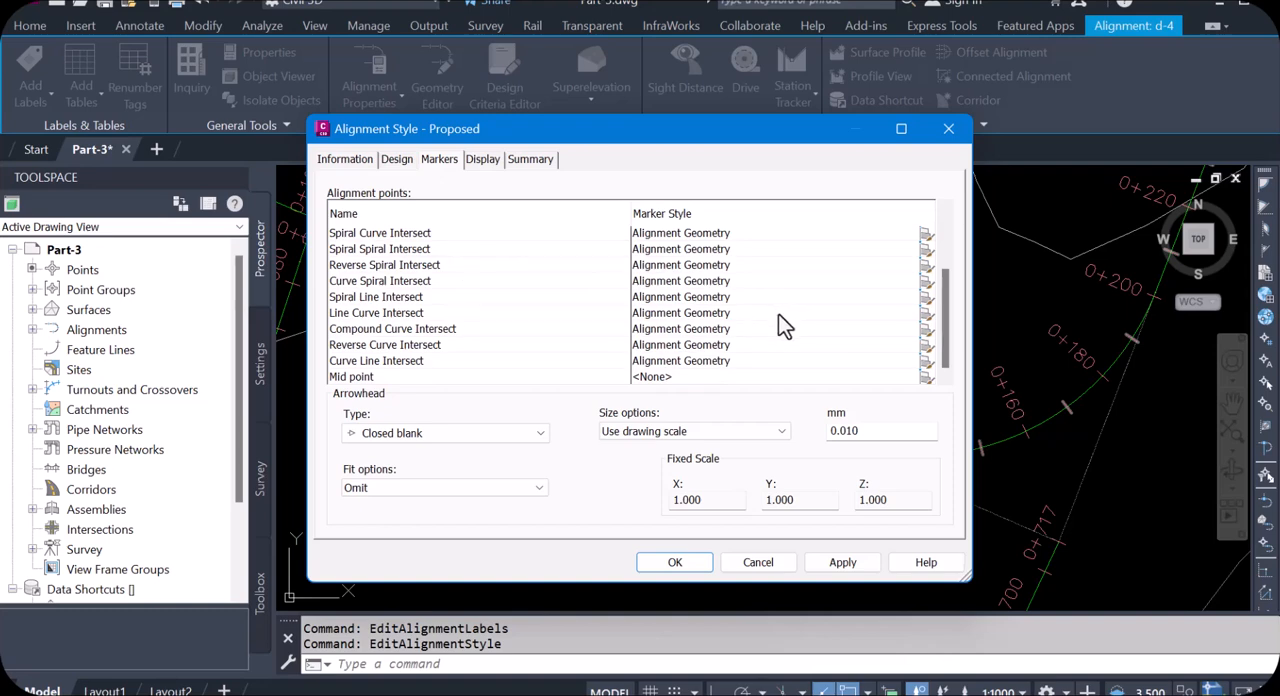
scroll(780, 320, "up", 1)
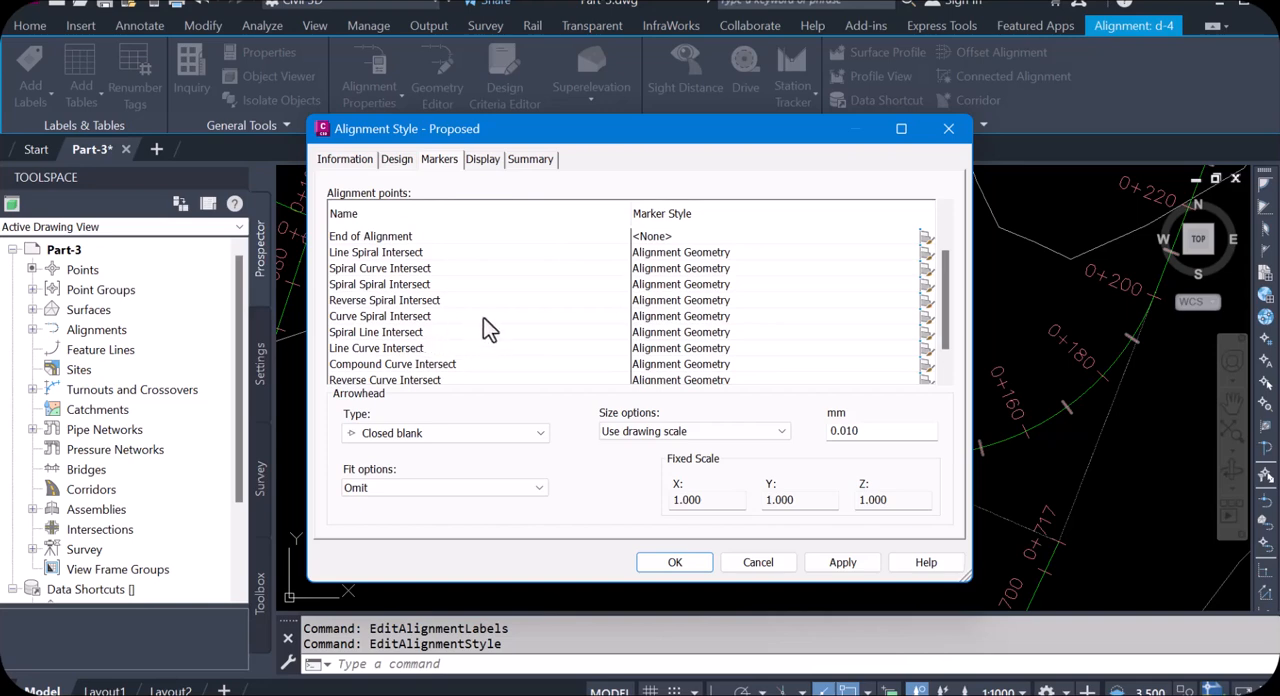
left_click(492, 166)
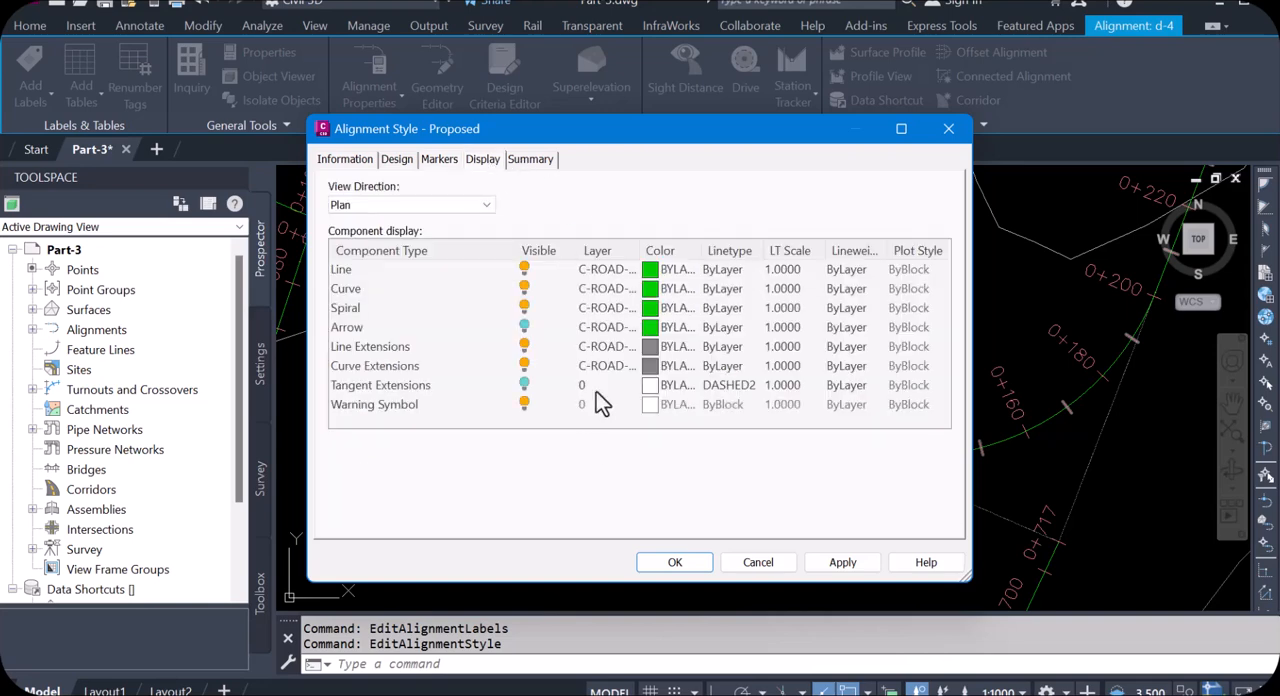
left_click(948, 128)
key("Escape")
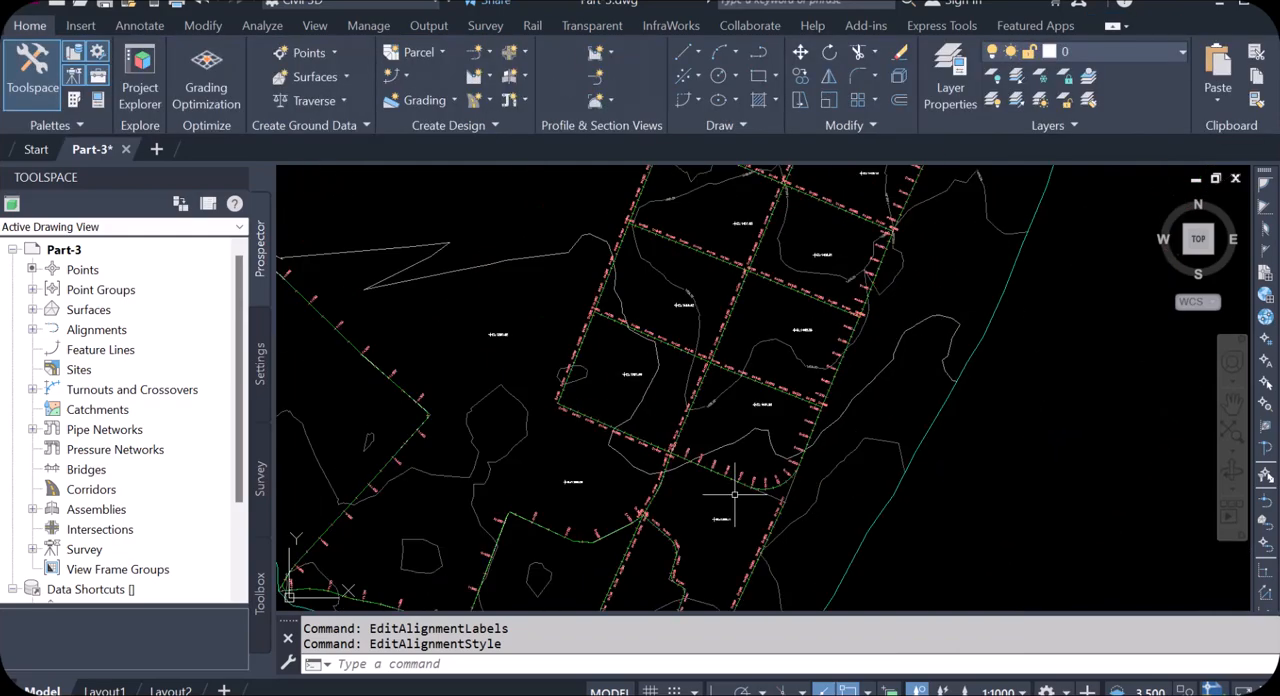
Step: Inspect the labelled alignments across the whole site, from the distribution network to the gravity main
scroll(736, 480, "down", 6)
scroll(681, 295, "up", 4)
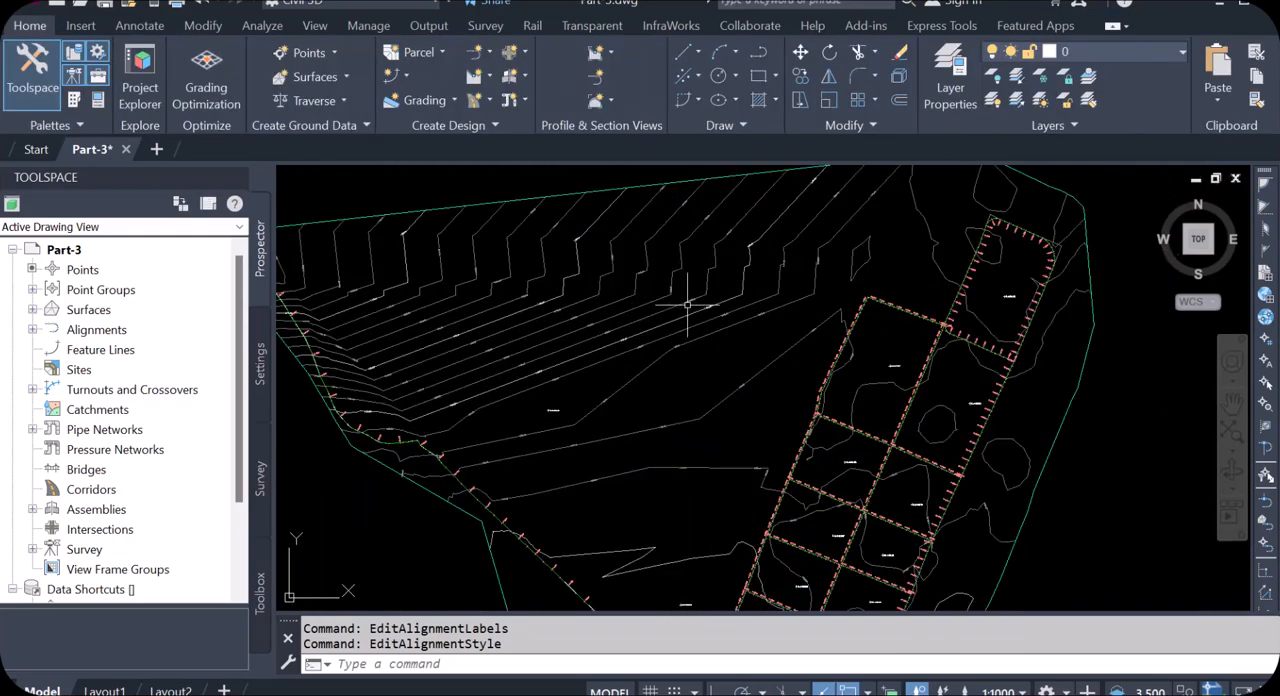
scroll(730, 365, "down", 4)
scroll(738, 376, "up", 2)
key("Escape")
scroll(755, 395, "down", 3)
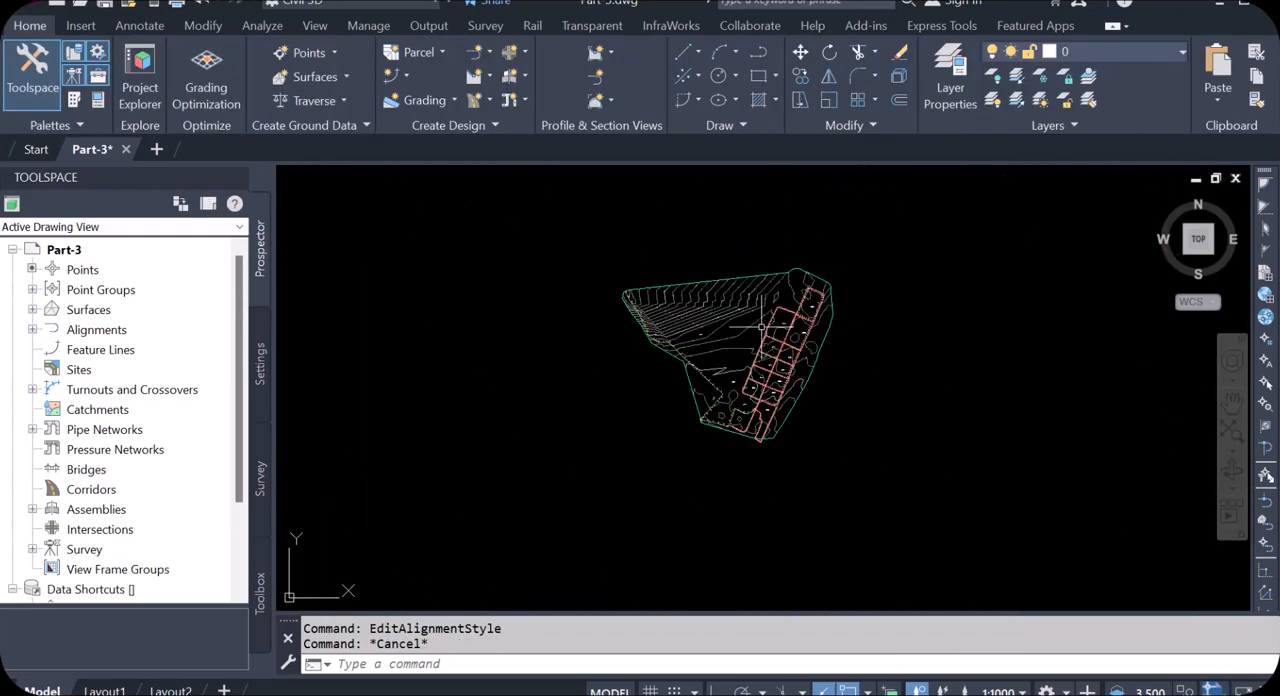
scroll(763, 400, "up", 4)
scroll(763, 400, "up", 2)
scroll(1040, 250, "down", 4)
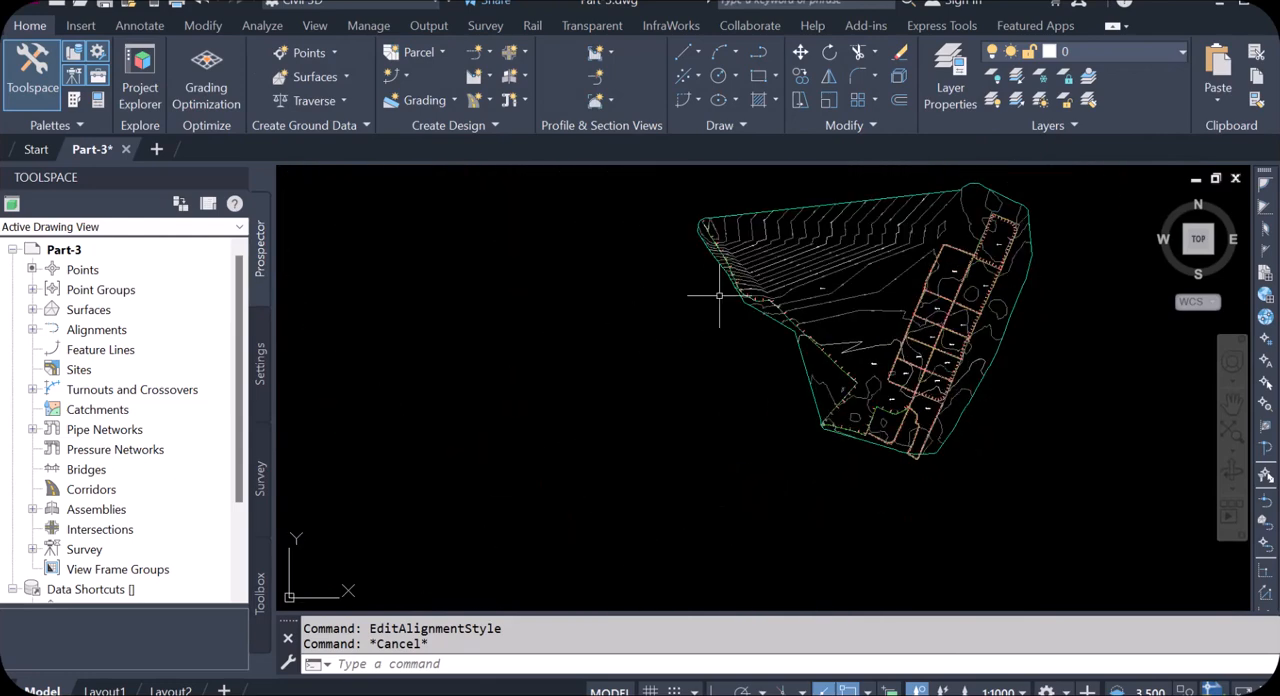
scroll(735, 300, "down", 5)
scroll(711, 341, "down", 4)
scroll(418, 455, "up", 7)
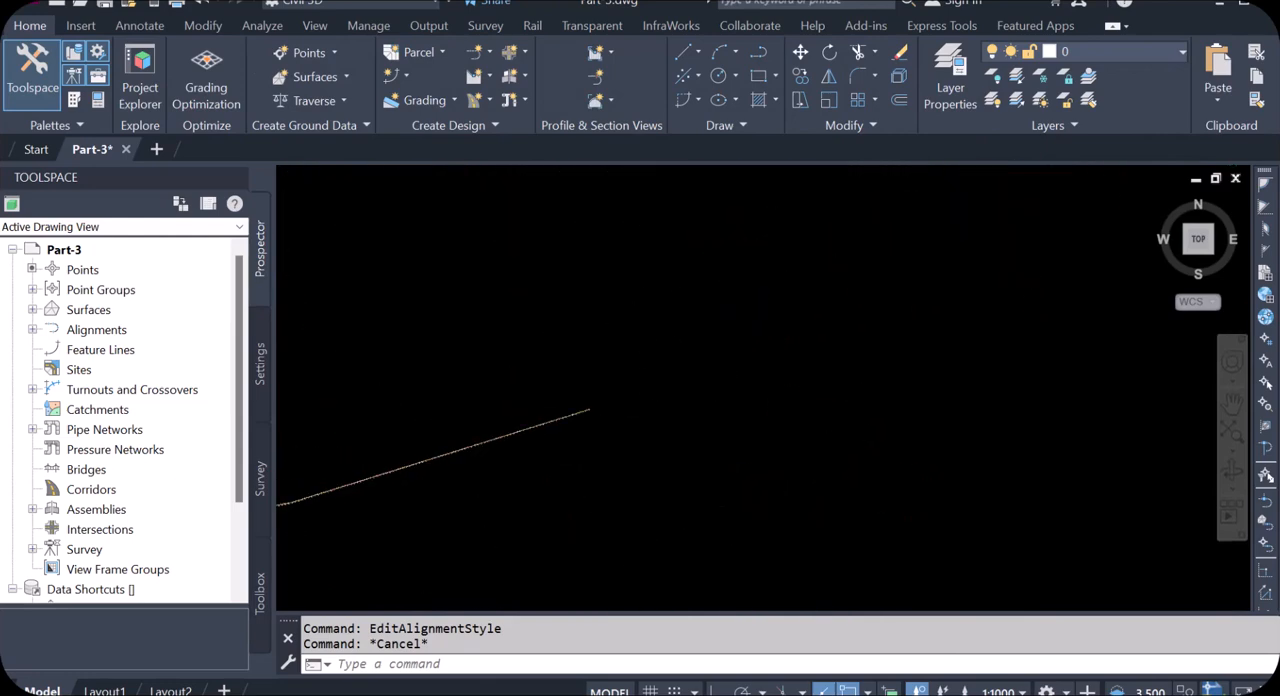
scroll(464, 463, "down", 4)
scroll(966, 255, "up", 8)
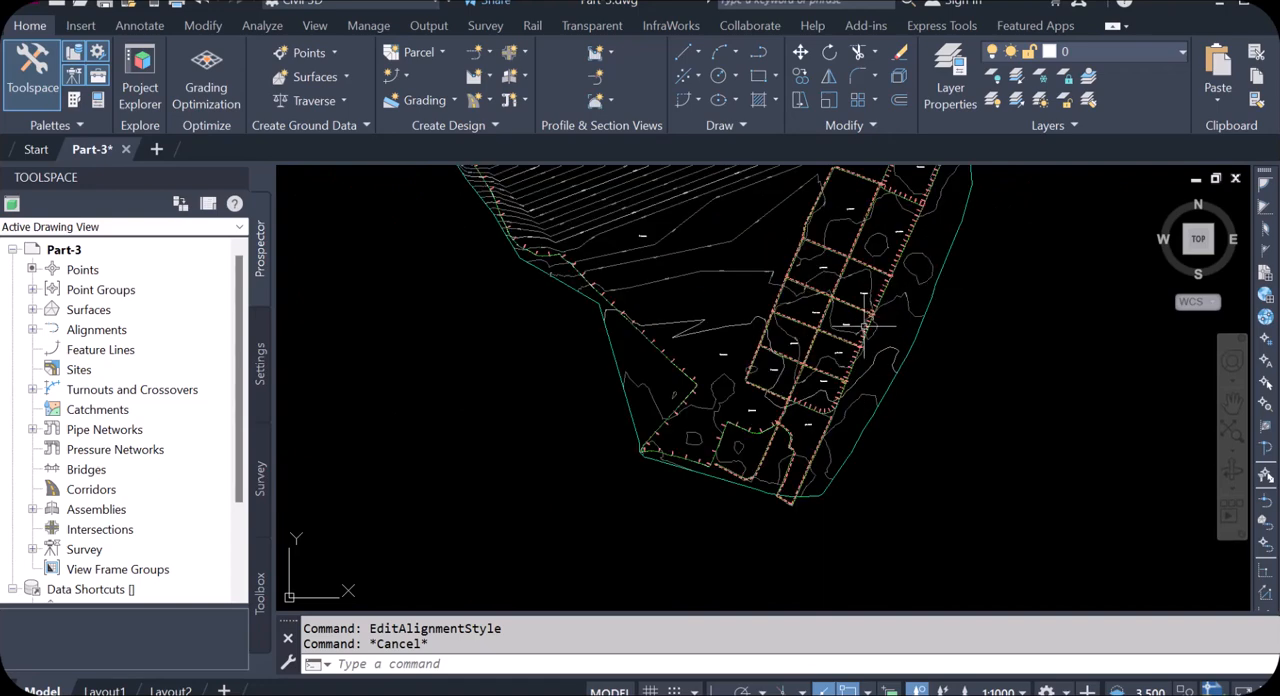
scroll(662, 369, "down", 2)
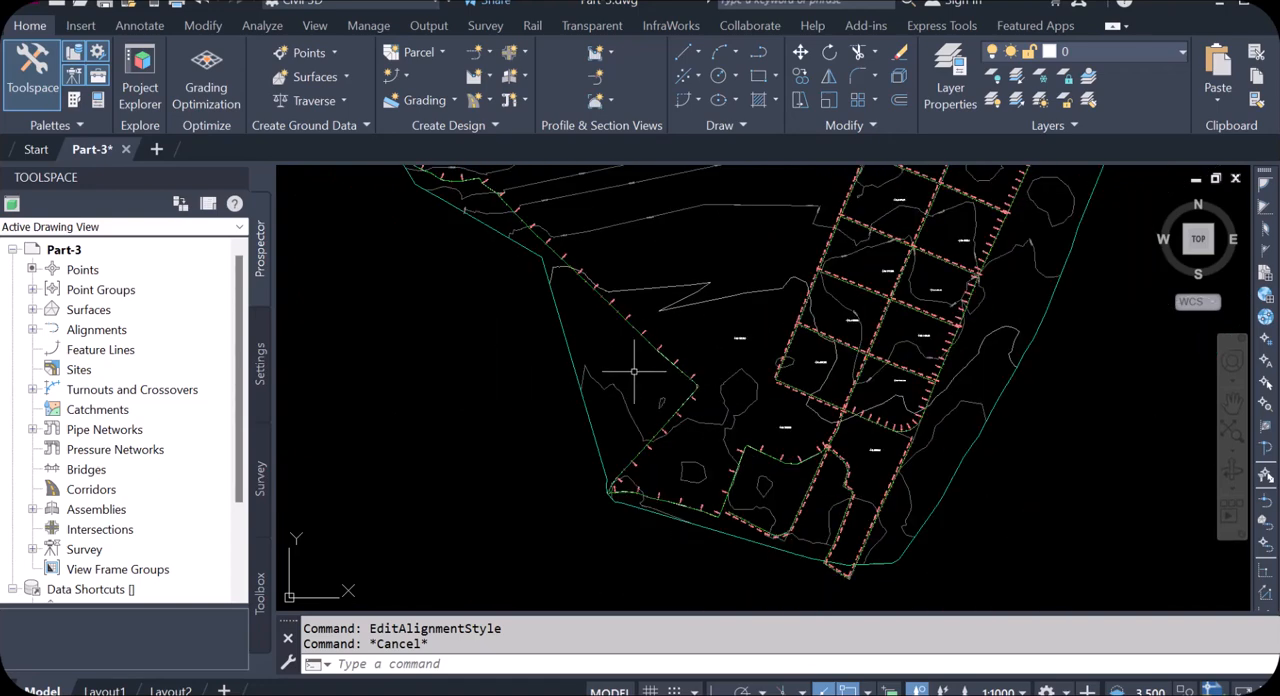
mouse_move(658, 369)
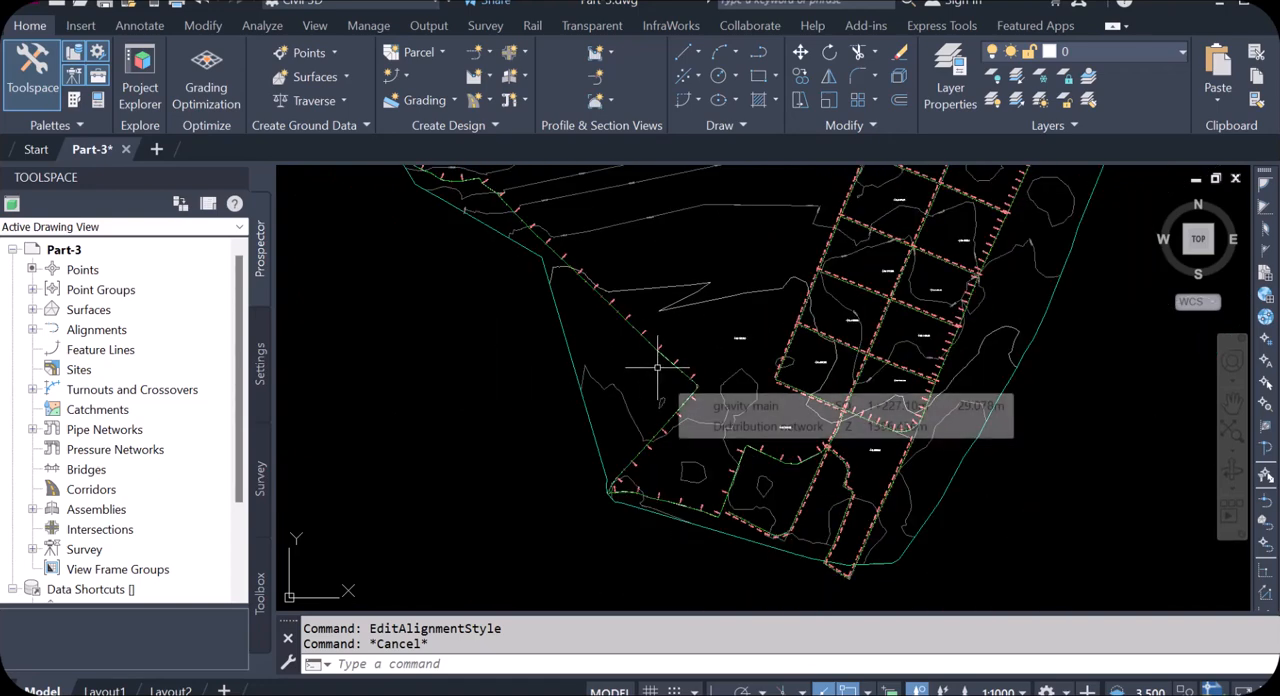